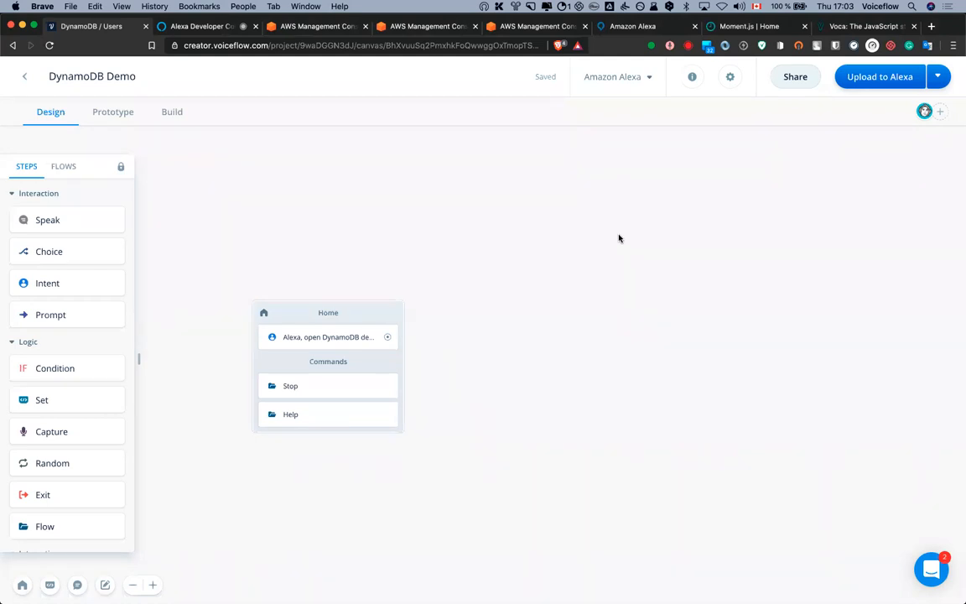
Add a User Info block to the canvas and connect Home's launch path to it
left_click_drag(582, 261, 567, 245)
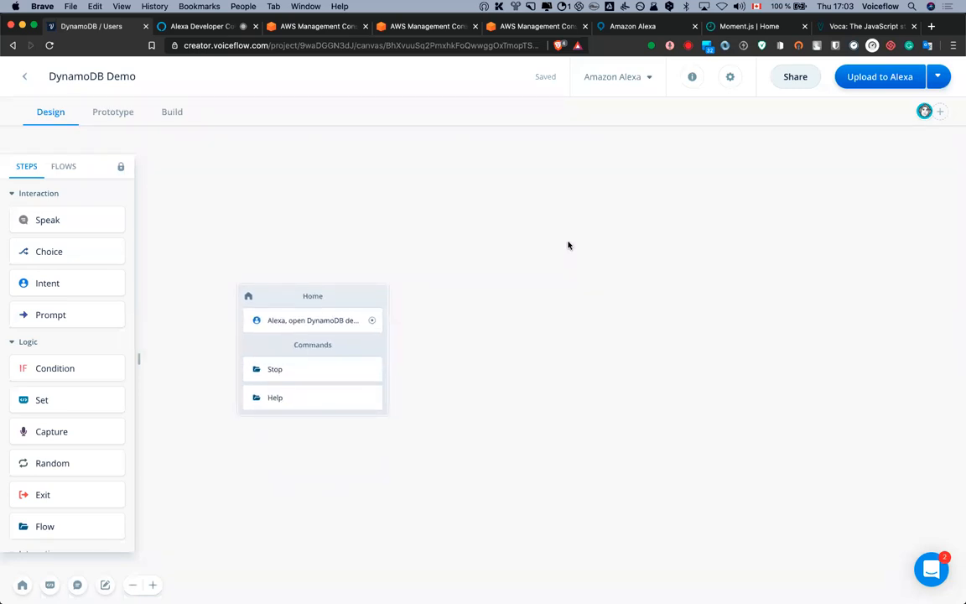
mouse_move(577, 242)
left_mouse_down()
mouse_move(577, 252)
mouse_move(574, 244)
left_mouse_up()
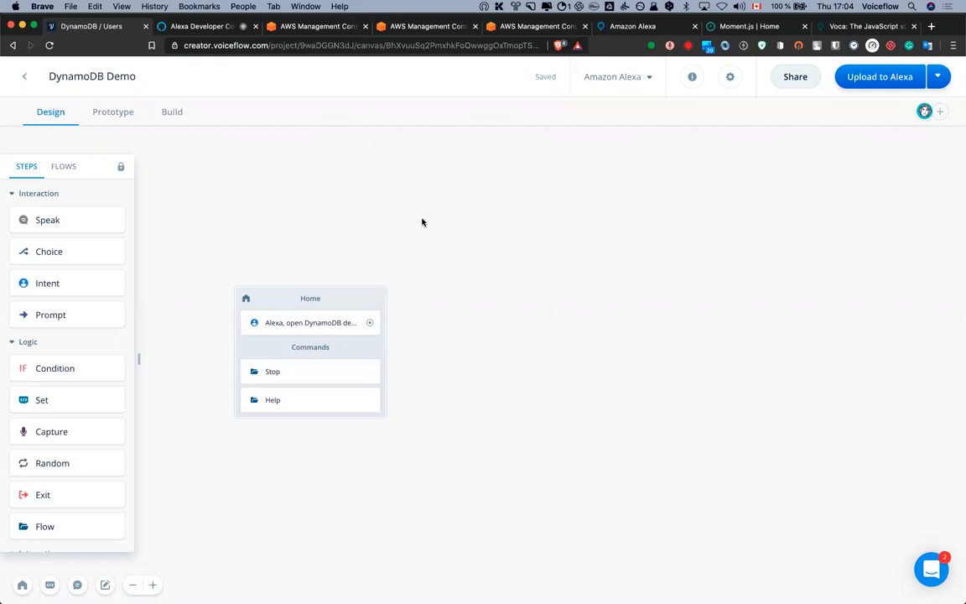
mouse_move(415, 217)
left_mouse_down()
mouse_move(427, 236)
mouse_move(418, 226)
left_mouse_up()
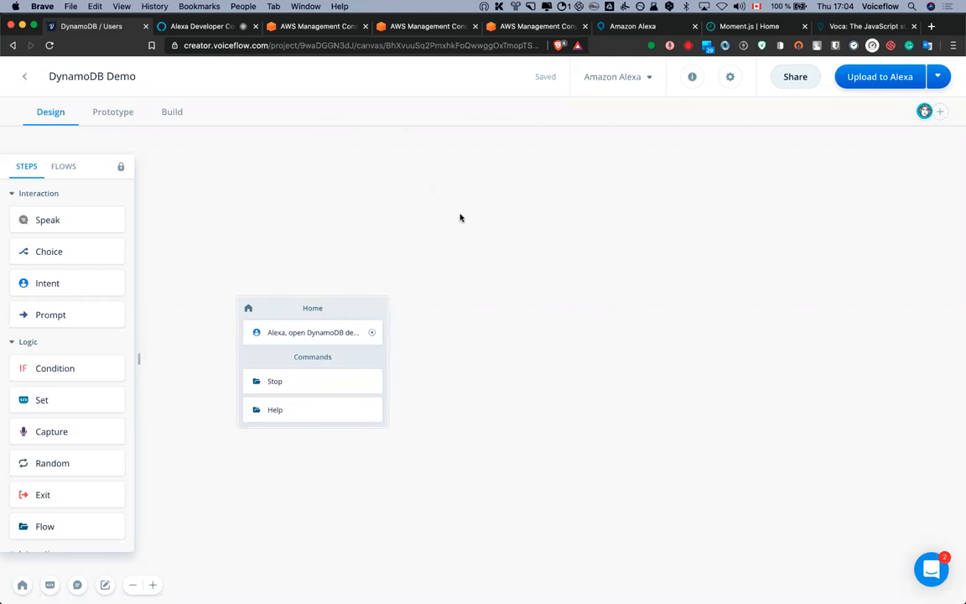
left_click_drag(485, 239, 476, 237)
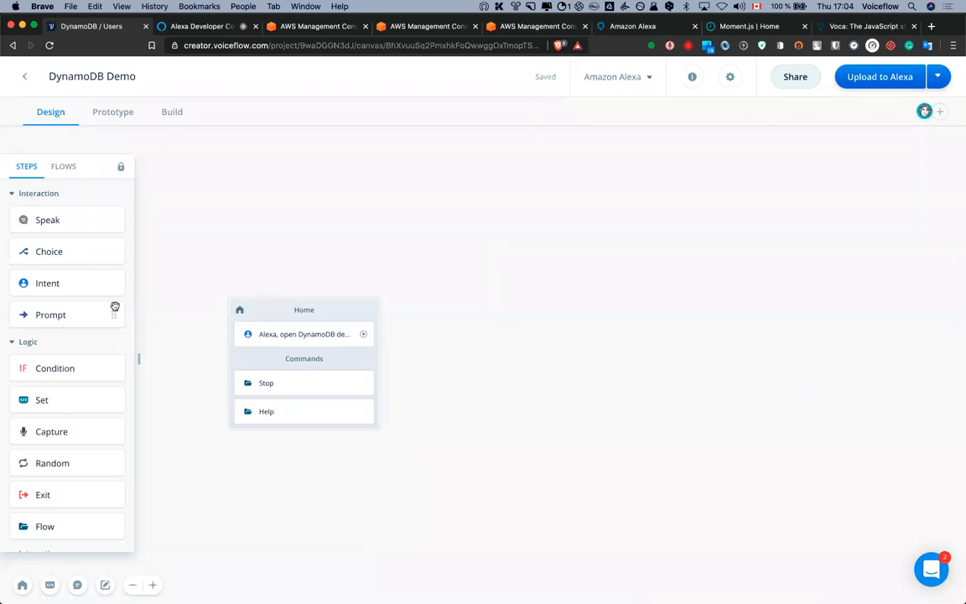
scroll(115, 306, "down", 10)
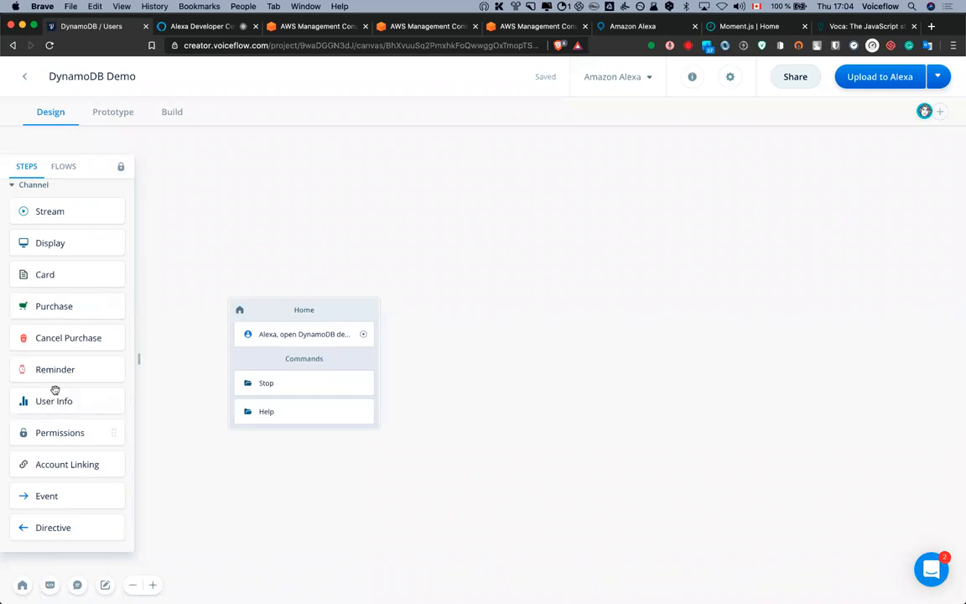
left_click_drag(49, 403, 427, 309)
left_click_drag(369, 337, 480, 310)
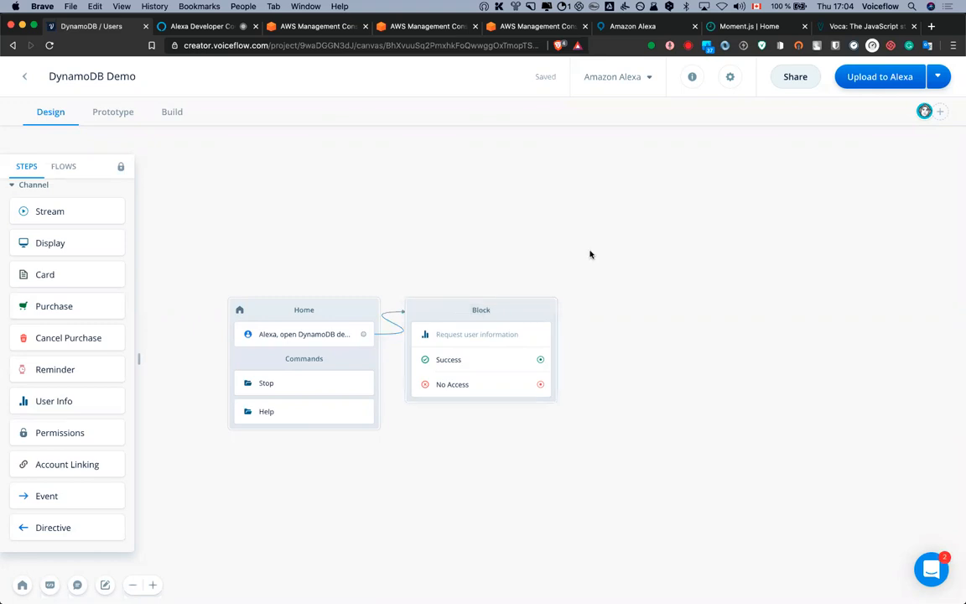
Request the User Email and store it in a new variable 'email'
left_click(550, 317)
left_click(792, 251)
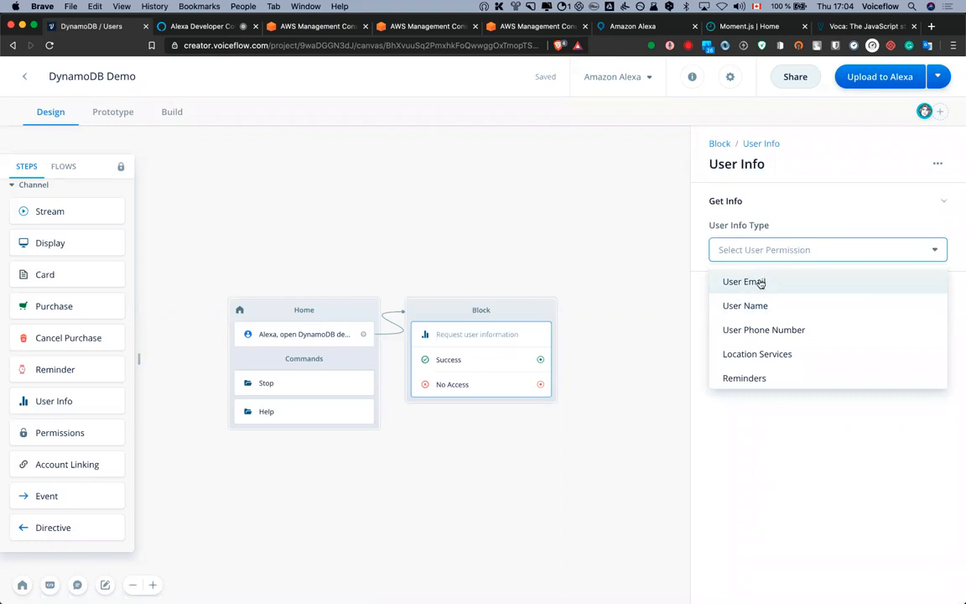
left_click(760, 283)
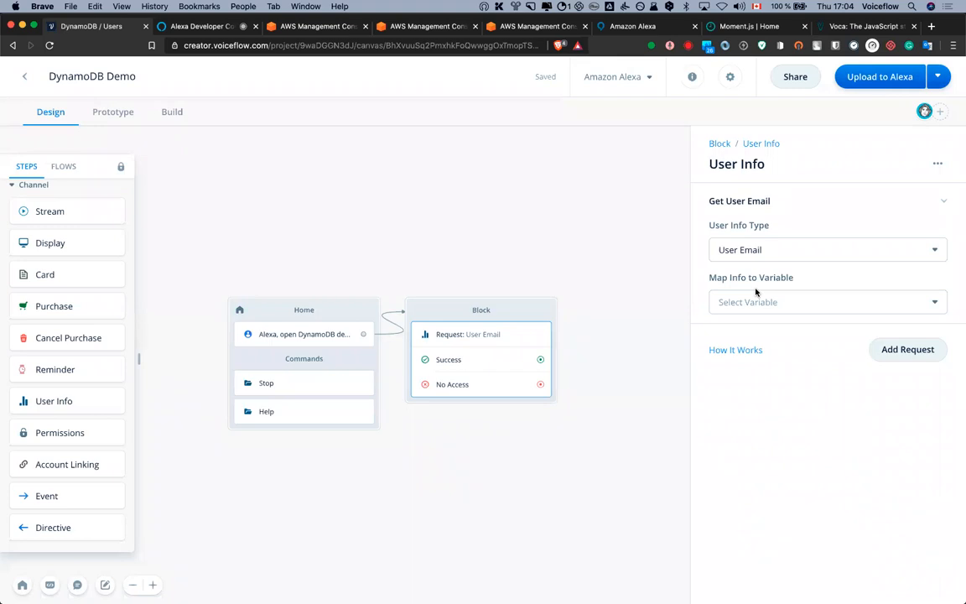
left_click(766, 302)
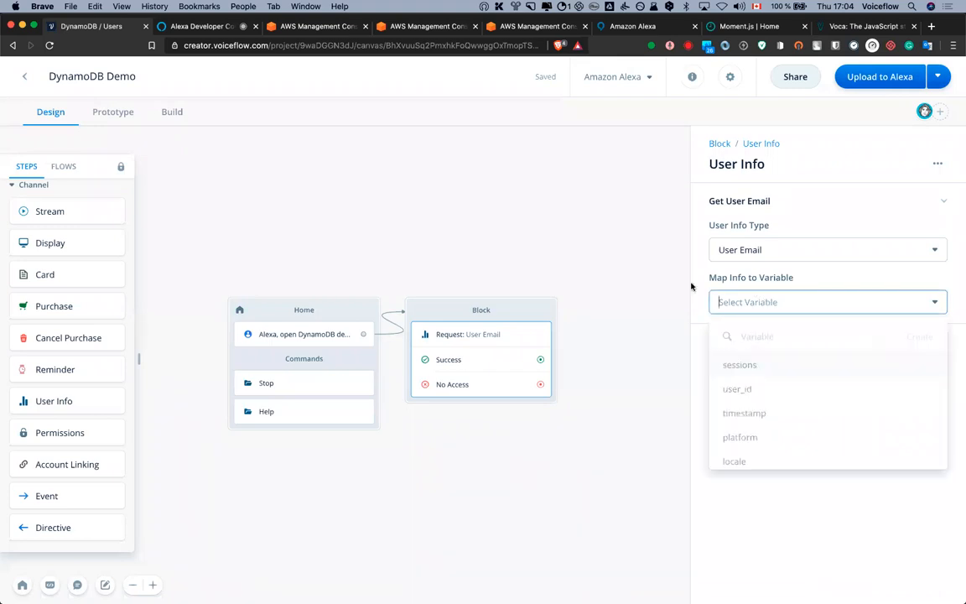
left_click(743, 277)
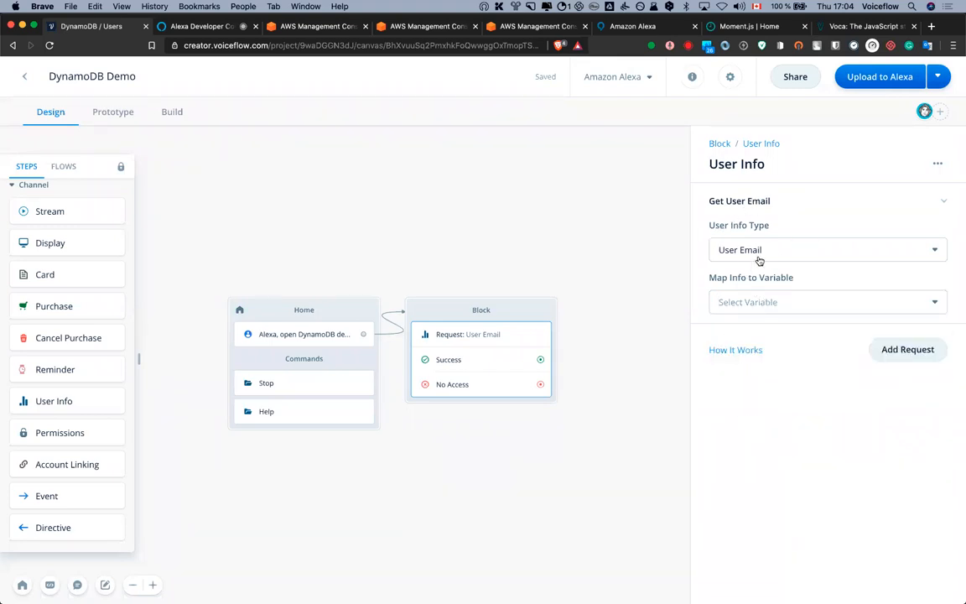
left_click(754, 301)
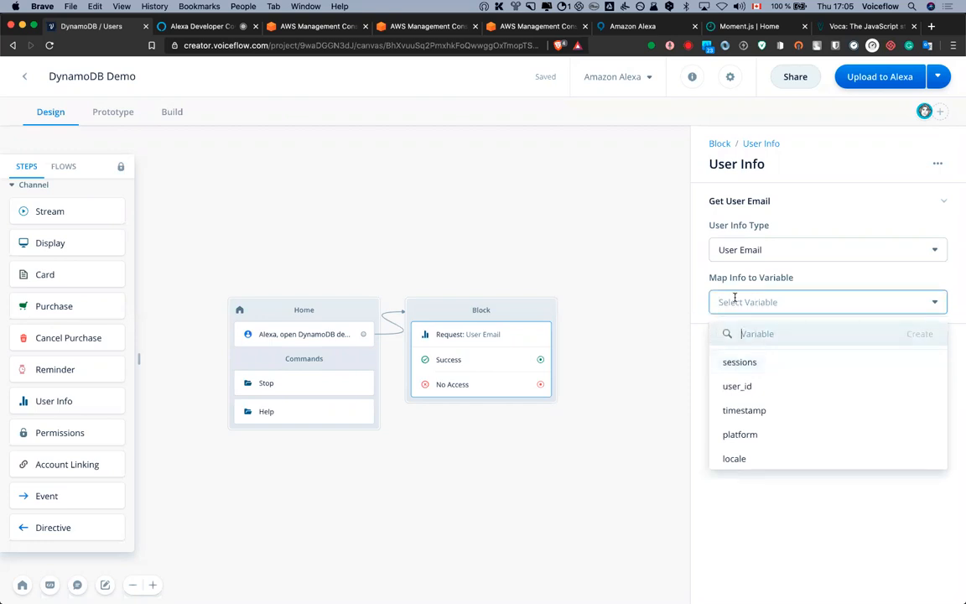
type("email")
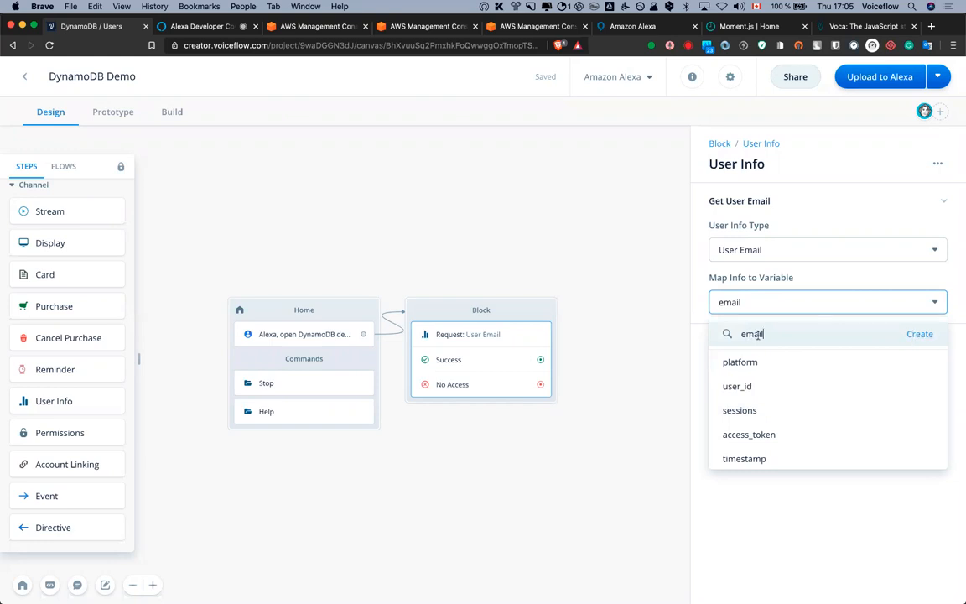
left_click(915, 334)
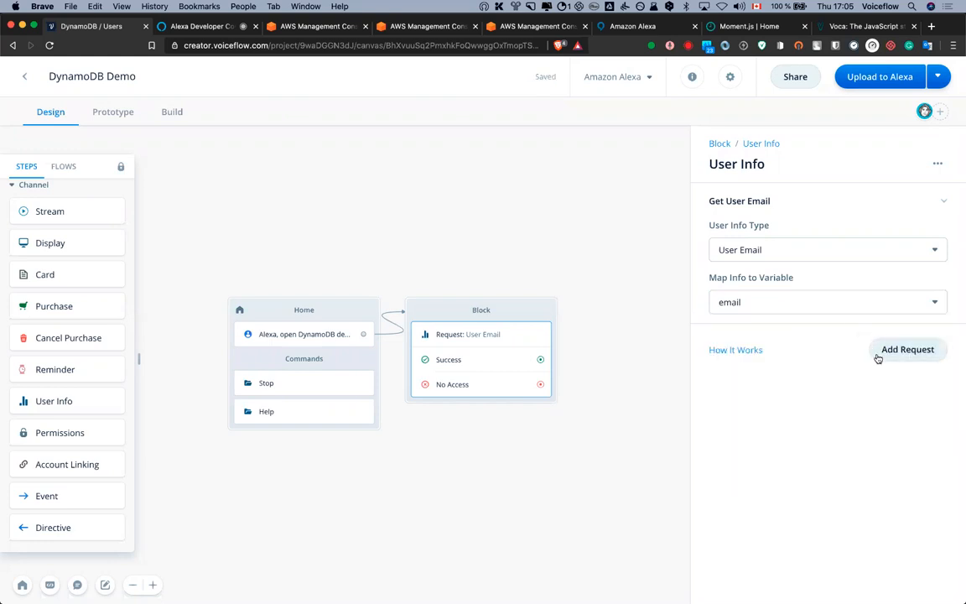
Add a second request for User Name, stored in a new variable 'name'
left_click(898, 352)
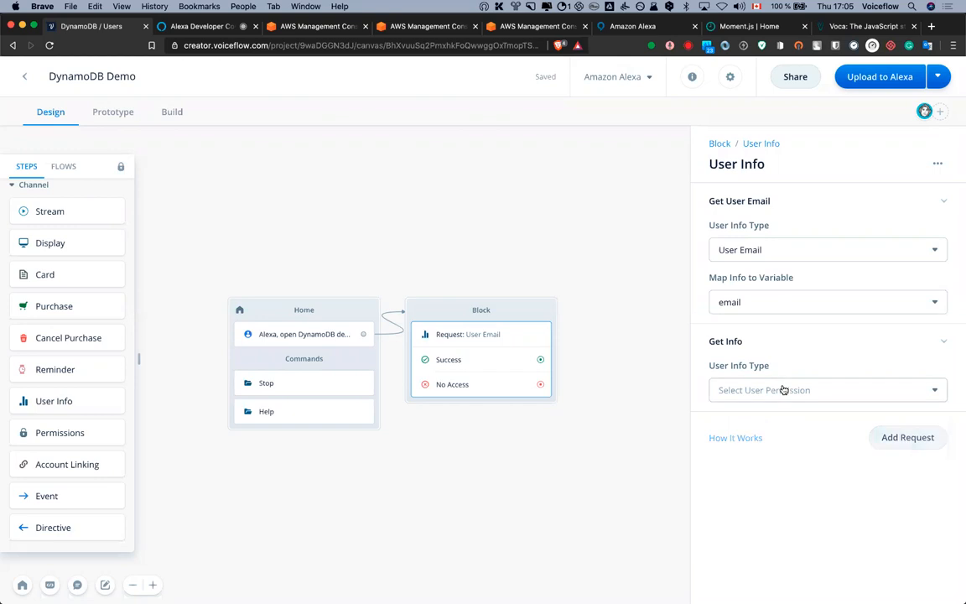
left_click(782, 390)
left_click(778, 424)
left_click(747, 442)
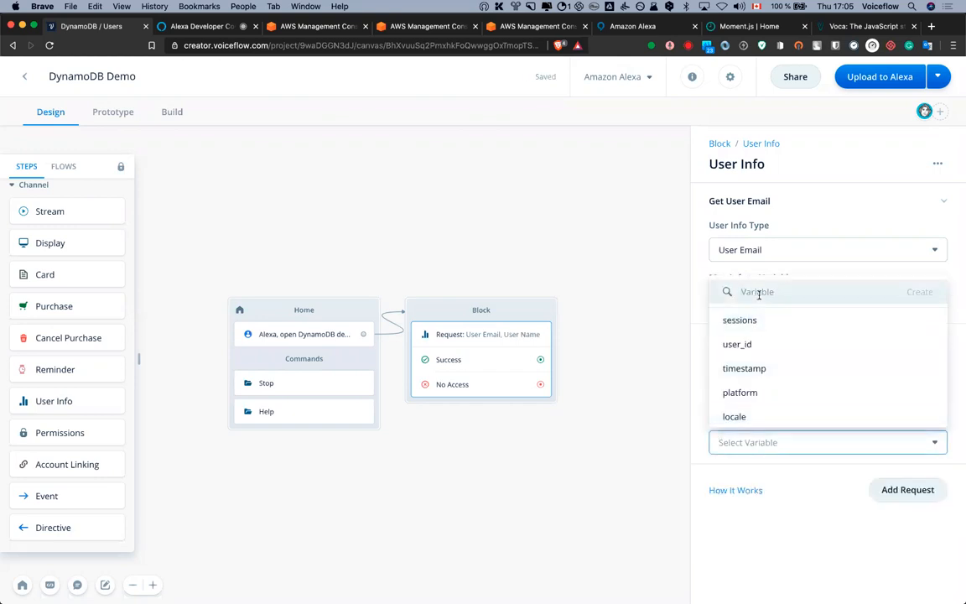
type("name")
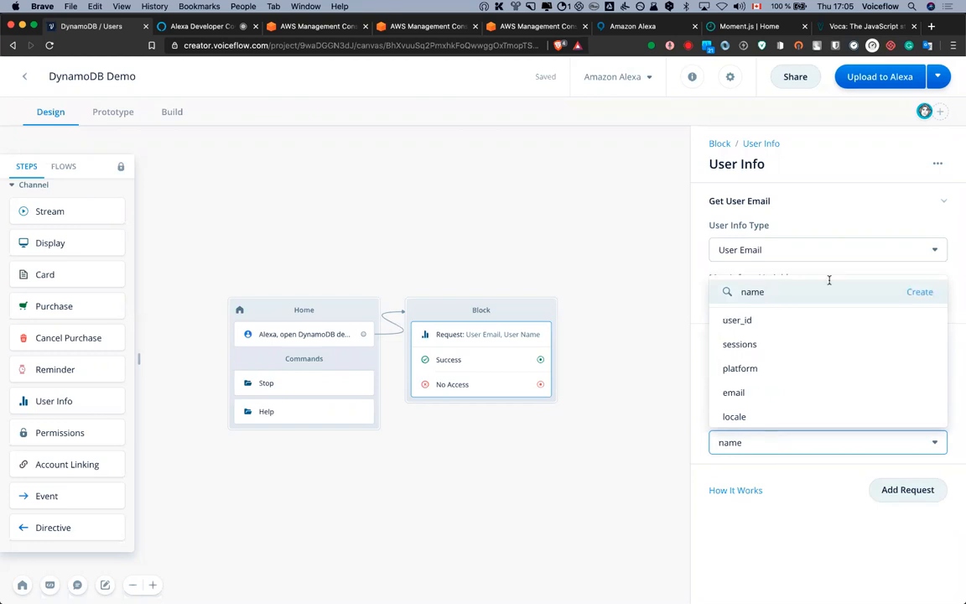
left_click(912, 293)
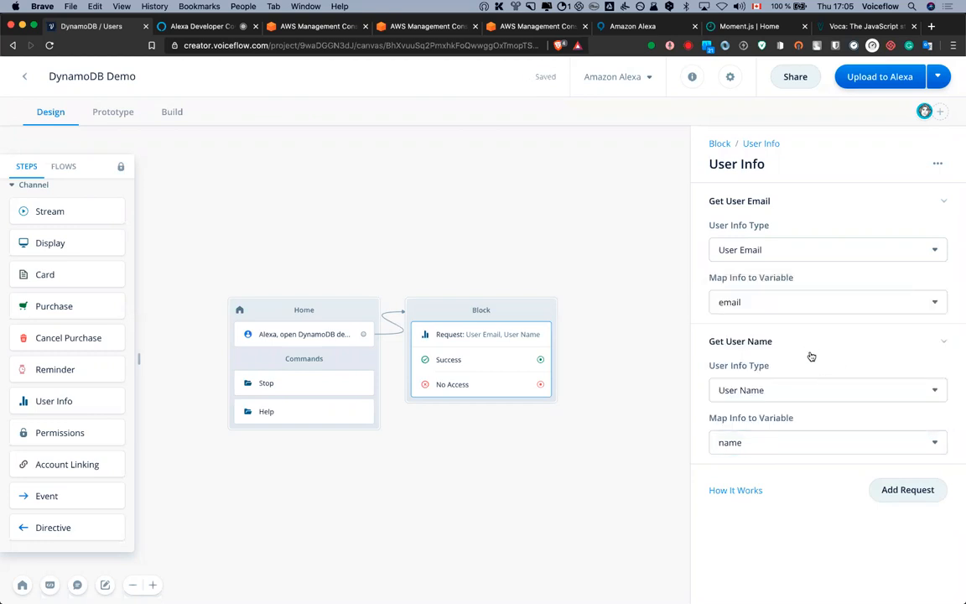
scroll(625, 327, "down", 2)
Add a Permissions block and route User Info's No Access path to it
left_click(619, 330)
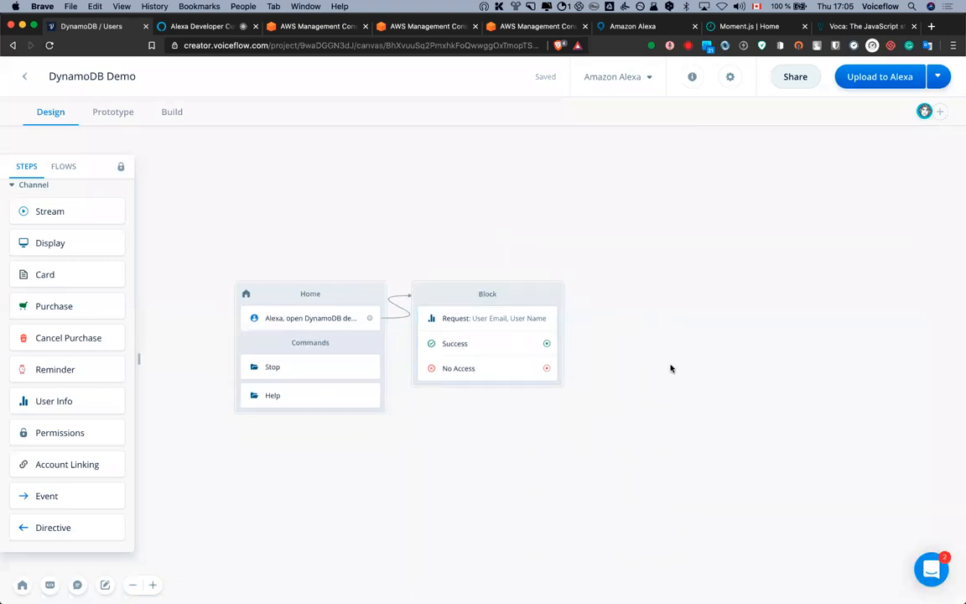
scroll(658, 355, "up", 1)
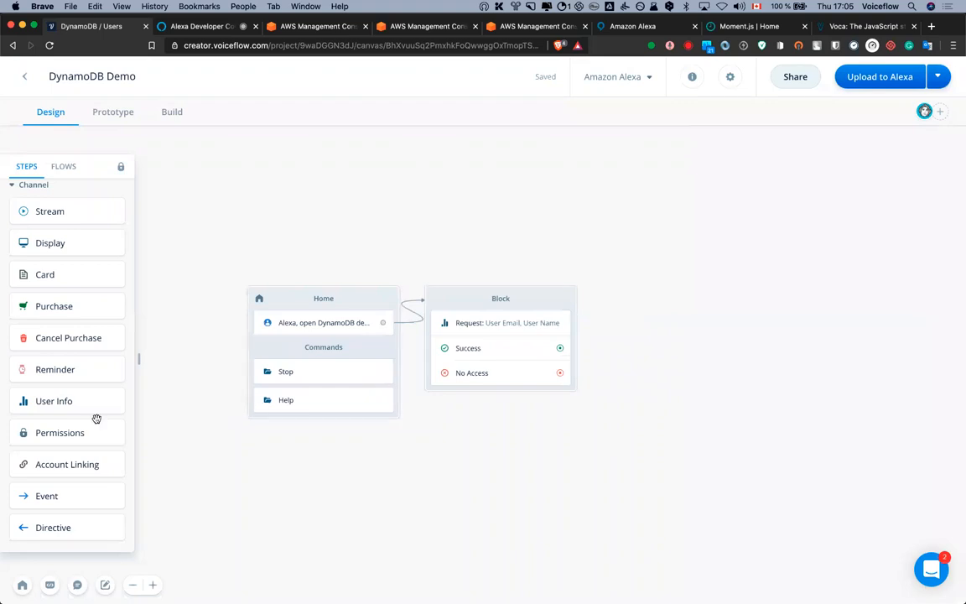
left_click_drag(47, 435, 528, 457)
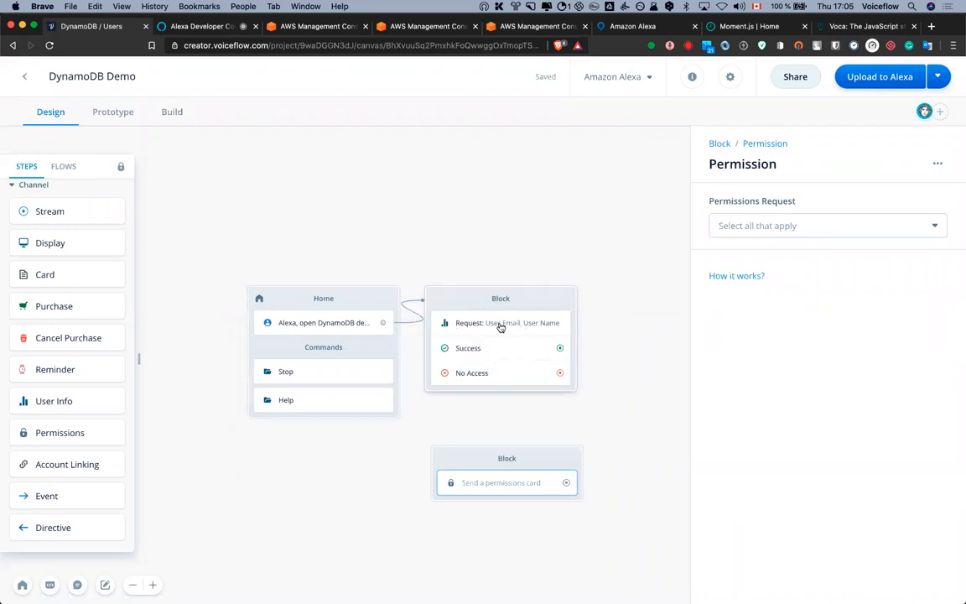
left_click(498, 333)
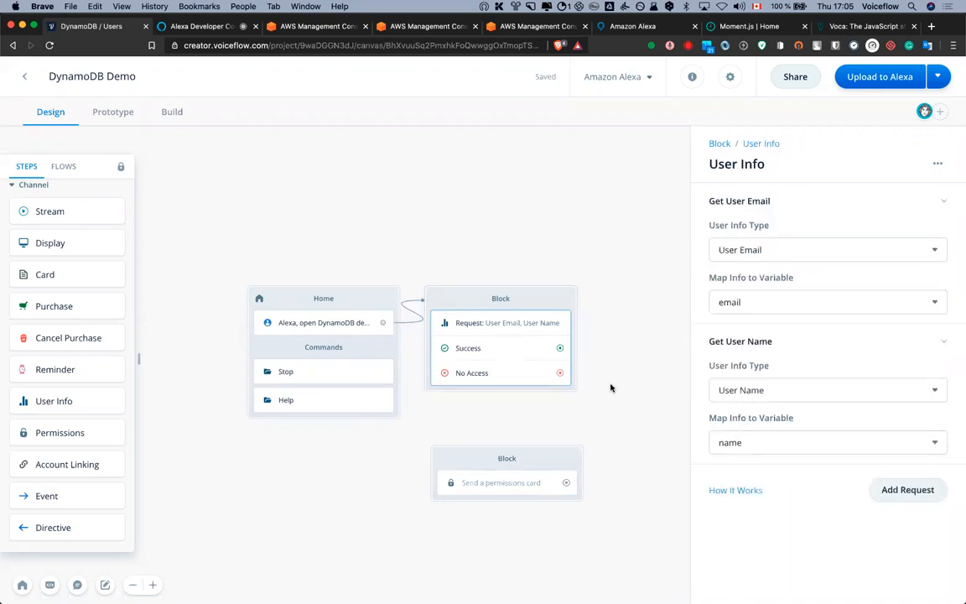
left_click_drag(560, 373, 462, 419)
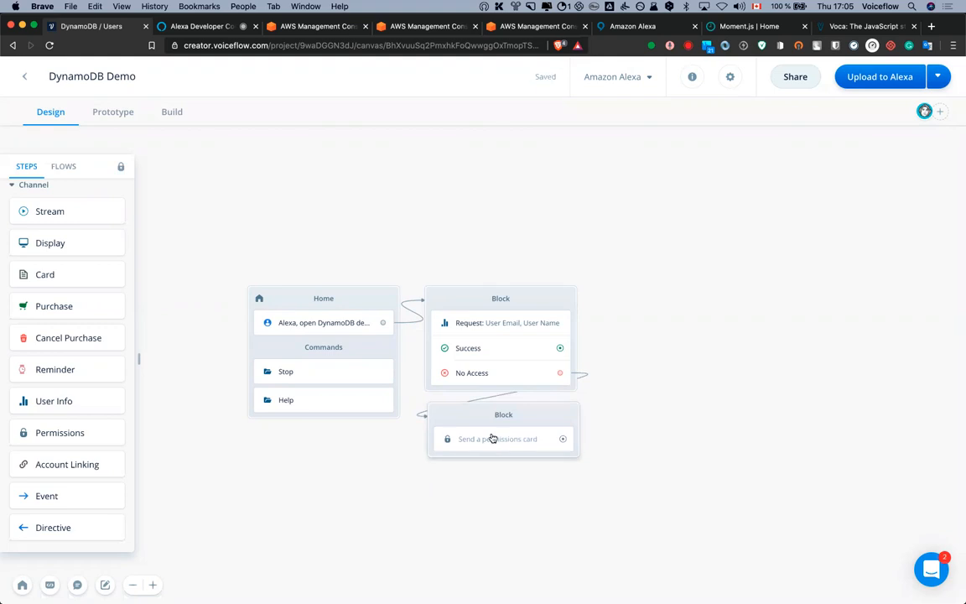
Make the Permissions step request FULL NAME and EMAIL
left_click(492, 439)
left_click(811, 231)
scroll(795, 305, "down", 1)
scroll(795, 305, "down", 1)
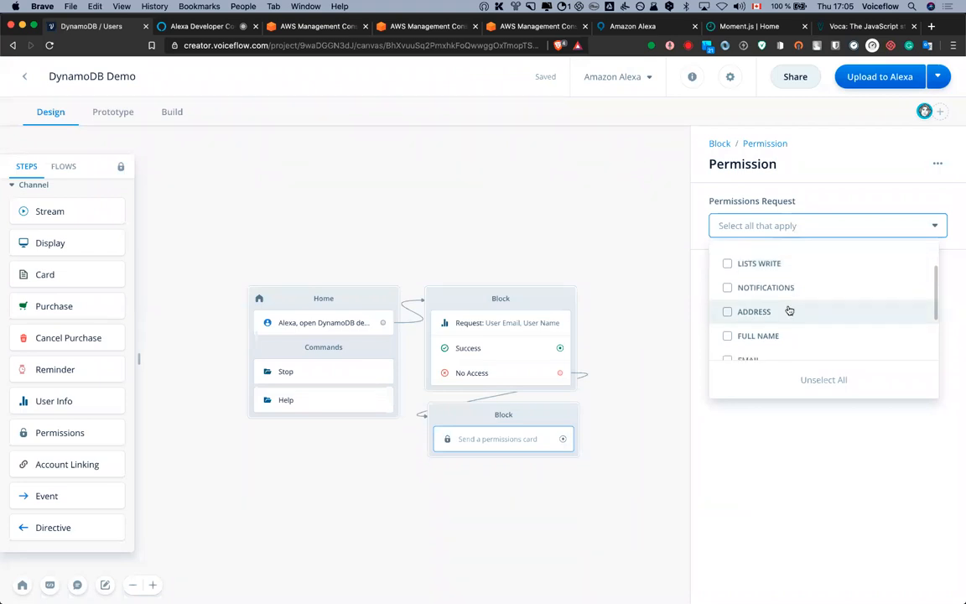
left_click(735, 333)
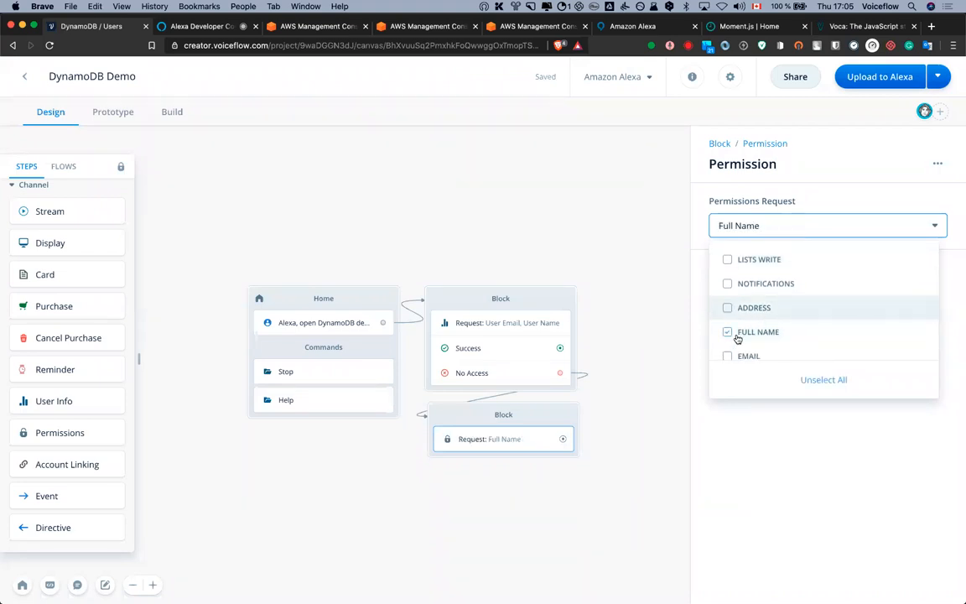
scroll(742, 333, "down", 1)
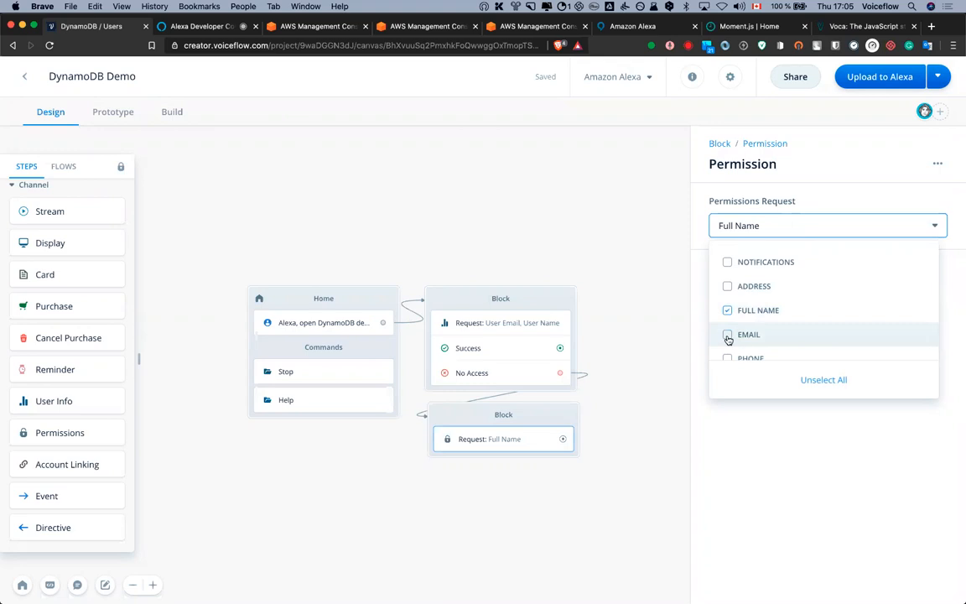
left_click(727, 334)
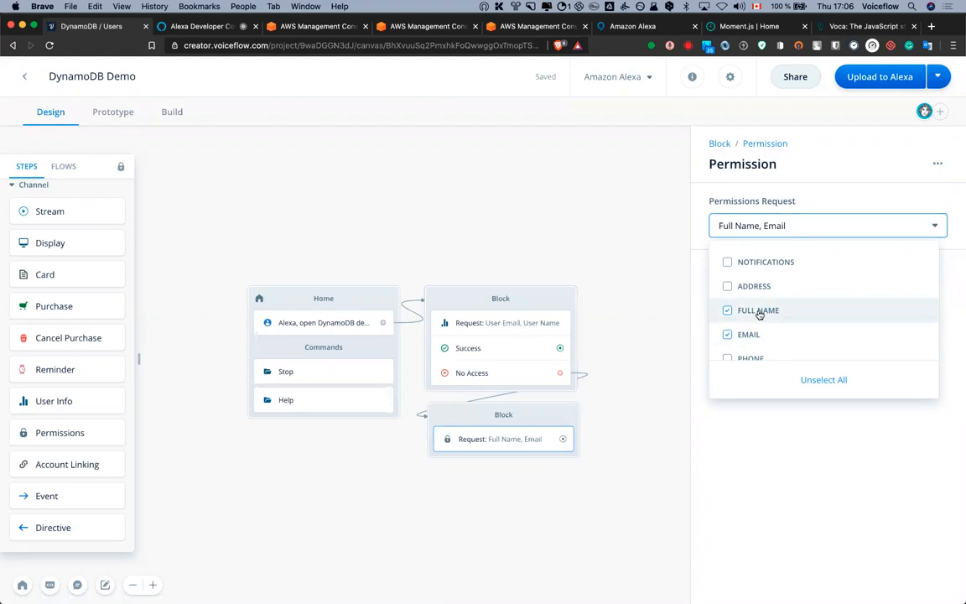
left_click(746, 449)
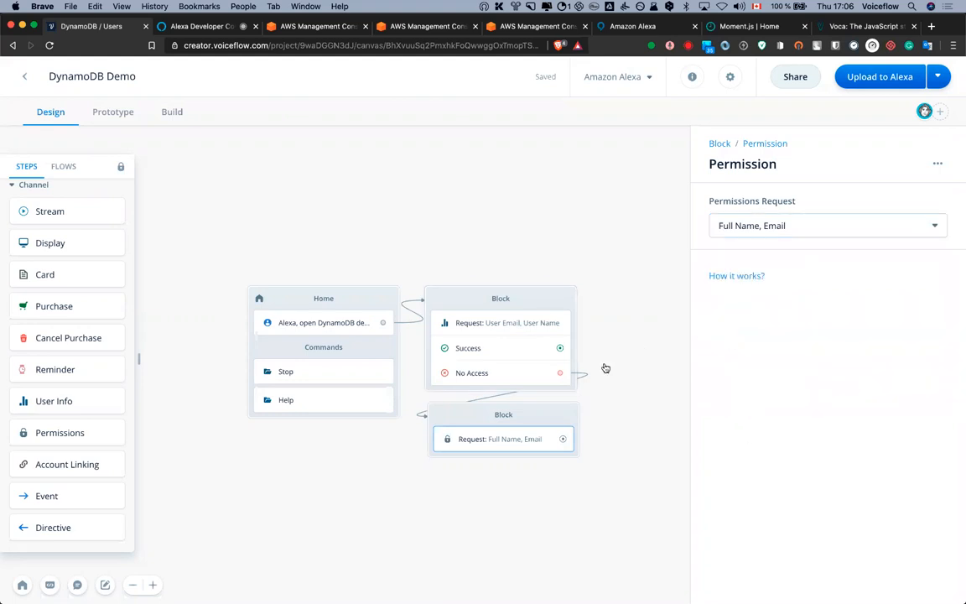
Rename the two blocks to 'Permission' and 'User Info'
left_click_drag(581, 221, 568, 169)
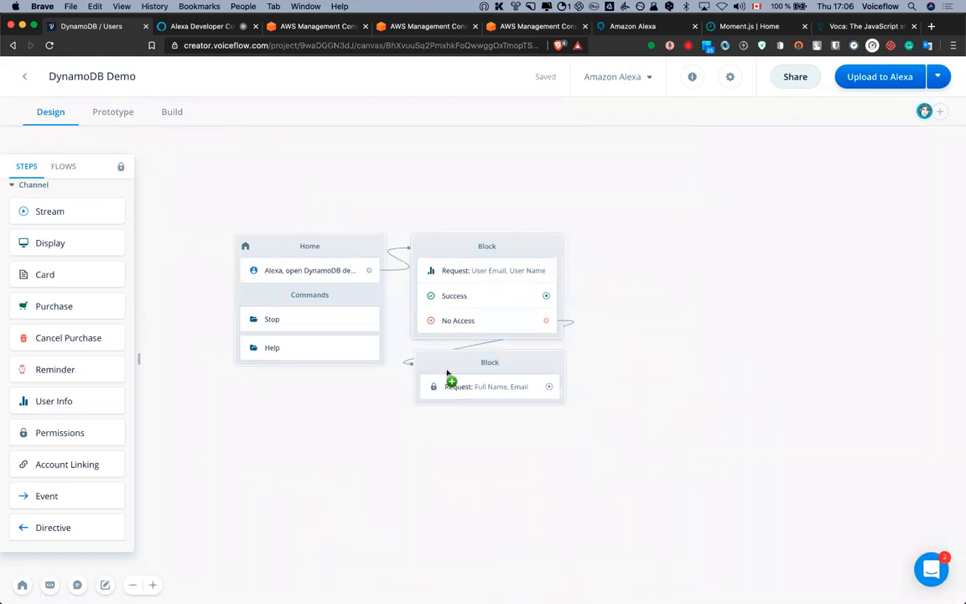
left_click(489, 363)
type("Permission")
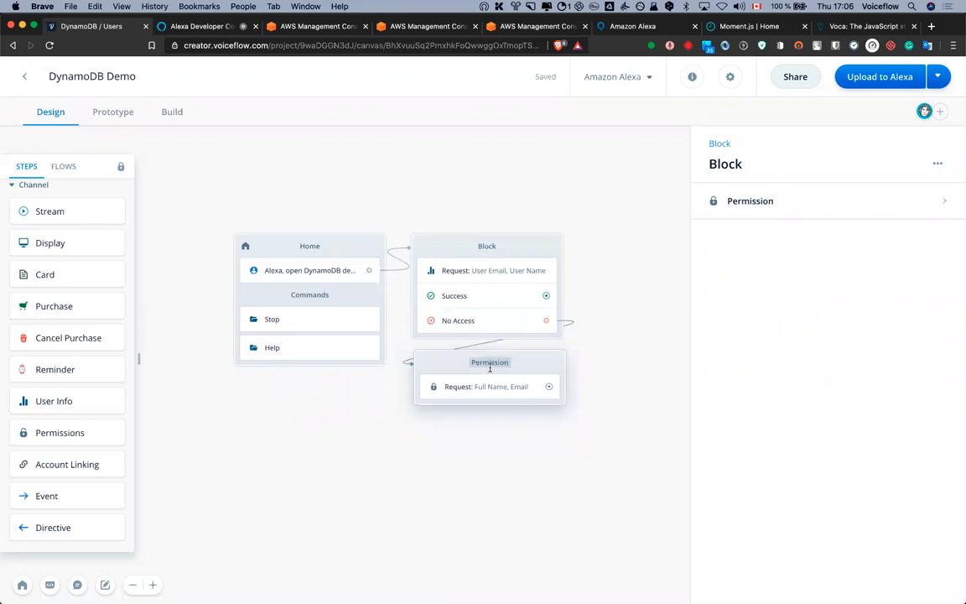
left_click(490, 245)
type("User Info")
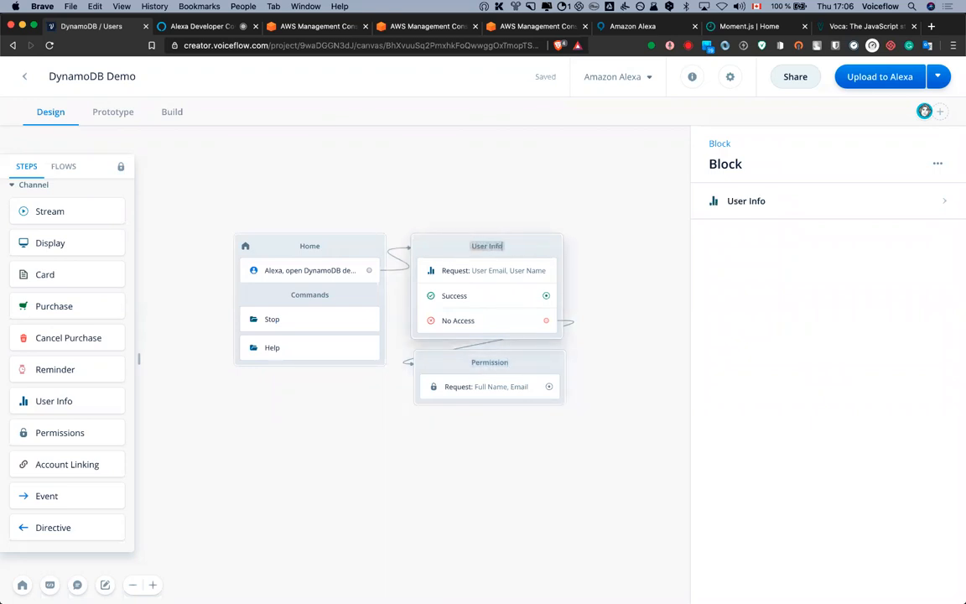
left_click(518, 203)
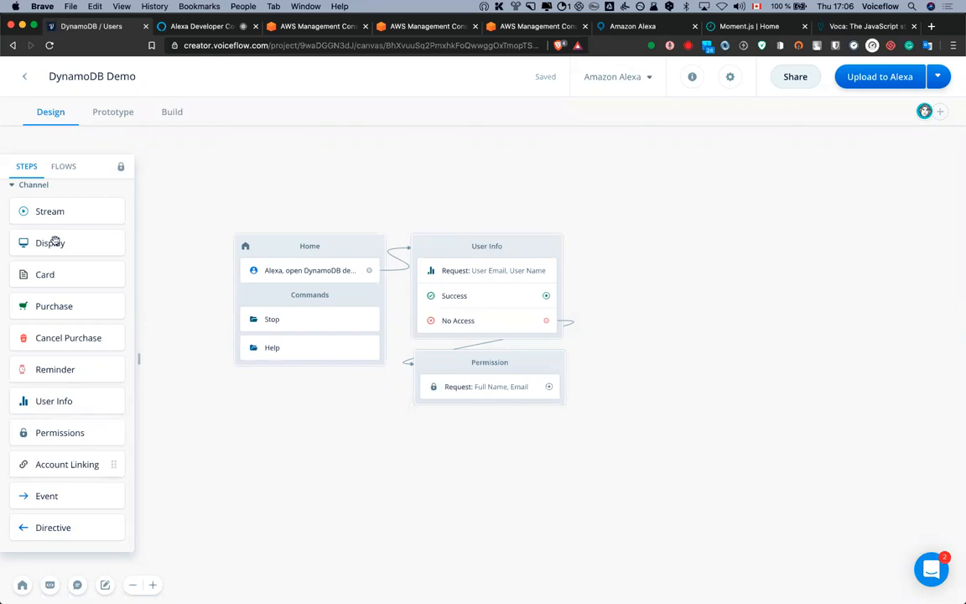
Add a Speak step to the Permission block saying 'User data permission request.'
left_click_drag(75, 223, 505, 405)
left_click(491, 417)
left_click(766, 227)
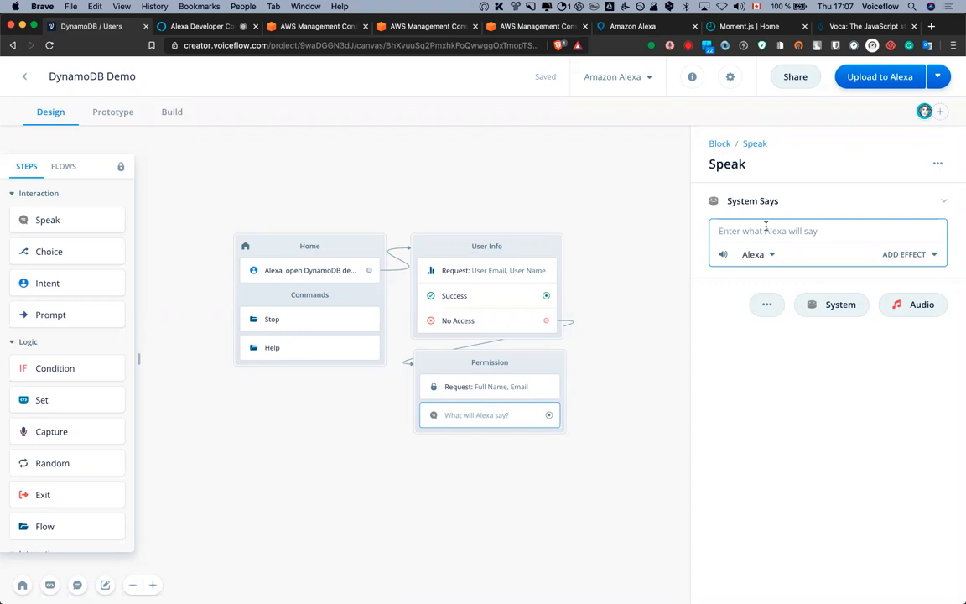
type("User data permission request.")
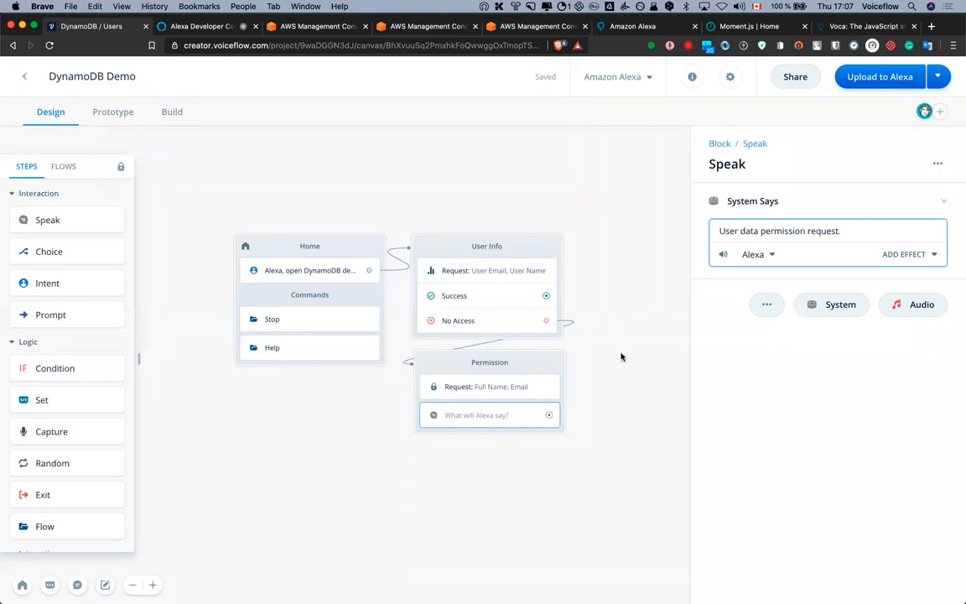
left_click(626, 324)
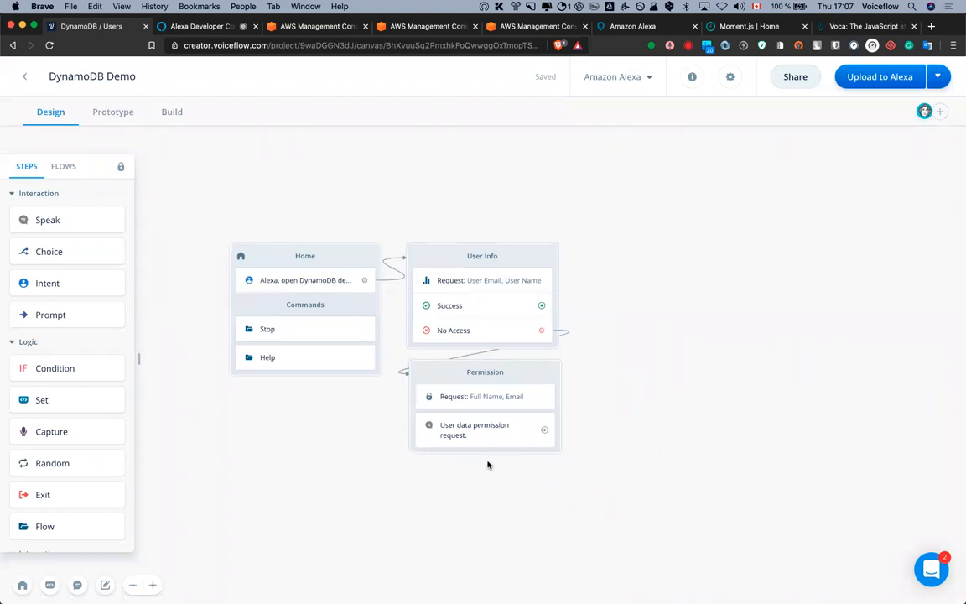
Create a new Speak block off User Info's Success path
left_click_drag(657, 261, 675, 330)
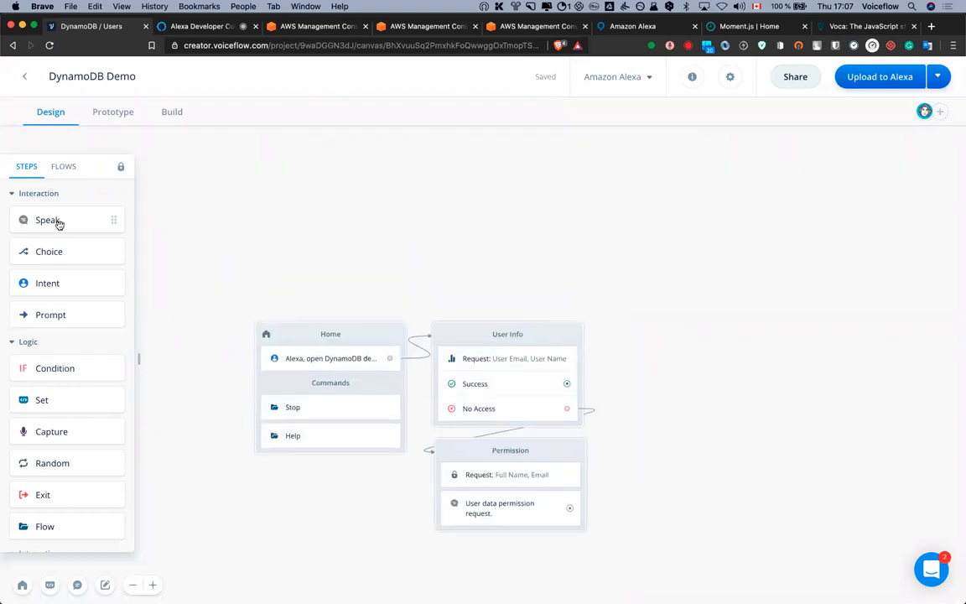
left_click_drag(622, 348, 696, 331)
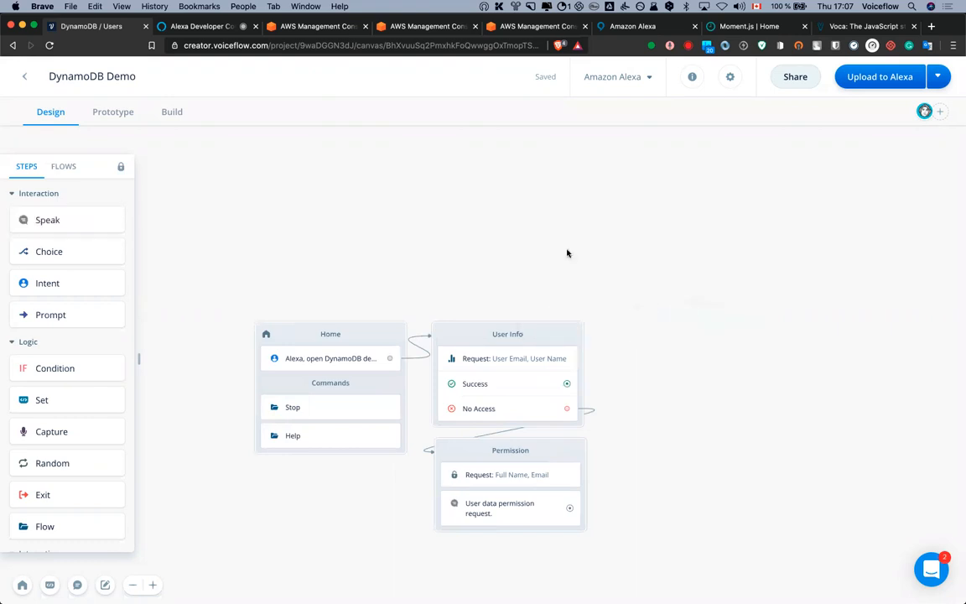
left_click(468, 194)
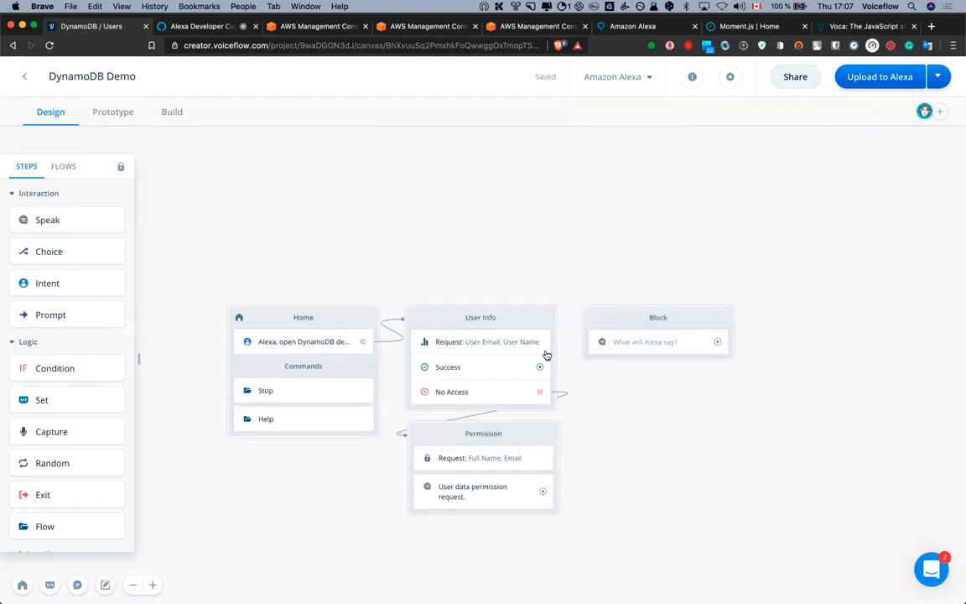
left_click(624, 343)
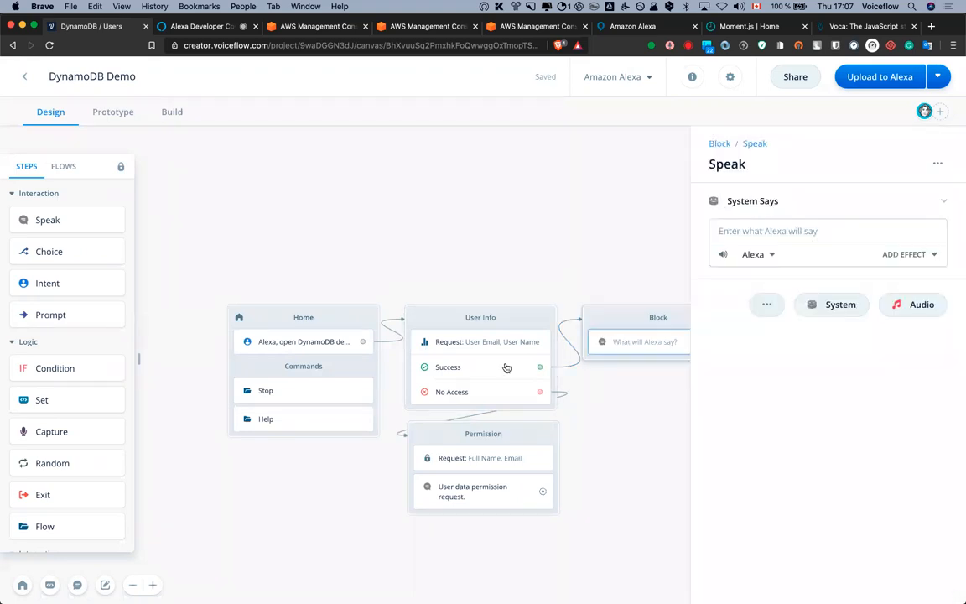
Make the new block say 'Hi {name}! Your email is {email}' and start the Alexa upload
left_click(766, 233)
type("Hi {name")
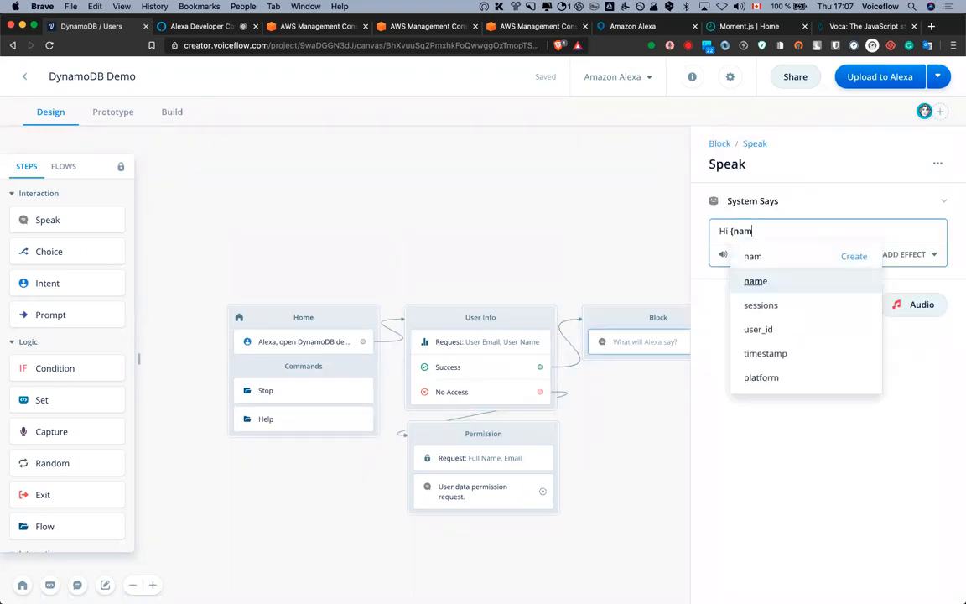
key("Return")
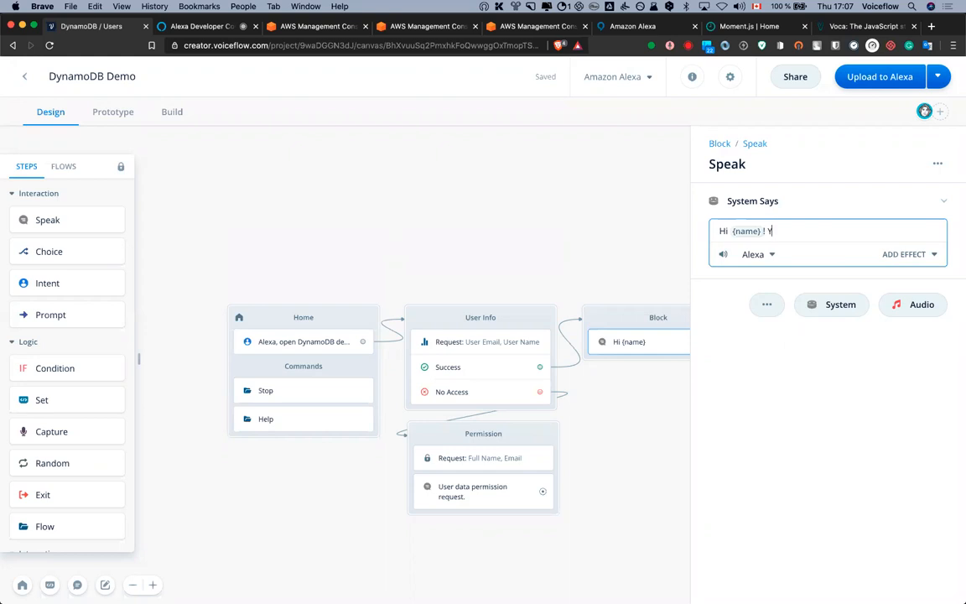
type("! Your email is {em")
key("Return")
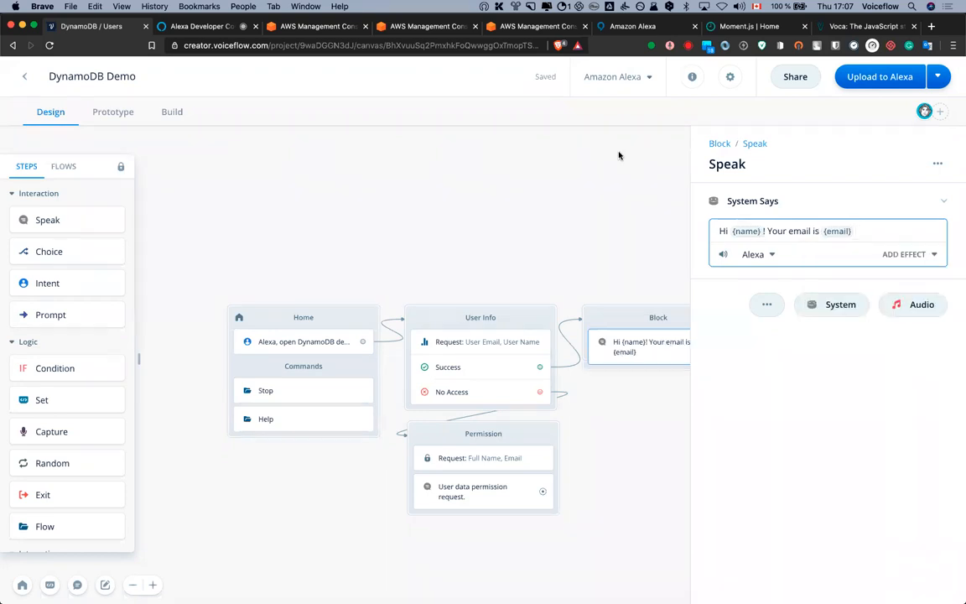
left_click(657, 249)
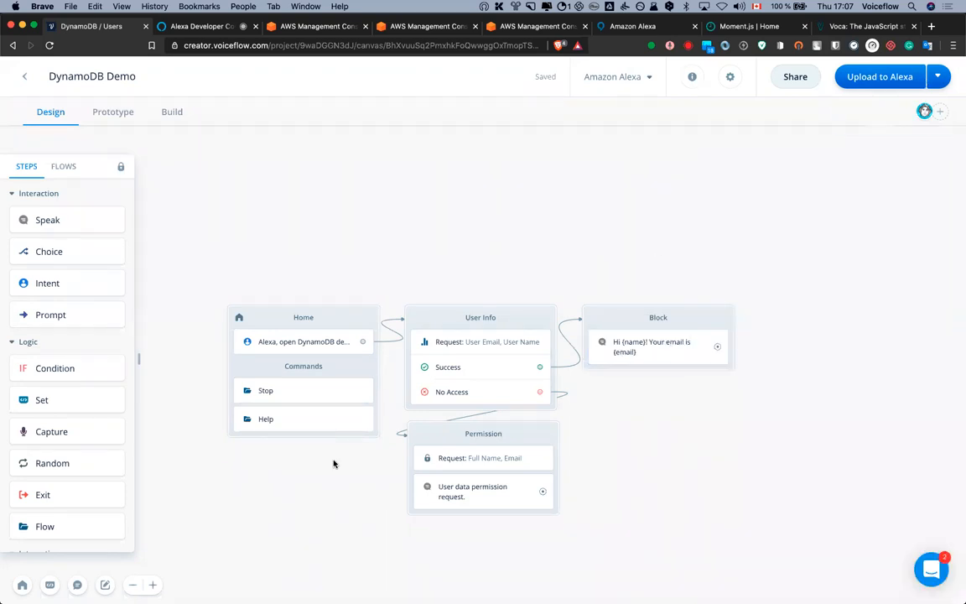
left_click(880, 76)
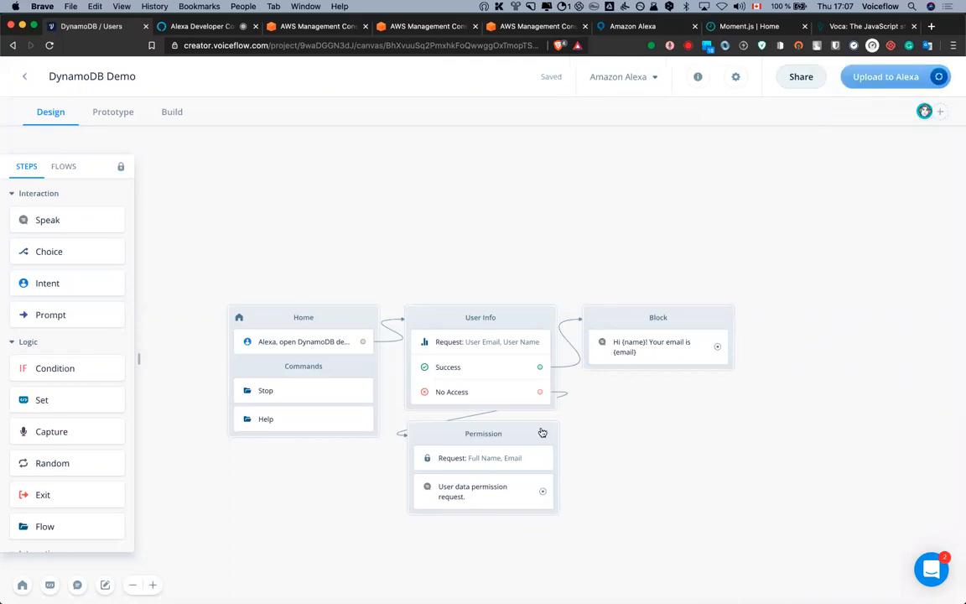
Confirm the Alexa upload succeeded, then switch to the developer console's Test page
left_click_drag(539, 430, 536, 430)
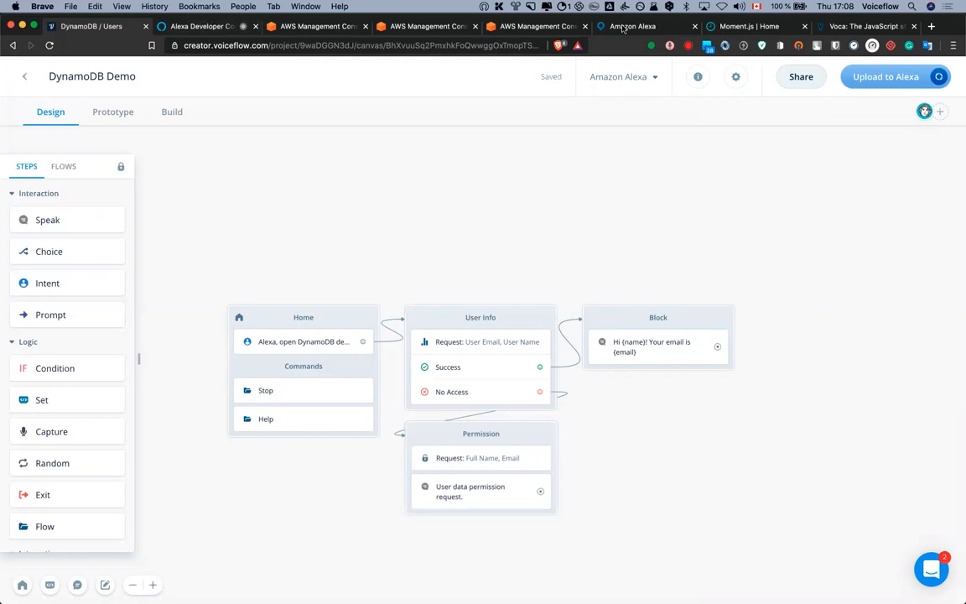
left_click_drag(624, 29, 306, 30)
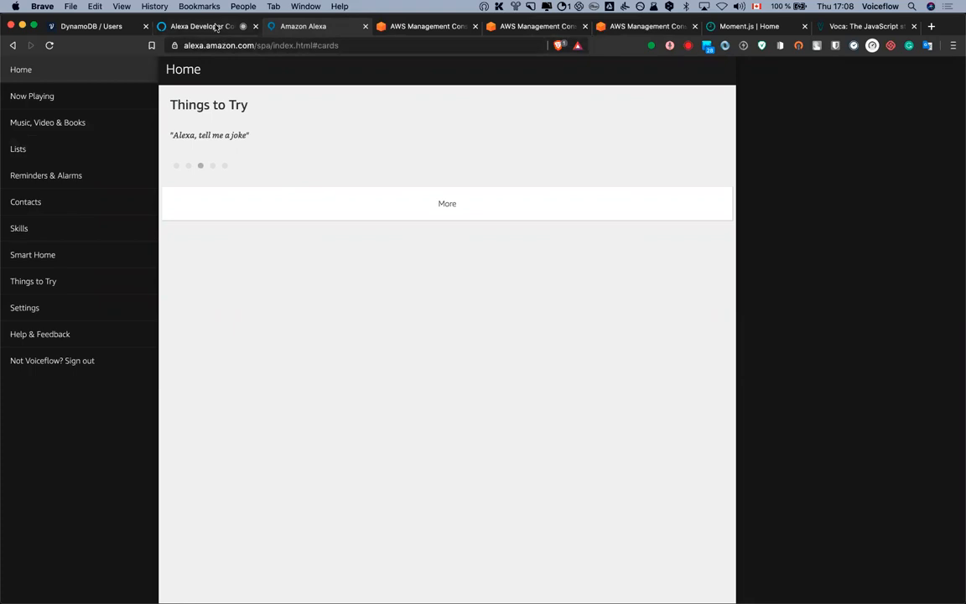
key("ctrl+shift+Tab")
left_click(106, 26)
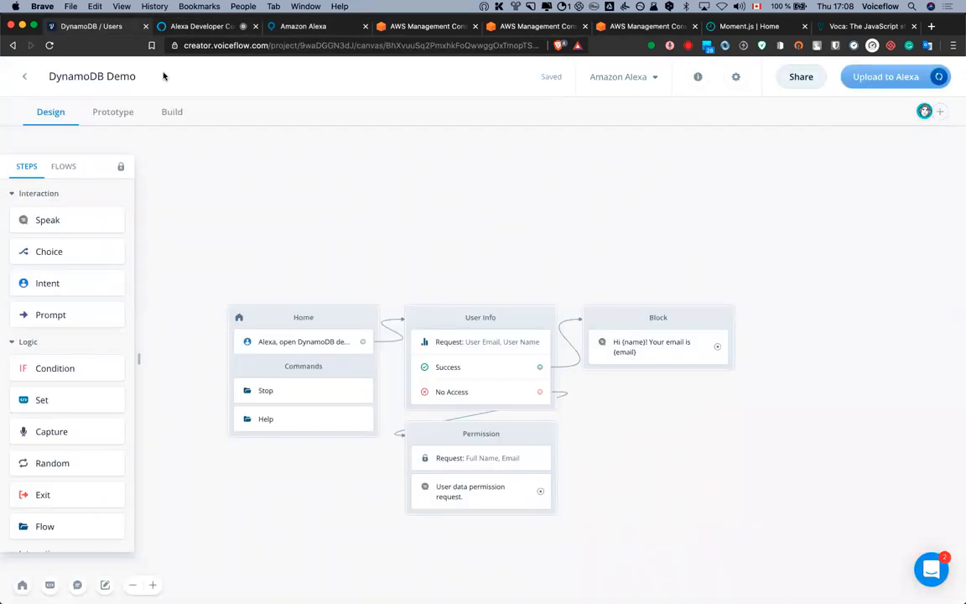
left_click(867, 77)
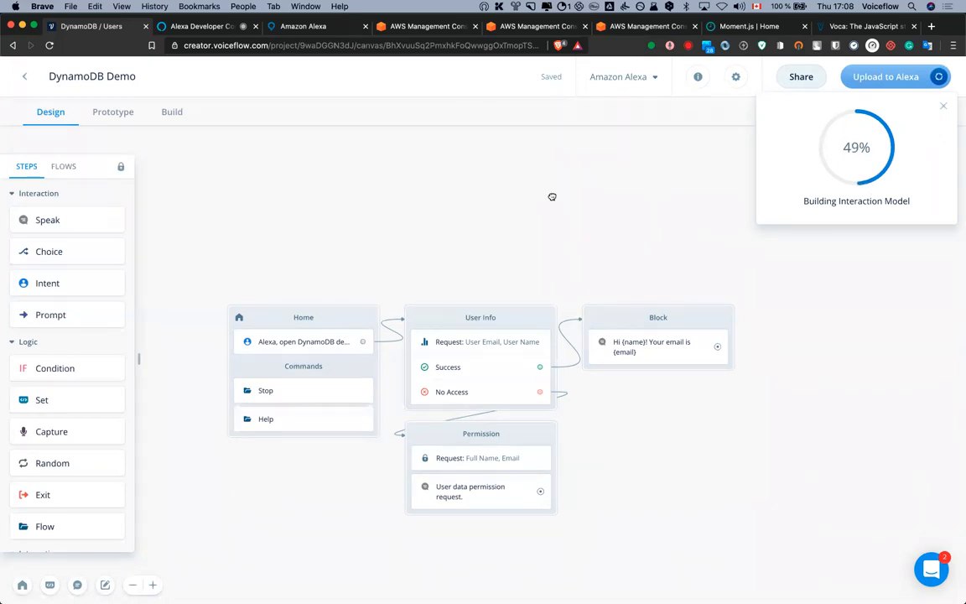
scroll(668, 377, "down", 2)
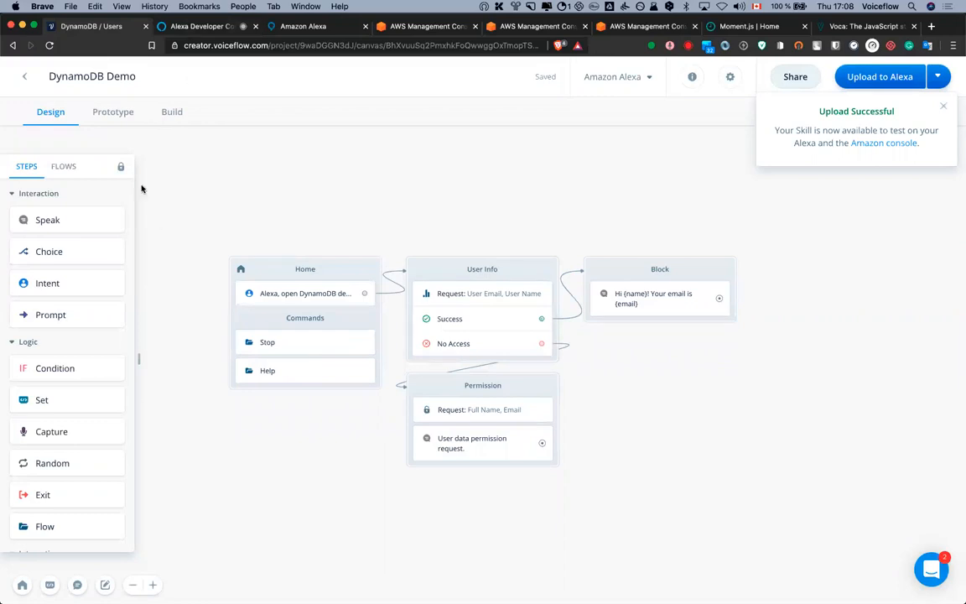
key("ctrl+Tab")
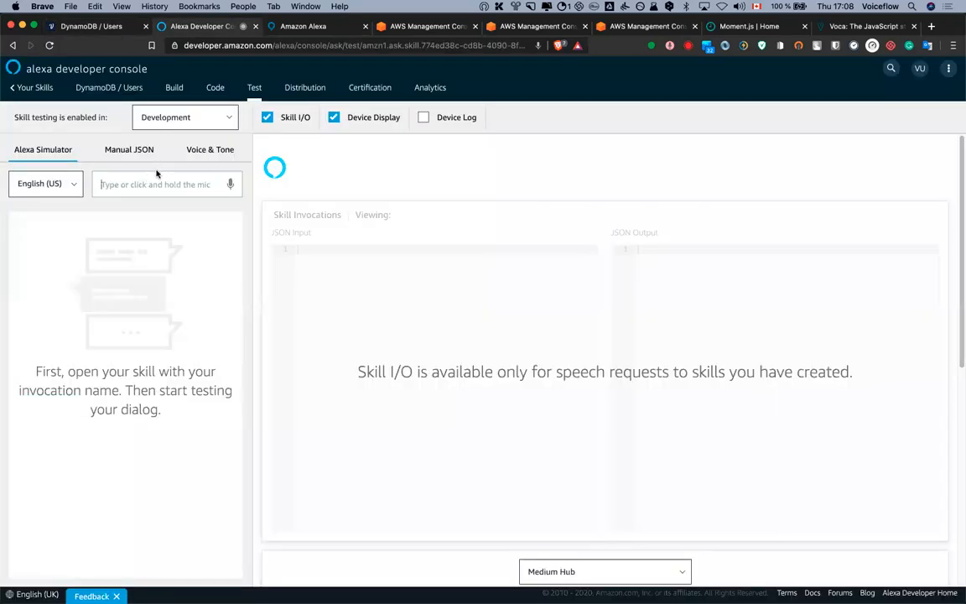
Reload the Test page and send 'dynamodb demo' to get the permission request reply
key("super+r")
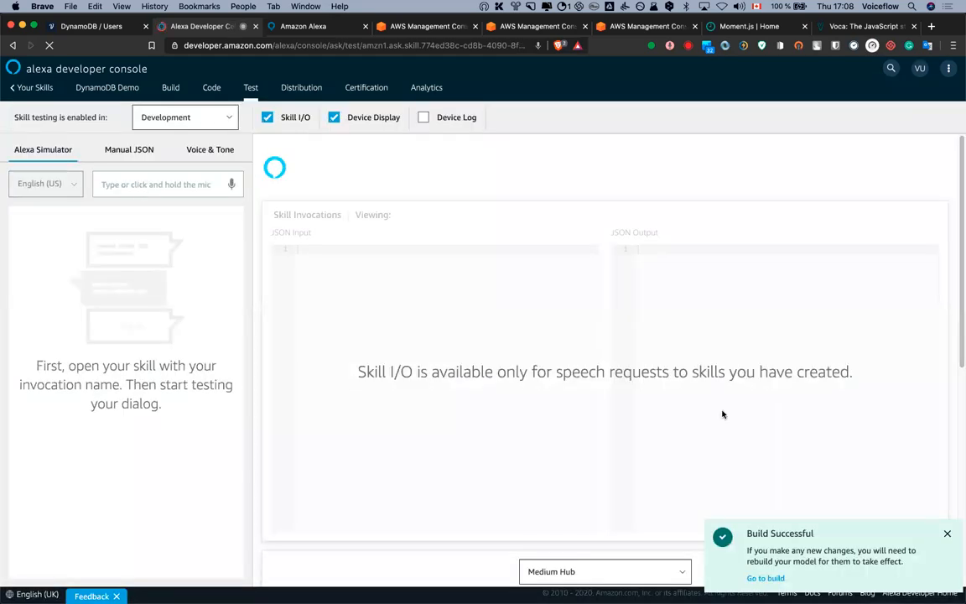
left_click(947, 533)
left_click(200, 188)
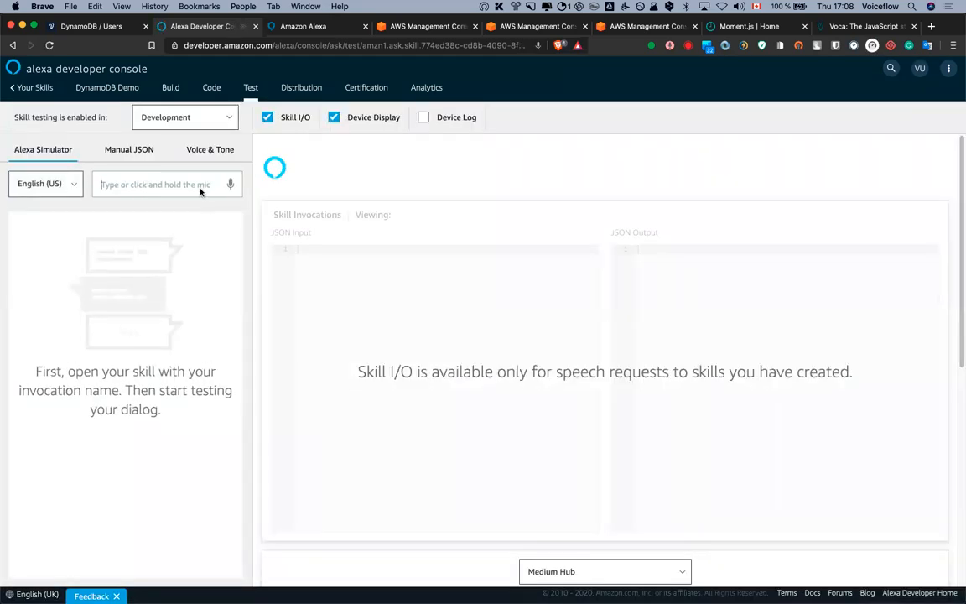
type("dynamodb demo")
key("Return")
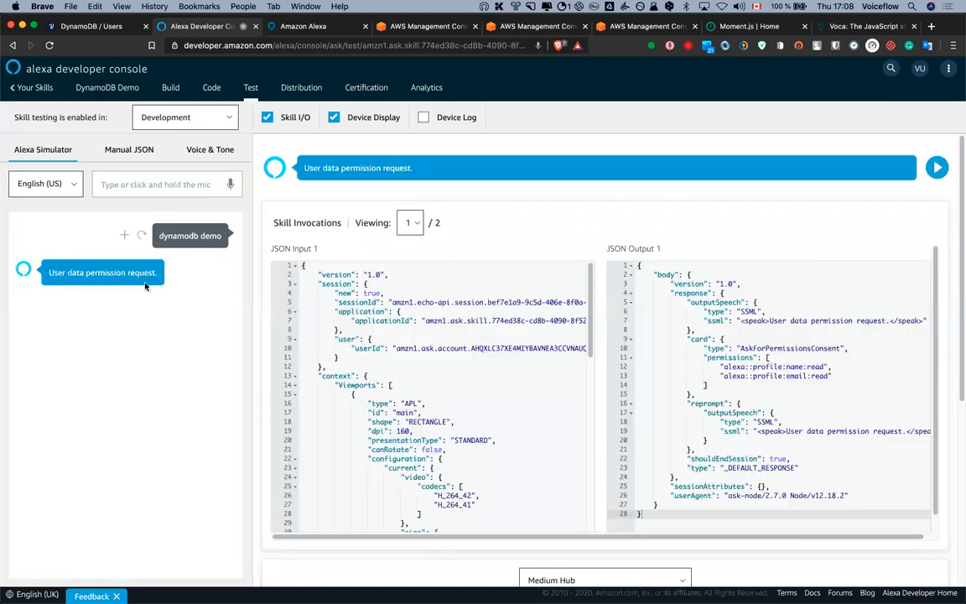
left_click(92, 26)
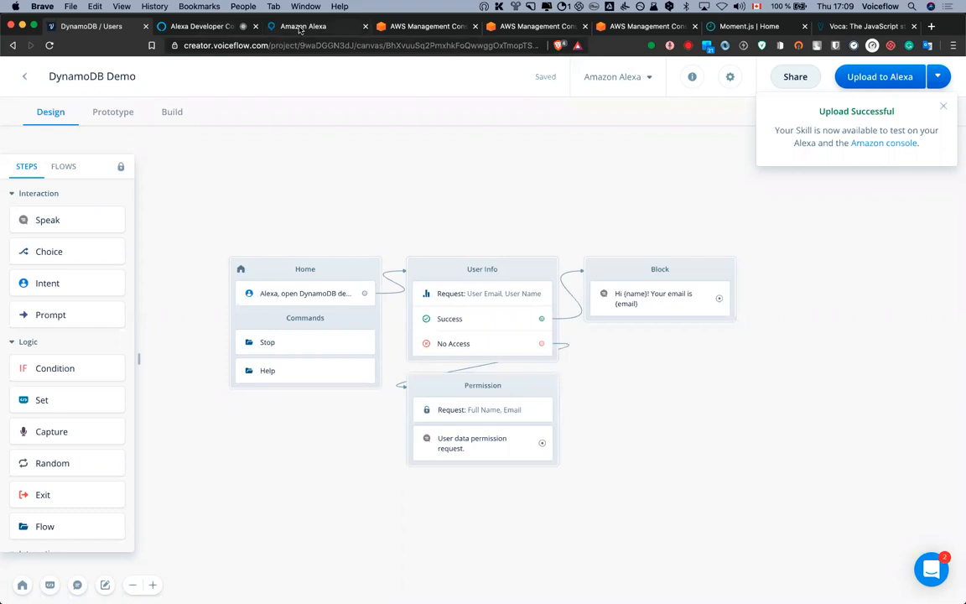
left_click(300, 28)
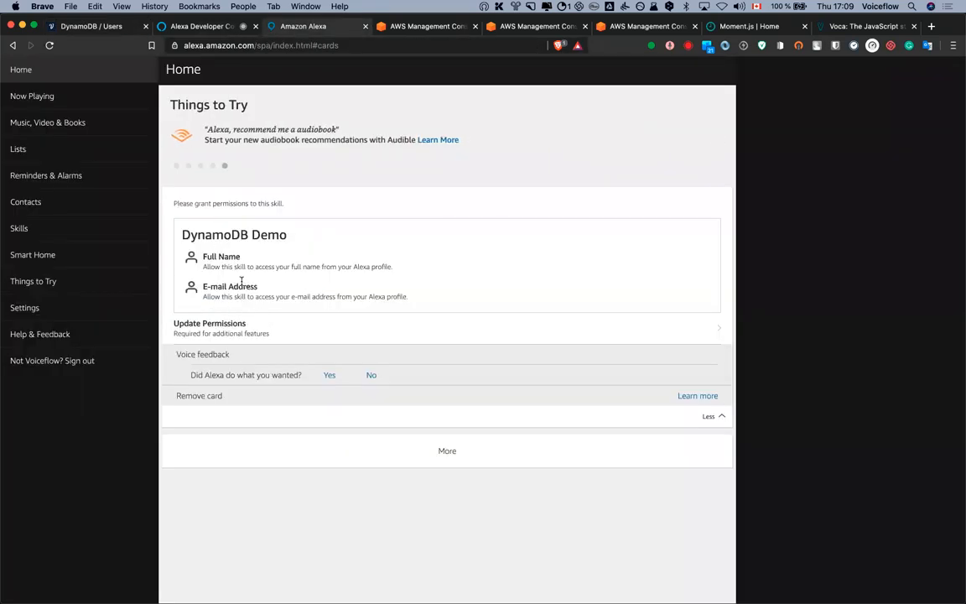
Open DynamoDB Demo's permission settings and sign in to the Amazon account
left_click(226, 325)
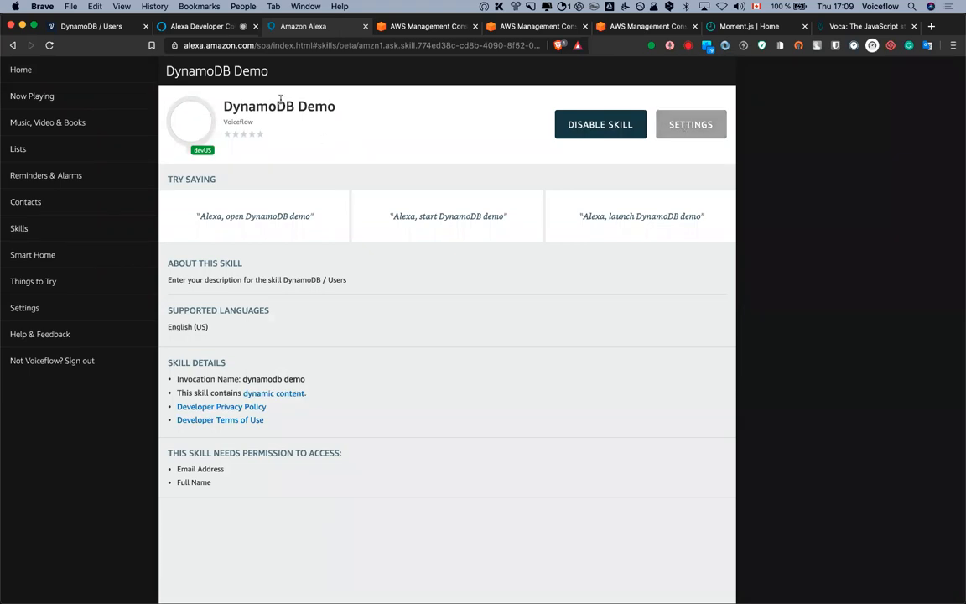
left_click(671, 131)
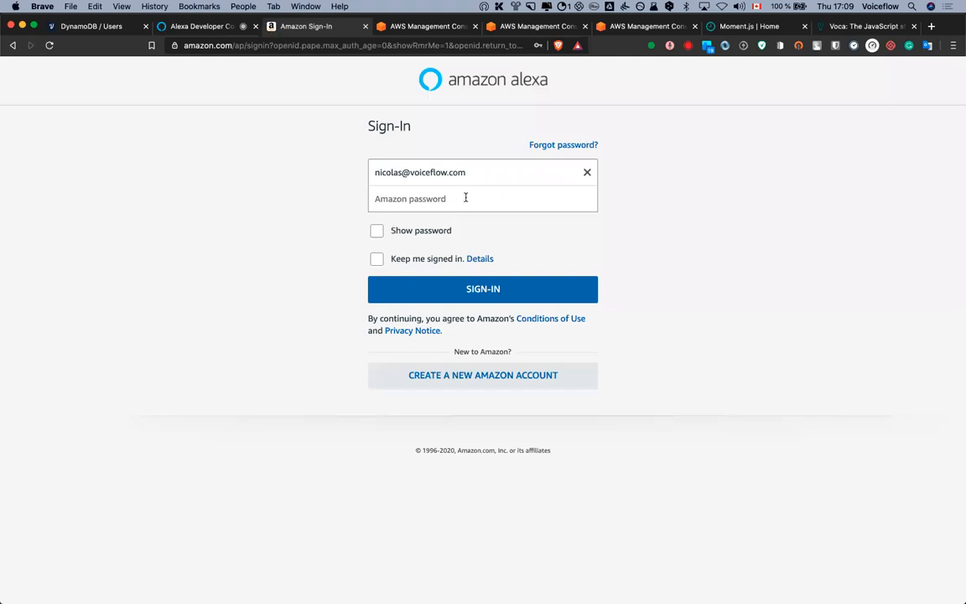
left_click(461, 198)
left_click(460, 245)
key("Return")
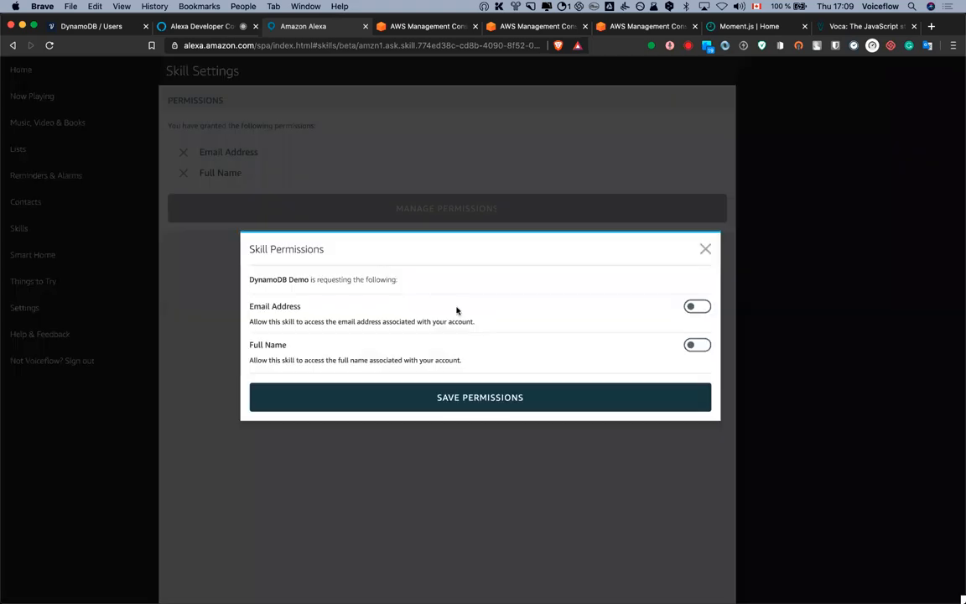
Enable Email Address and Full Name, save the permissions, and return to the developer console
left_click(697, 306)
left_click(696, 346)
left_click(479, 396)
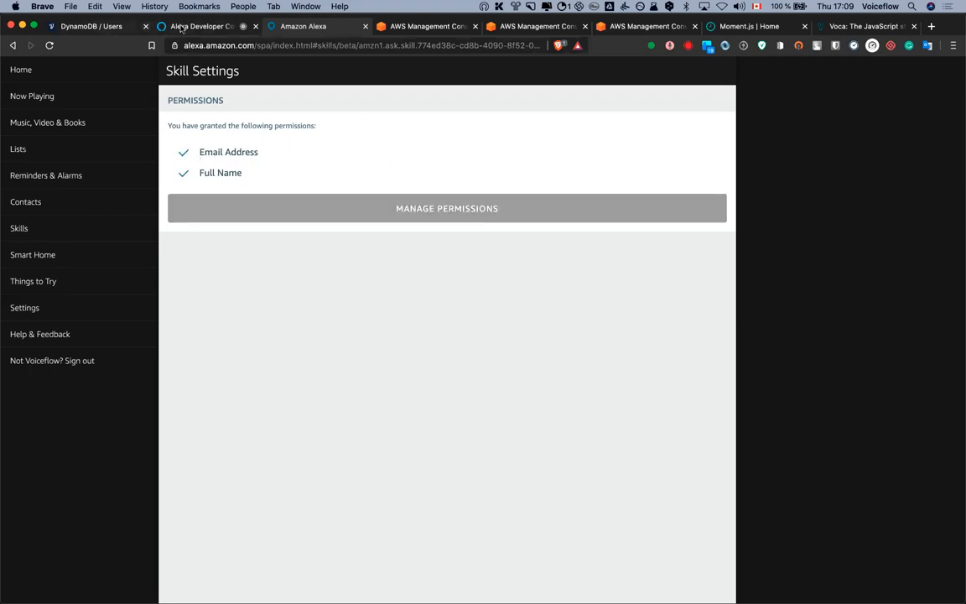
key("ctrl+shift+Tab")
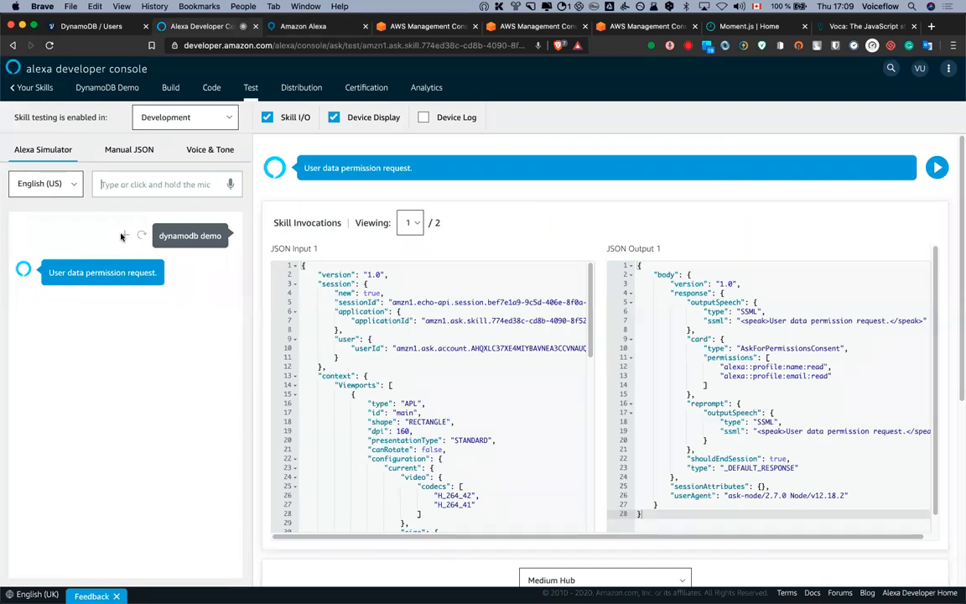
Replay 'dynamodb demo' in the simulator to hear the name-and-email greeting
left_click(123, 235)
left_click(43, 216)
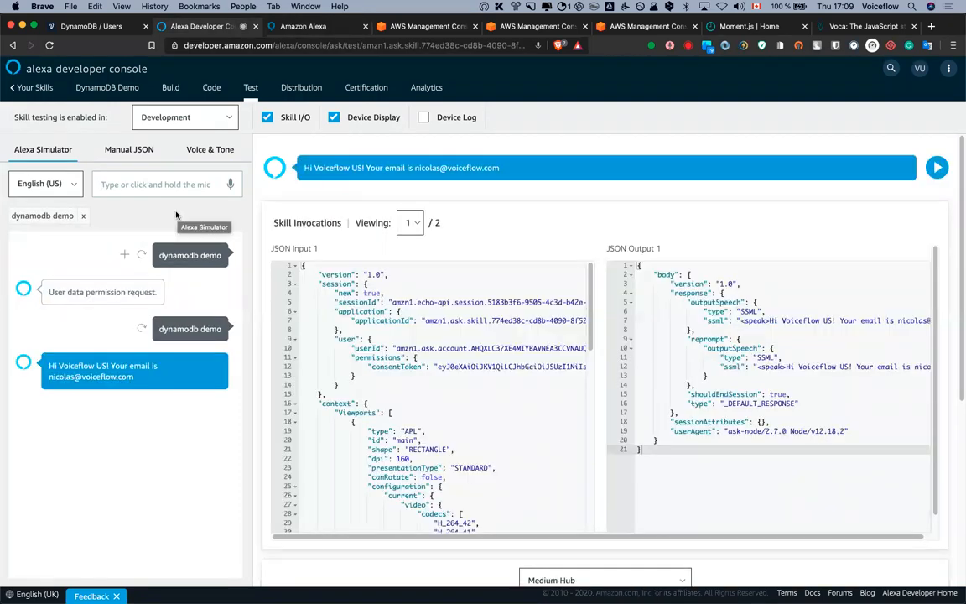
left_click(189, 195)
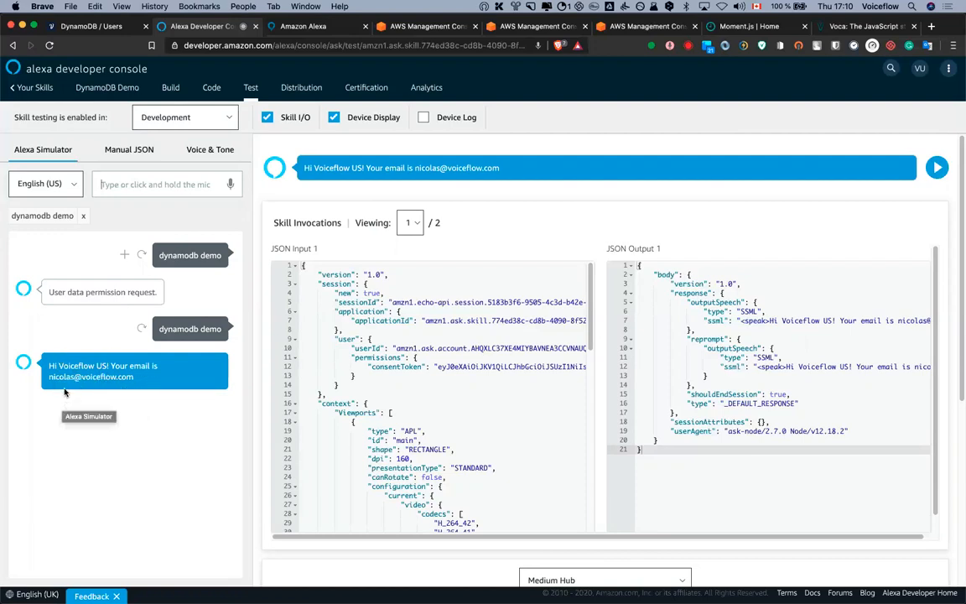
left_click(81, 27)
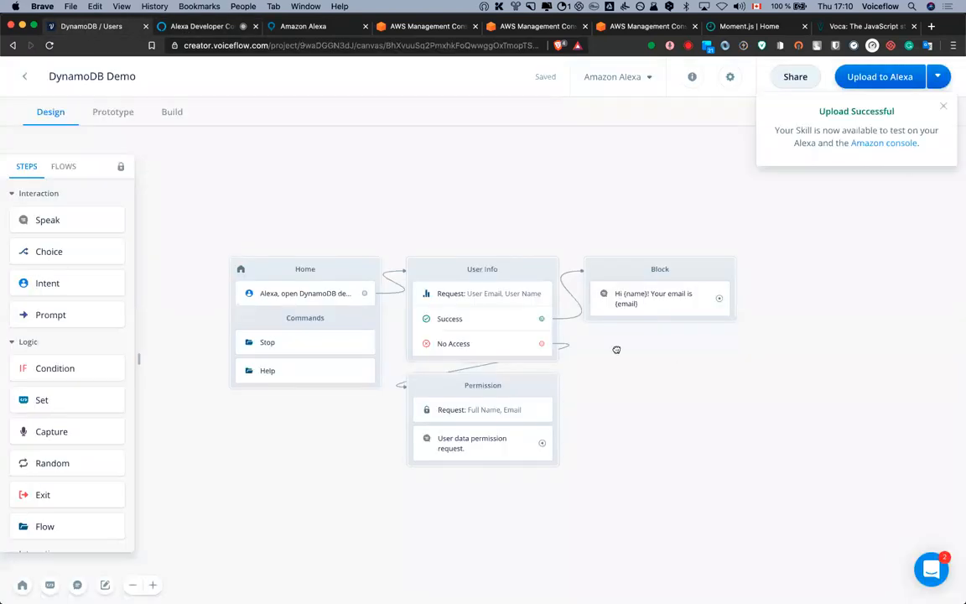
Select and copy the User Info, Block and Permission blocks
scroll(614, 347, "right", 3)
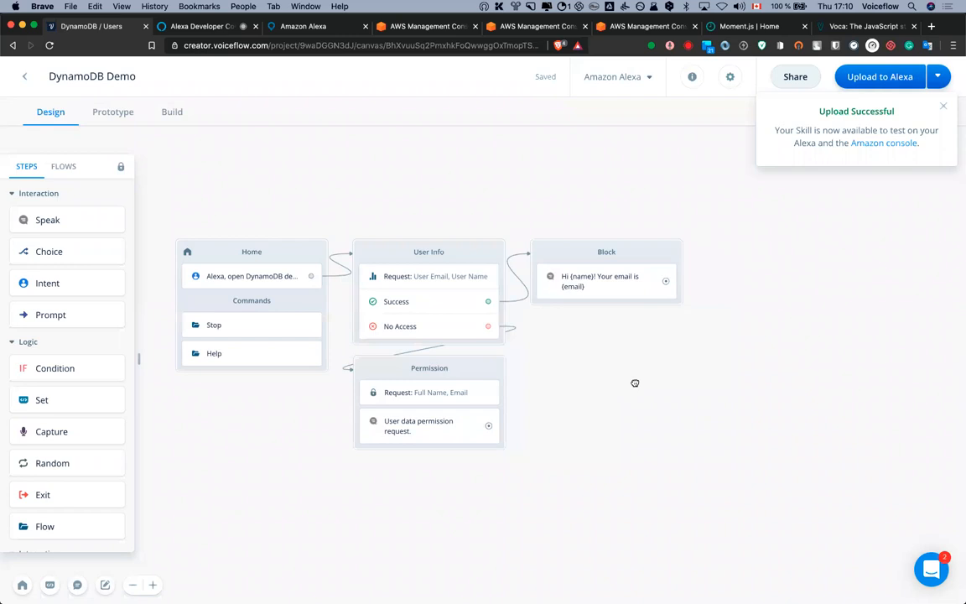
scroll(679, 366, "right", 3)
scroll(680, 369, "left", 5)
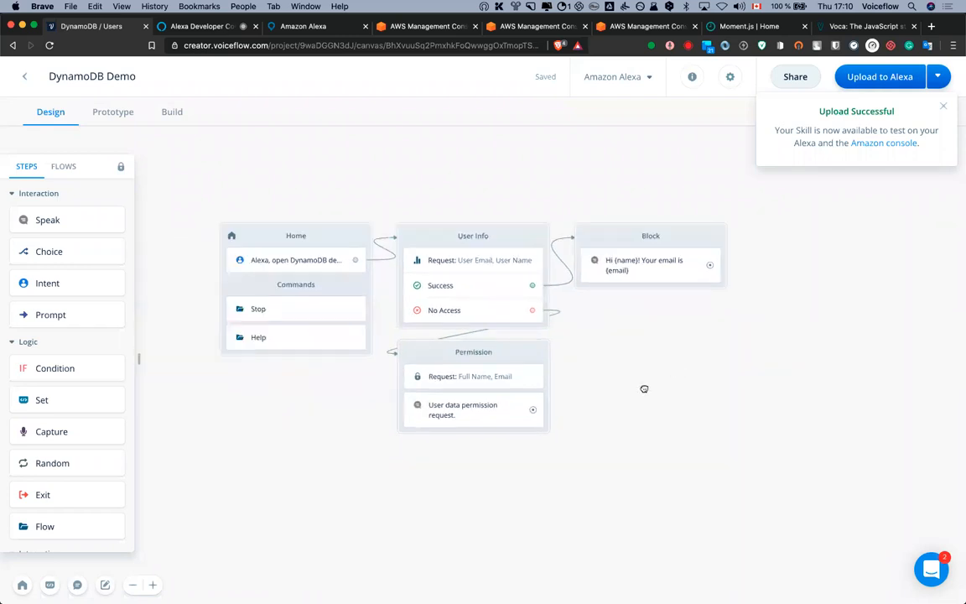
scroll(644, 388, "right", 2)
scroll(643, 388, "up", 2)
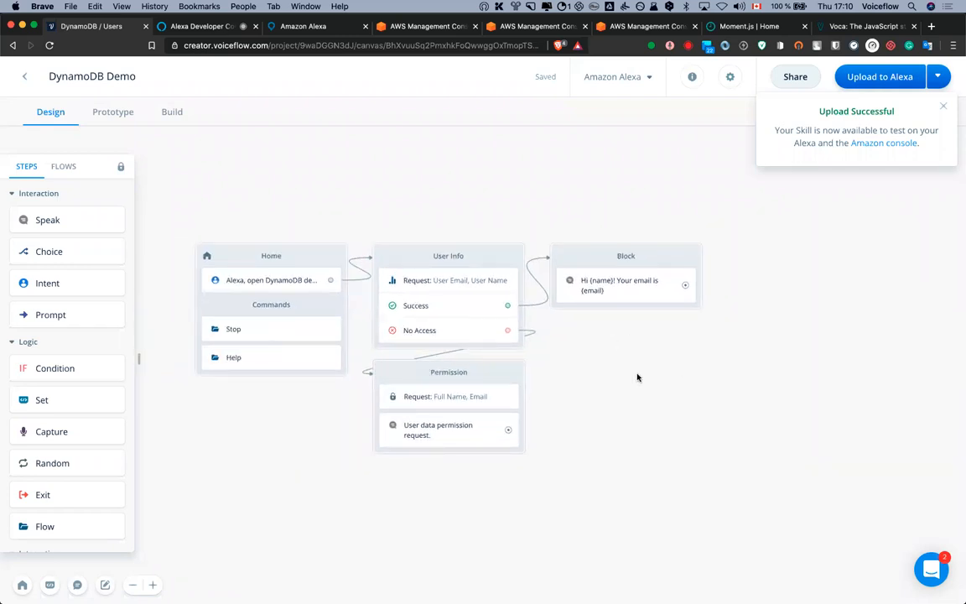
scroll(615, 383, "right", 2)
scroll(615, 384, "up", 1)
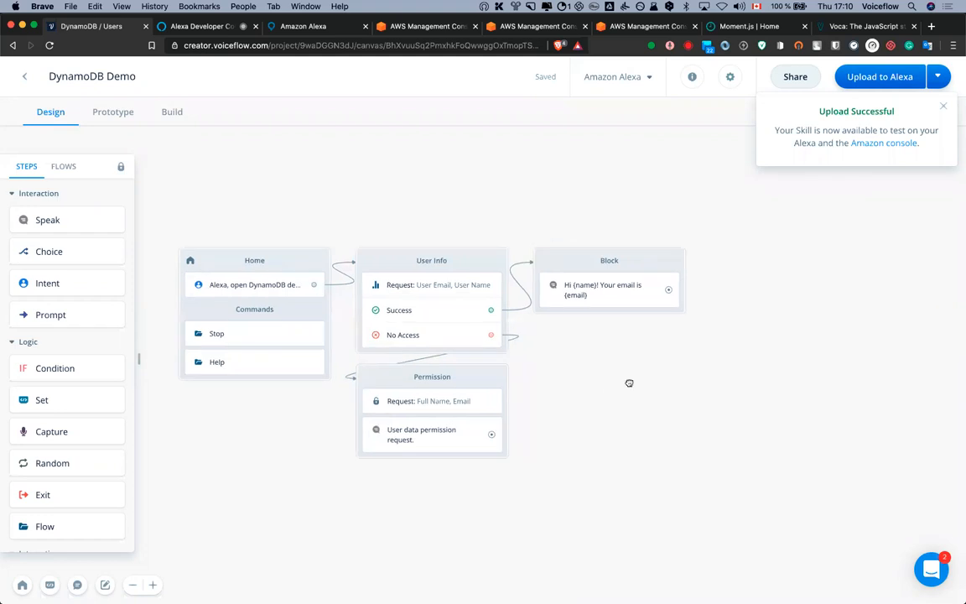
scroll(630, 384, "left", 2)
left_click_drag(424, 199, 602, 407)
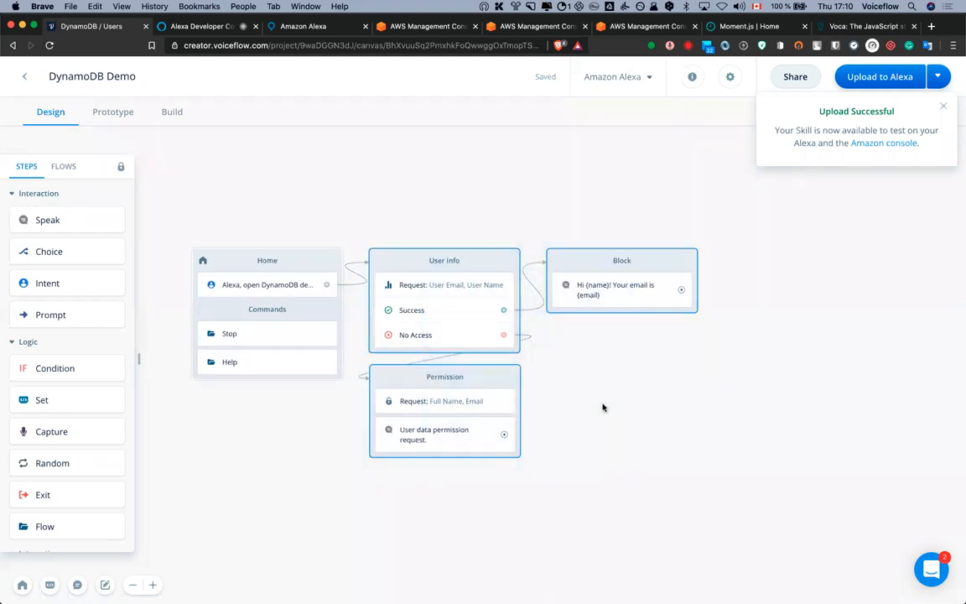
key("super+c")
key("super+c")
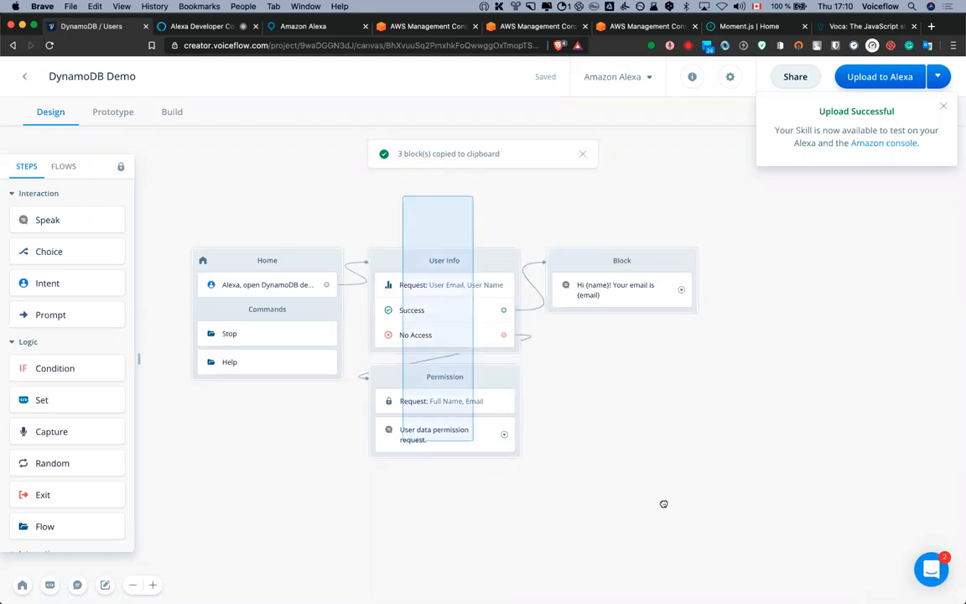
left_click(626, 466)
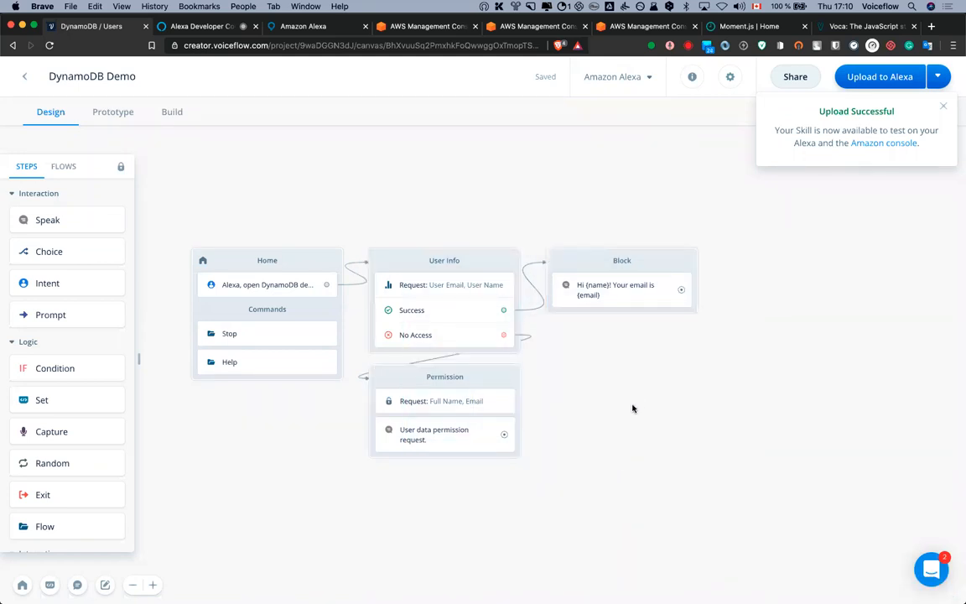
Add a Flow block and create a new flow named 'User Info Flow'
scroll(671, 399, "left", 4)
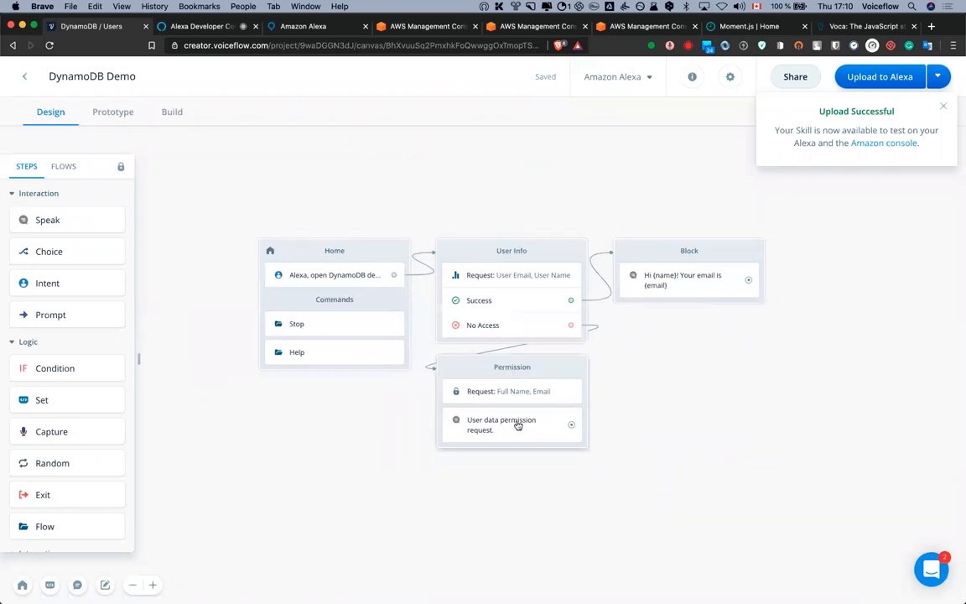
key("space")
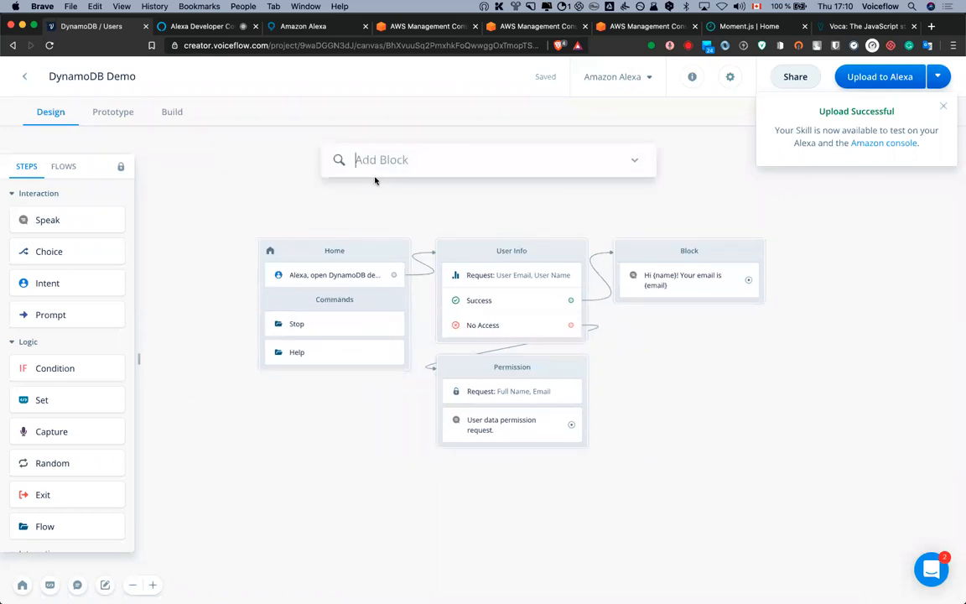
type("Flow")
key("Return")
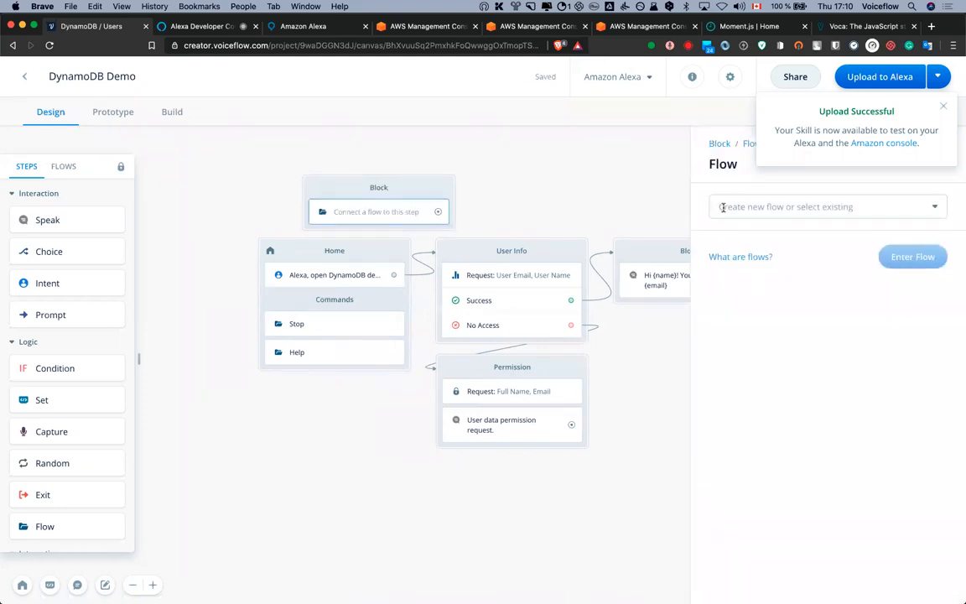
left_click(723, 206)
type("Pe")
key("BackSpace")
key("BackSpace")
type("User Infos")
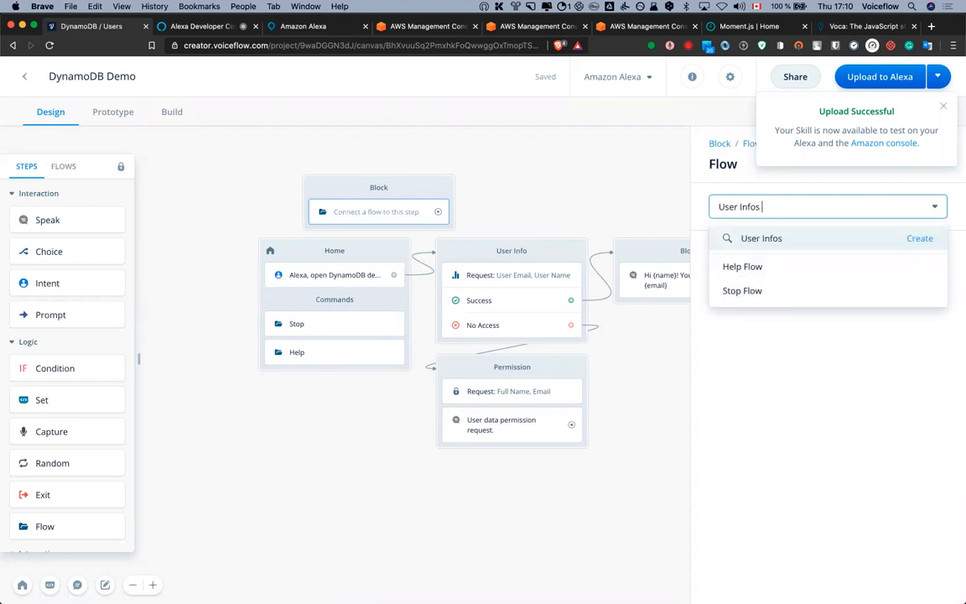
key("BackSpace")
key("BackSpace")
type("Flow")
key("Return")
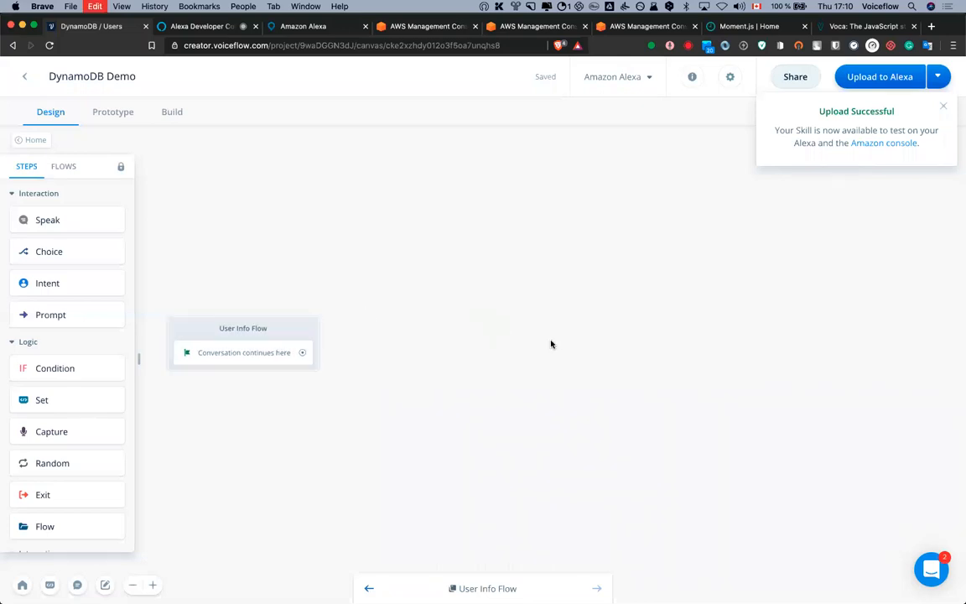
Paste the copied blocks, link the flow's start to User Info, and delete the greeting block
key("super+v")
left_click_drag(303, 352, 379, 294)
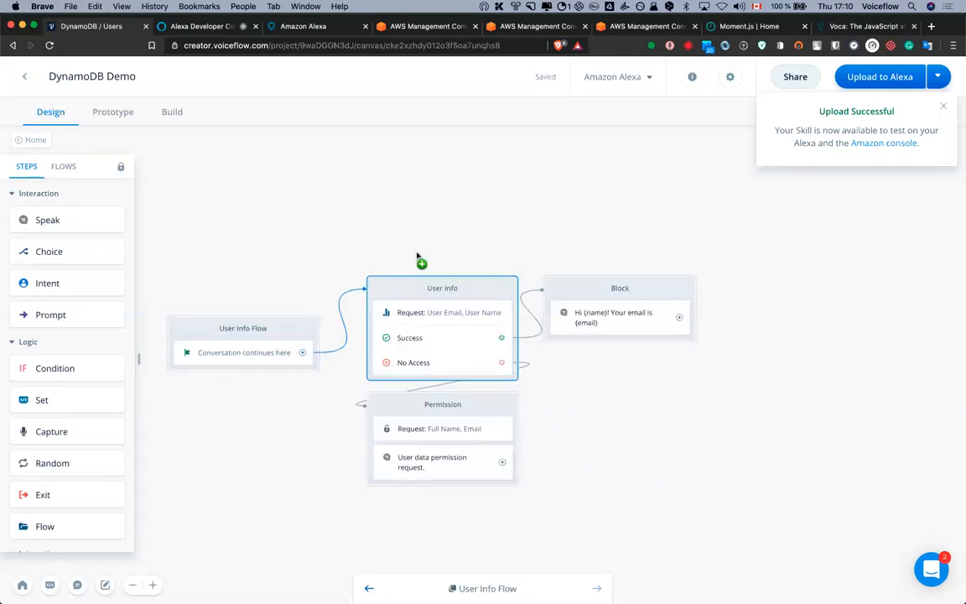
left_click_drag(416, 205, 664, 529)
mouse_move(478, 289)
left_mouse_down()
mouse_move(458, 350)
mouse_move(458, 332)
left_mouse_up()
left_click(456, 257)
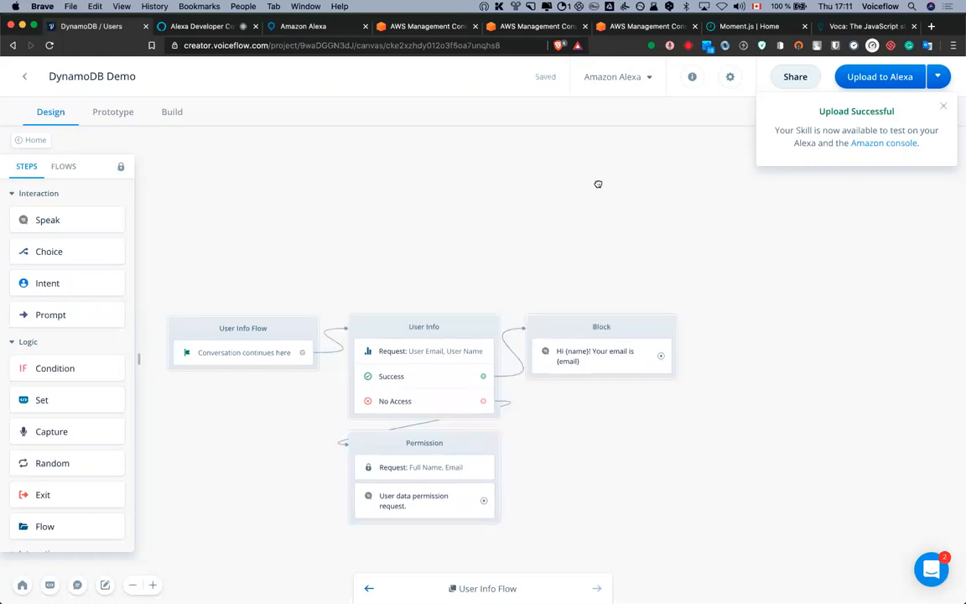
left_click_drag(612, 409, 660, 335)
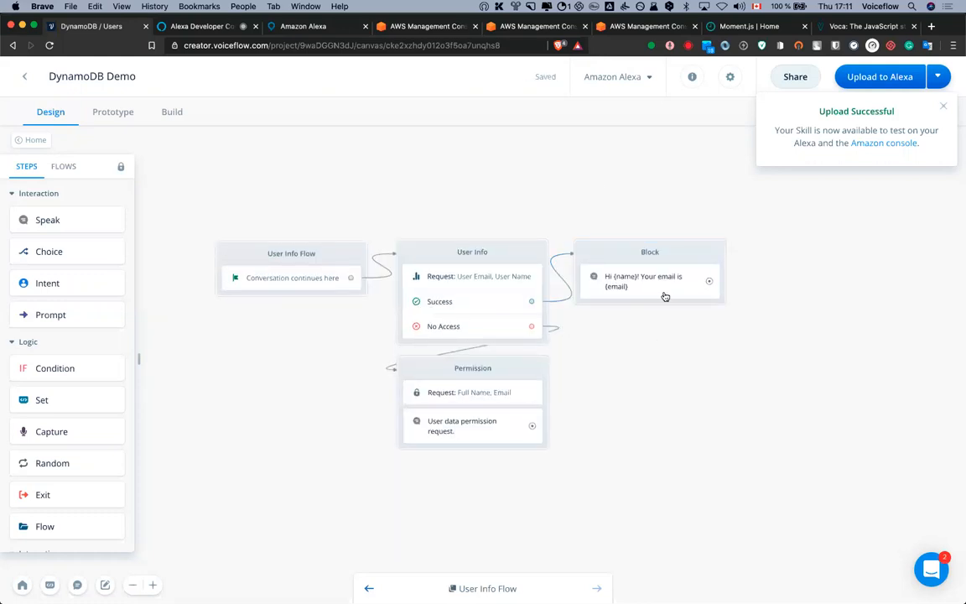
left_click(626, 256)
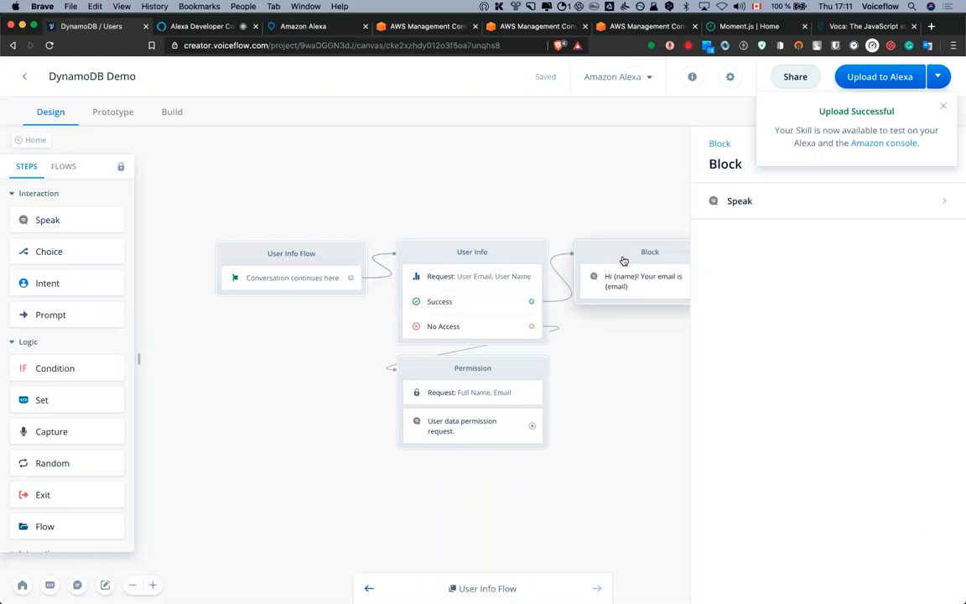
key("Delete")
Colour the Permission block red
right_click(537, 265)
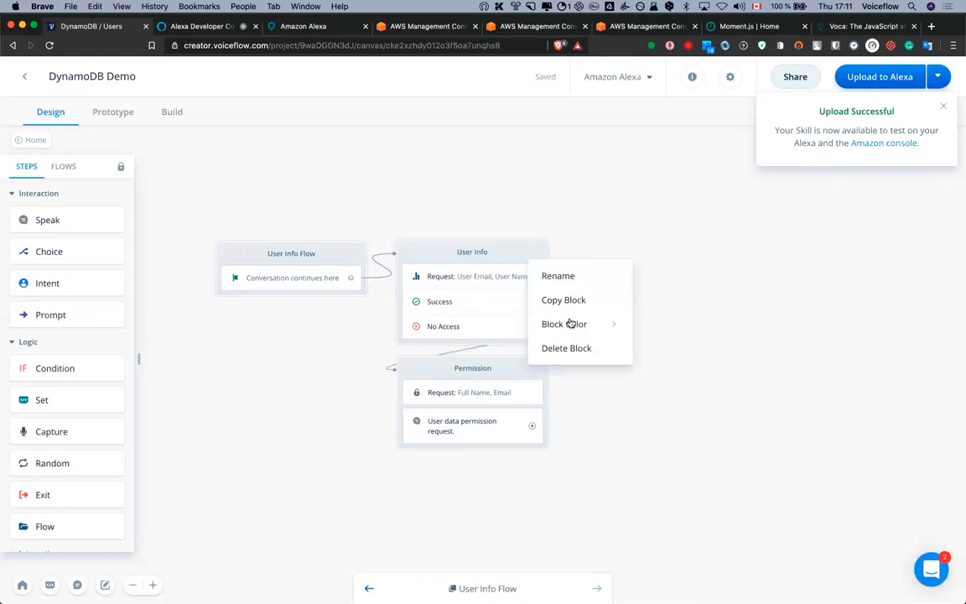
mouse_move(572, 323)
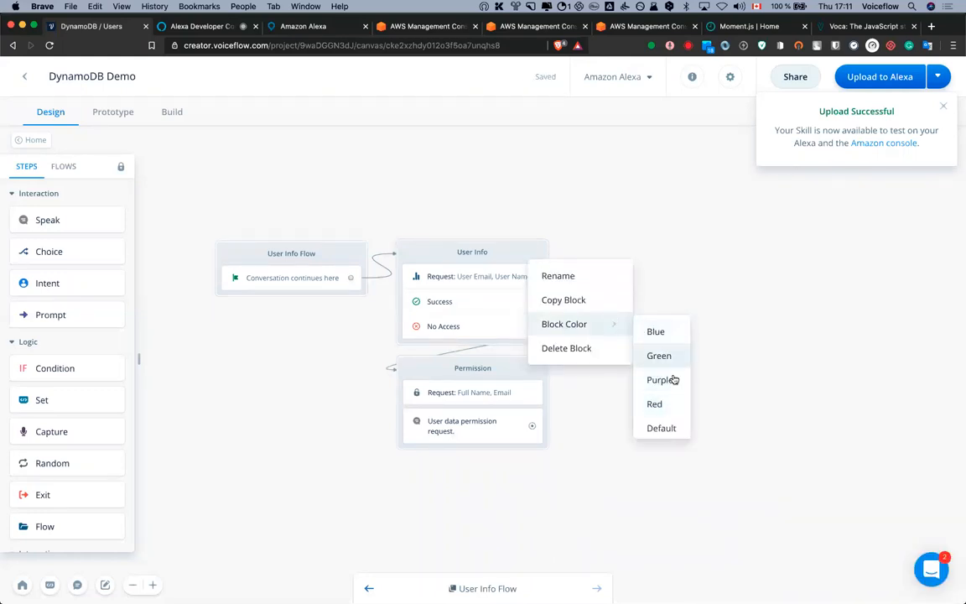
left_click(466, 369)
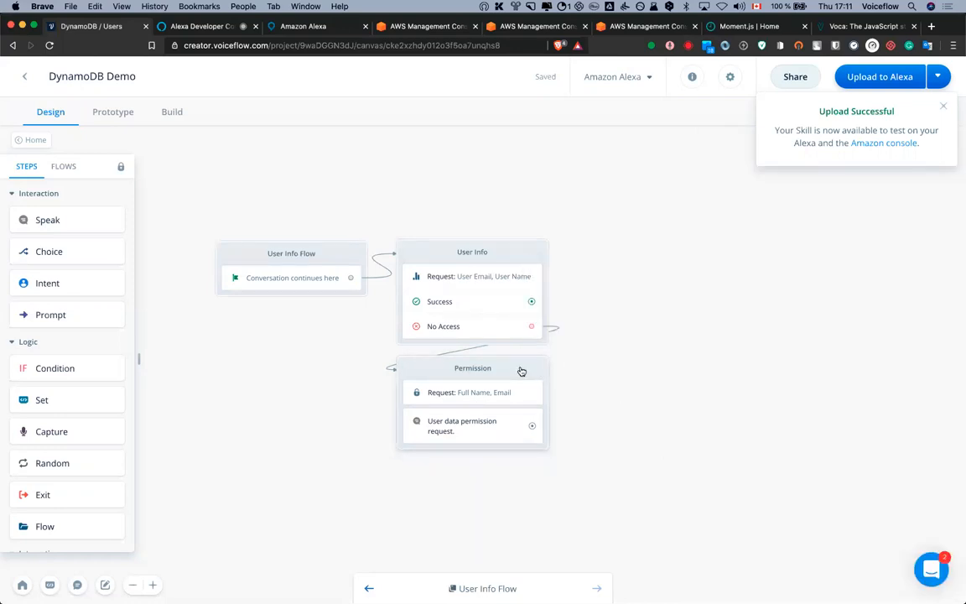
right_click(521, 371)
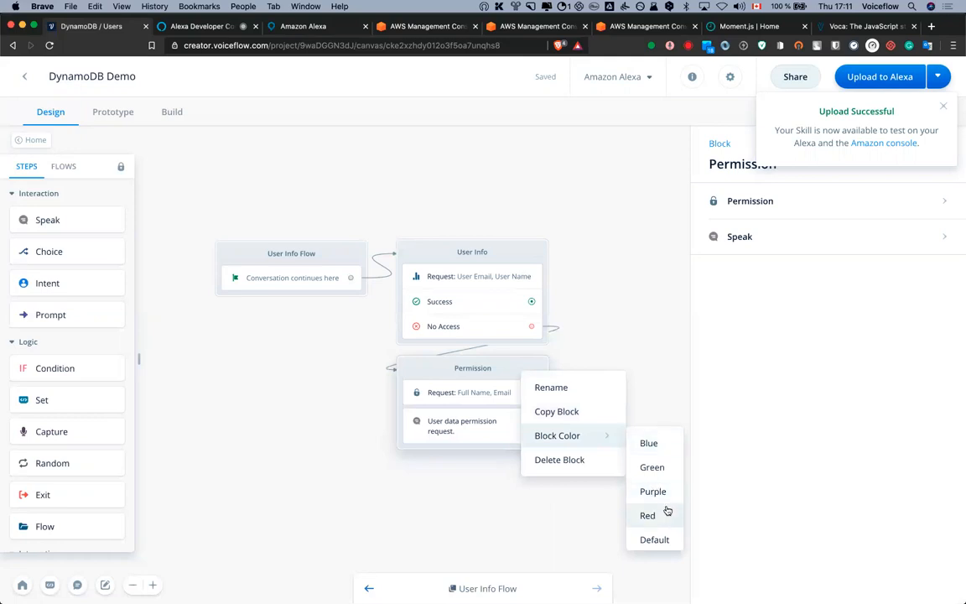
left_click(648, 515)
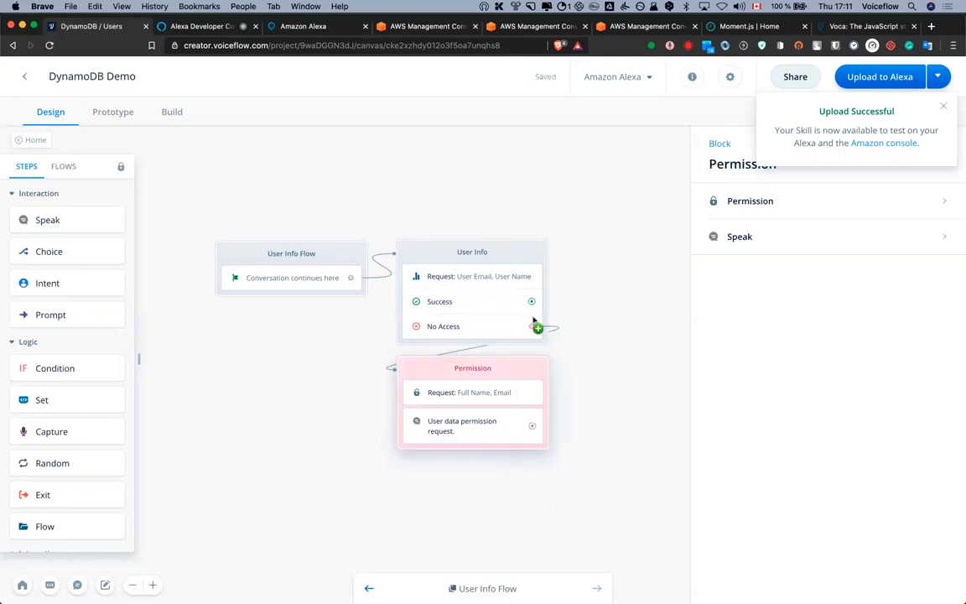
Colour the User Info block green
left_click(583, 237)
right_click(517, 255)
mouse_move(587, 321)
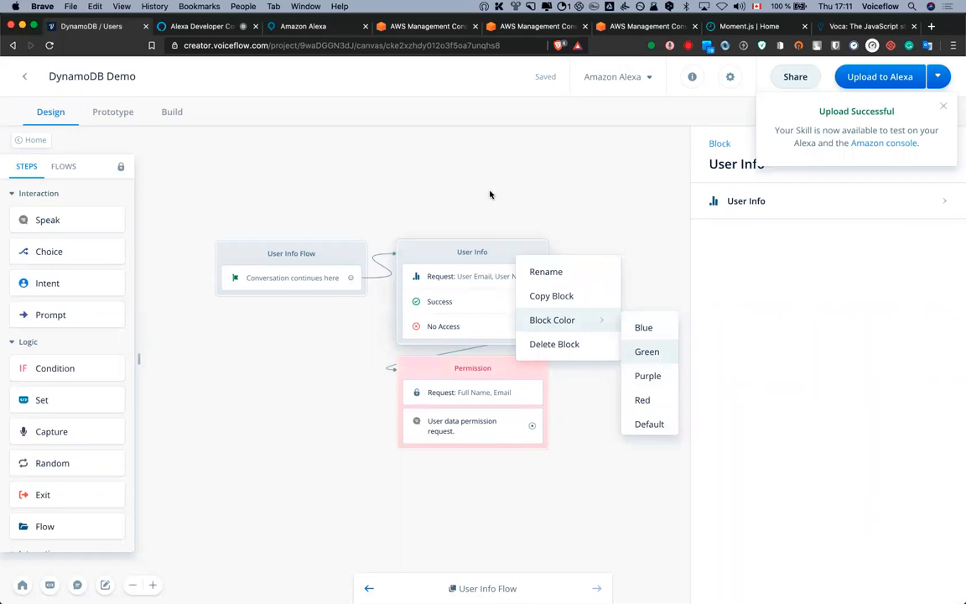
left_click(651, 358)
left_click_drag(421, 181, 507, 177)
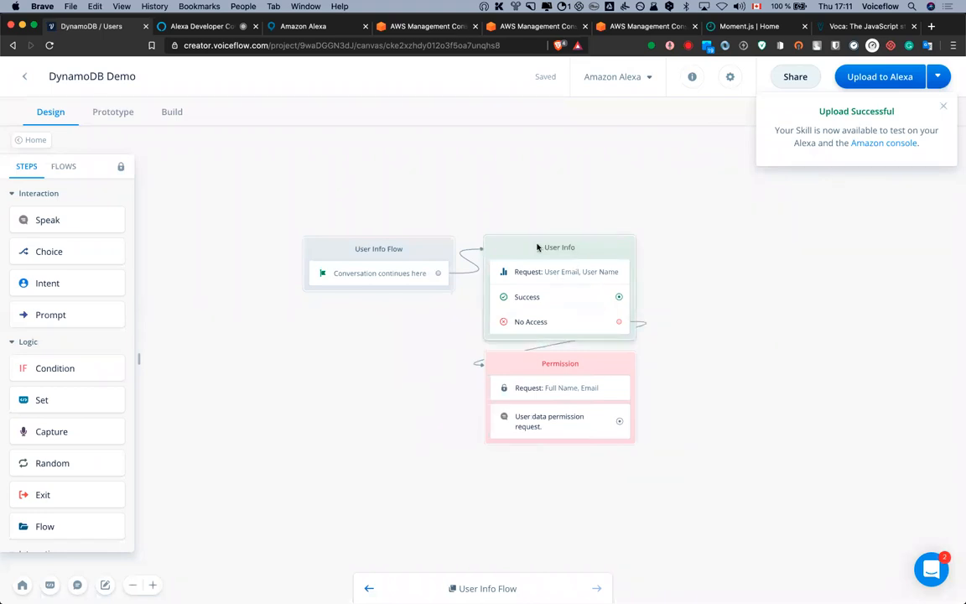
Back on the Home flow, delete the old User Info block
left_click(37, 140)
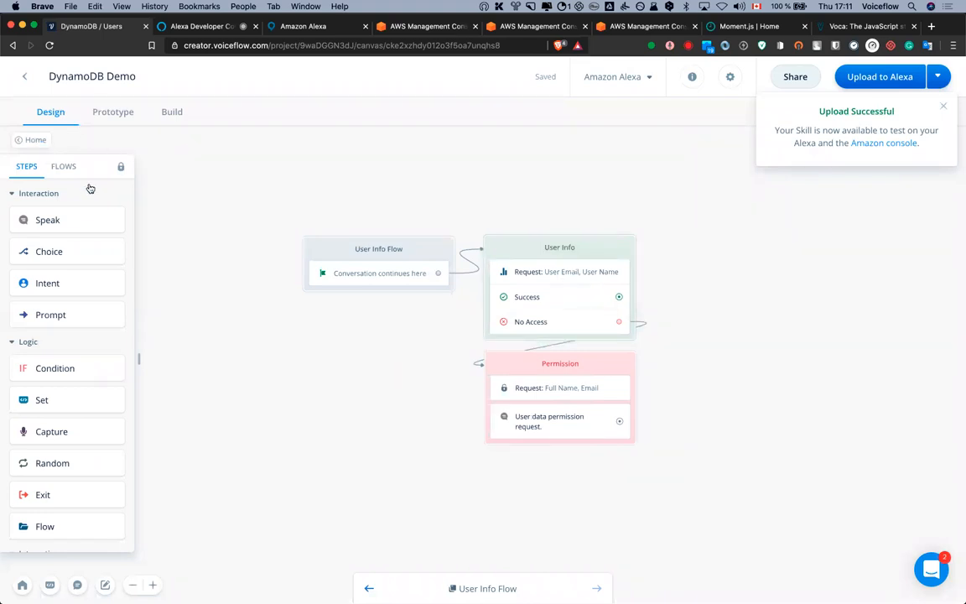
left_click(538, 248)
key("BackSpace")
left_click_drag(535, 216, 705, 399)
left_click(517, 300)
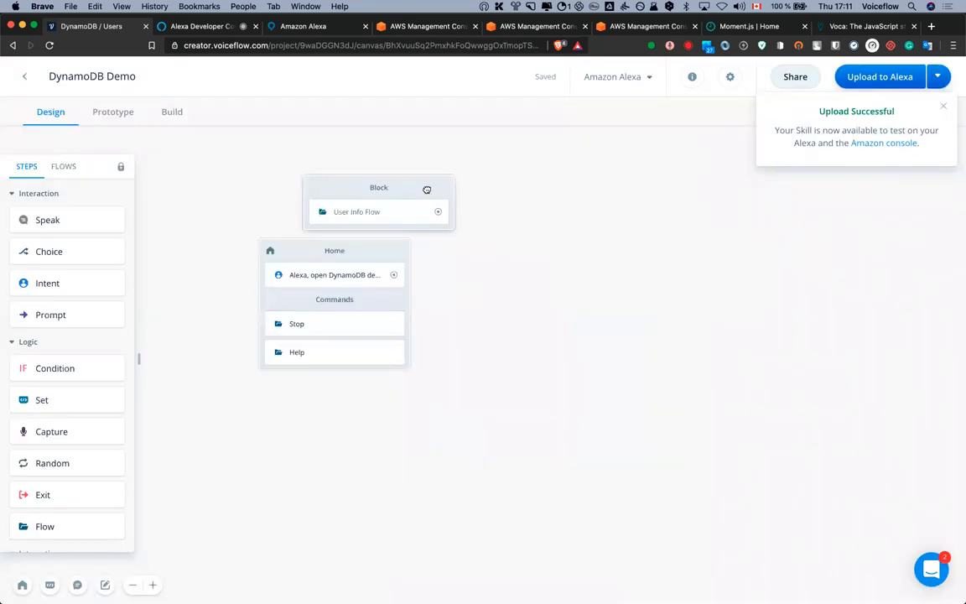
Place the User Info Flow block beside Home and connect Home's start to it
left_click_drag(427, 189, 556, 252)
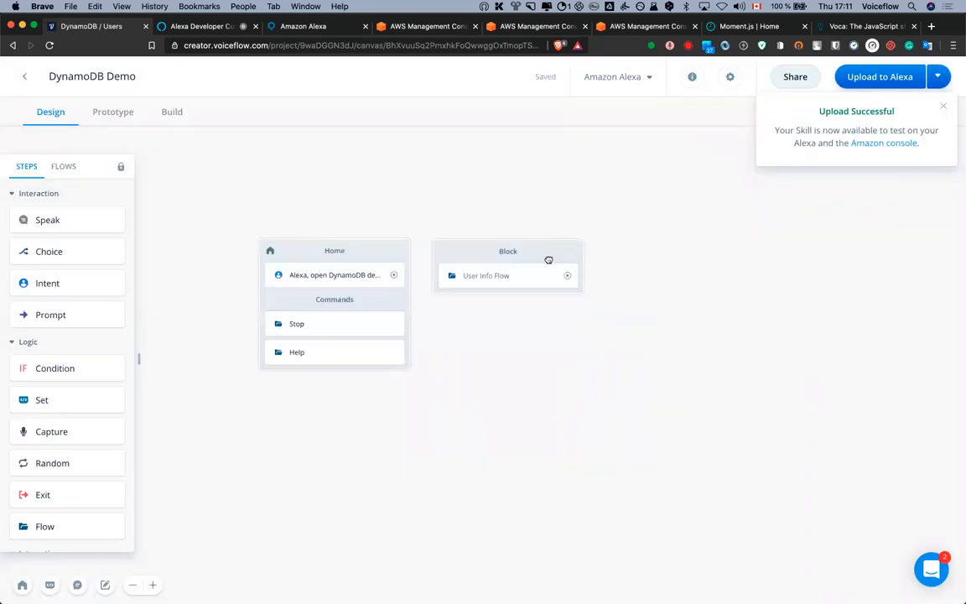
left_click_drag(398, 277, 484, 248)
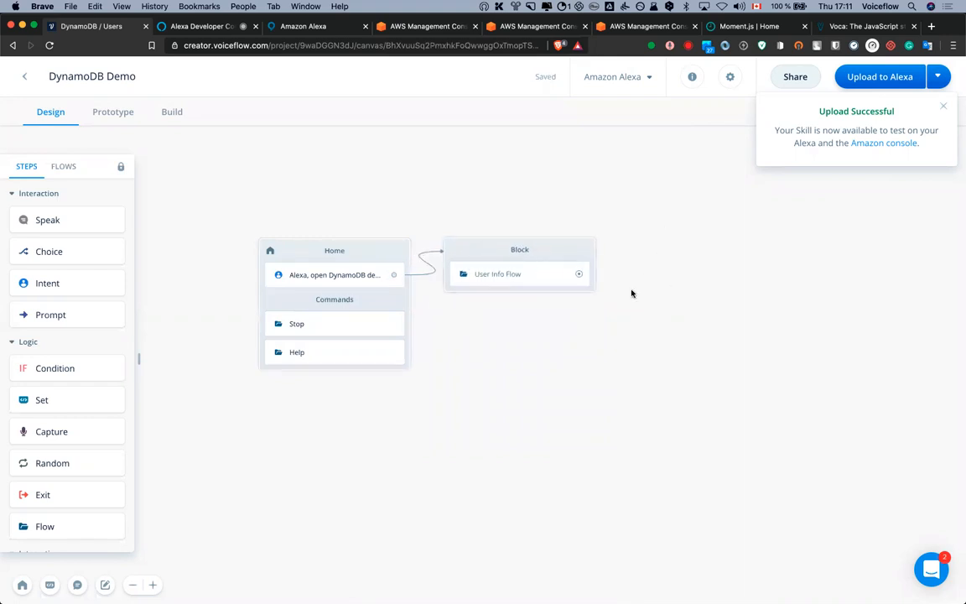
left_click_drag(608, 407, 624, 465)
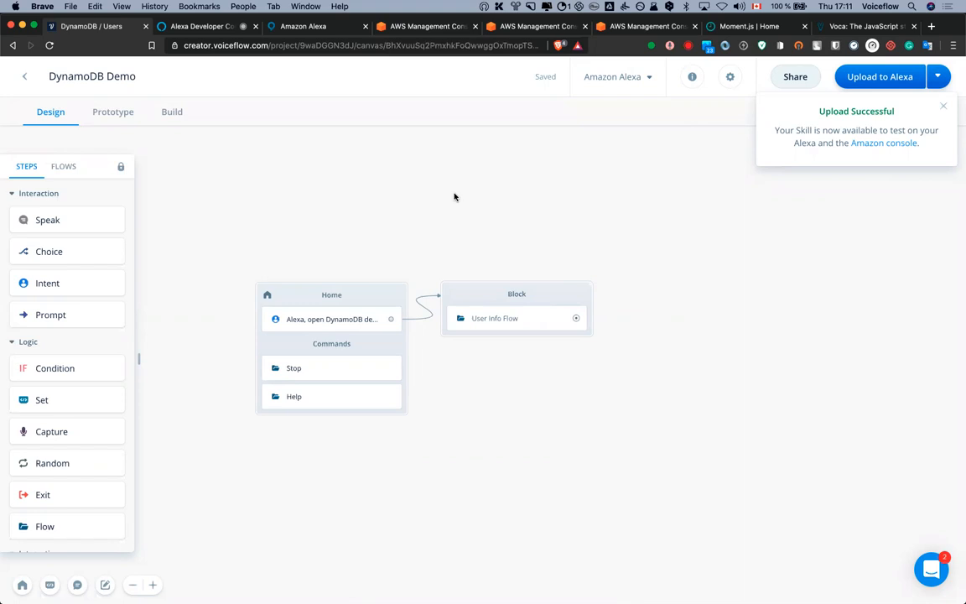
left_click(426, 28)
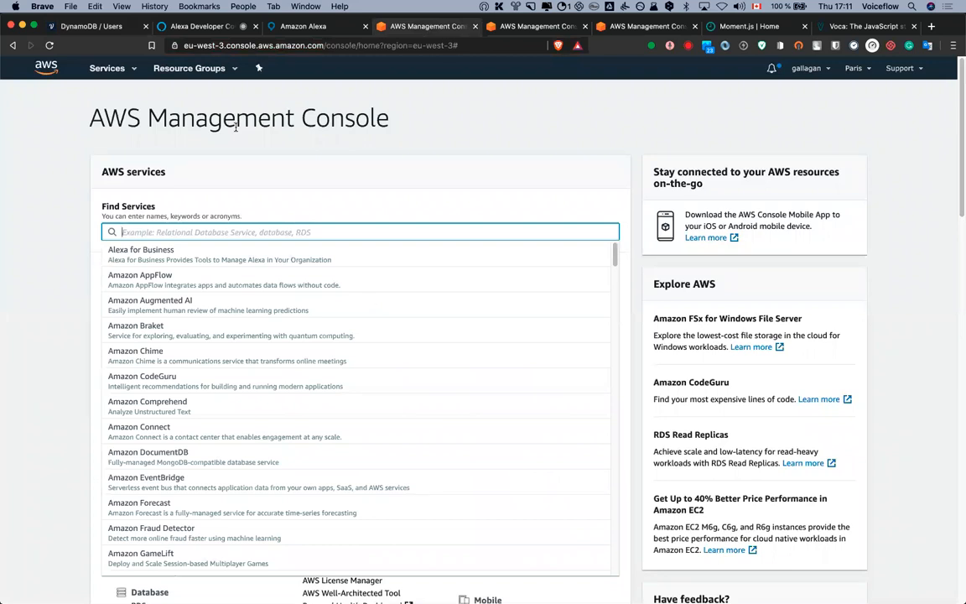
Search services for 'dynamo', open DynamoDB, and start creating a table
type("dynamo")
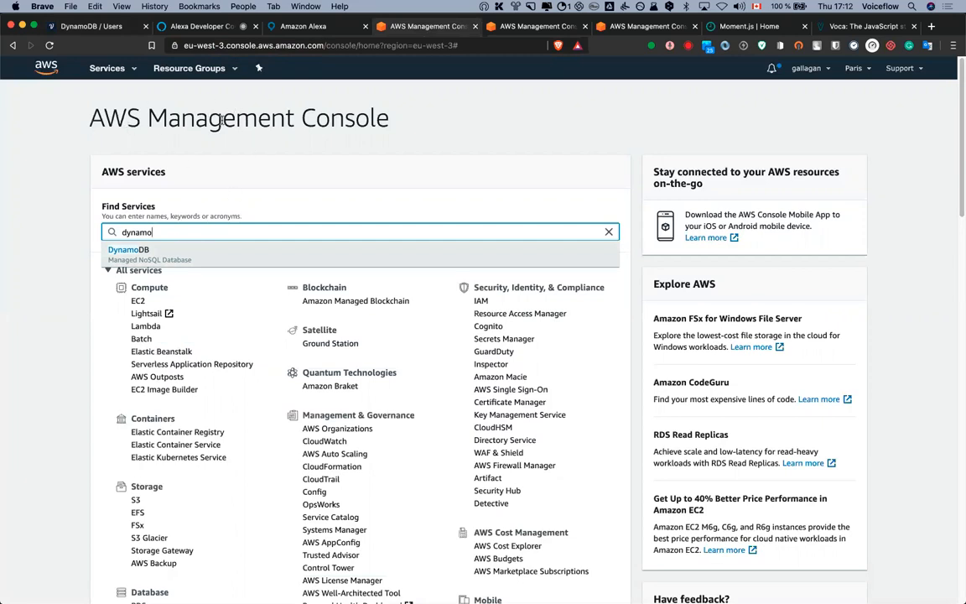
left_click(185, 252)
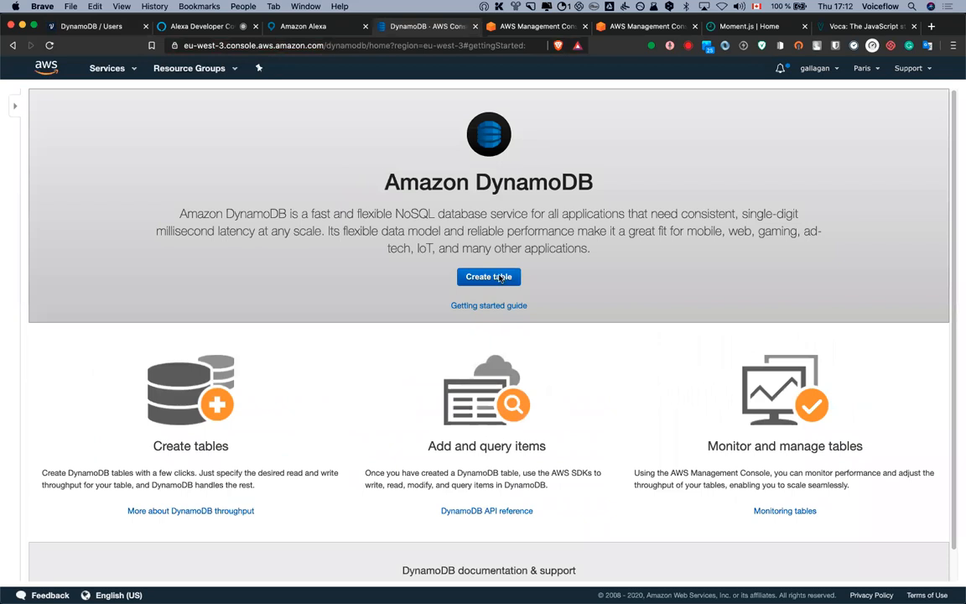
left_click(499, 279)
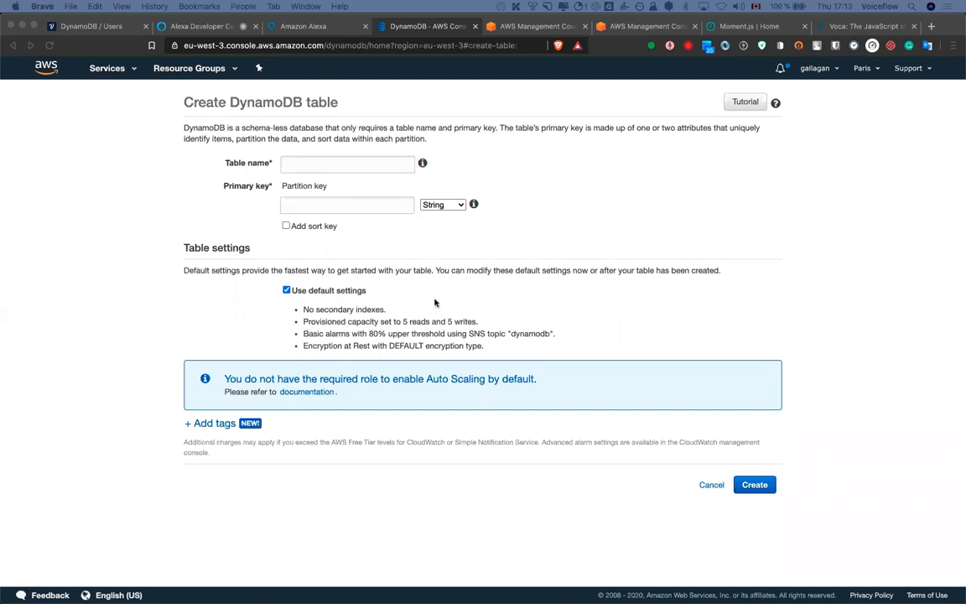
Create a table named 'users' with String partition key 'email' and default settings
left_click(550, 172)
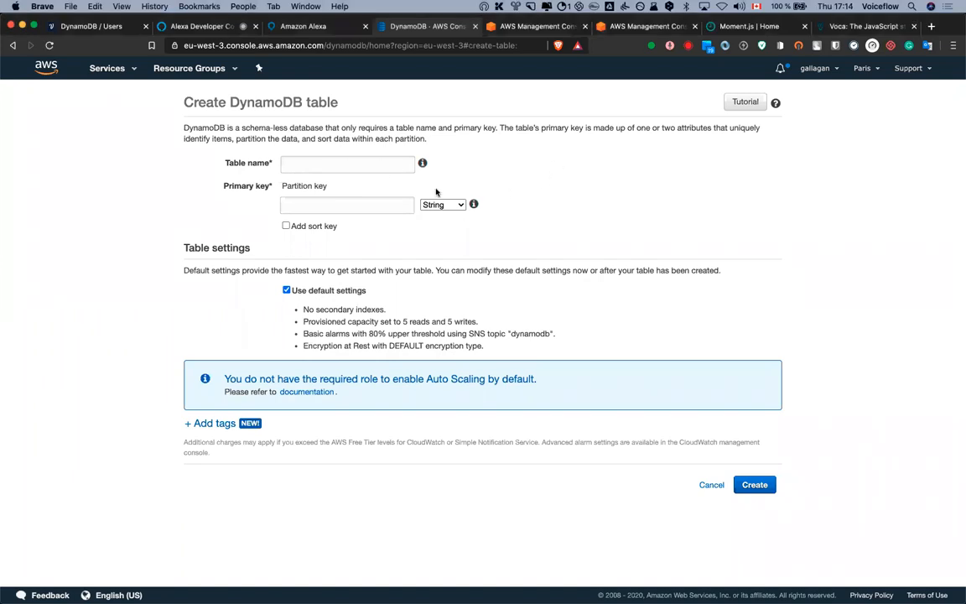
left_click(369, 163)
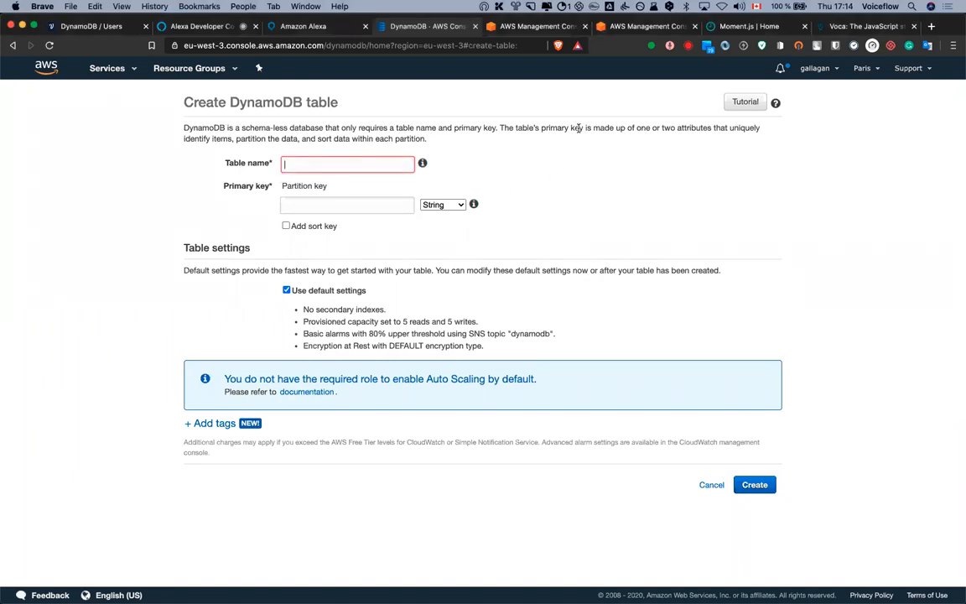
type("users")
left_click(330, 207)
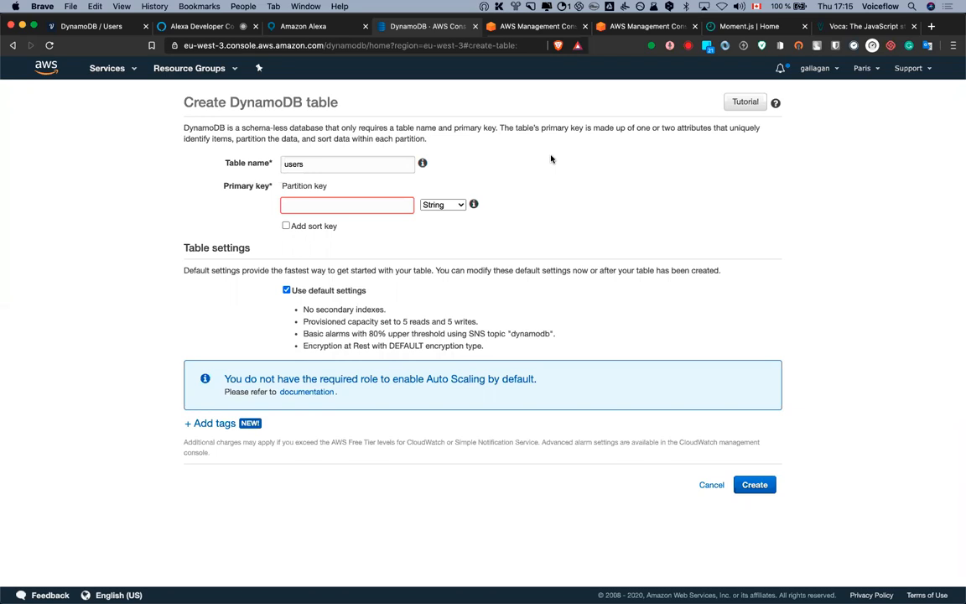
type("email")
left_click(591, 205)
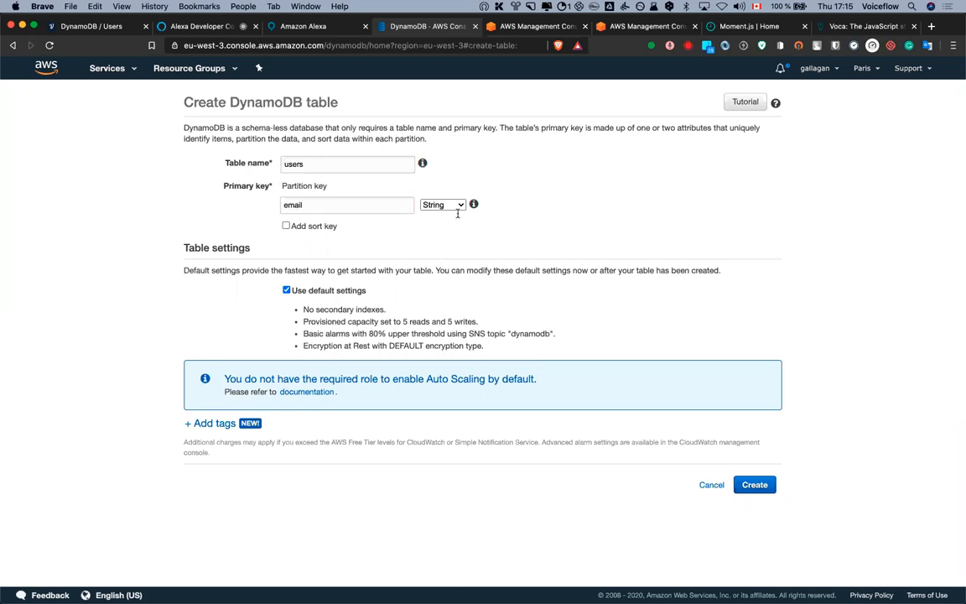
left_click(754, 485)
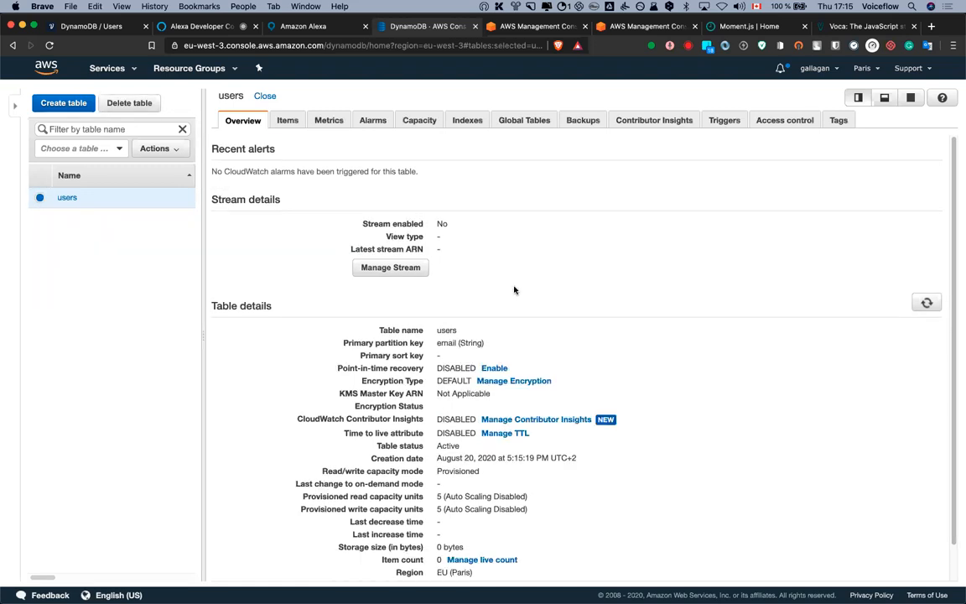
Confirm the users table's Items tab is empty, then return to the Management Console
left_click(287, 122)
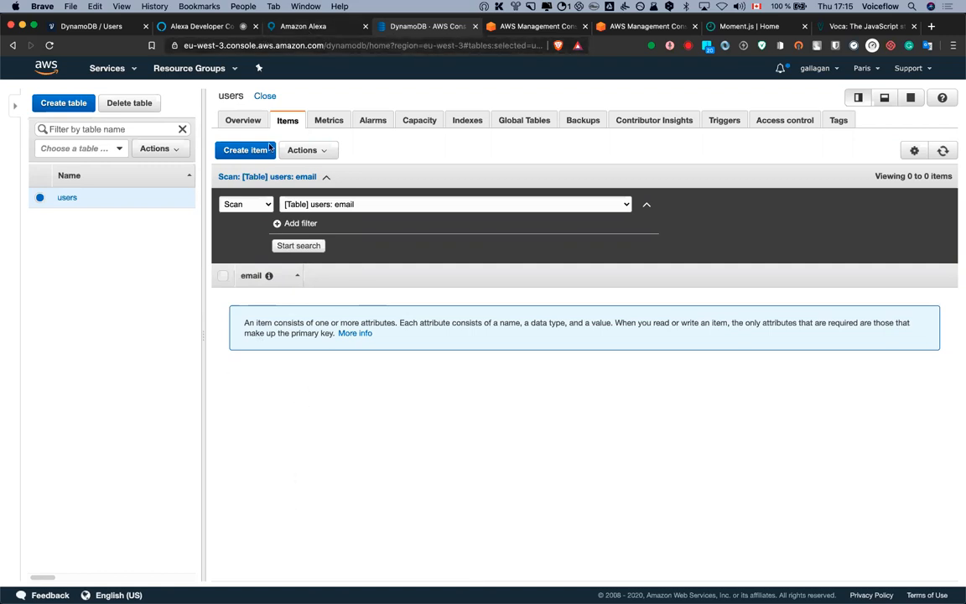
left_click(519, 28)
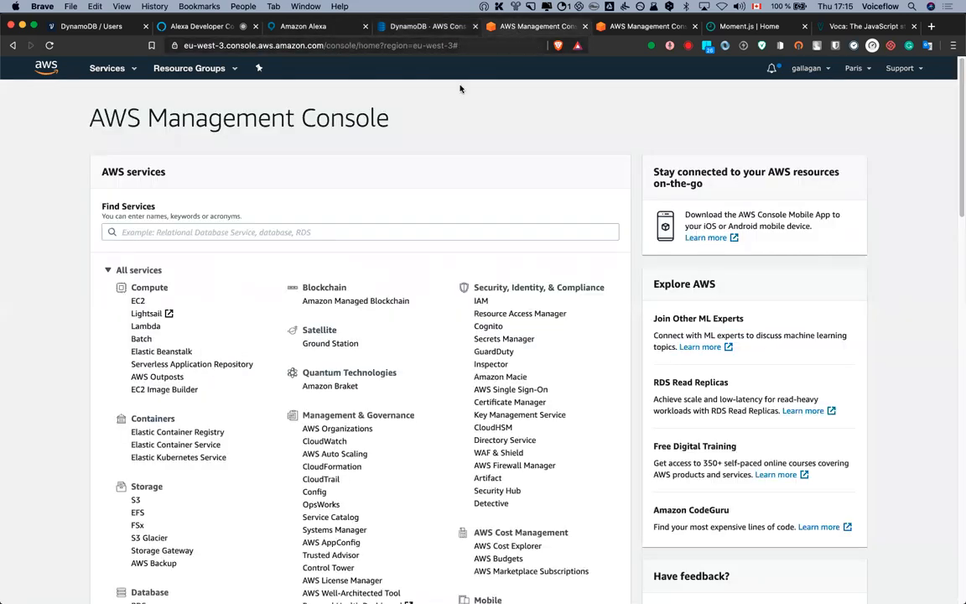
Search services for 'iam' and open IAM
left_click(245, 231)
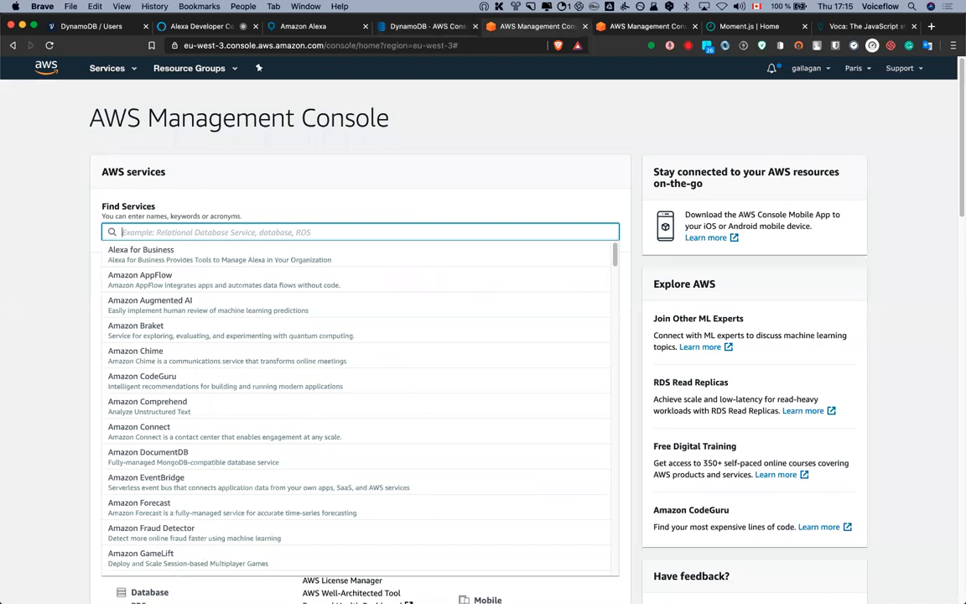
type("iam")
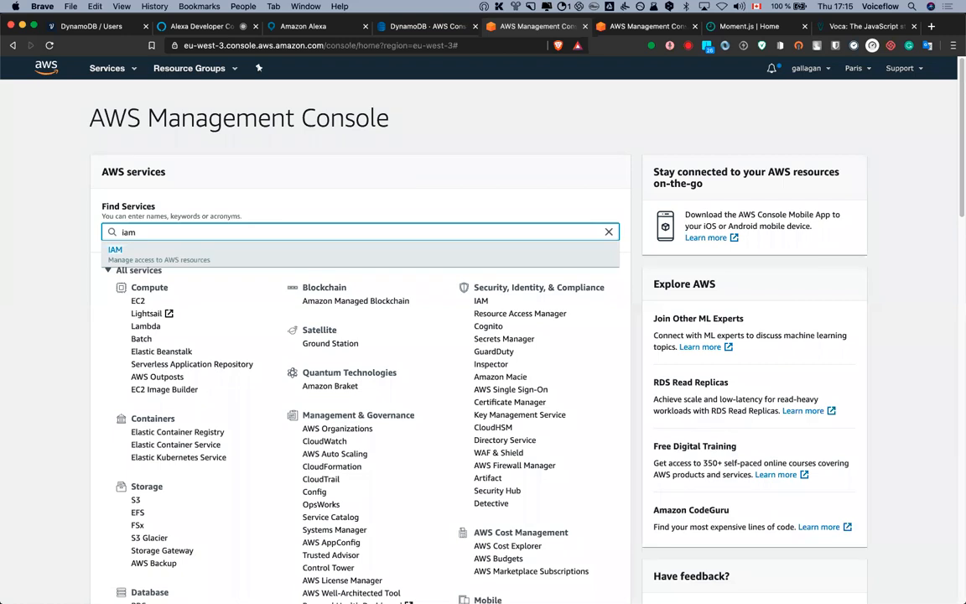
key("Return")
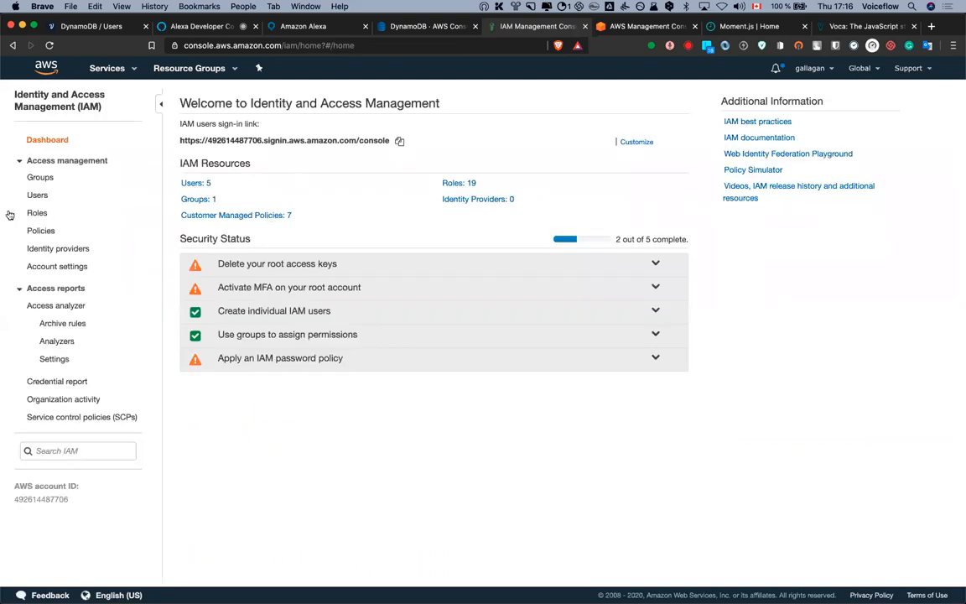
Start a new IAM role trusted by API Gateway and continue to permissions
left_click(36, 213)
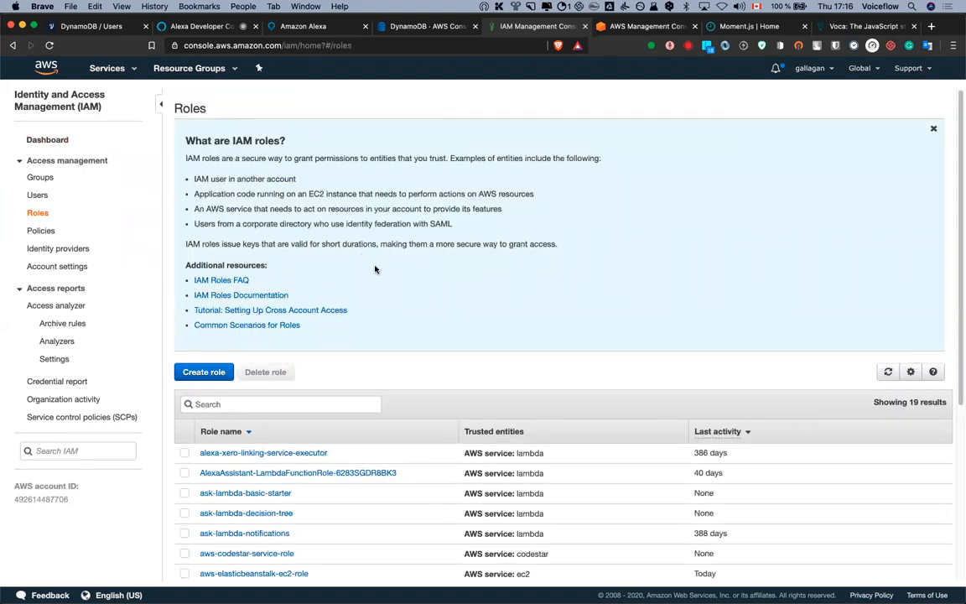
left_click(219, 372)
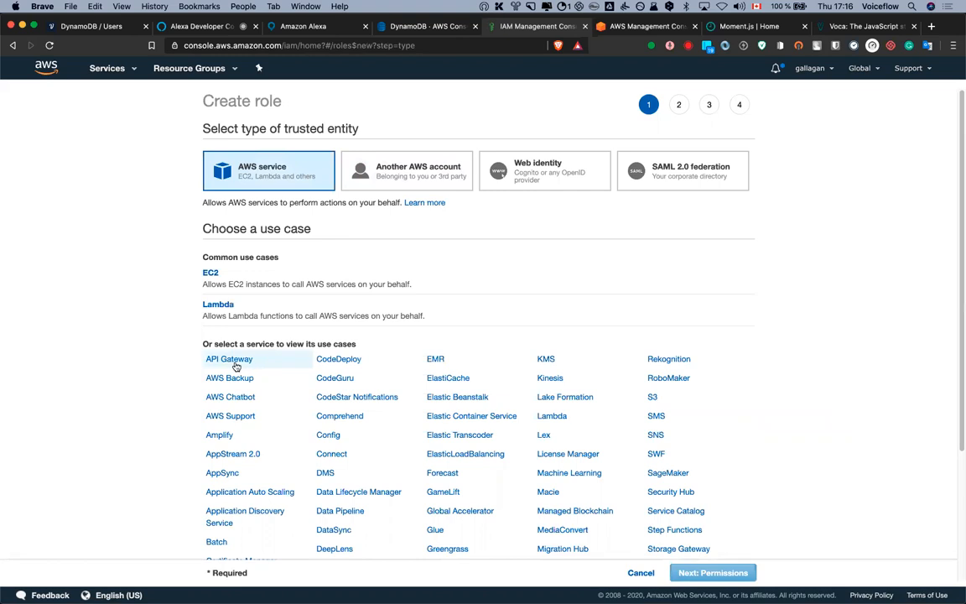
left_click(237, 363)
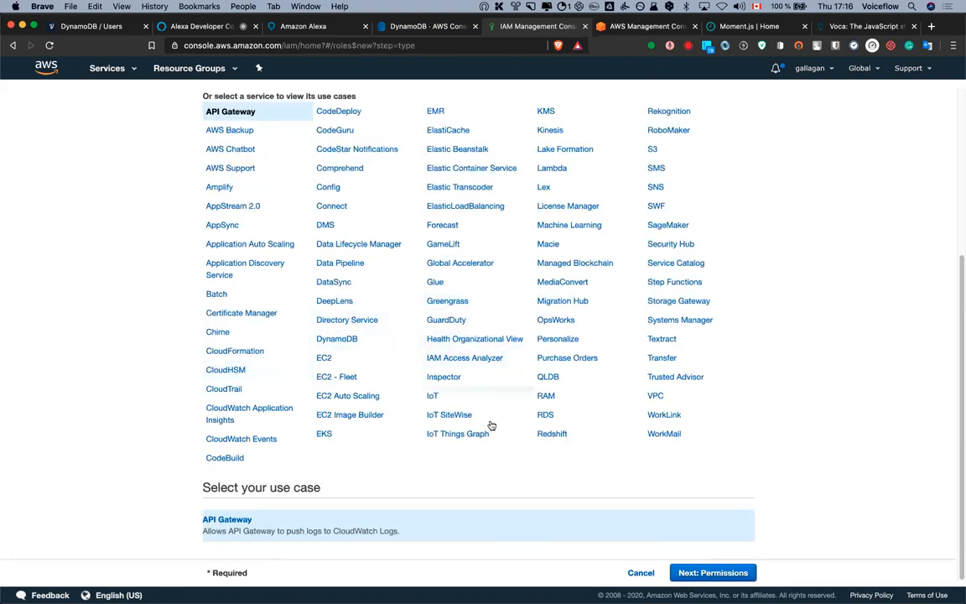
left_click(711, 572)
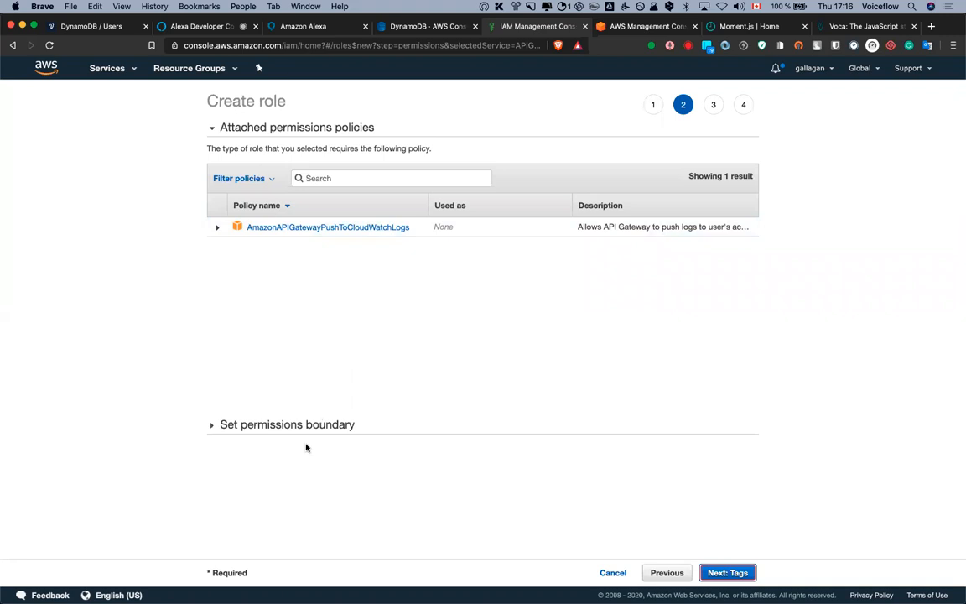
Set AmazonDynamoDBFullAccess as the role's permissions boundary and continue to tags
left_click(286, 424)
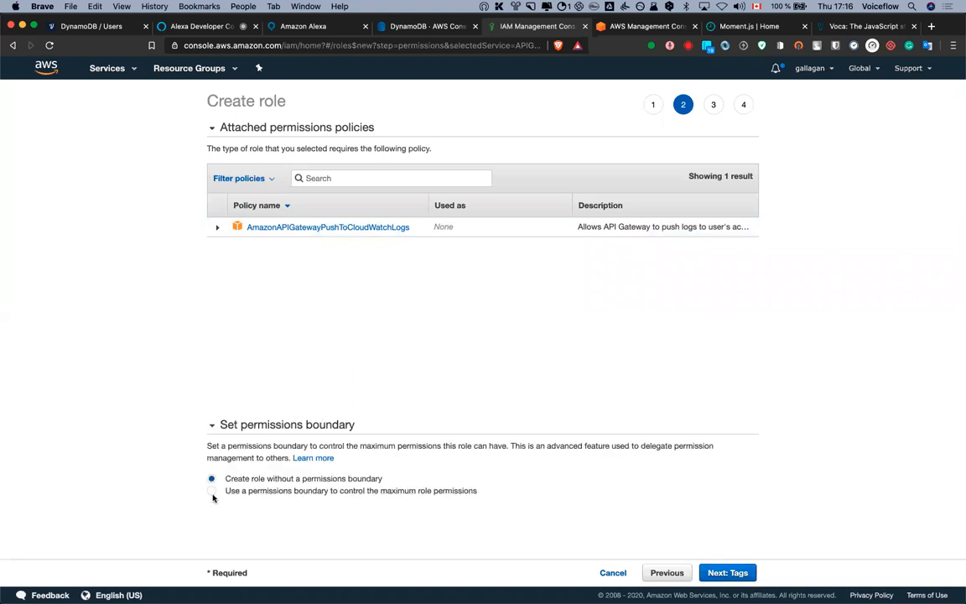
left_click(304, 491)
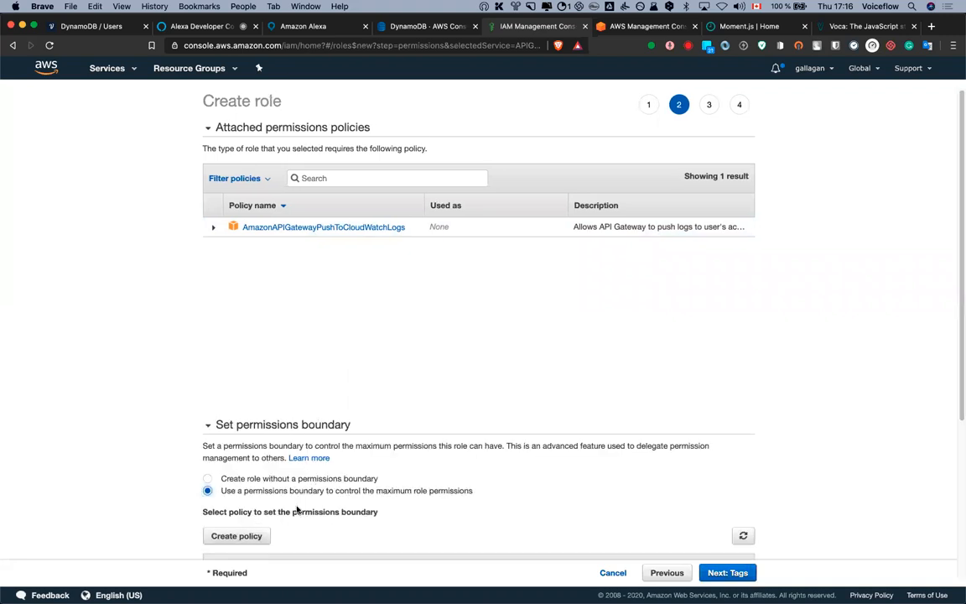
scroll(351, 471, "down", 5)
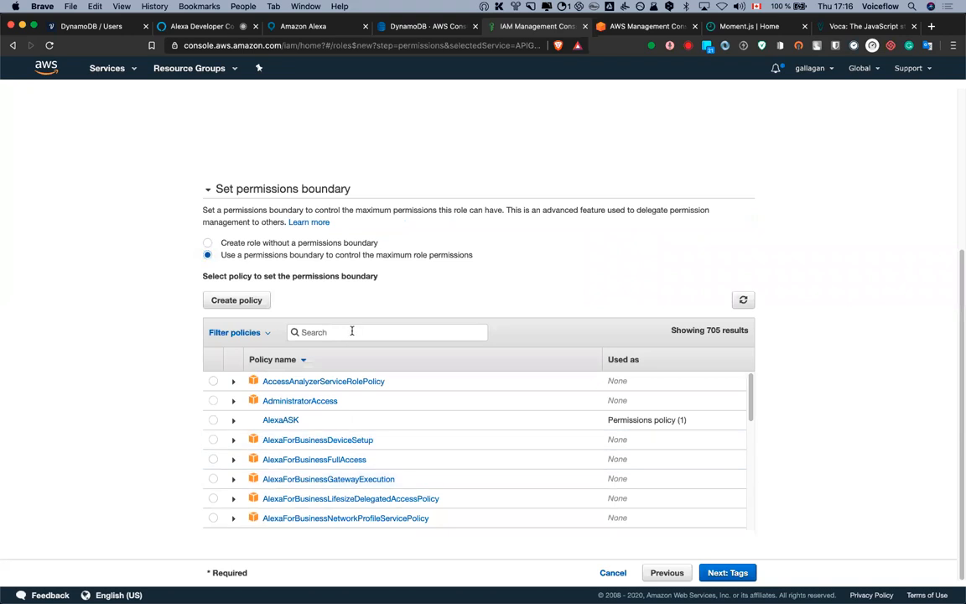
type("dynamodb")
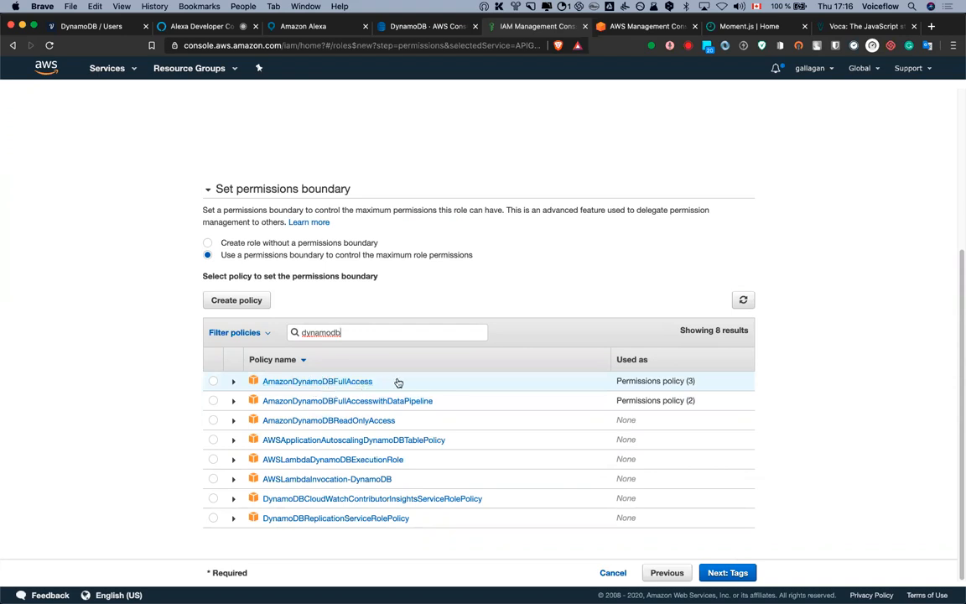
left_click(214, 383)
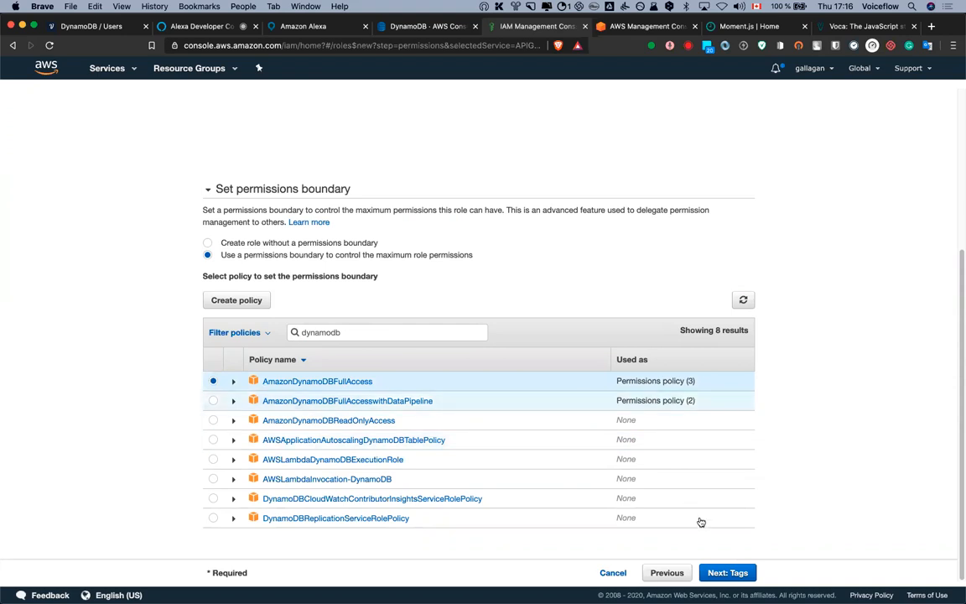
left_click(709, 572)
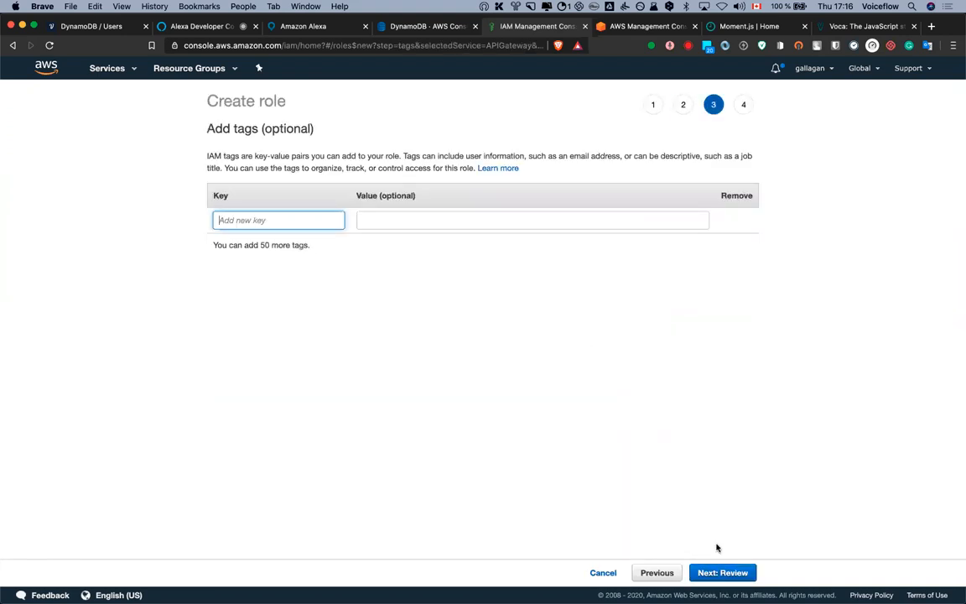
Skip tags and name the role 'VF-DynamoDB-API' on the review page
left_click(730, 572)
left_click(436, 168)
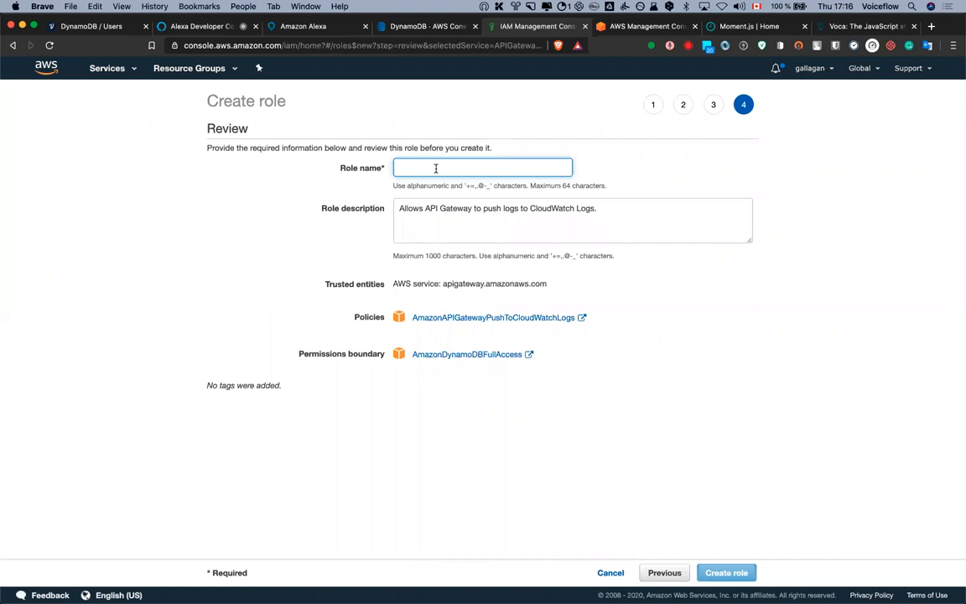
type("VF ")
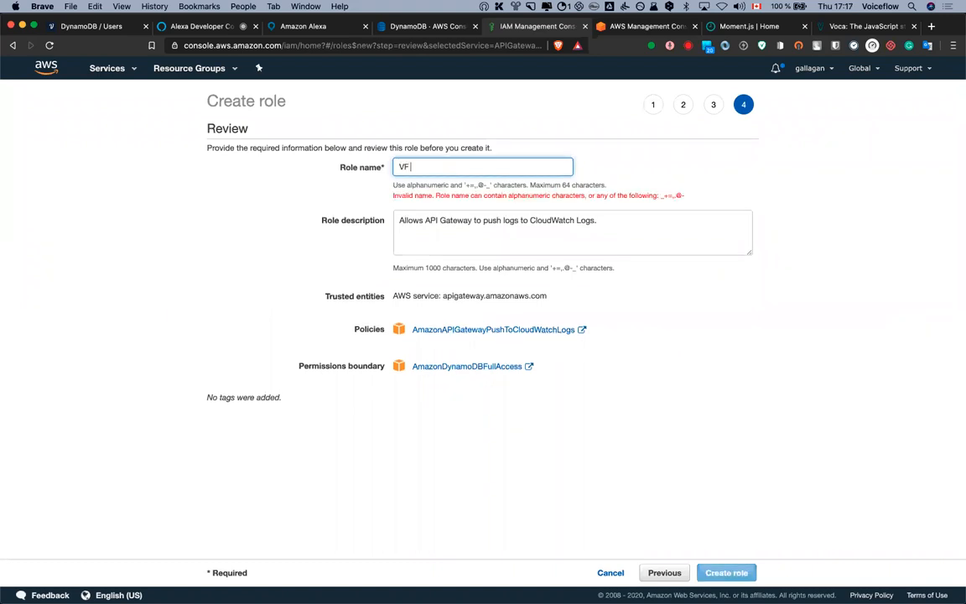
type("DynamoDB API")
left_click(410, 167)
key("BackSpace")
type("-")
key("BackSpace")
type("-")
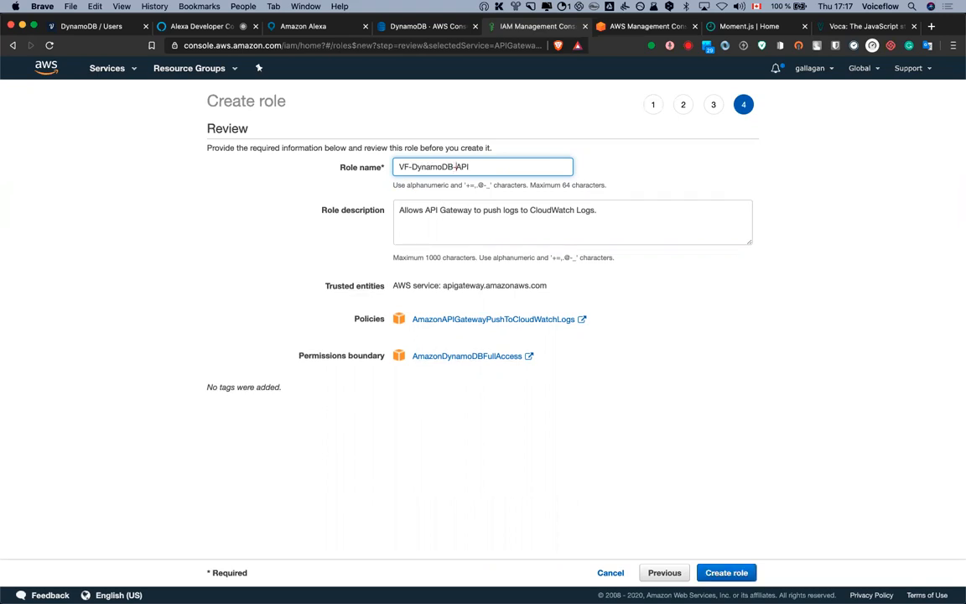
left_click(277, 230)
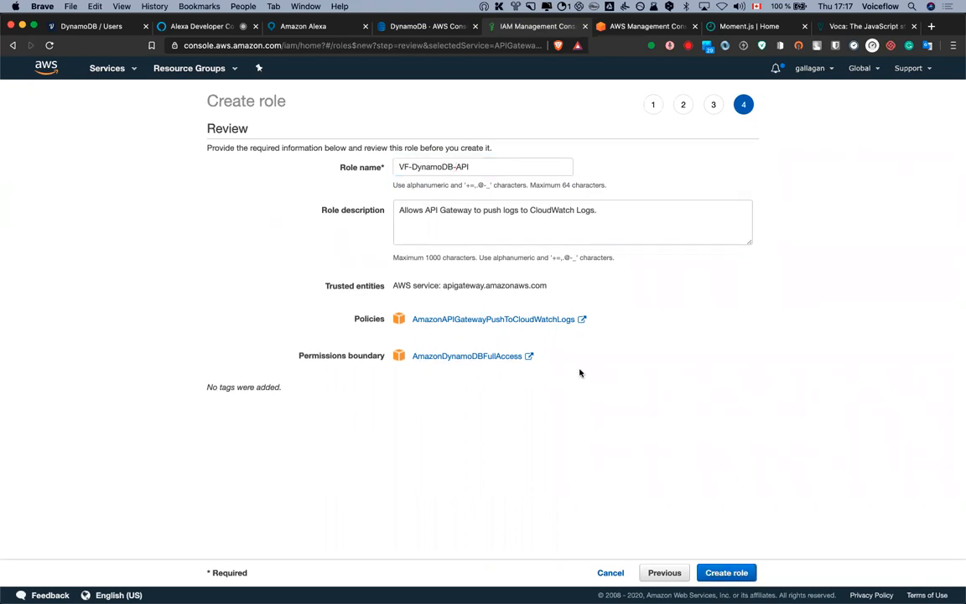
Create the role, open its summary, and begin attaching policies
left_click(731, 573)
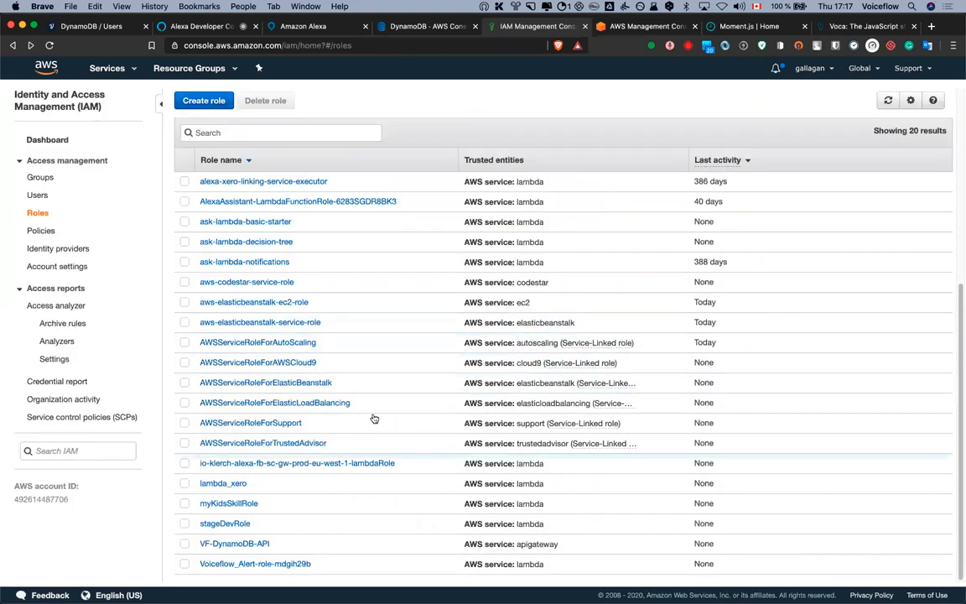
left_click(238, 544)
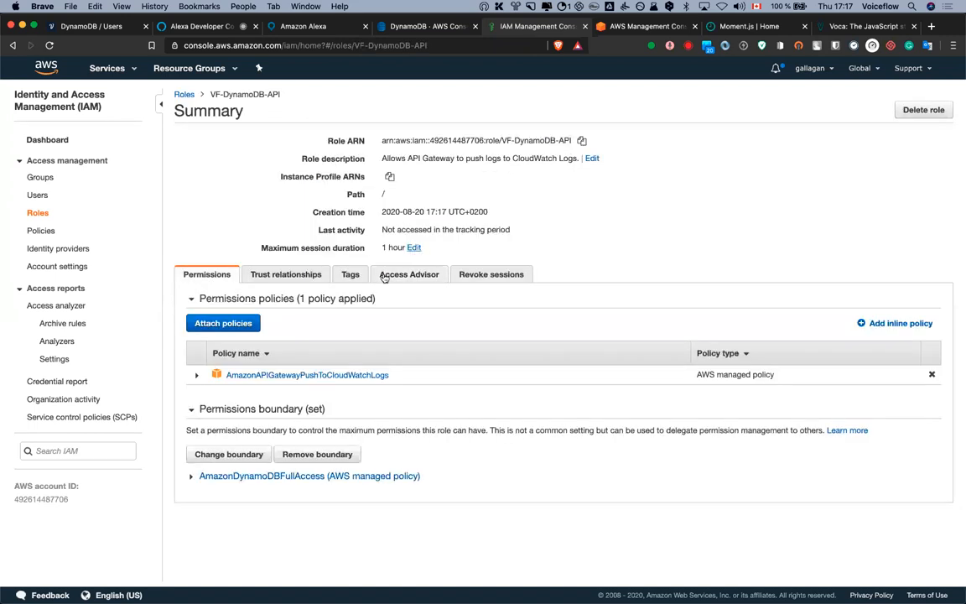
left_click(224, 323)
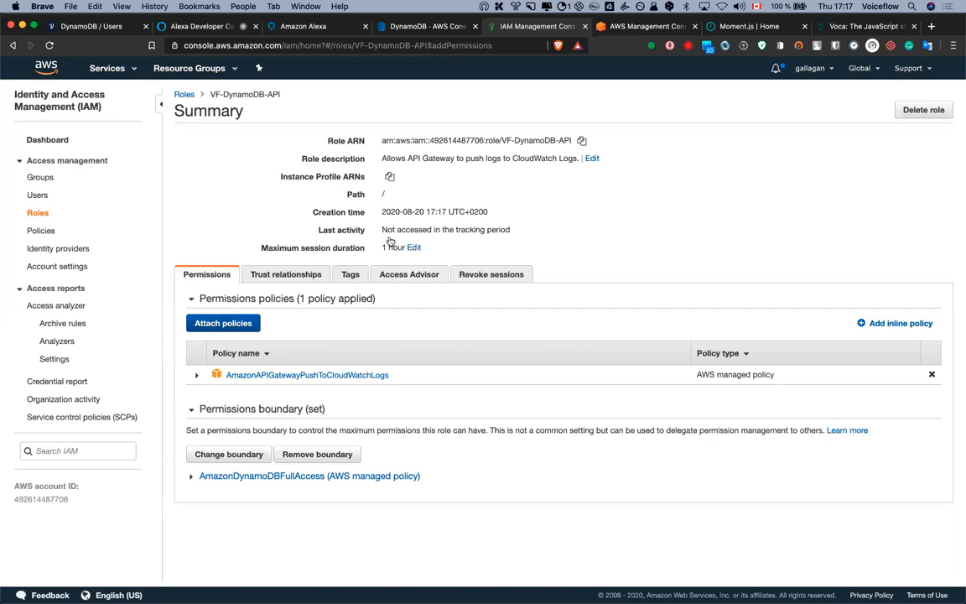
Filter policies for 'dyn' and attach AmazonDynamoDBFullAccess to the VF-DynamoDB-API role
type("dyno")
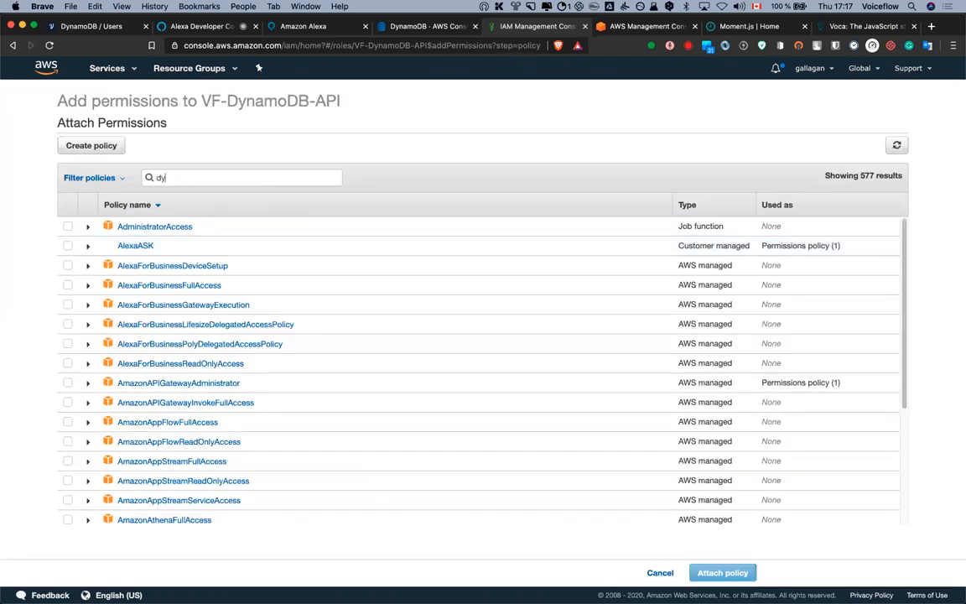
key("BackSpace")
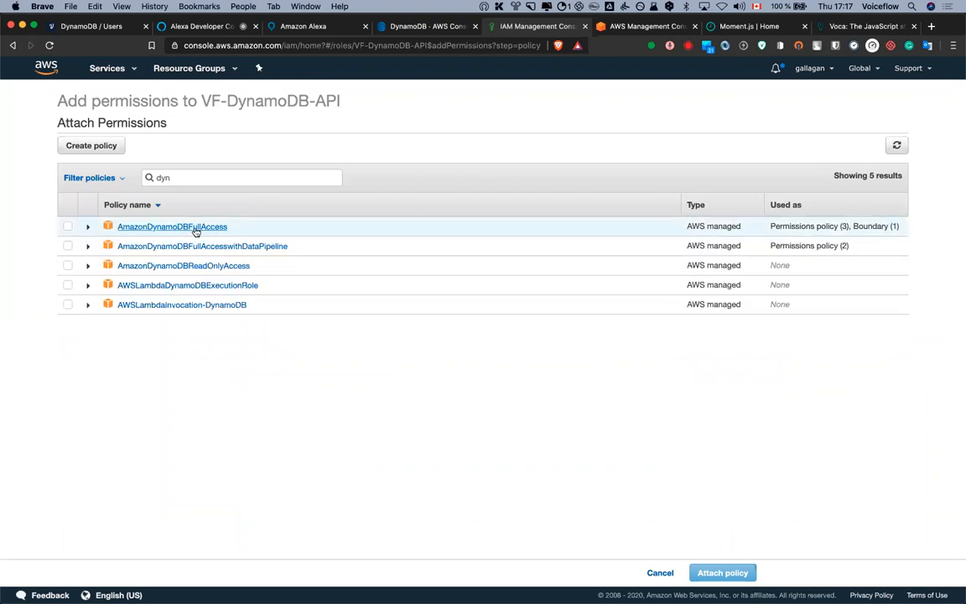
left_click(194, 230)
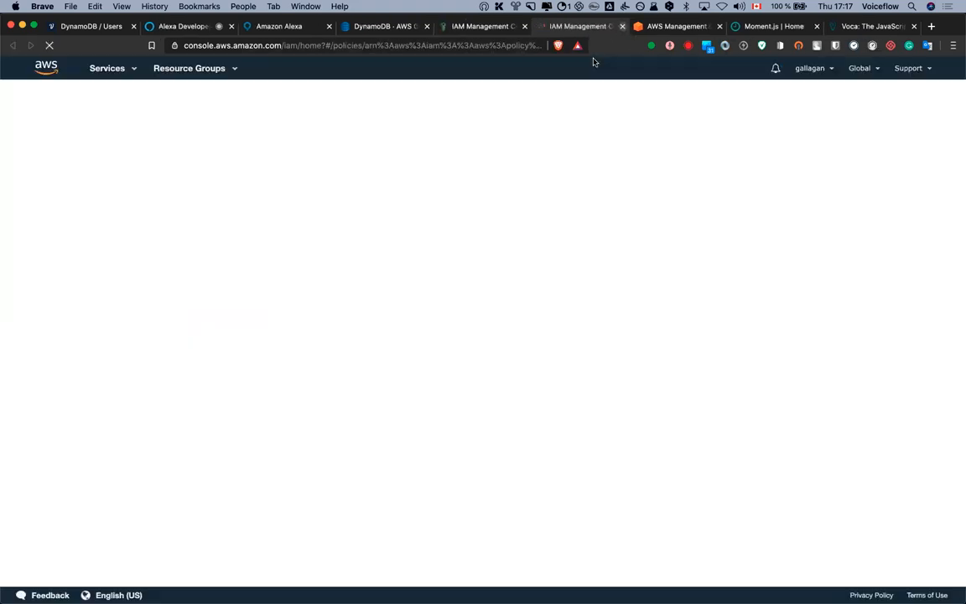
key("super+w")
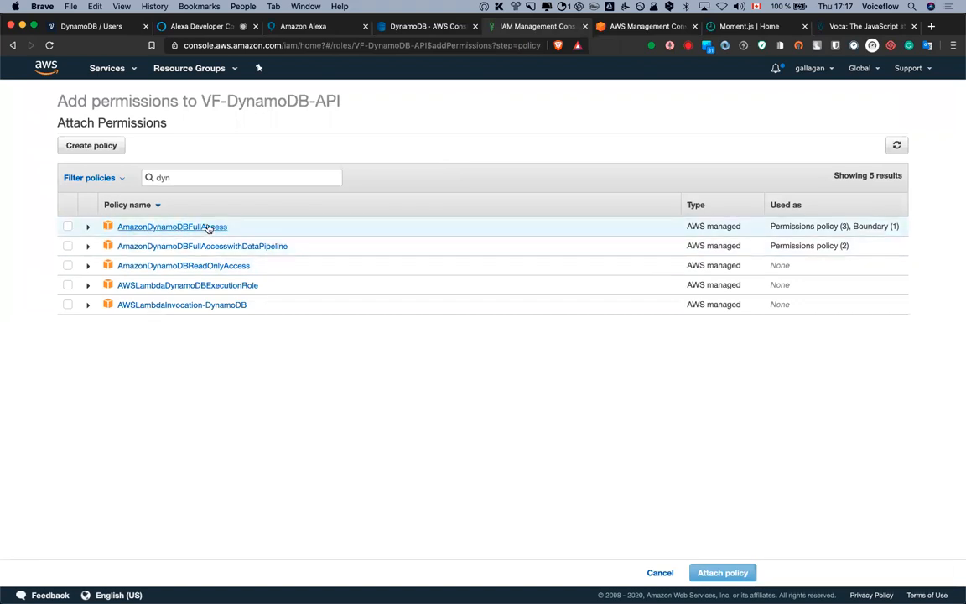
left_click(68, 227)
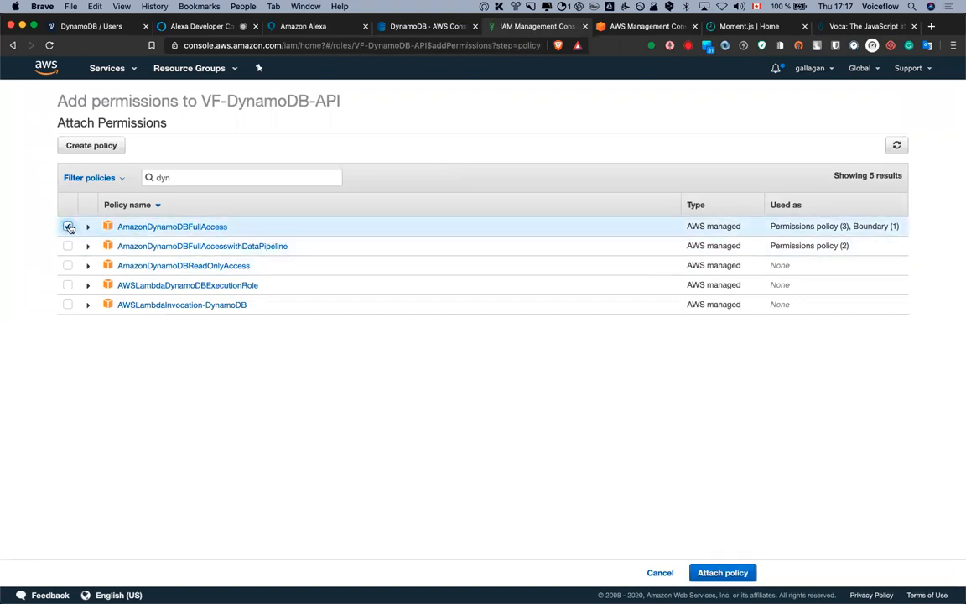
left_click(726, 575)
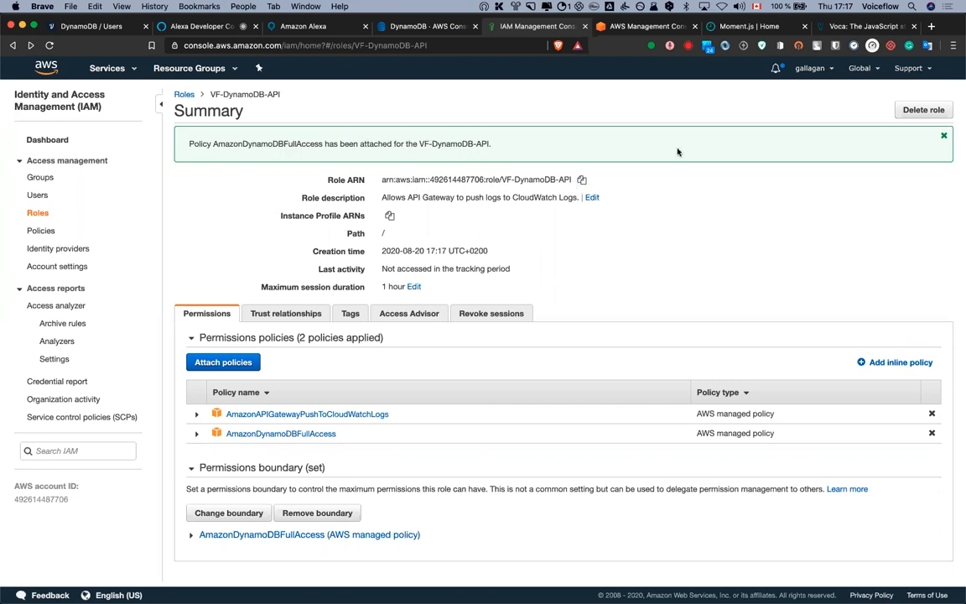
left_click(621, 27)
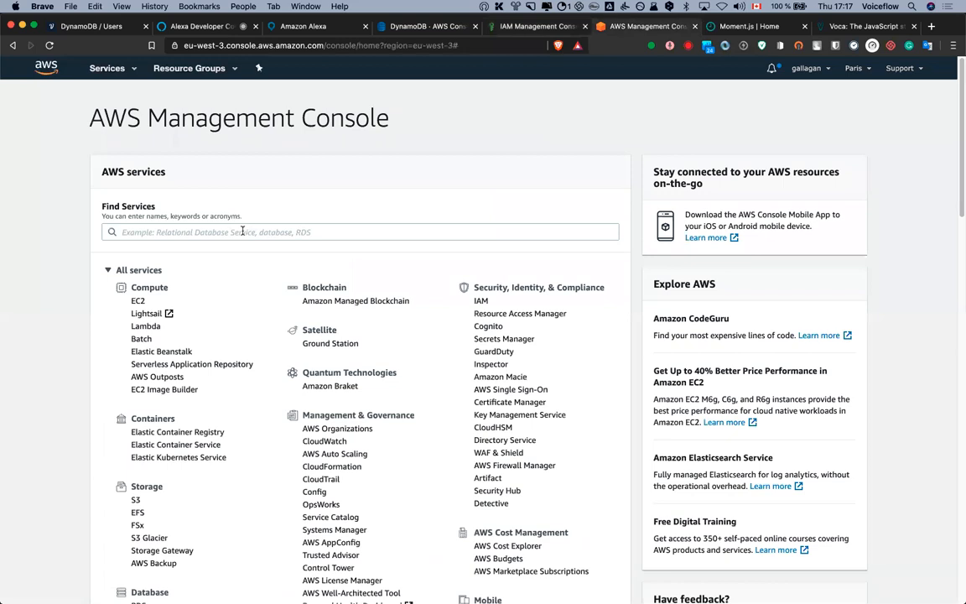
Search services for 'api', open API Gateway, and scroll to the REST API card
left_click(243, 232)
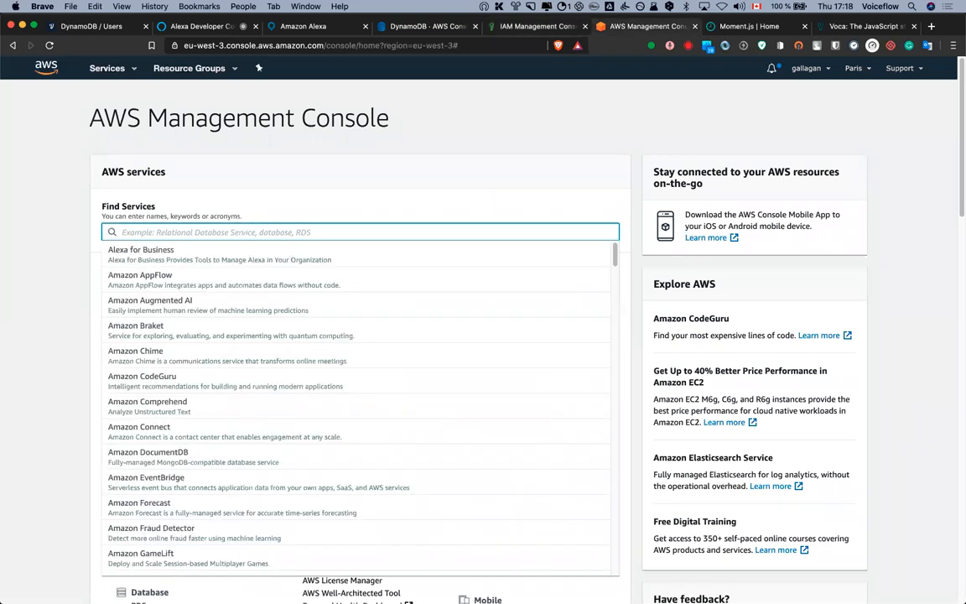
type("api")
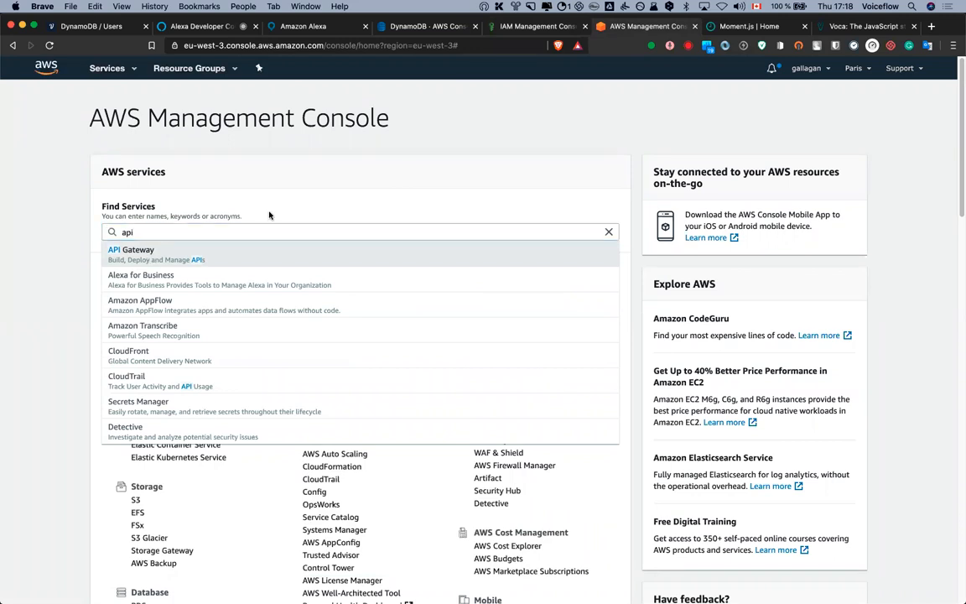
key("Return")
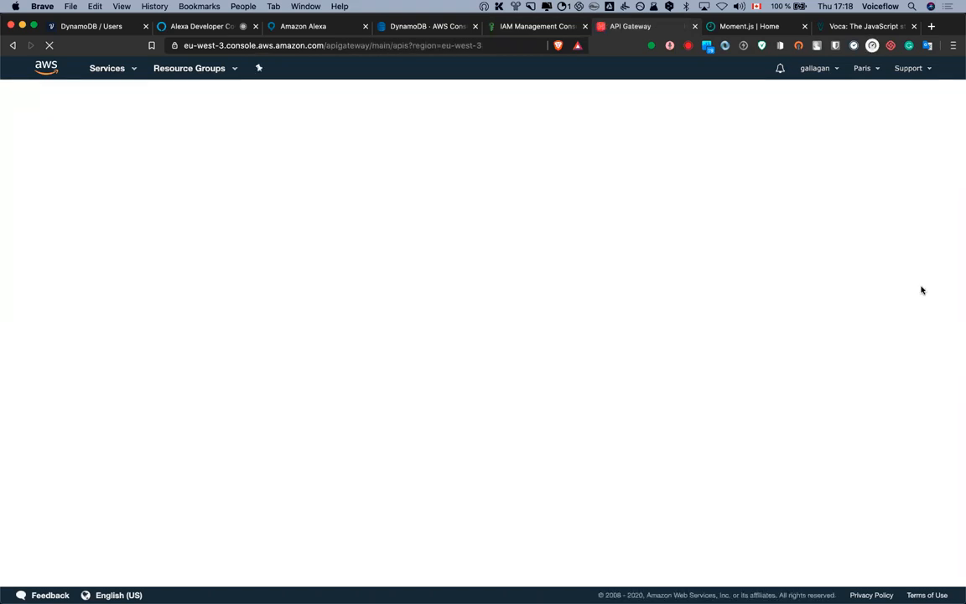
scroll(608, 322, "down", 5)
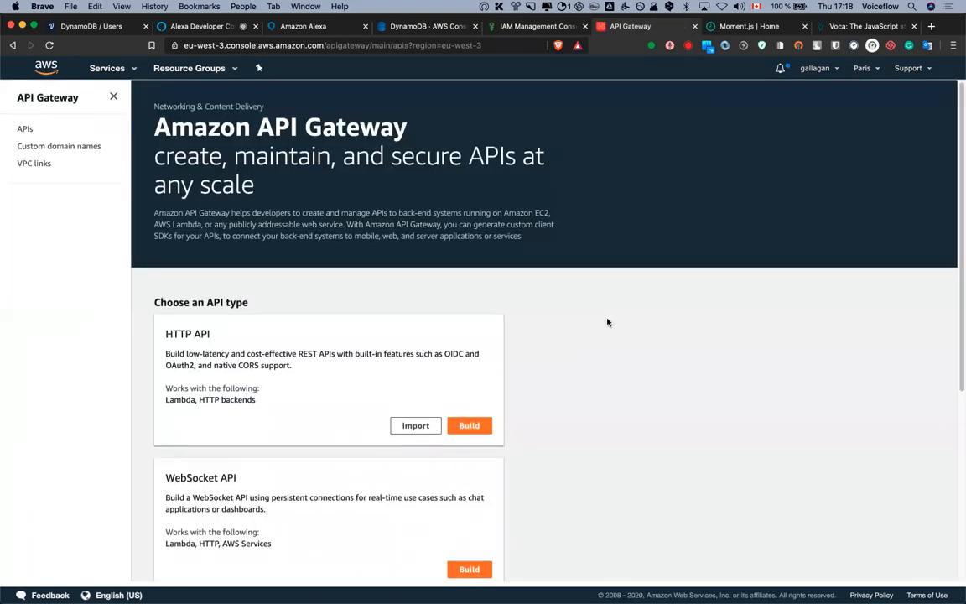
scroll(626, 325, "up", 3)
scroll(626, 326, "down", 4)
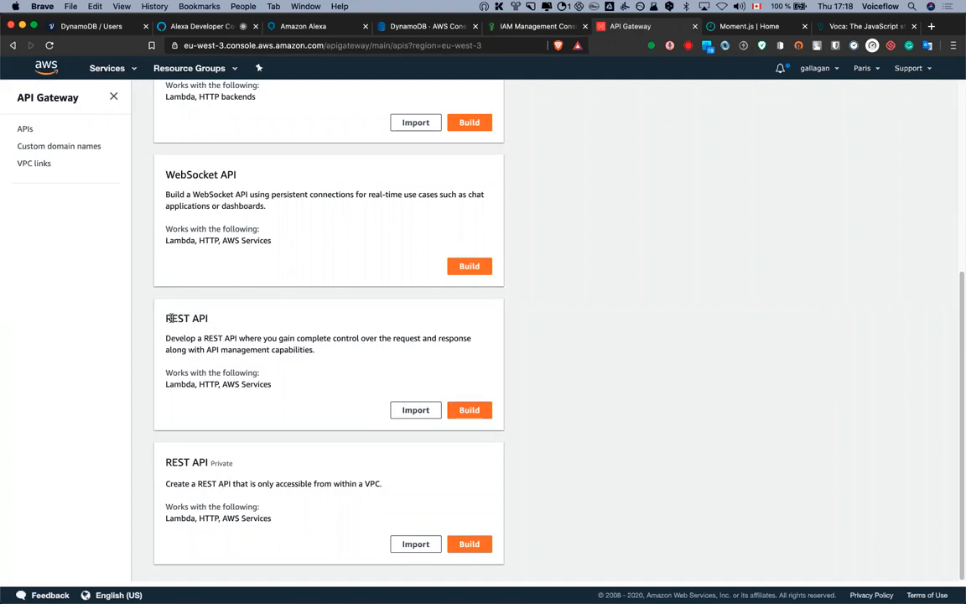
Start building a new REST API and dismiss the 'Create your first API' welcome message
left_click(472, 411)
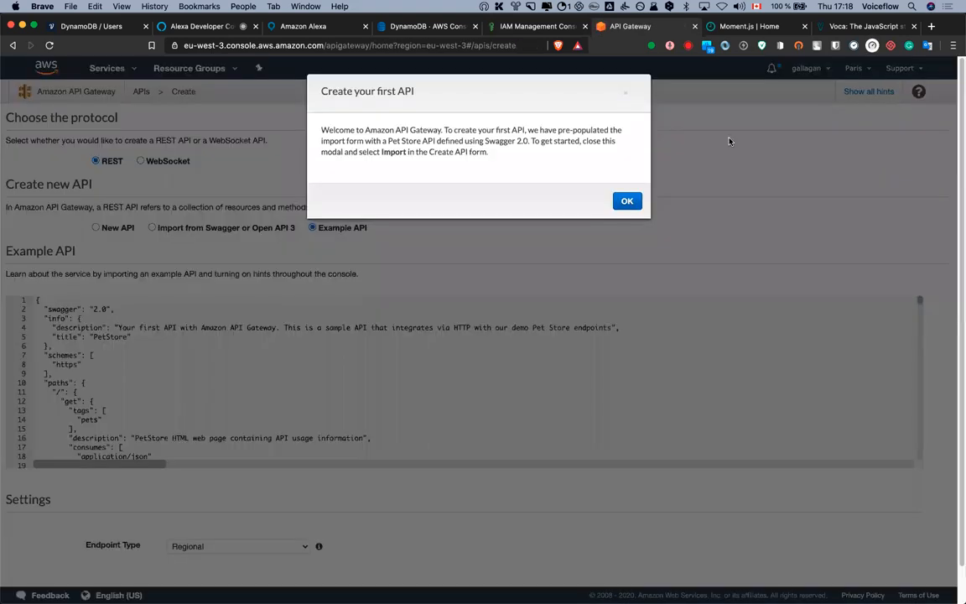
left_click(628, 200)
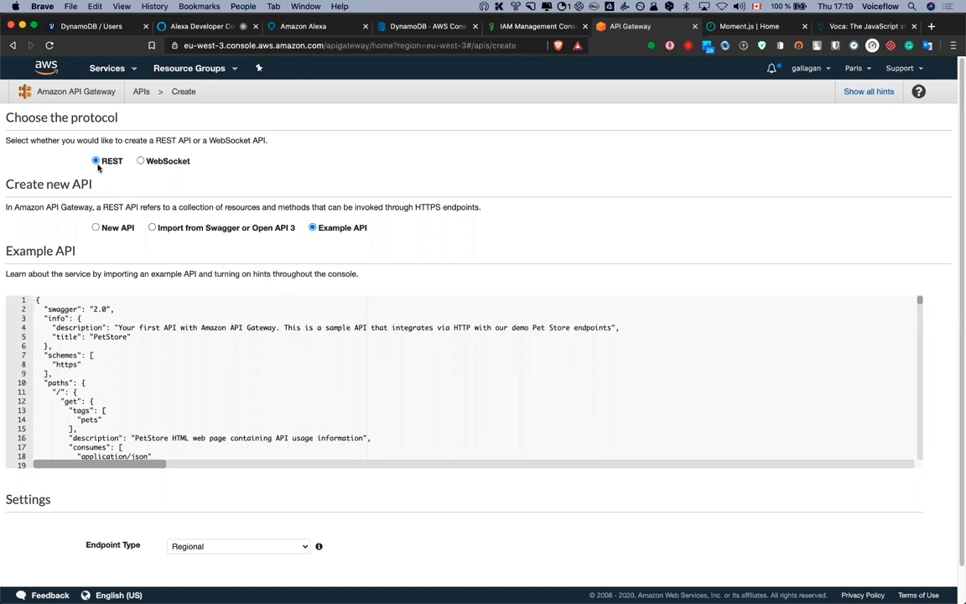
Create a blank Regional REST API named 'VF Dynamo API'
left_click(96, 229)
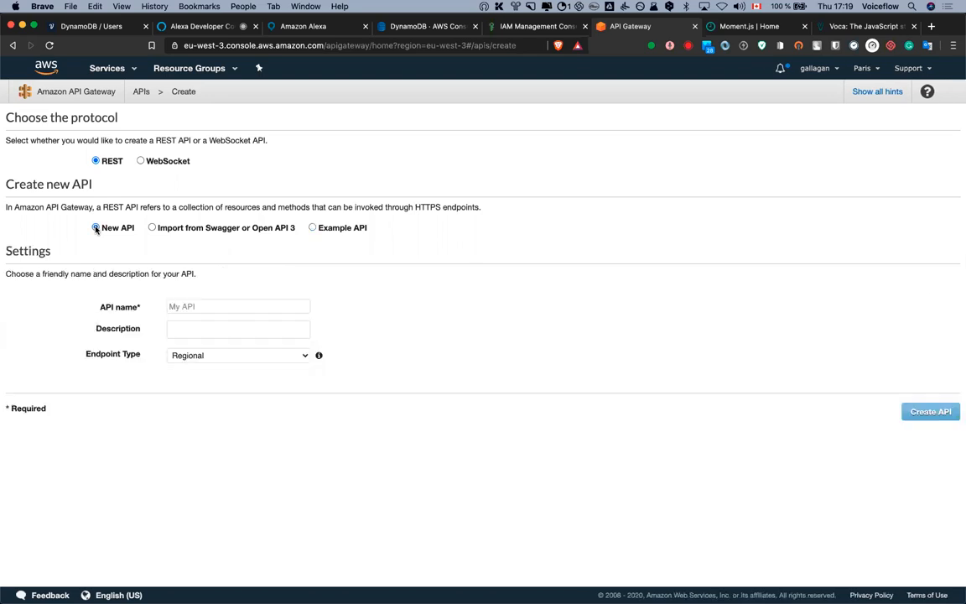
left_click(198, 307)
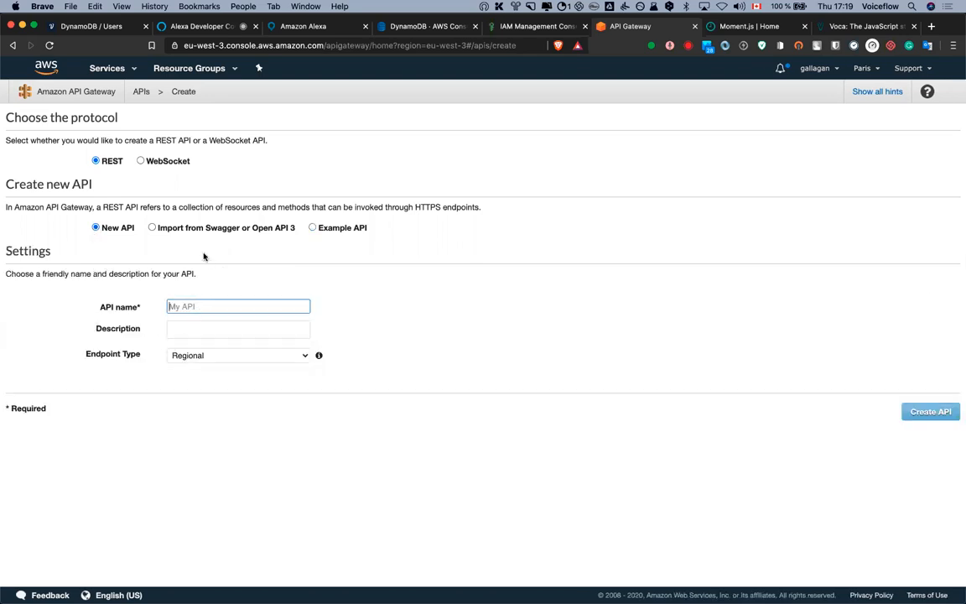
type("VF D")
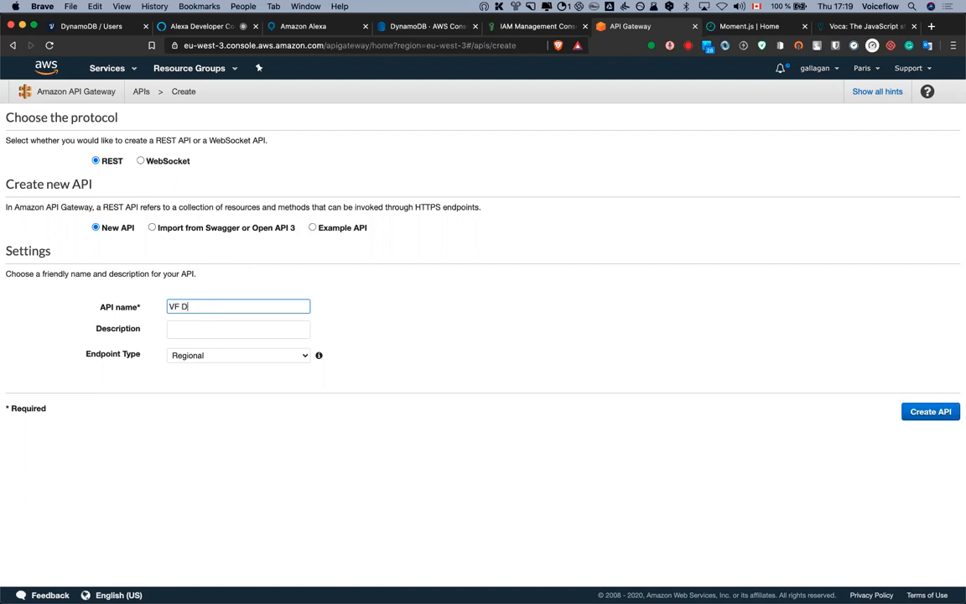
type("ynamo API")
left_click(412, 336)
left_click(923, 413)
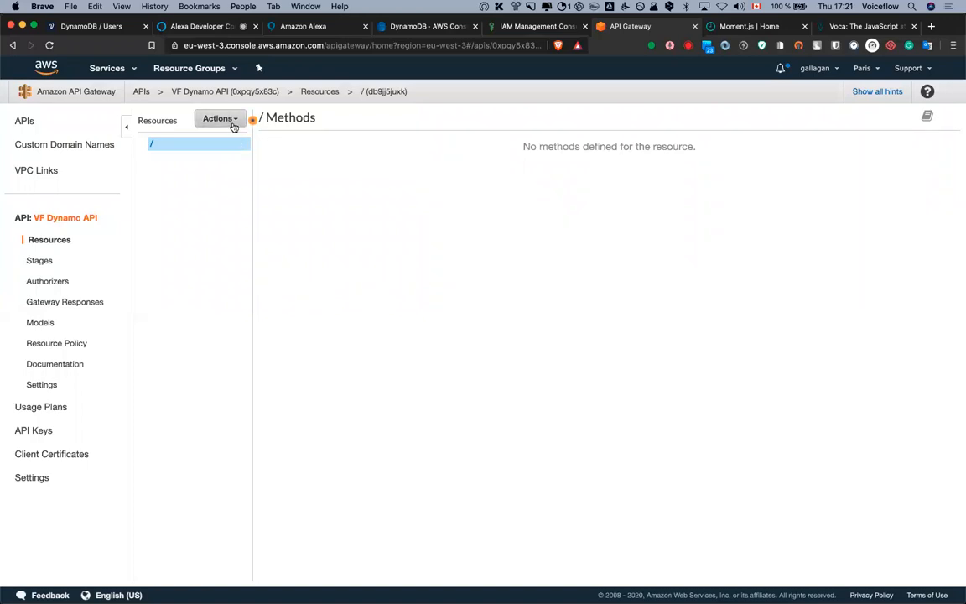
Add a POST method on the root resource with the AWS Service integration type
left_click(216, 117)
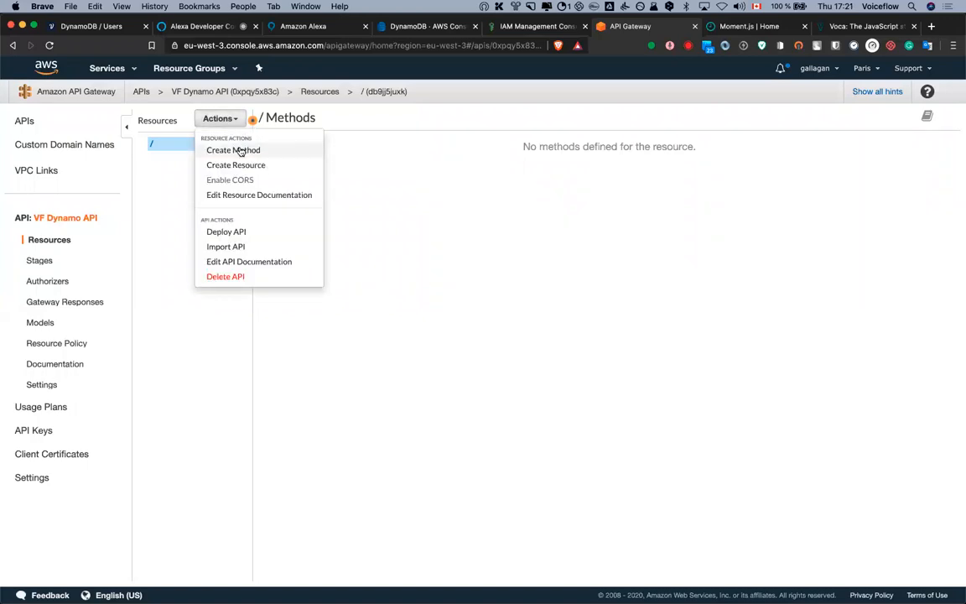
left_click(241, 151)
left_click(191, 157)
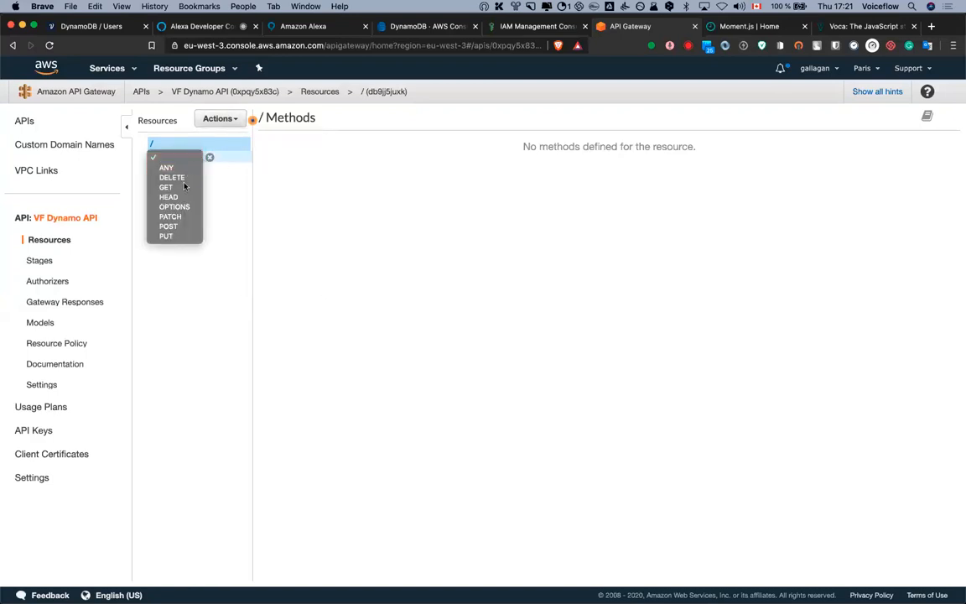
left_click(169, 226)
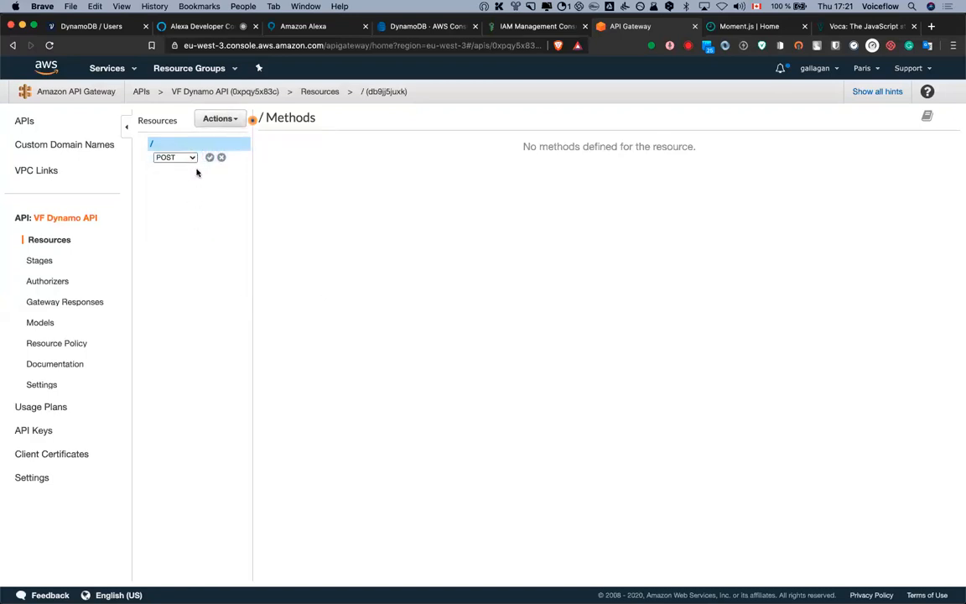
left_click(210, 159)
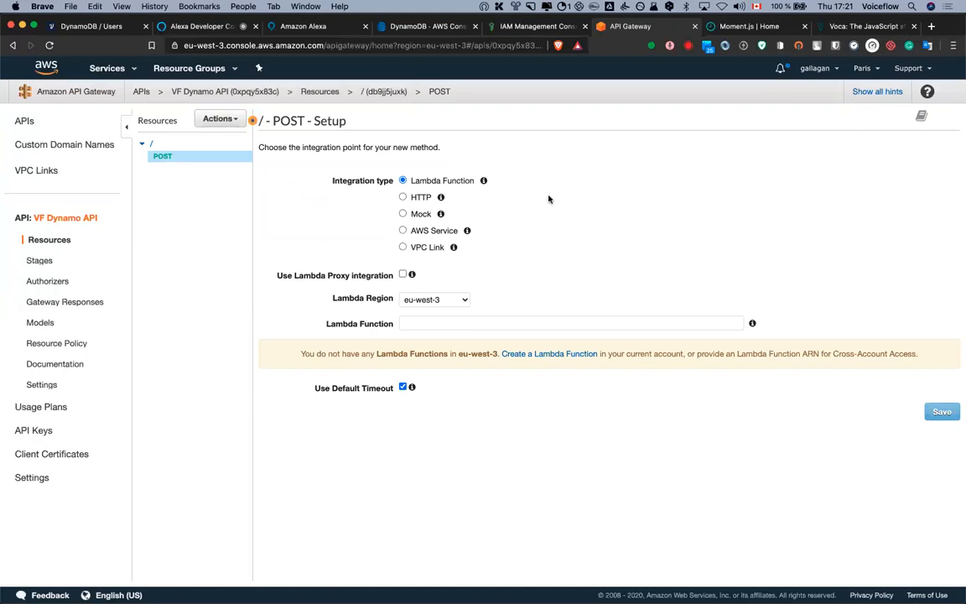
left_click(404, 230)
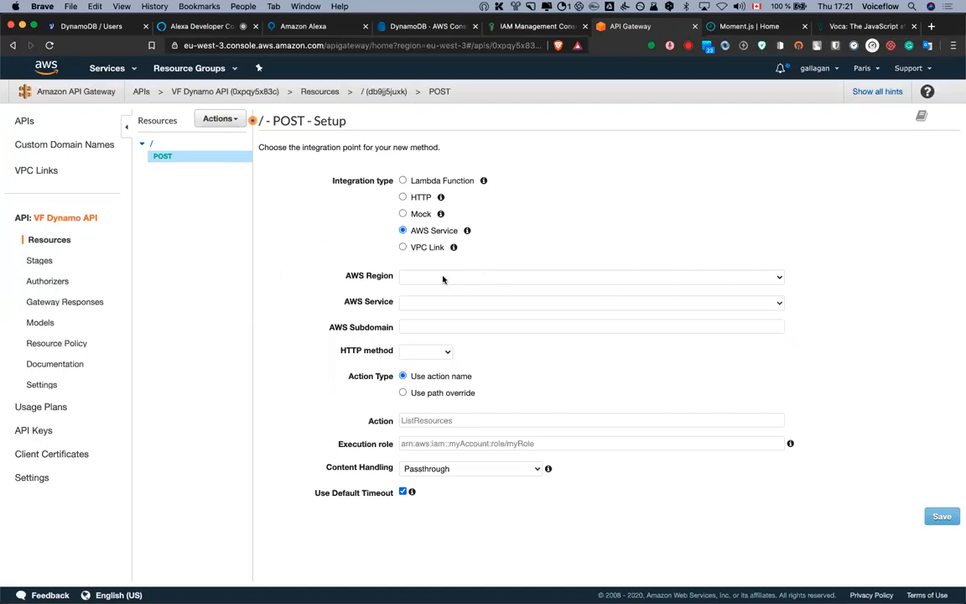
Check the DynamoDB users table overview details before configuring the integration
left_click(102, 26)
left_click(509, 26)
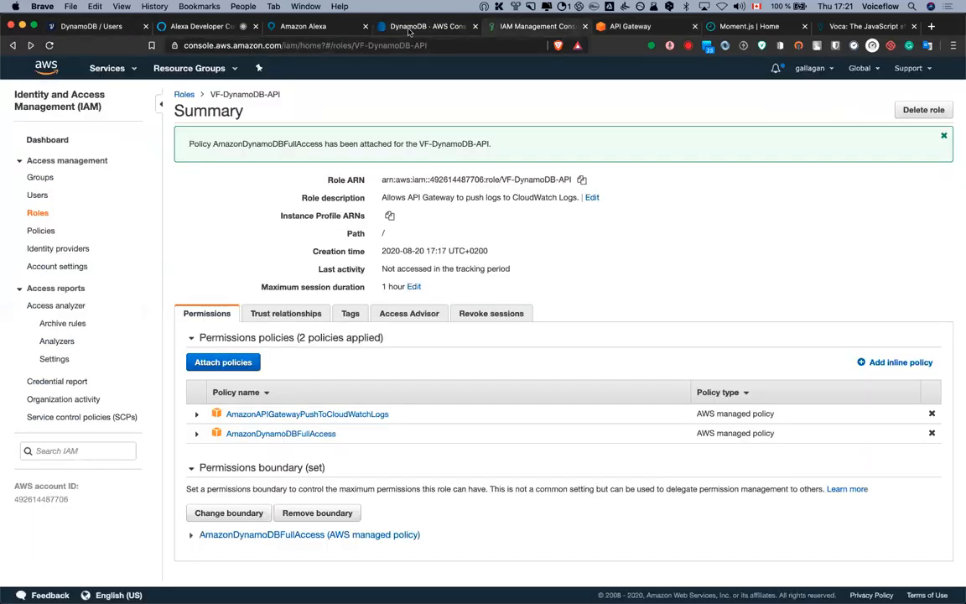
left_click(399, 26)
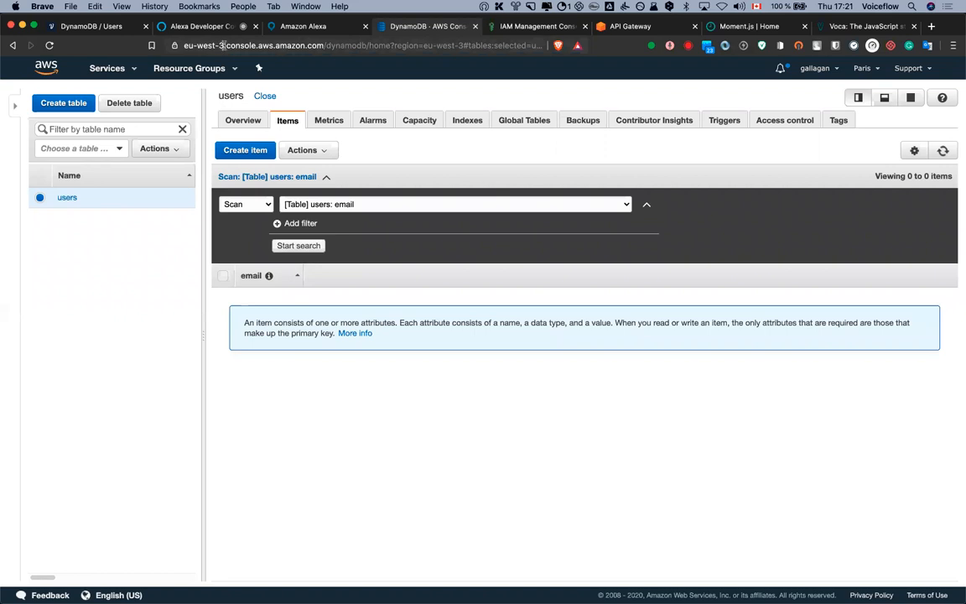
left_click(242, 122)
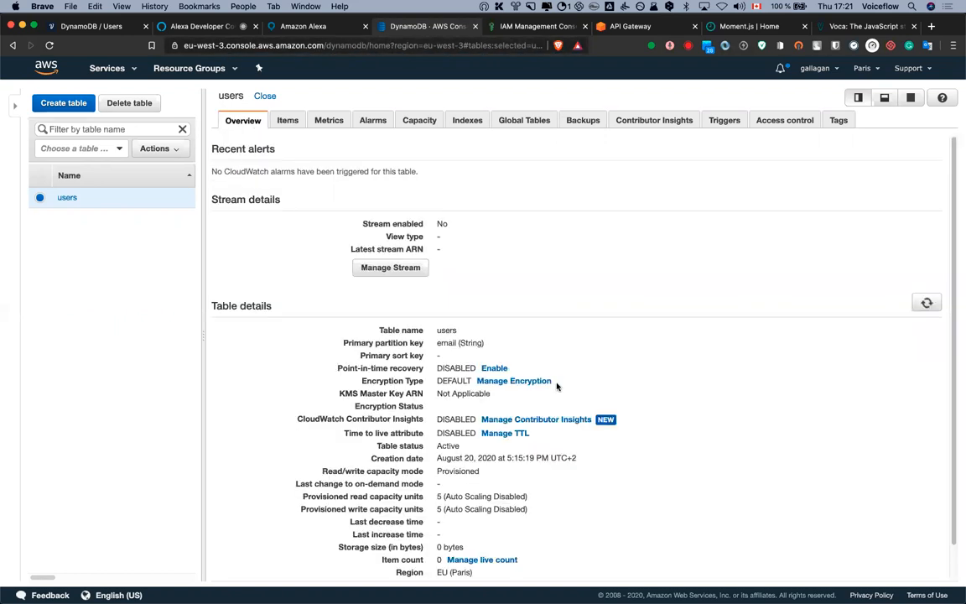
scroll(554, 384, "down", 2)
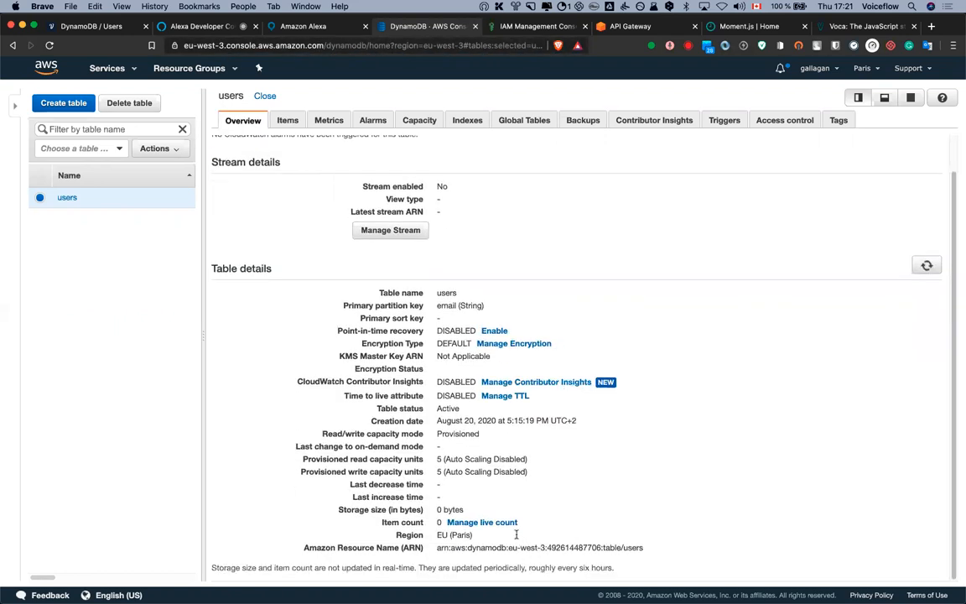
left_click(642, 29)
Target DynamoDB in region eu-west-3 with integration HTTP method POST
left_click(472, 276)
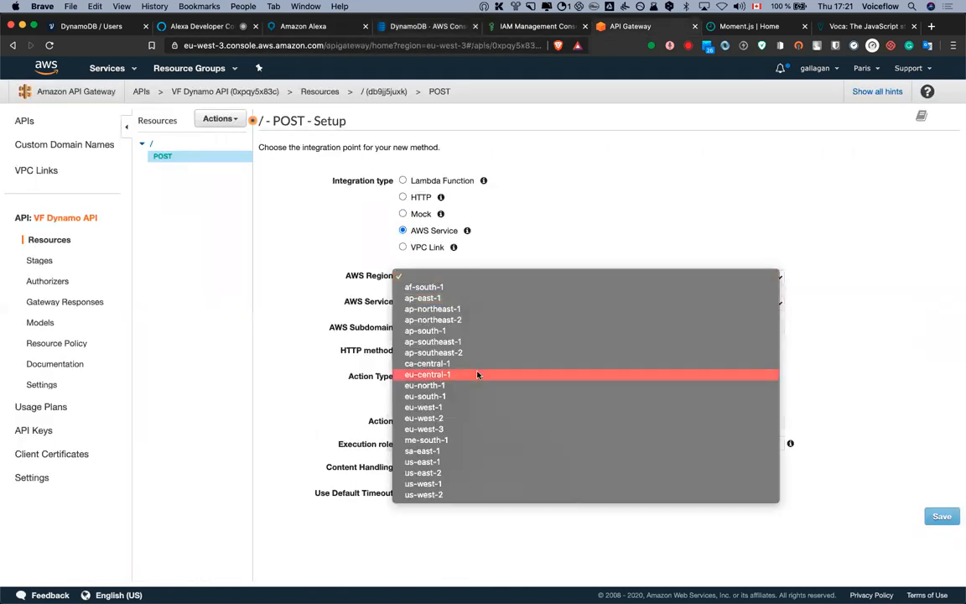
left_click(449, 429)
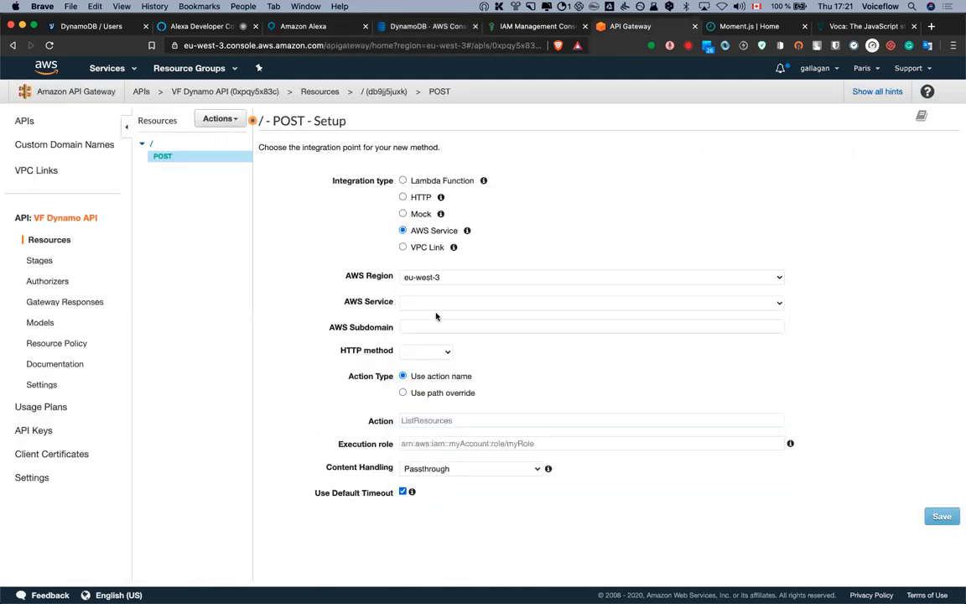
left_click(437, 306)
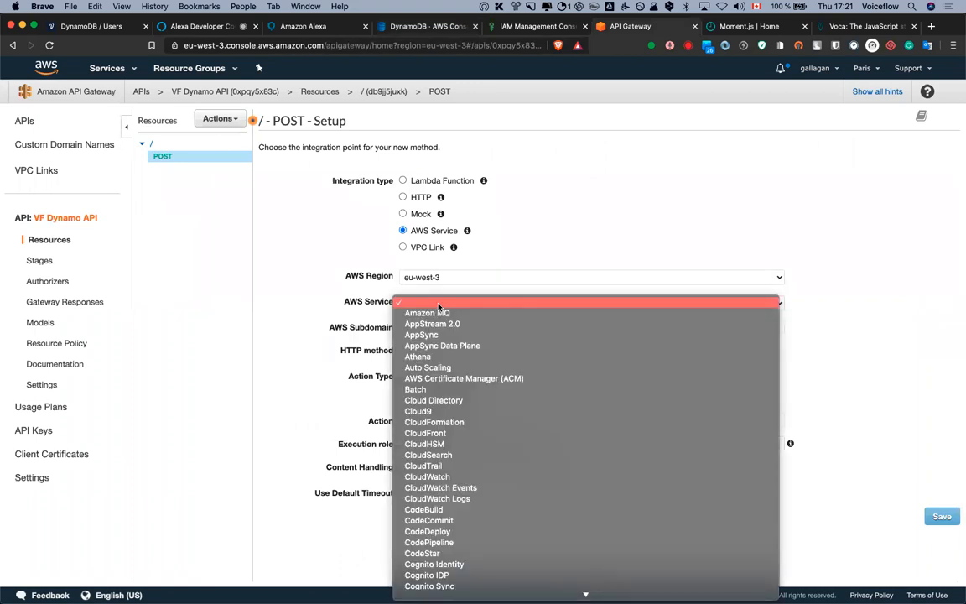
type("dy")
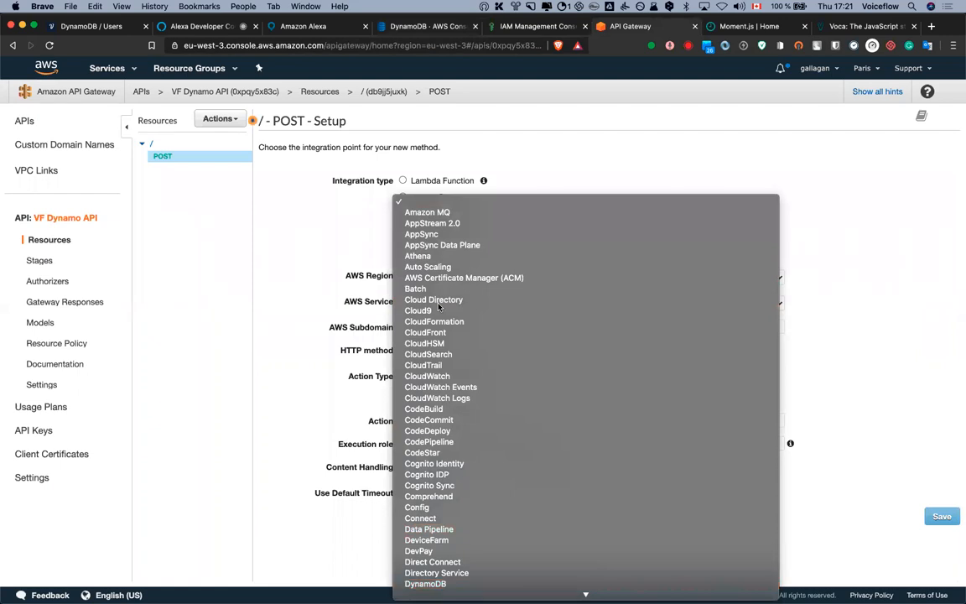
key("Return")
left_click(436, 352)
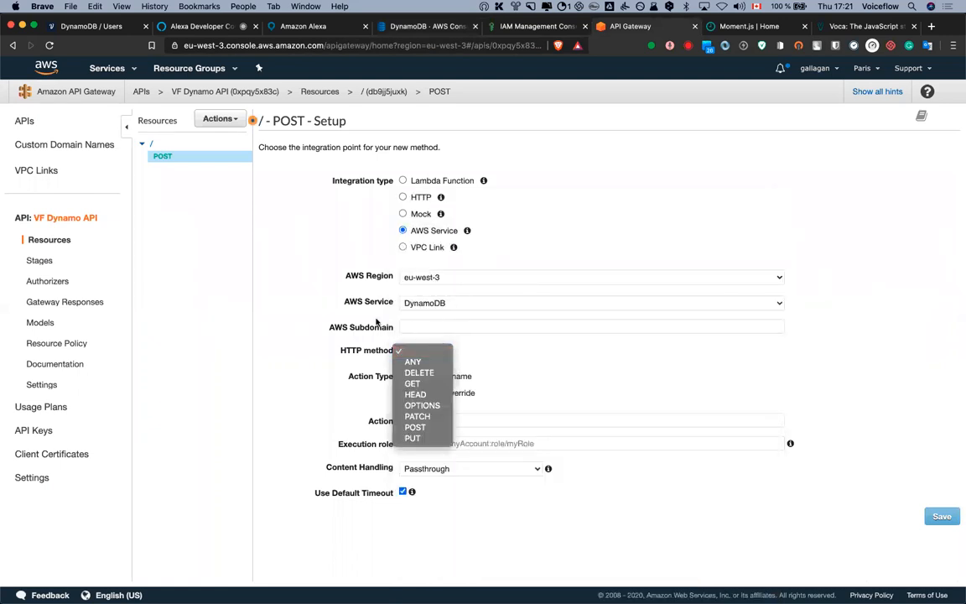
left_click(414, 427)
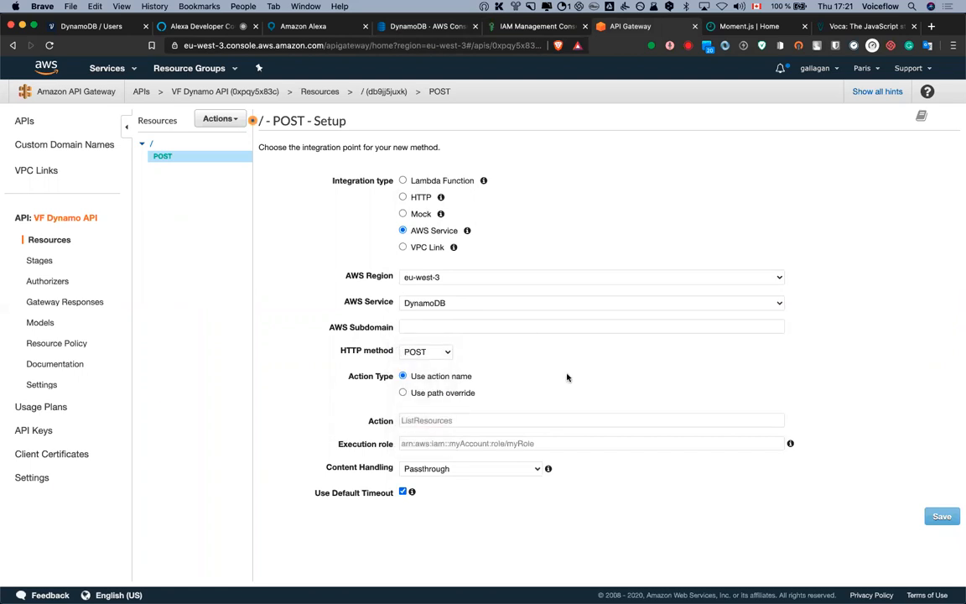
Set the action to PutItem and paste the VF-DynamoDB-API role ARN as execution role
left_click(485, 419)
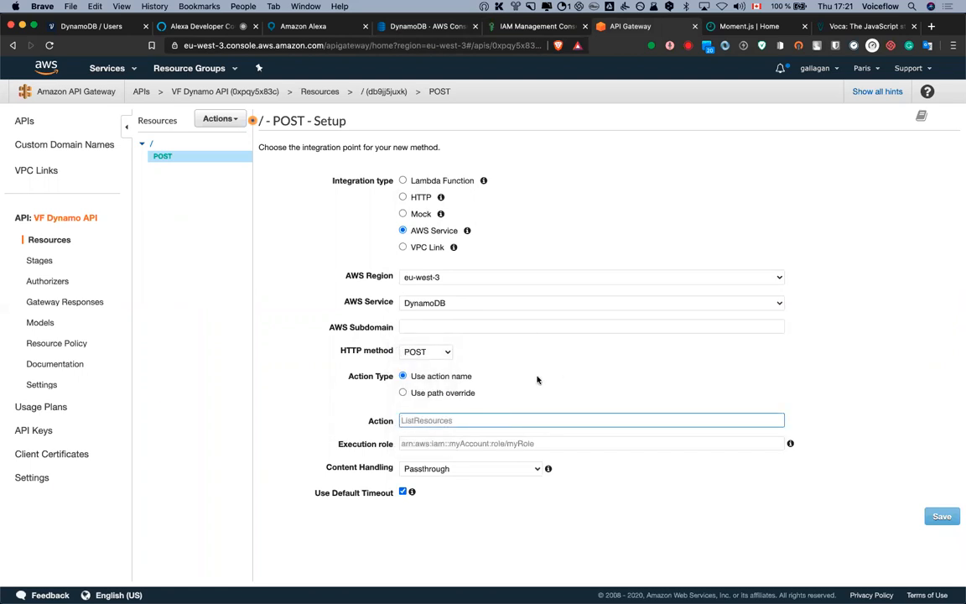
type("PutItem")
left_click(425, 443)
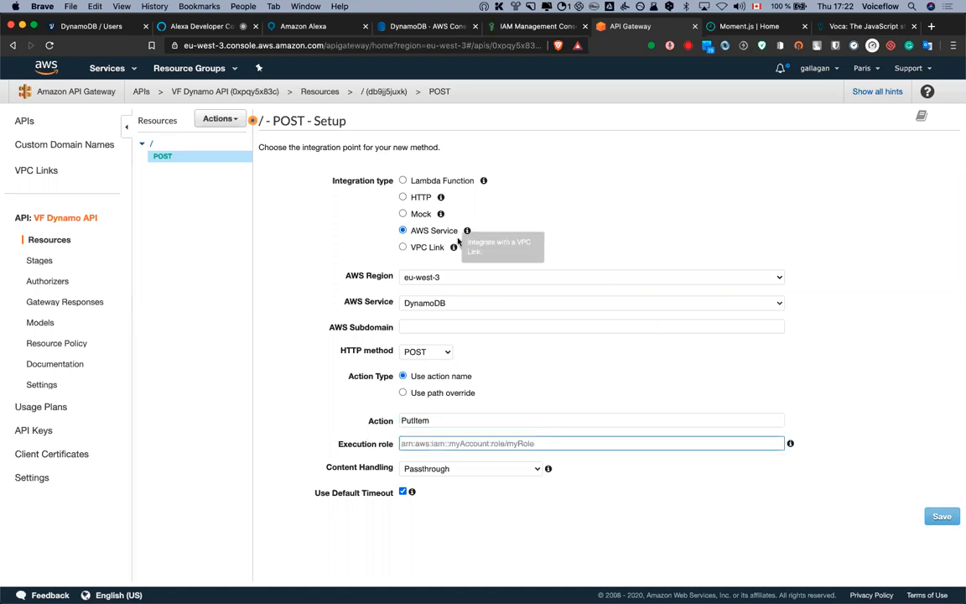
left_click(537, 26)
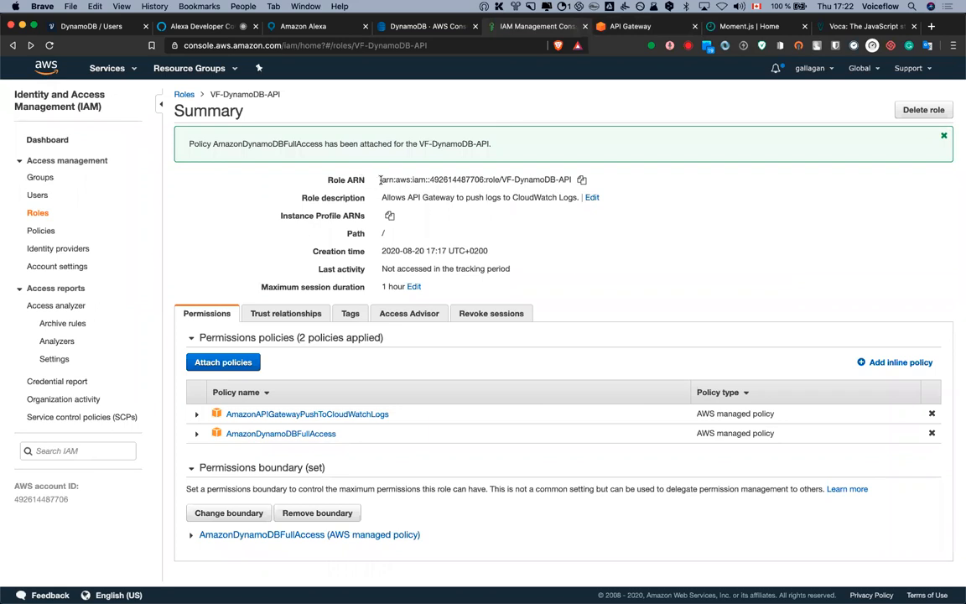
left_click(581, 179)
left_click(630, 26)
key("super+v")
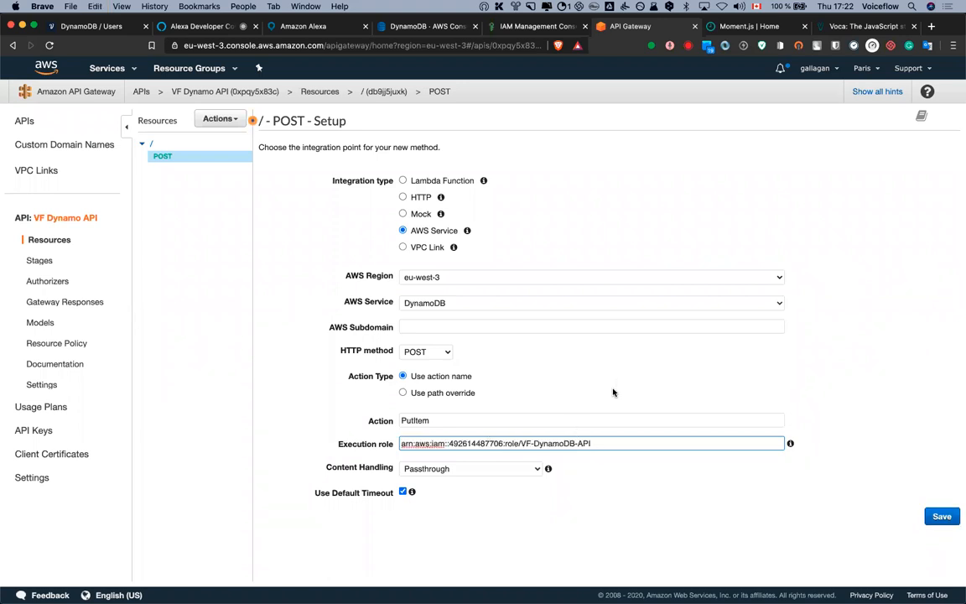
Save the POST PutItem integration, review its Integration Request, and return to Method Execution
left_click(936, 518)
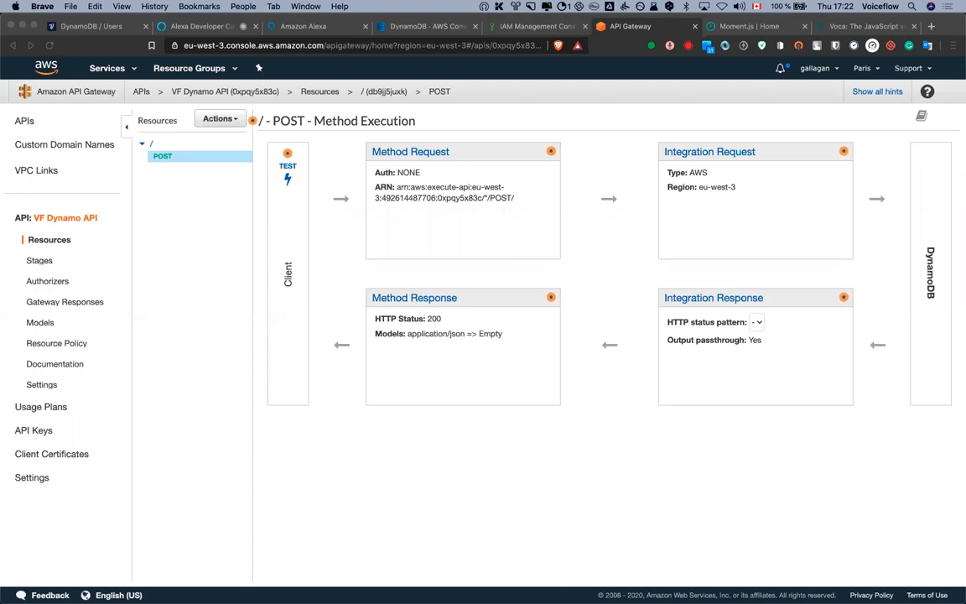
left_click(720, 153)
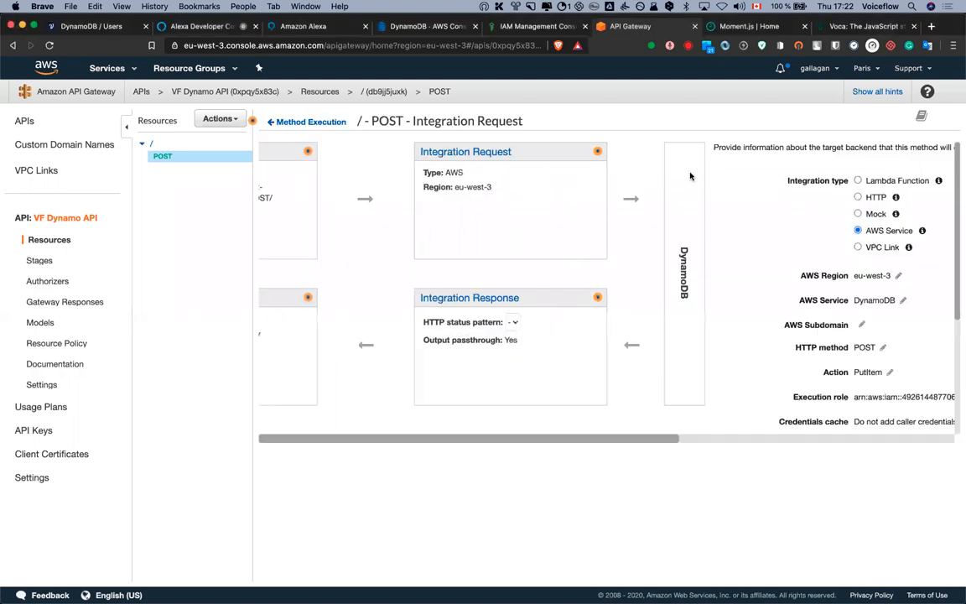
scroll(561, 304, "down", 1)
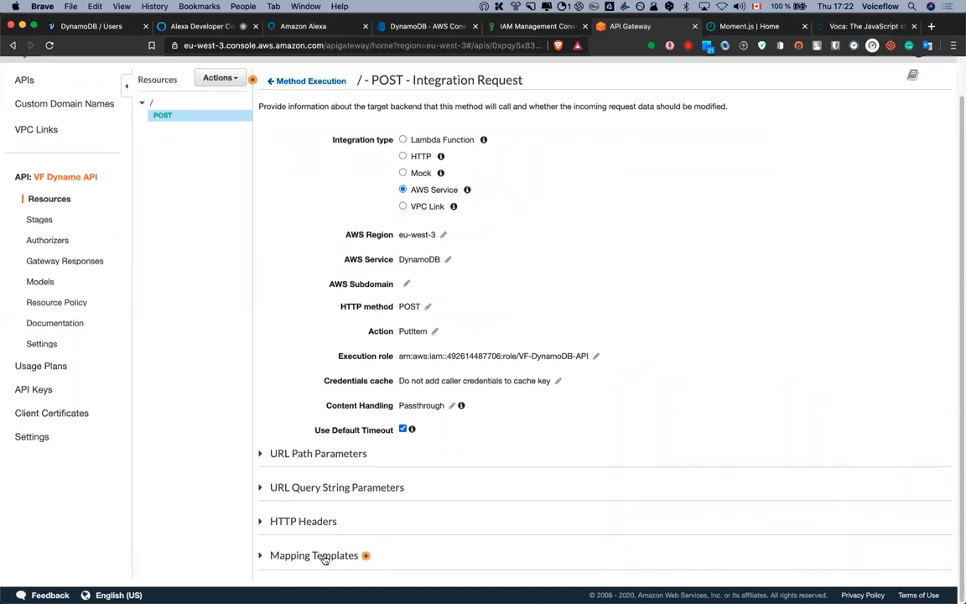
left_click(312, 82)
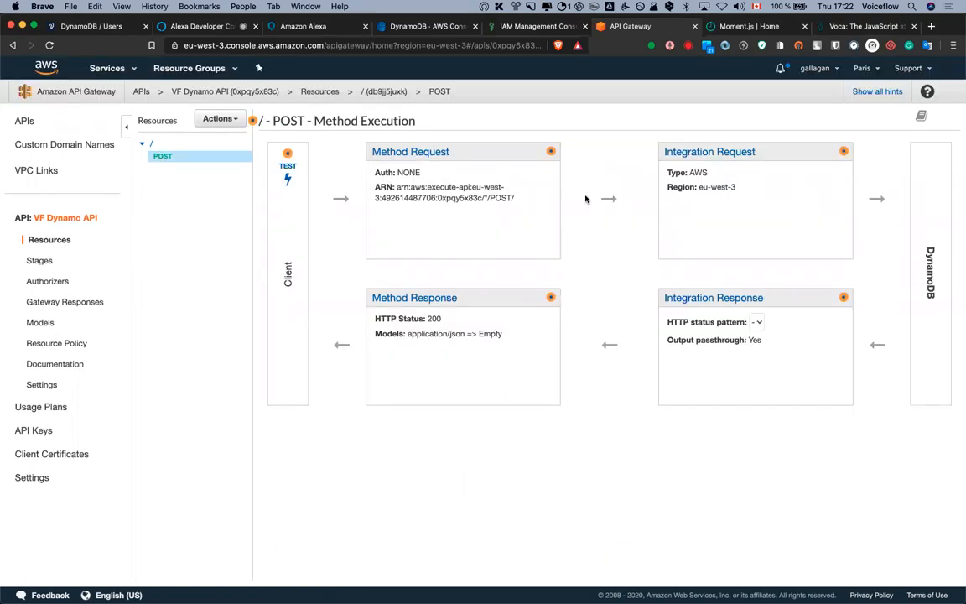
Add an application/json content type under the integration request's Mapping Templates
left_click(719, 154)
scroll(310, 560, "down", 1)
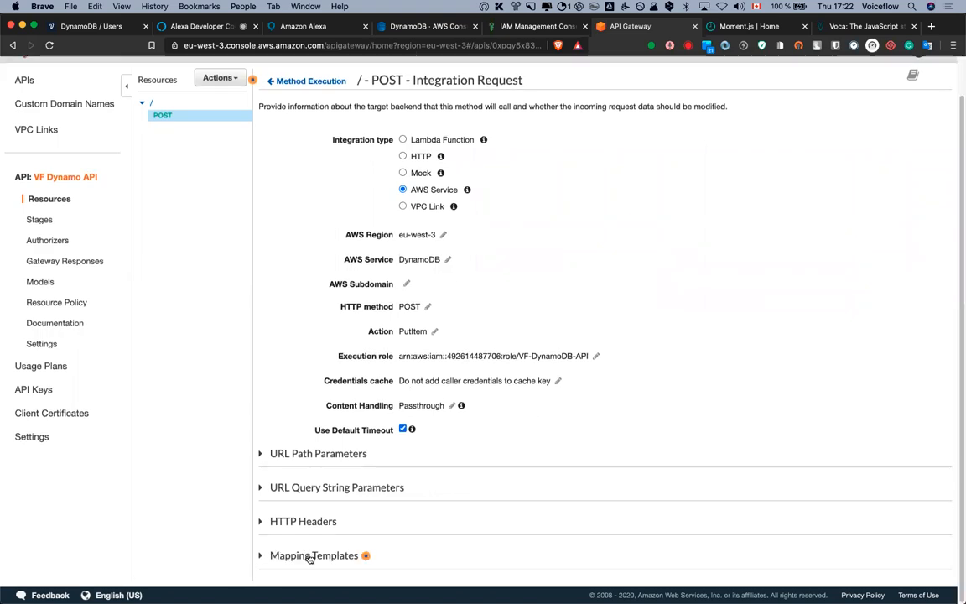
left_click(309, 556)
scroll(453, 398, "down", 3)
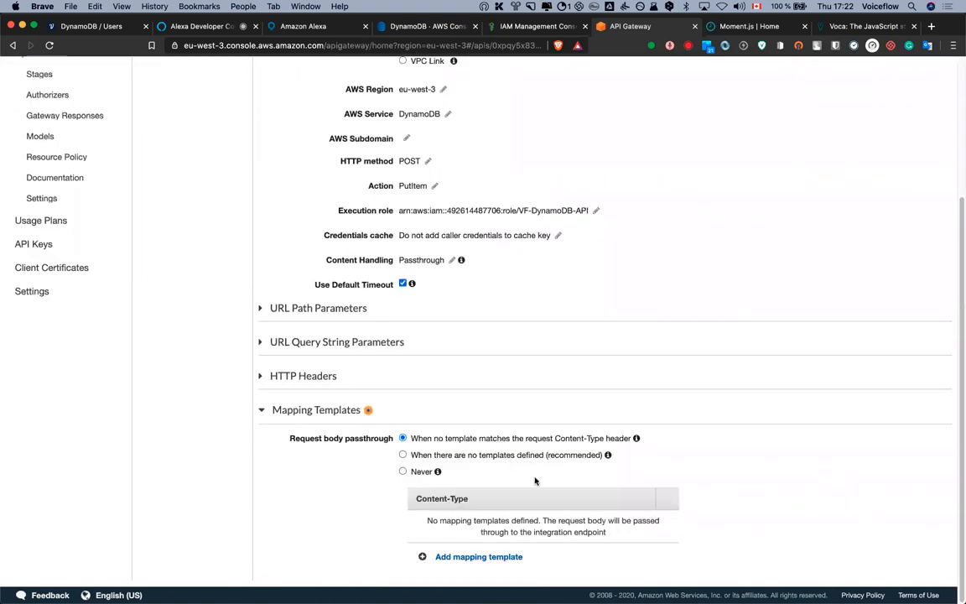
left_click(477, 559)
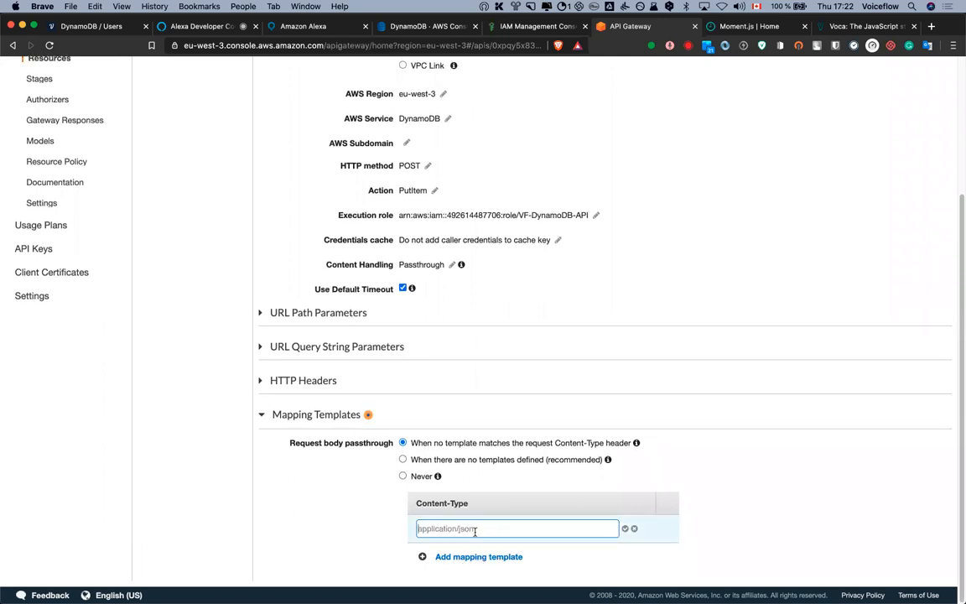
type("application/json")
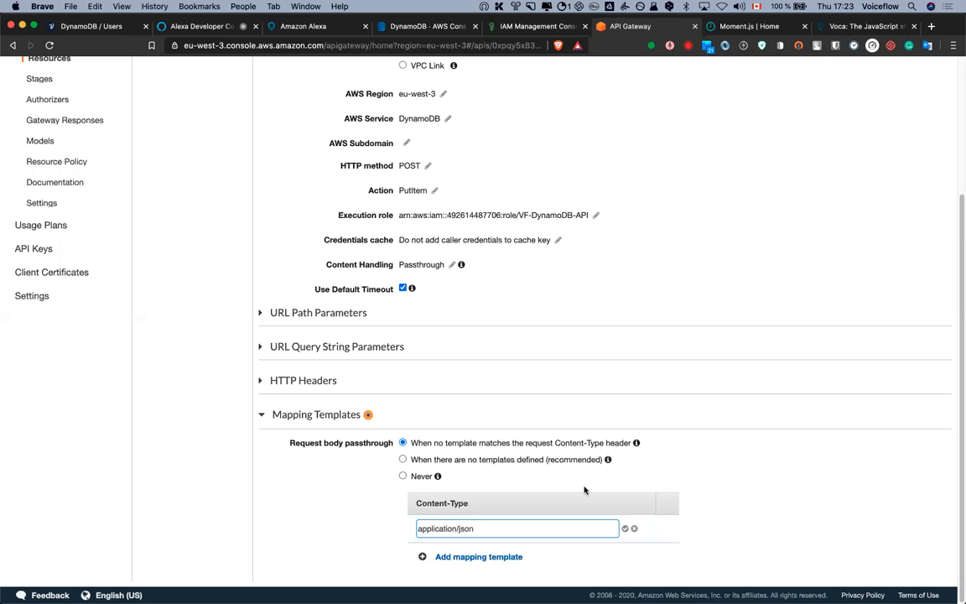
left_click(625, 529)
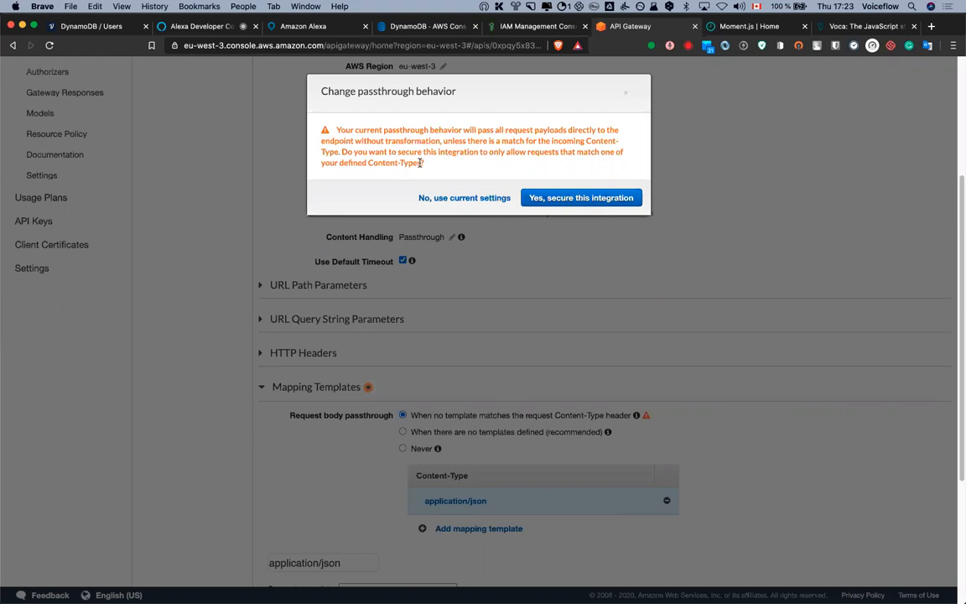
Choose 'Yes, secure this integration' and paste the users table JSON mapping template
left_click_drag(368, 163, 423, 165)
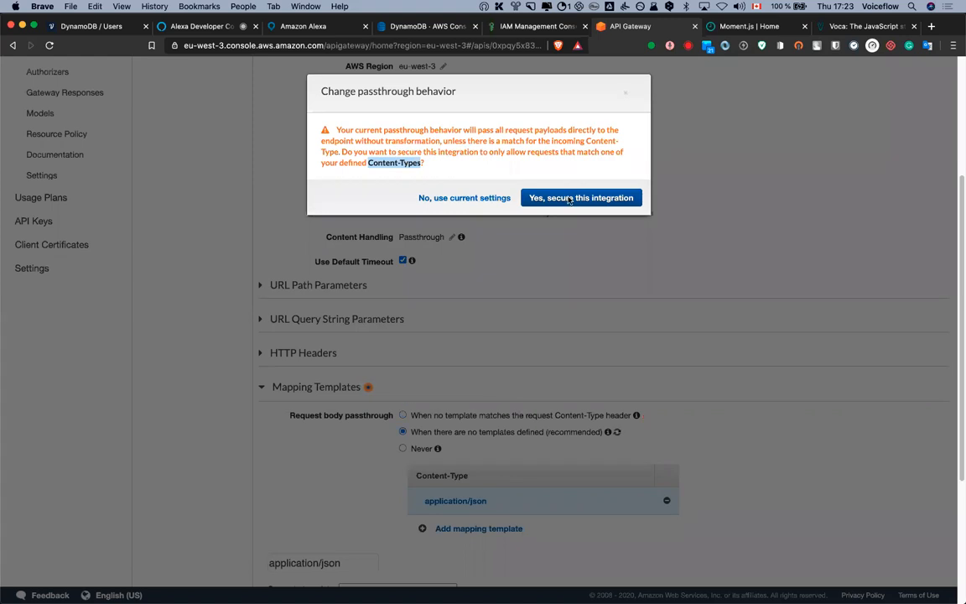
left_click(568, 199)
scroll(711, 309, "down", 5)
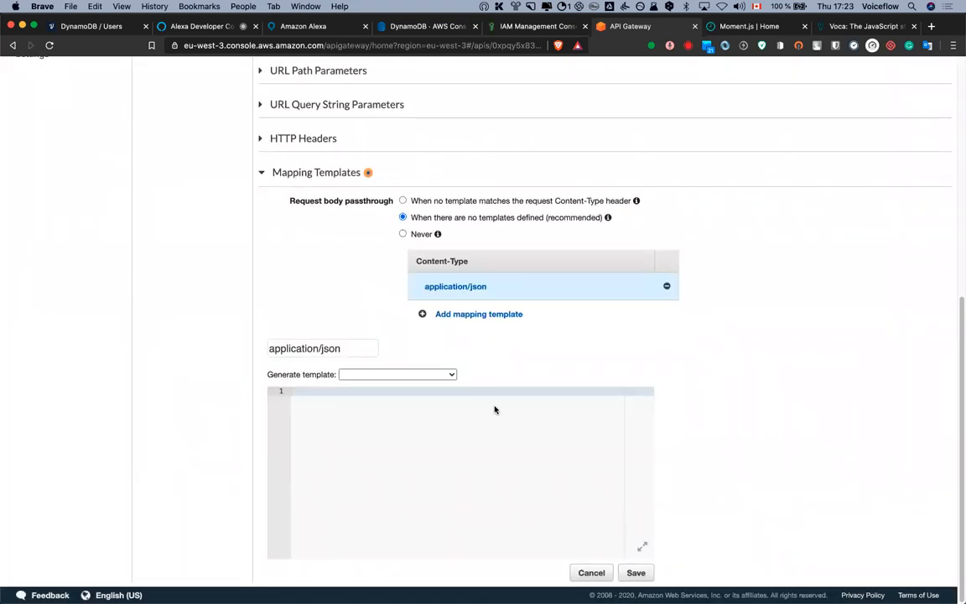
key("super+shift+v")
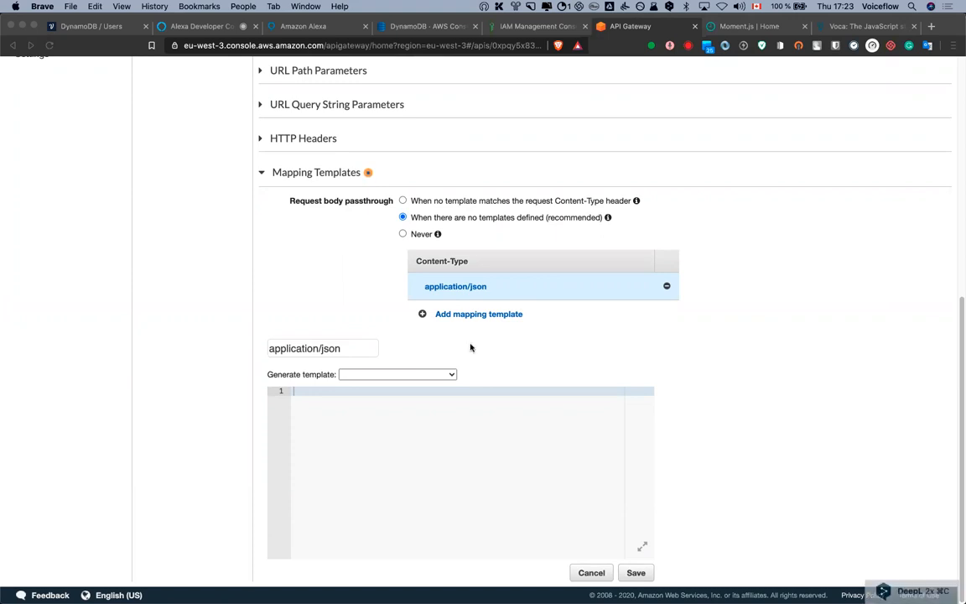
left_click(353, 432)
key("super+v")
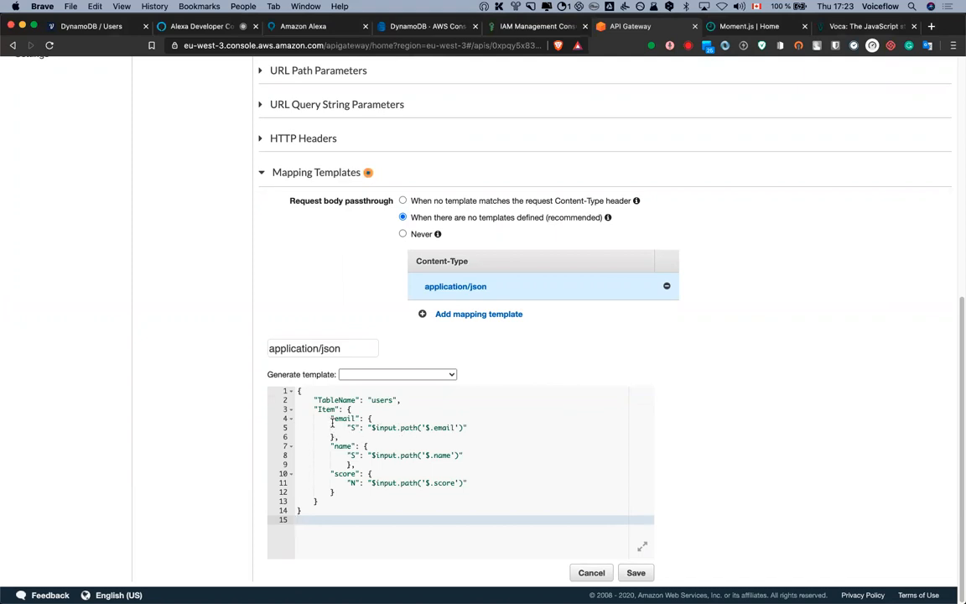
Rename the score attribute and its input path to session in the template
double_click(337, 474)
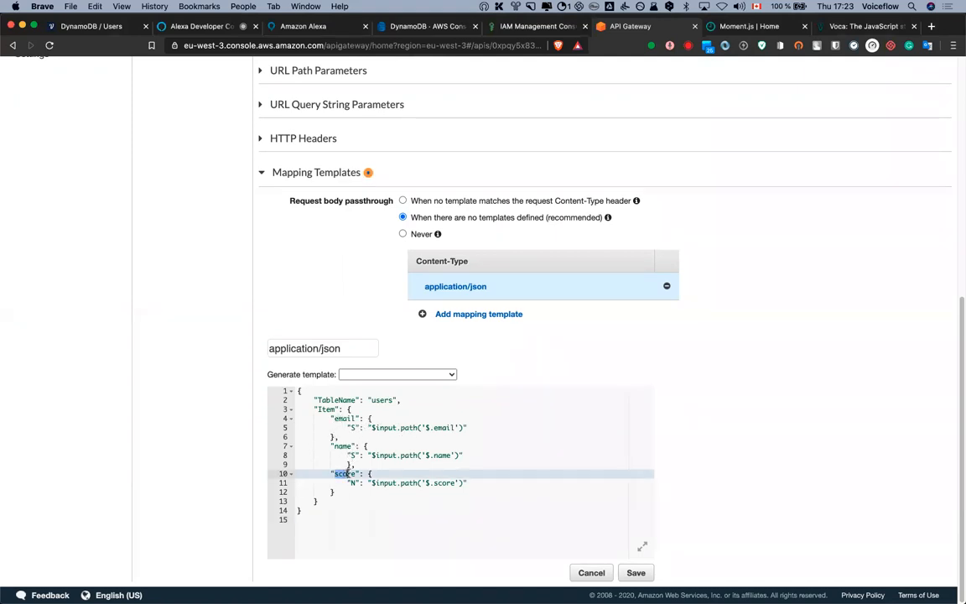
type("session")
double_click(438, 483)
type("session")
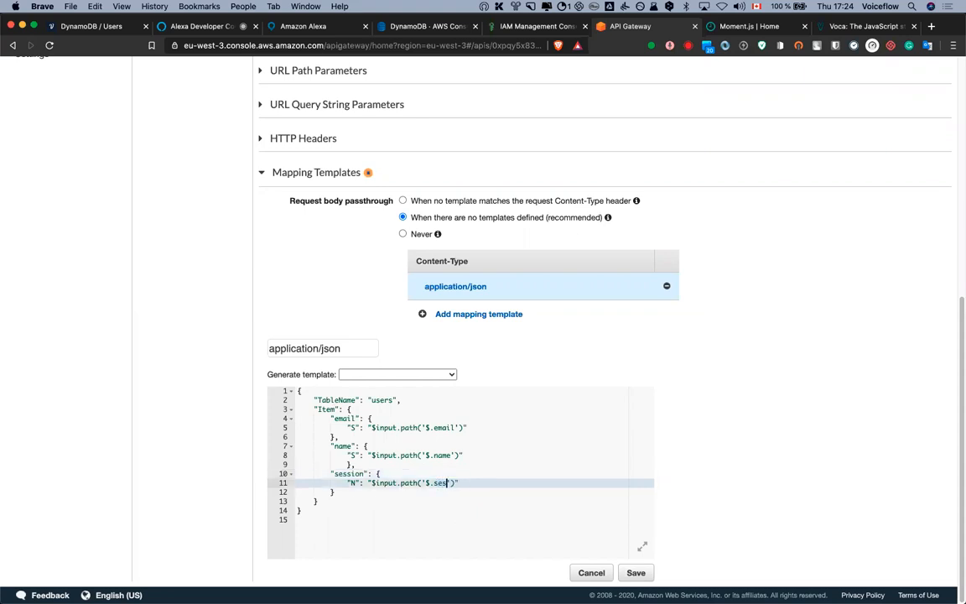
left_click(483, 437)
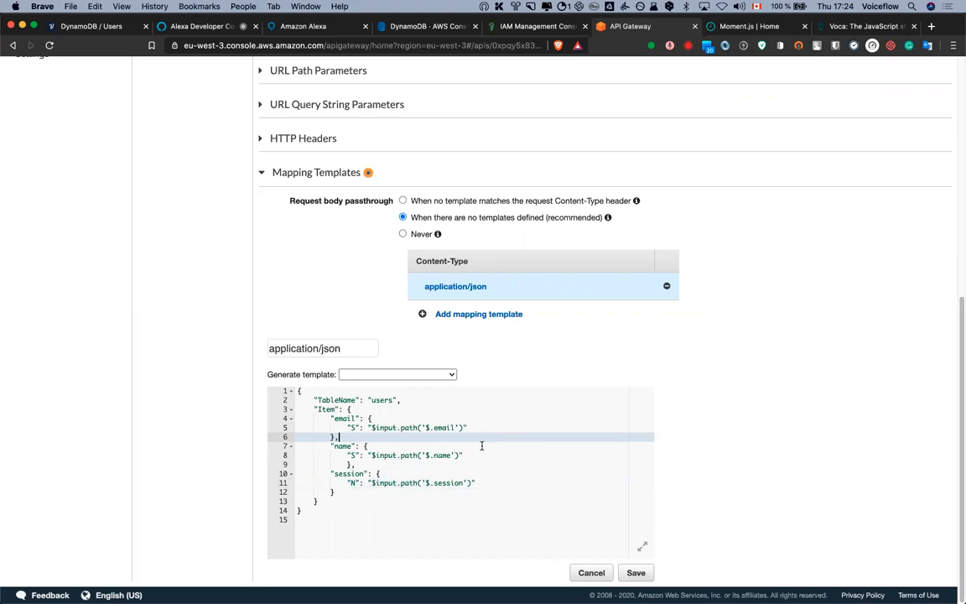
scroll(443, 243, "up", 5)
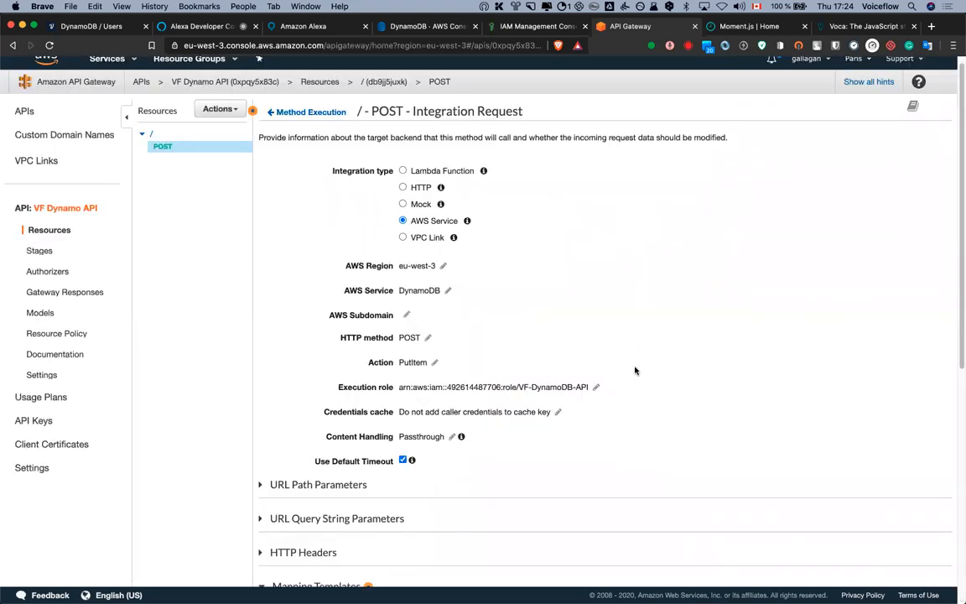
scroll(634, 369, "down", 4)
scroll(635, 372, "down", 2)
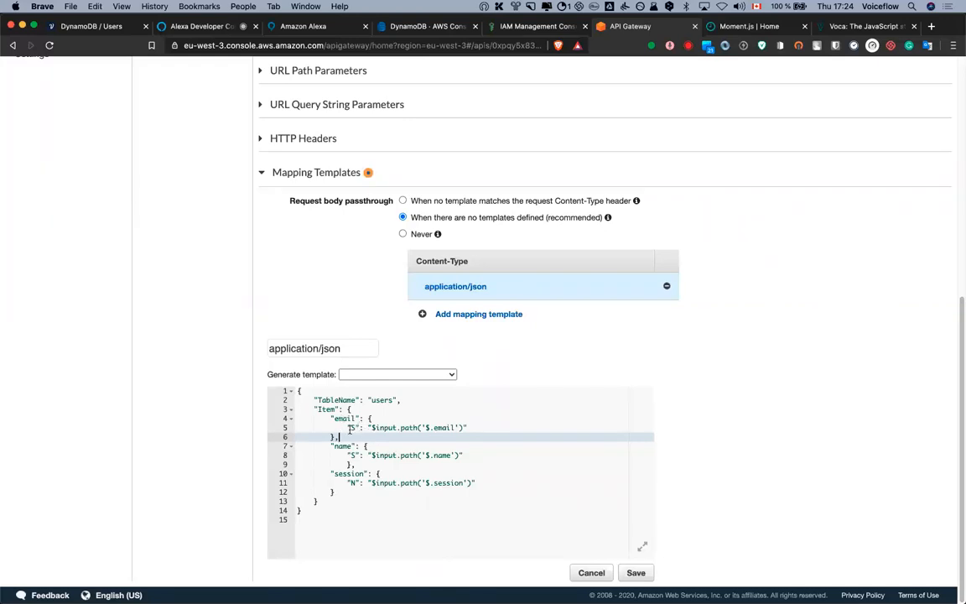
Review the email and name (S) and session (N) entries of the template
double_click(352, 428)
left_click(356, 429)
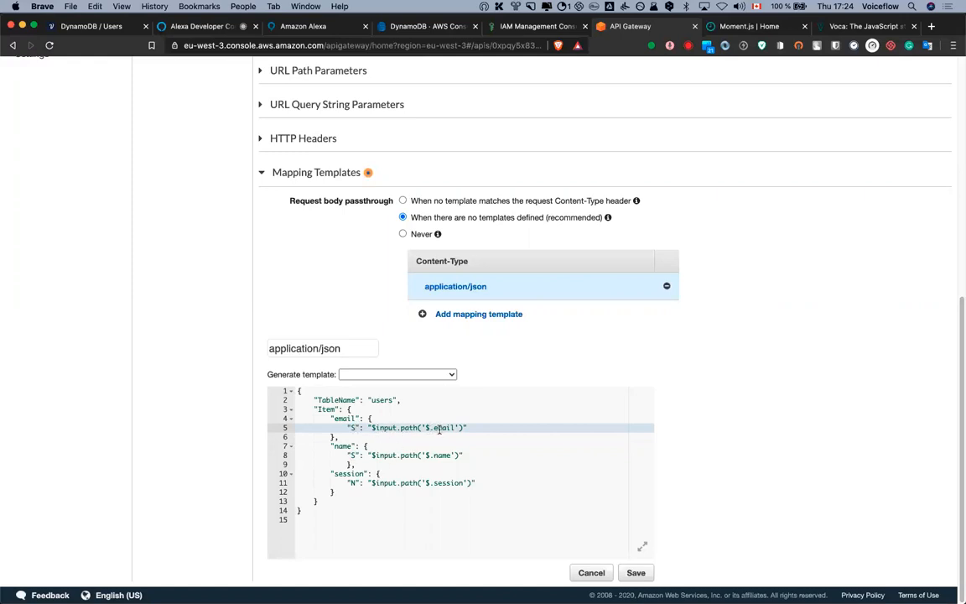
double_click(353, 454)
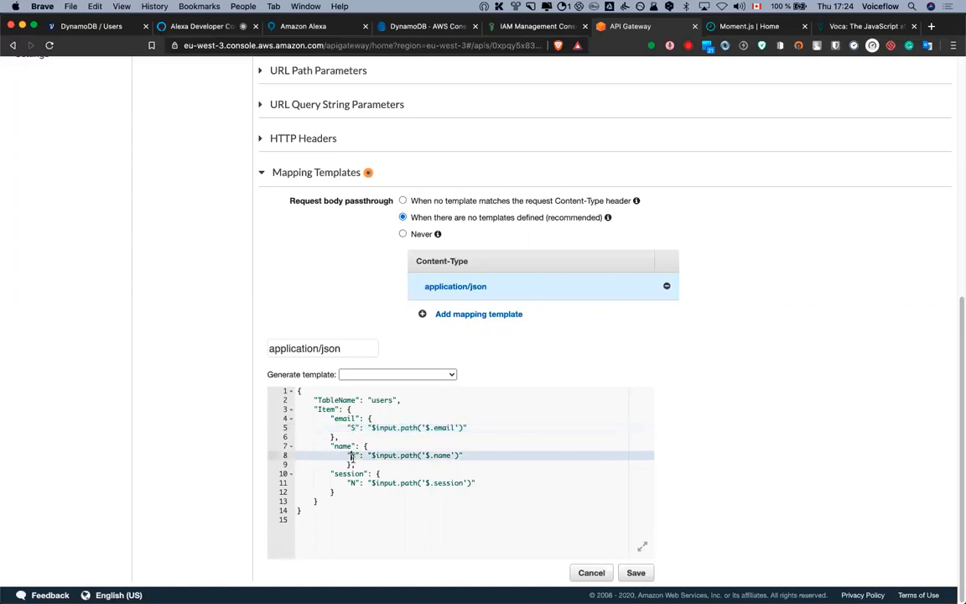
double_click(439, 456)
left_click(344, 445)
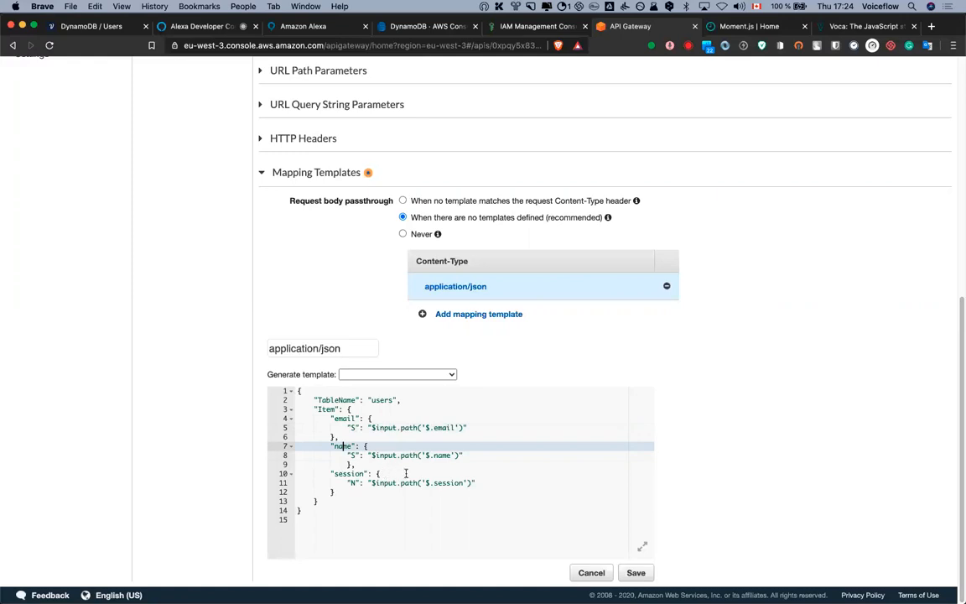
left_click(351, 472)
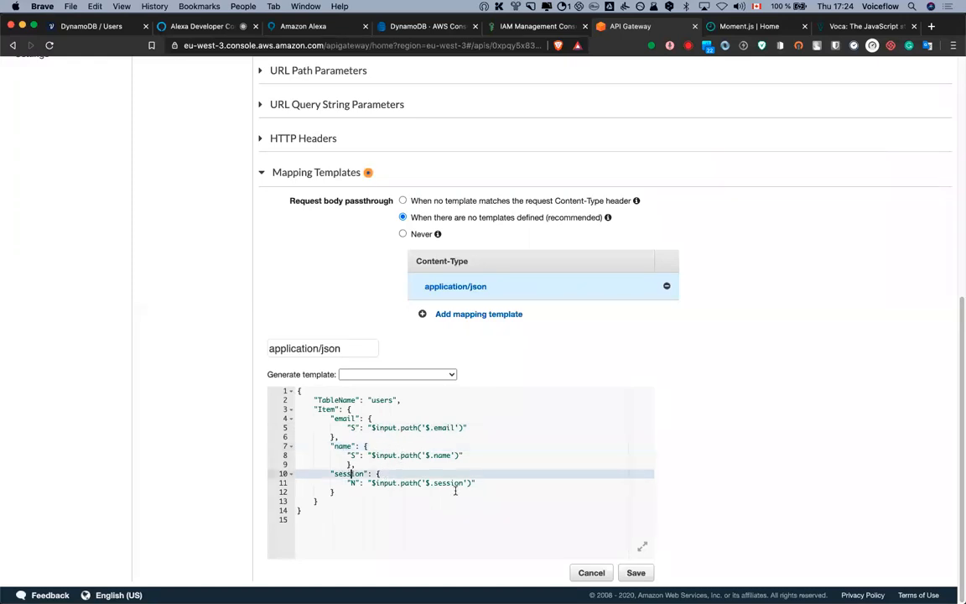
double_click(353, 483)
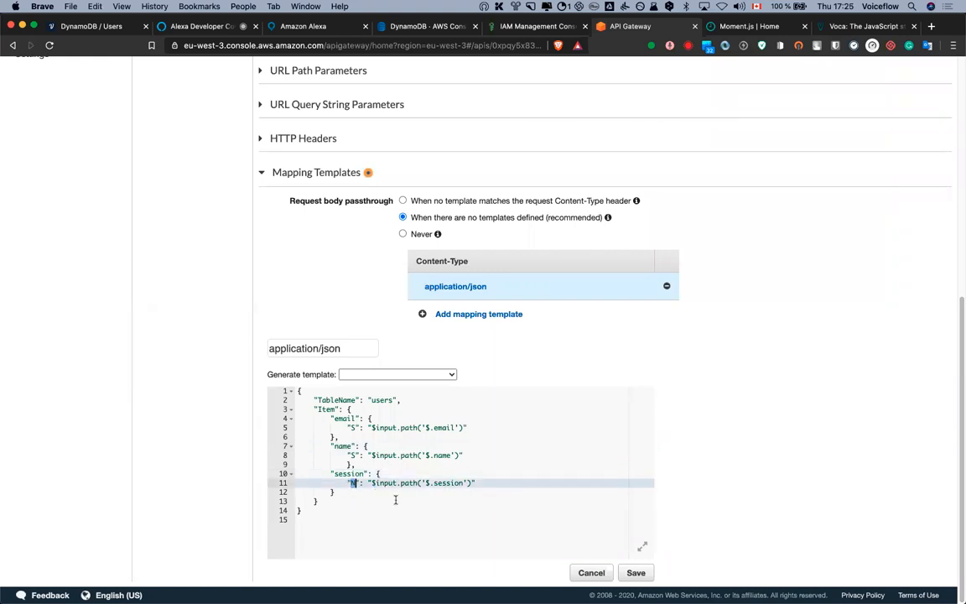
left_click(449, 486)
left_click(477, 481)
Duplicate the session block as a new date attribute of type S
left_click_drag(351, 464, 367, 490)
key("super+c")
left_click(365, 492)
type(",")
key("super+v")
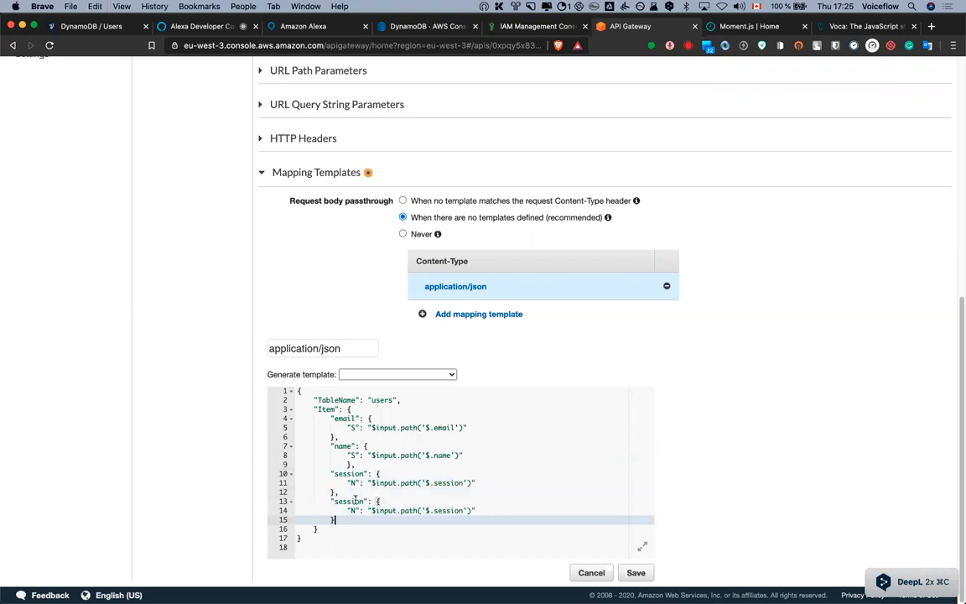
left_click_drag(334, 502, 362, 502)
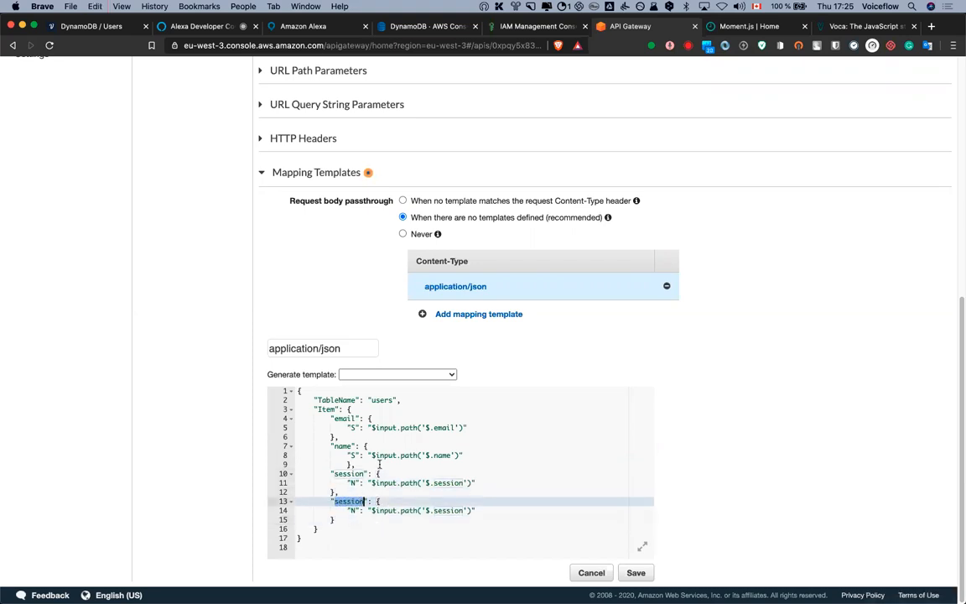
type("date")
key("Down")
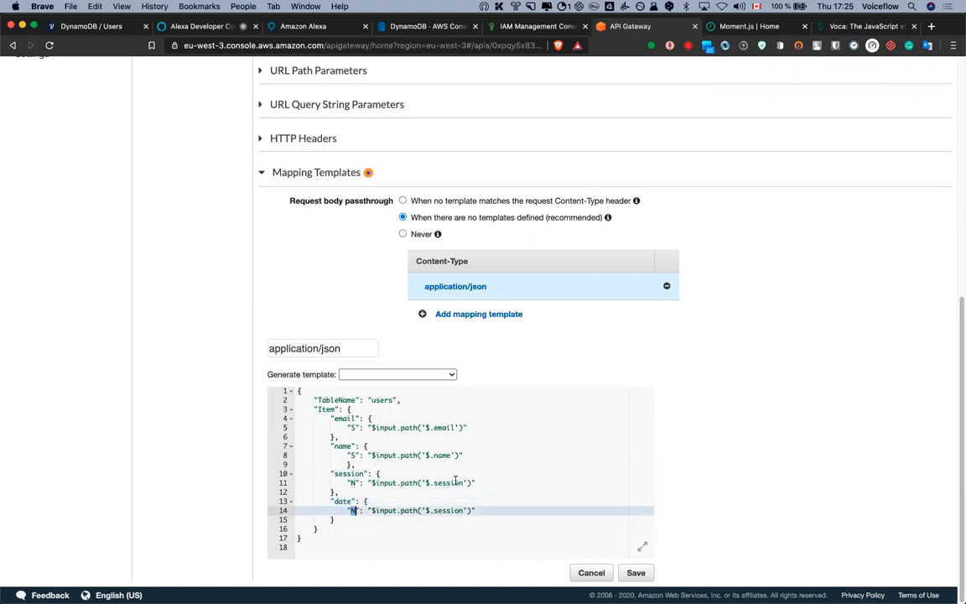
type("S")
Change the date attribute's input path to $input.path('$.date')
left_click(471, 505)
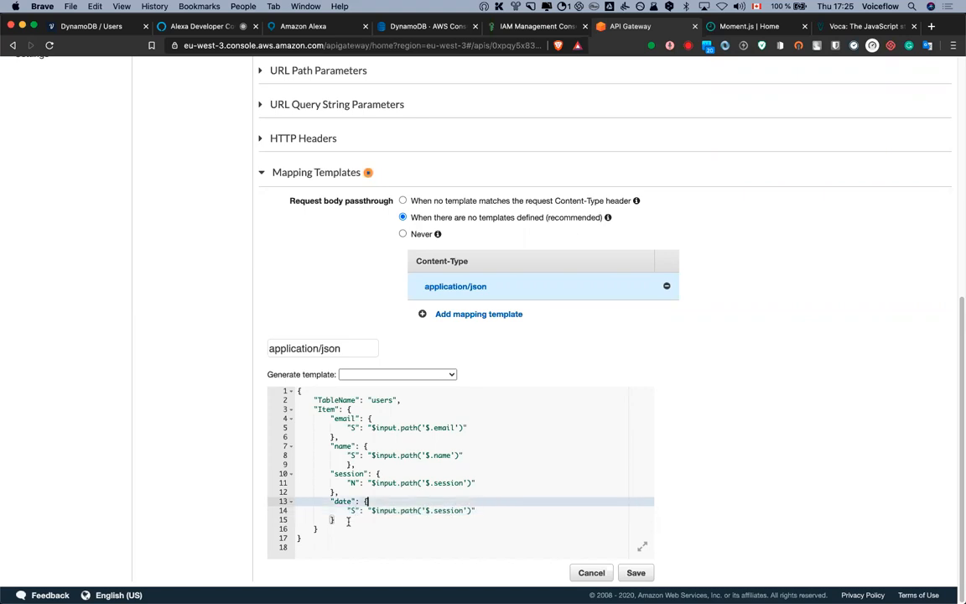
left_click(435, 510)
double_click(448, 510)
type("date")
left_click(537, 455)
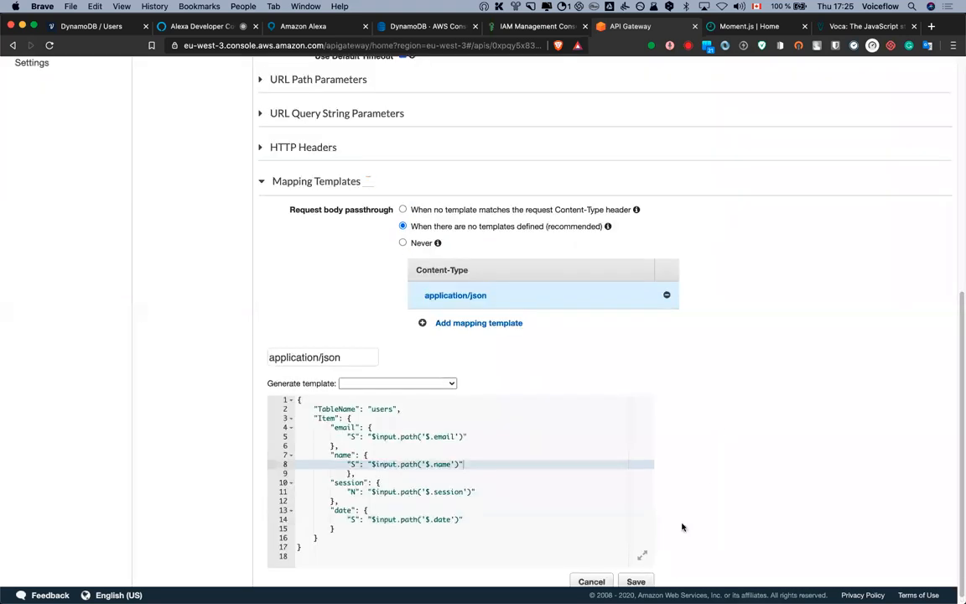
Save the mapping template and bring up the New Child Resource form under the root
left_click(638, 570)
scroll(725, 414, "up", 5)
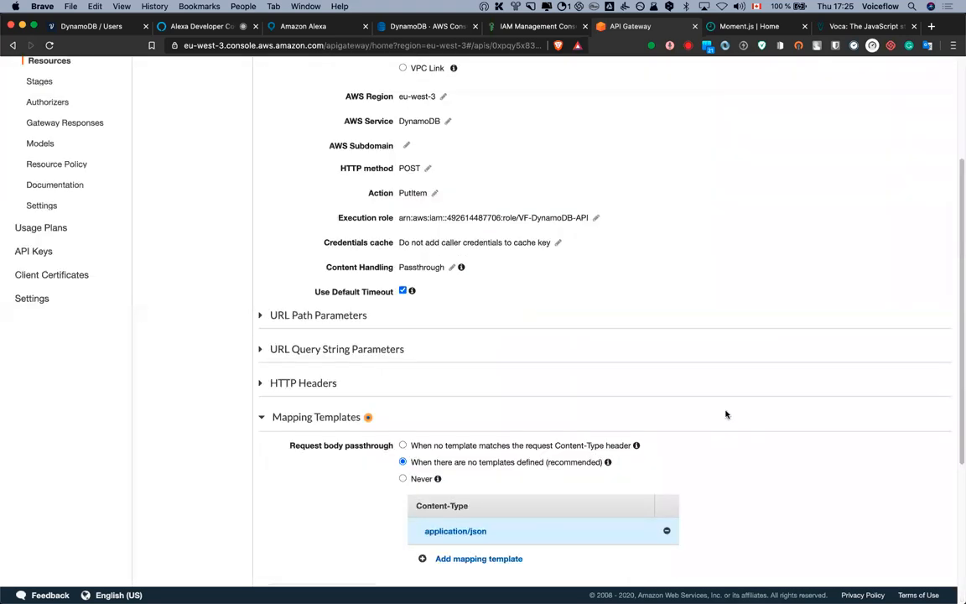
scroll(209, 184, "up", 2)
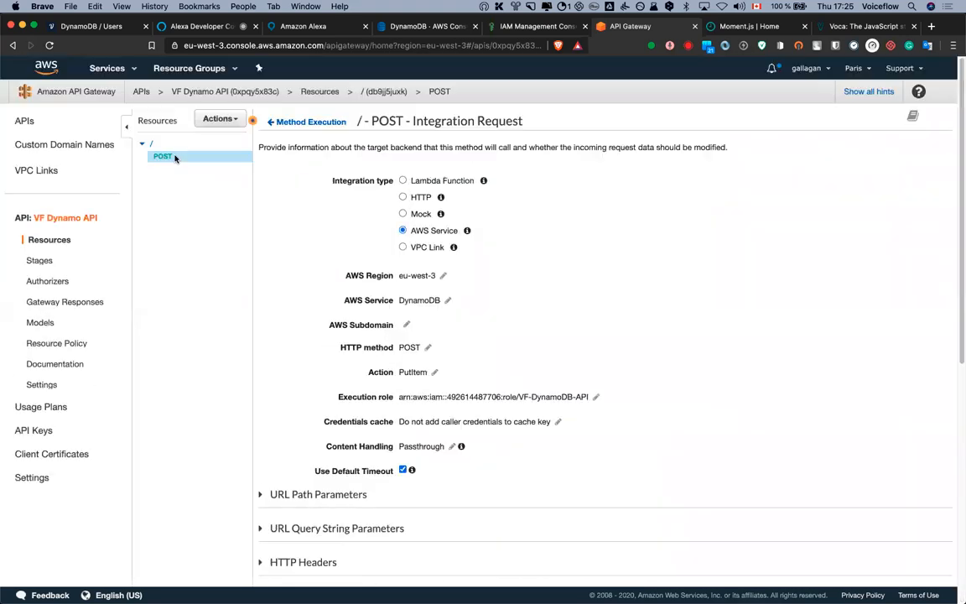
left_click(219, 120)
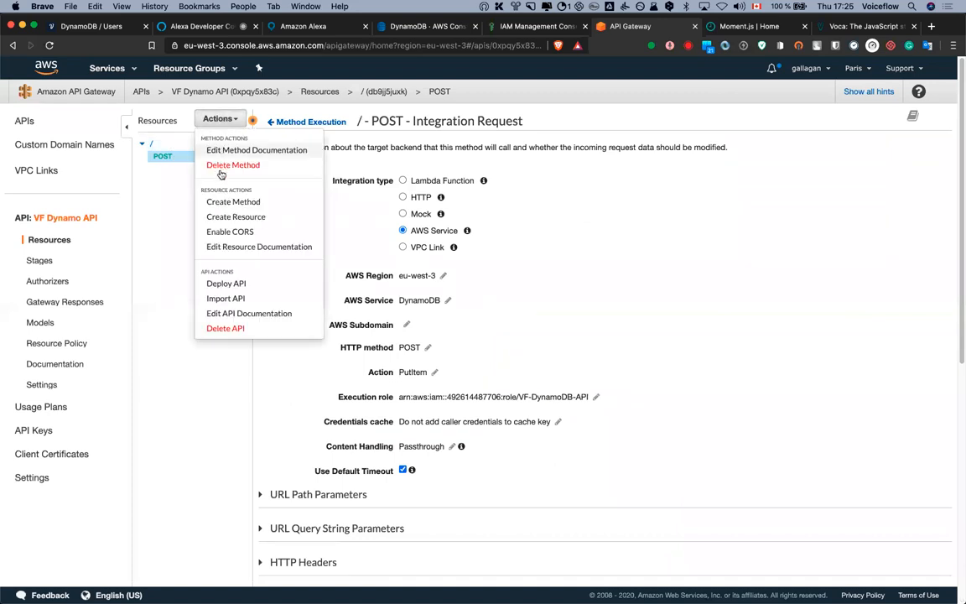
left_click(257, 220)
left_click(431, 183)
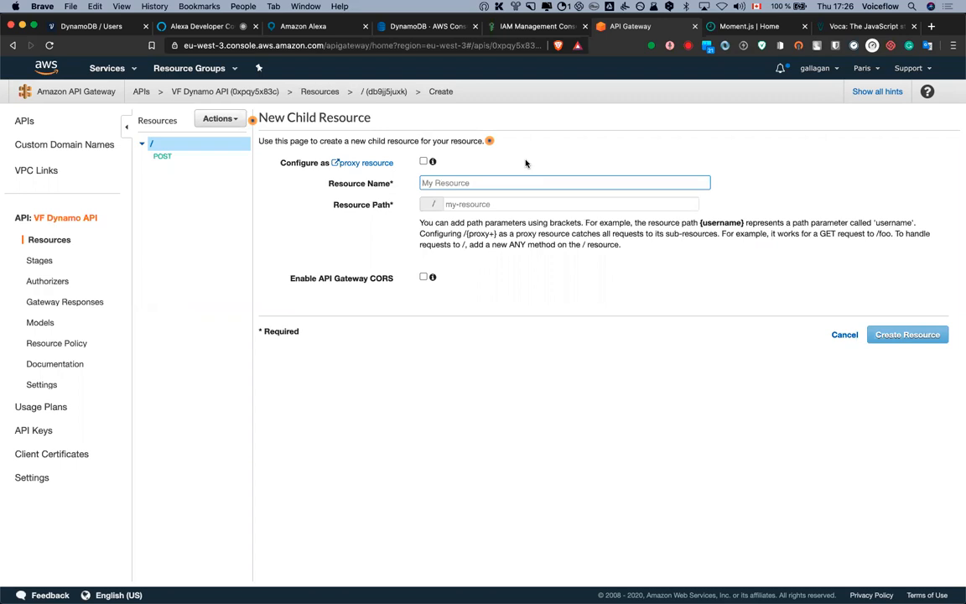
Set the new child resource's path to /{email}
type("user")
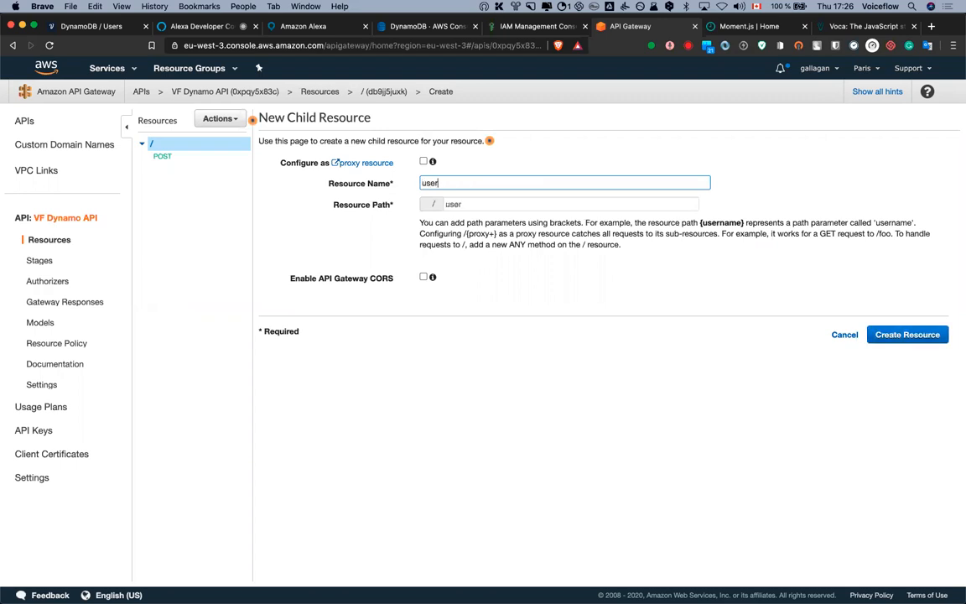
left_click(449, 204)
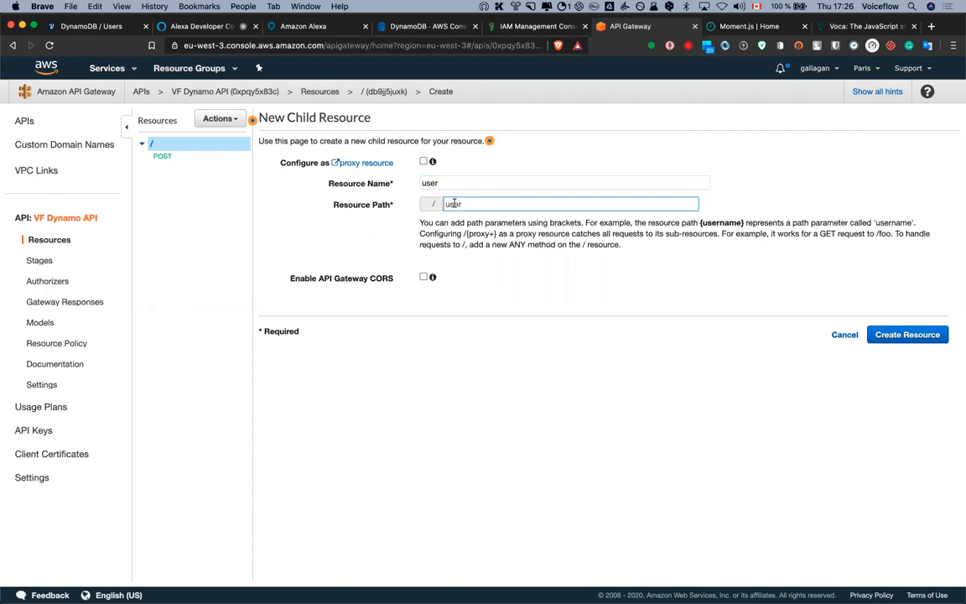
left_click(447, 204)
type("{email")
key("shift+End")
key("BackSpace")
Name the resource 'email' and create the /{email} resource
left_click(442, 183)
double_click(442, 183)
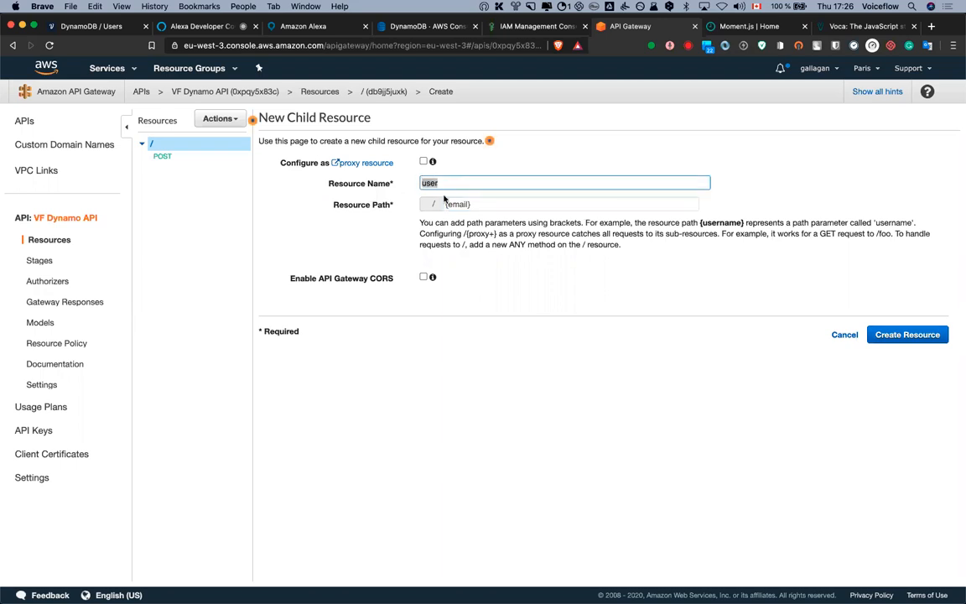
type("email")
left_click(458, 205)
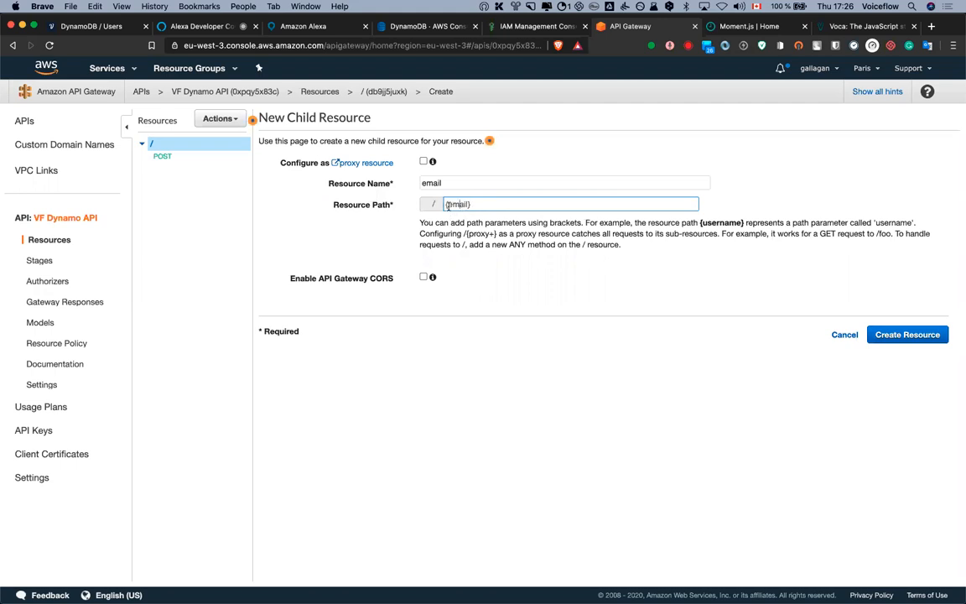
left_click(460, 182)
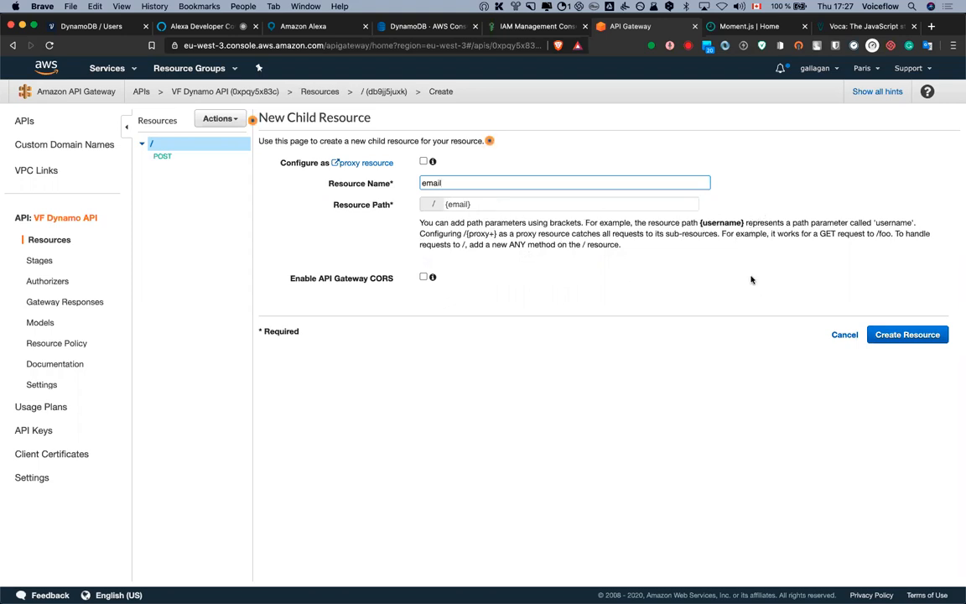
left_click_drag(445, 183, 411, 183)
left_click(450, 182)
double_click(430, 183)
left_click(458, 183)
left_click_drag(441, 183, 421, 186)
left_click(445, 180)
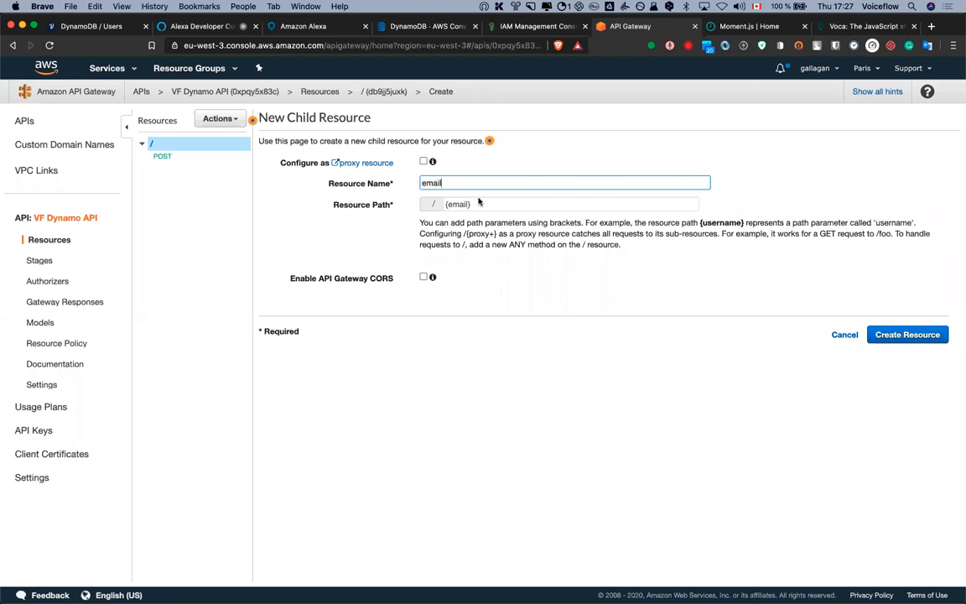
left_click(905, 334)
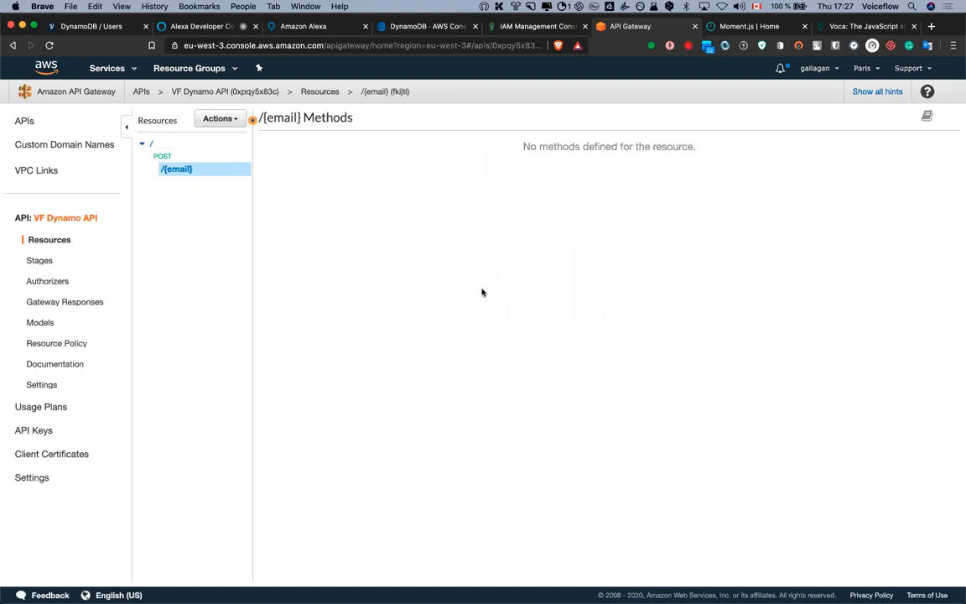
Add a GET method to /{email} with the AWS Service integration type
left_click(221, 118)
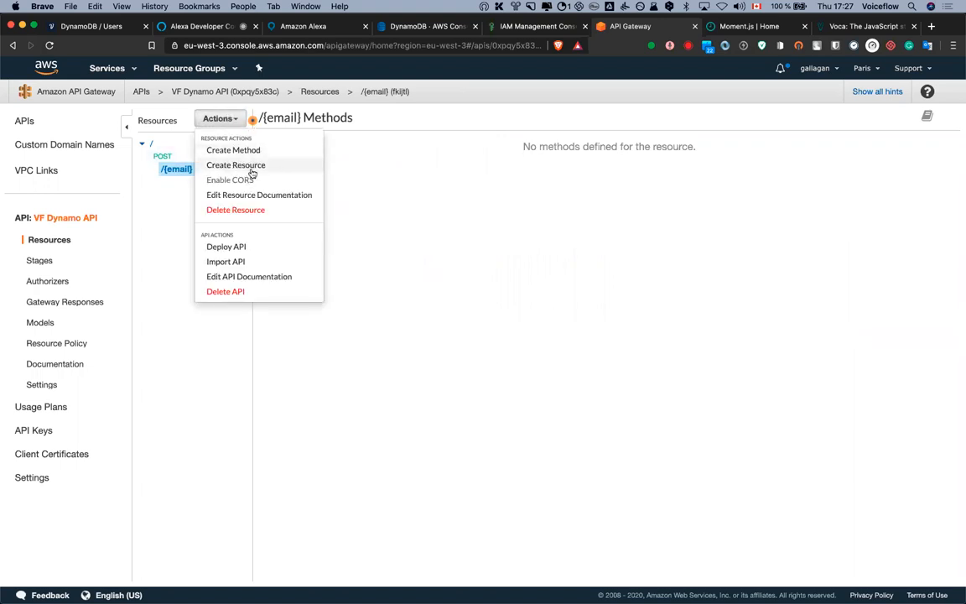
left_click(249, 150)
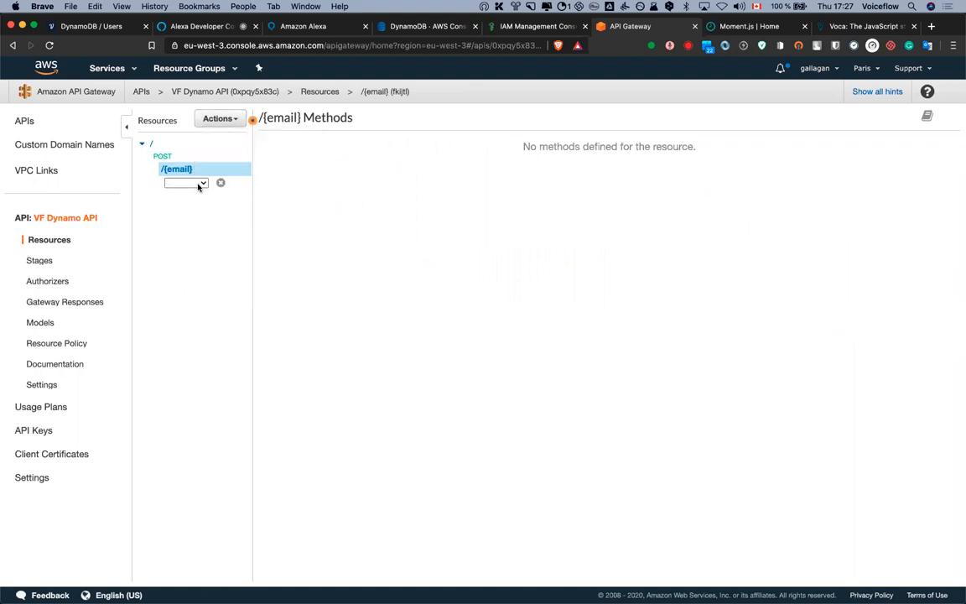
left_click(199, 185)
left_click(196, 211)
left_click(220, 183)
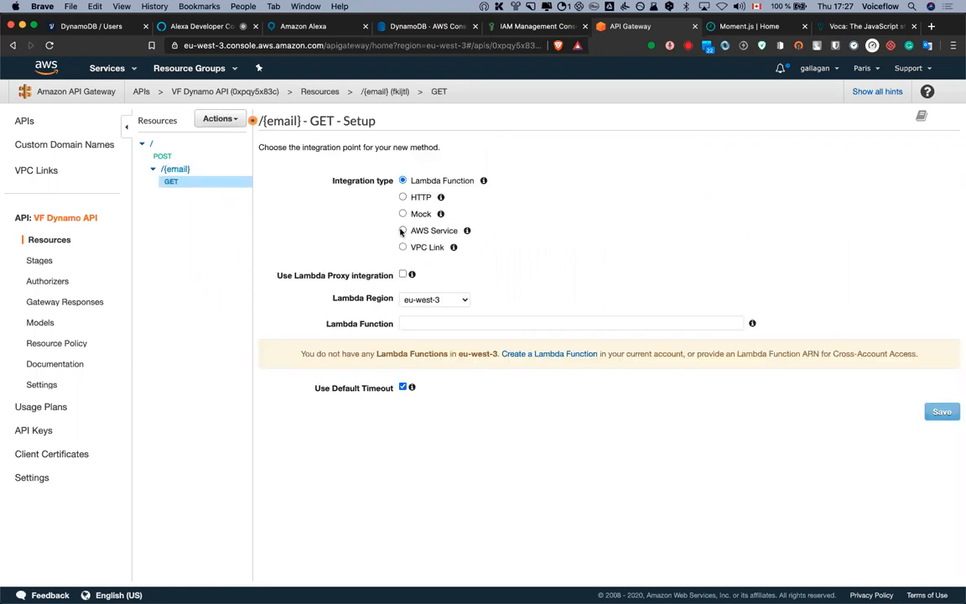
left_click(402, 230)
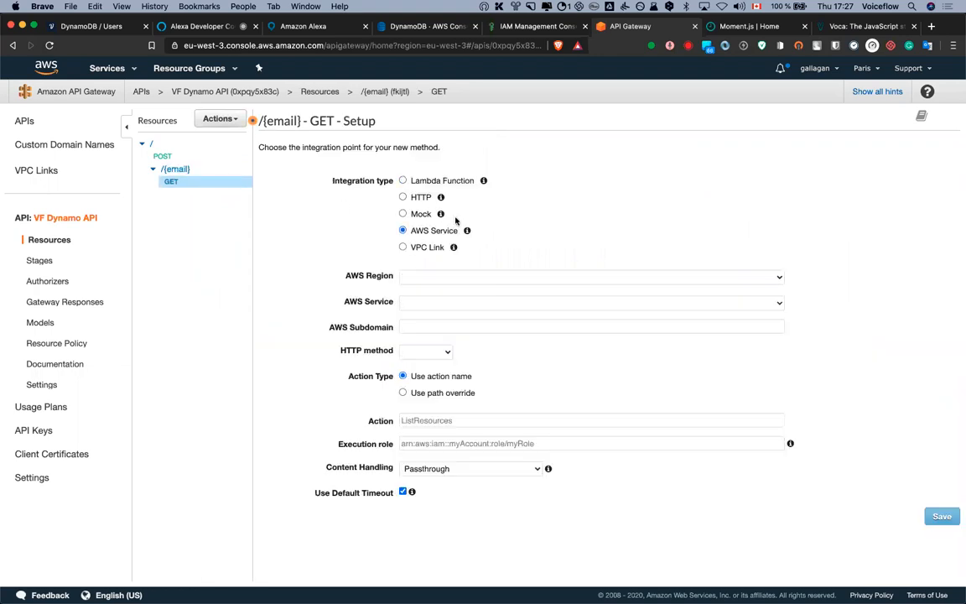
Target DynamoDB in region eu-west-3 with integration HTTP method POST
left_click(483, 276)
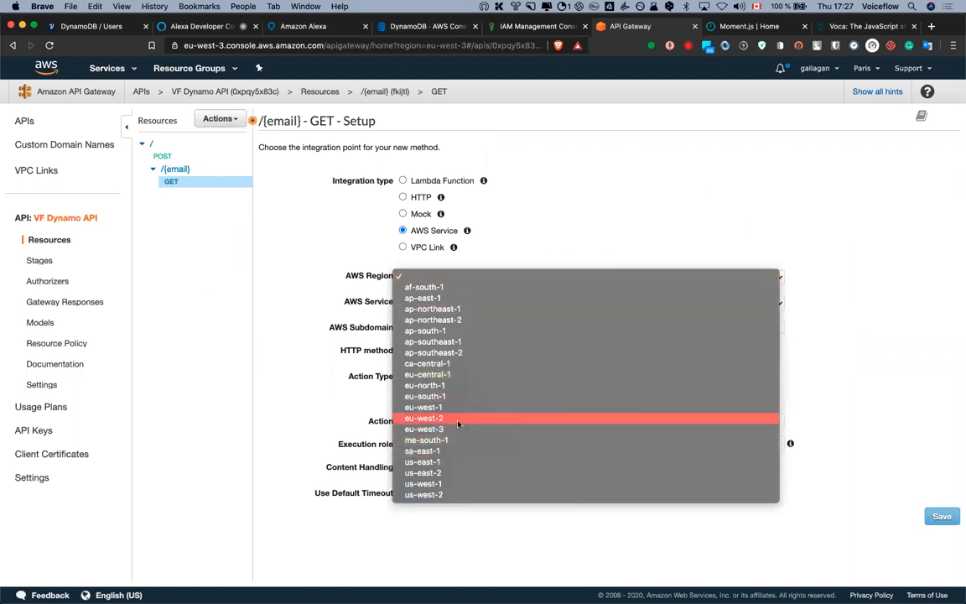
left_click(460, 430)
left_click(453, 302)
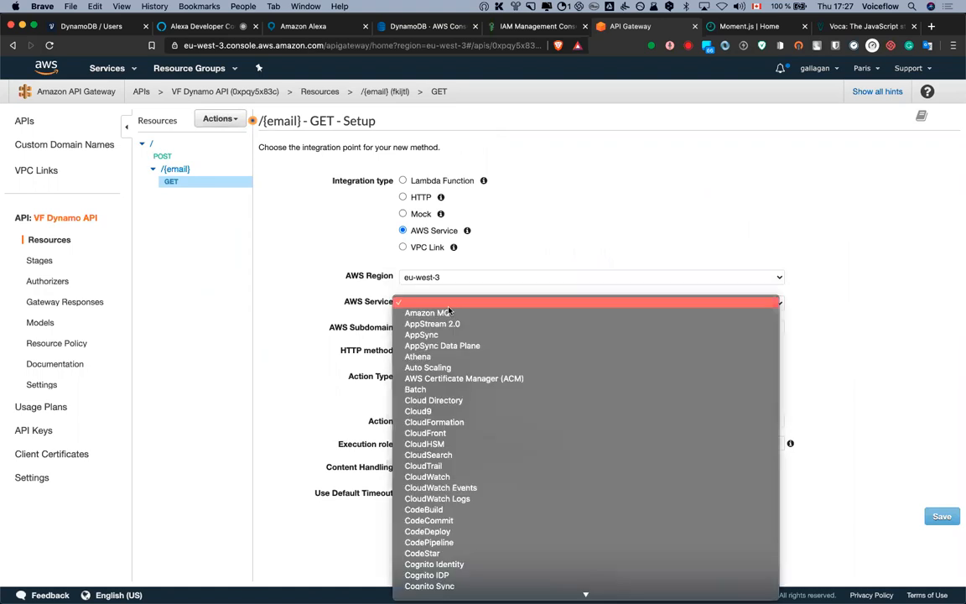
type("dy")
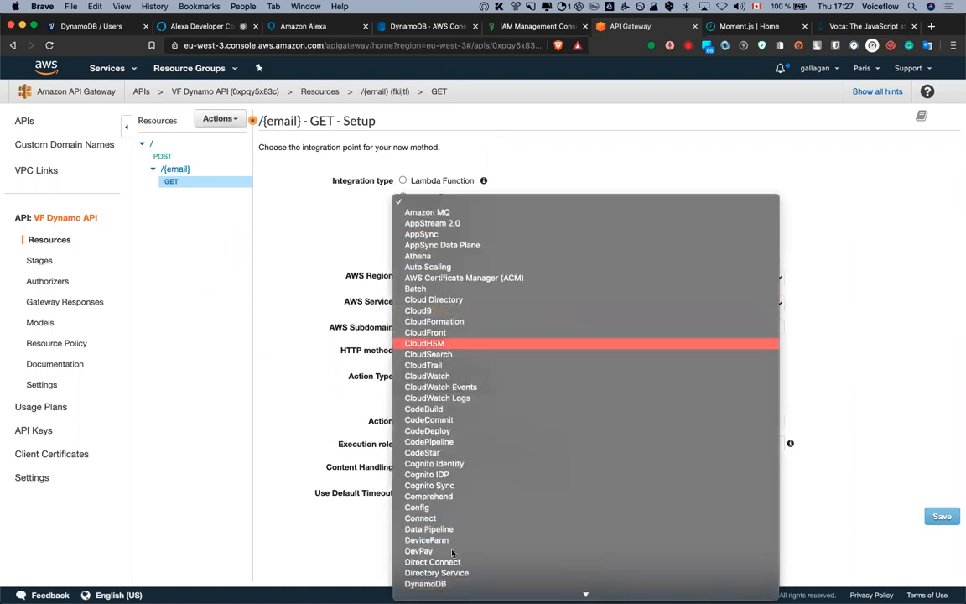
left_click(441, 532)
left_click(437, 352)
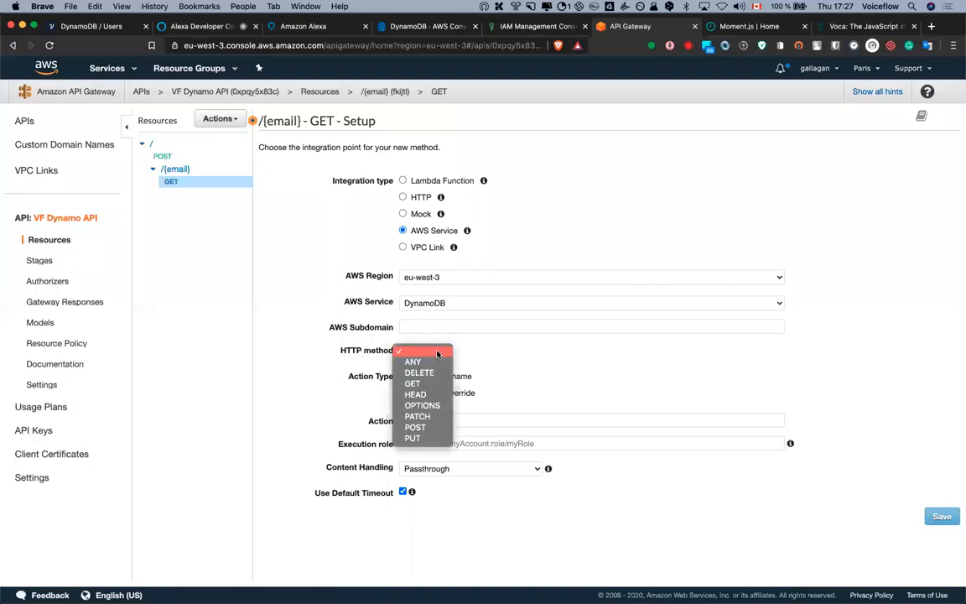
left_click(427, 429)
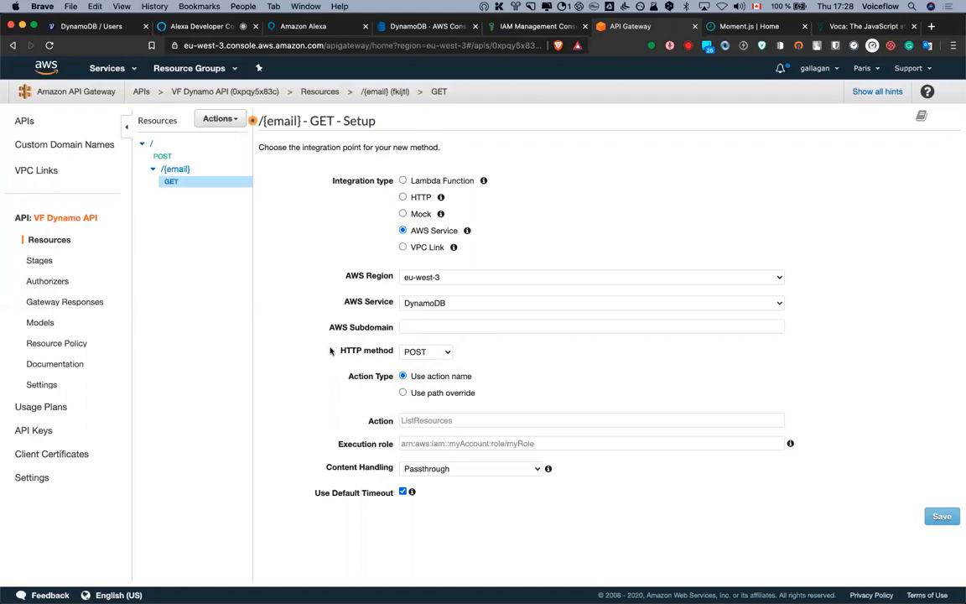
Set the integration's DynamoDB action to Query
left_click(445, 419)
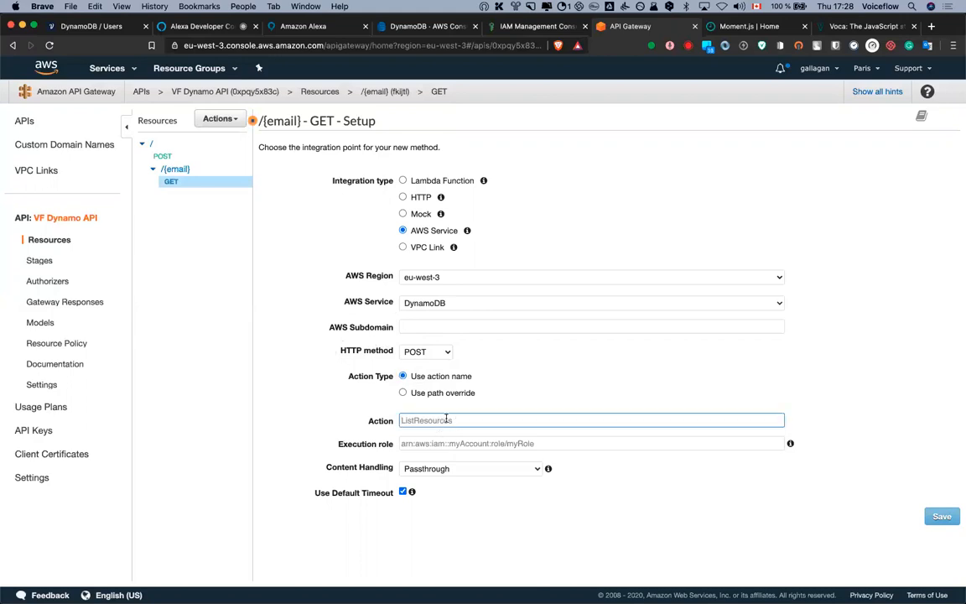
type("Query")
left_click(530, 385)
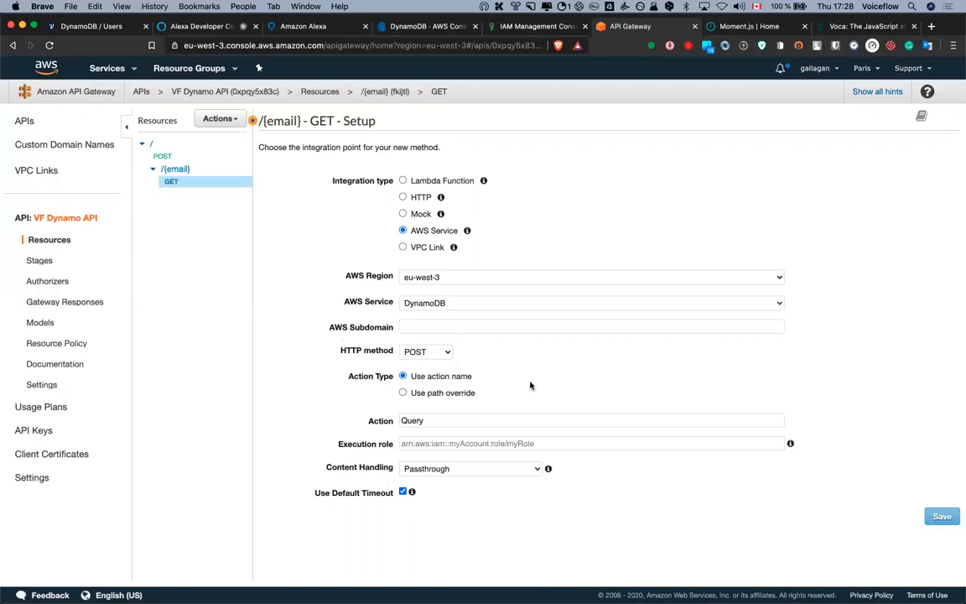
double_click(447, 420)
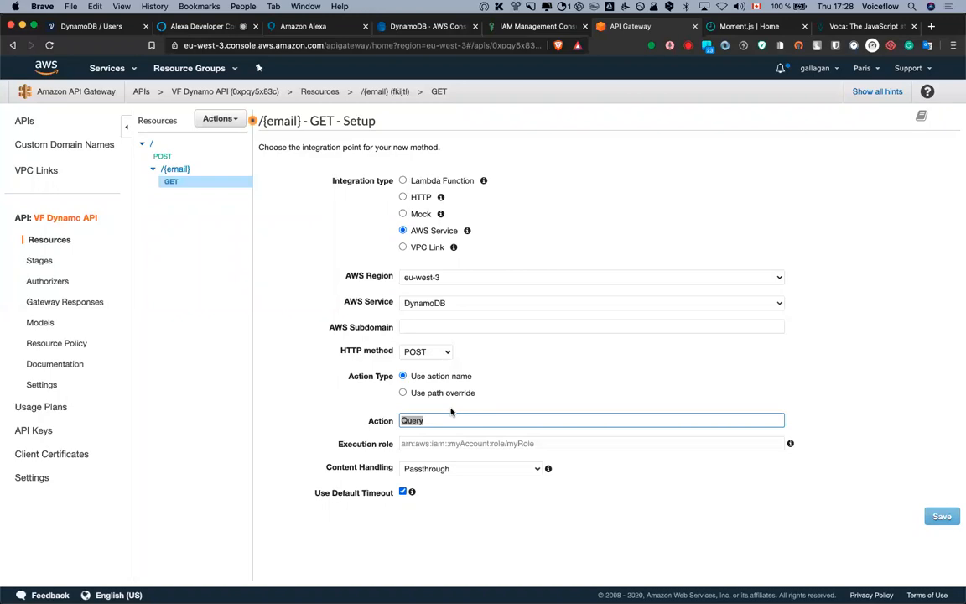
left_click(444, 419)
double_click(403, 421)
type("GetItem")
left_click_drag(435, 420, 394, 418)
type("Q")
left_click(324, 400)
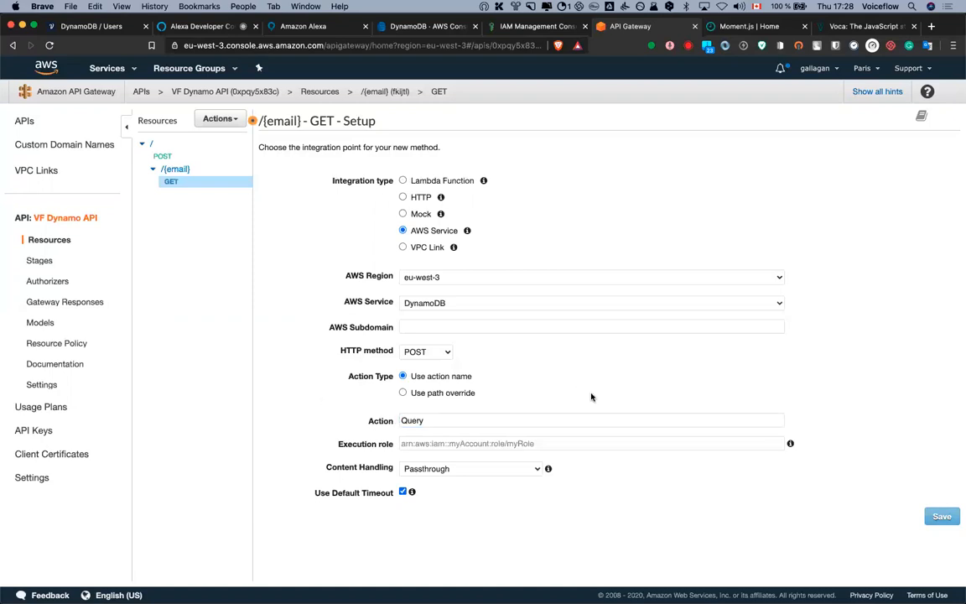
left_click(557, 444)
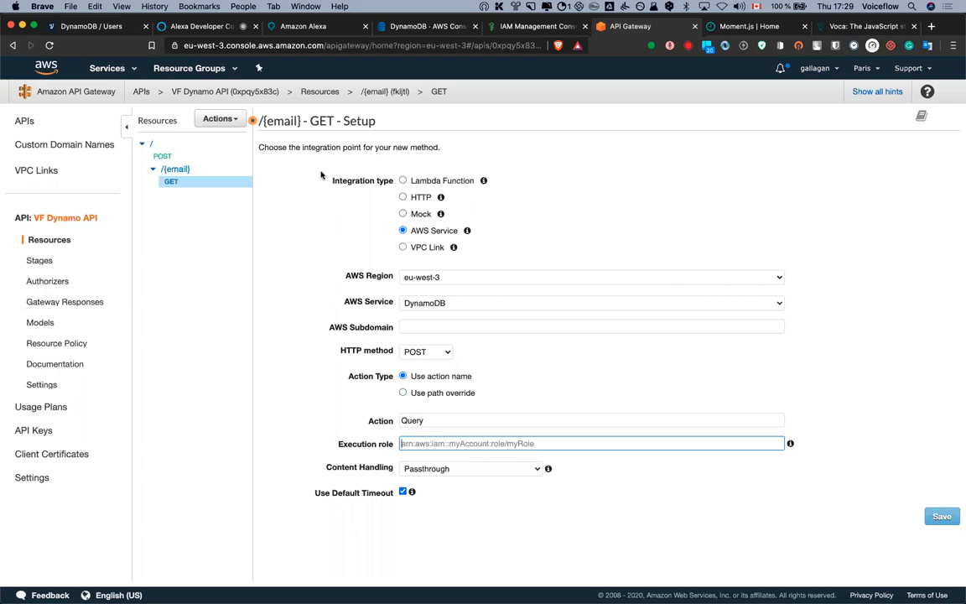
Paste the VF-DynamoDB-API role ARN as the GET integration's execution role and save
left_click(507, 30)
left_click(578, 181)
left_click(631, 28)
right_click(429, 443)
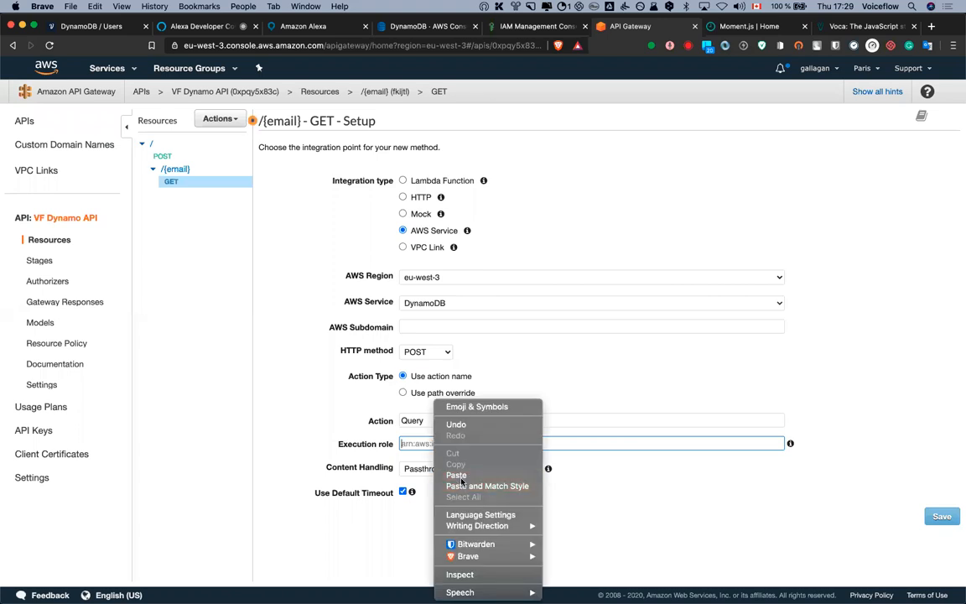
left_click(456, 475)
key("Return")
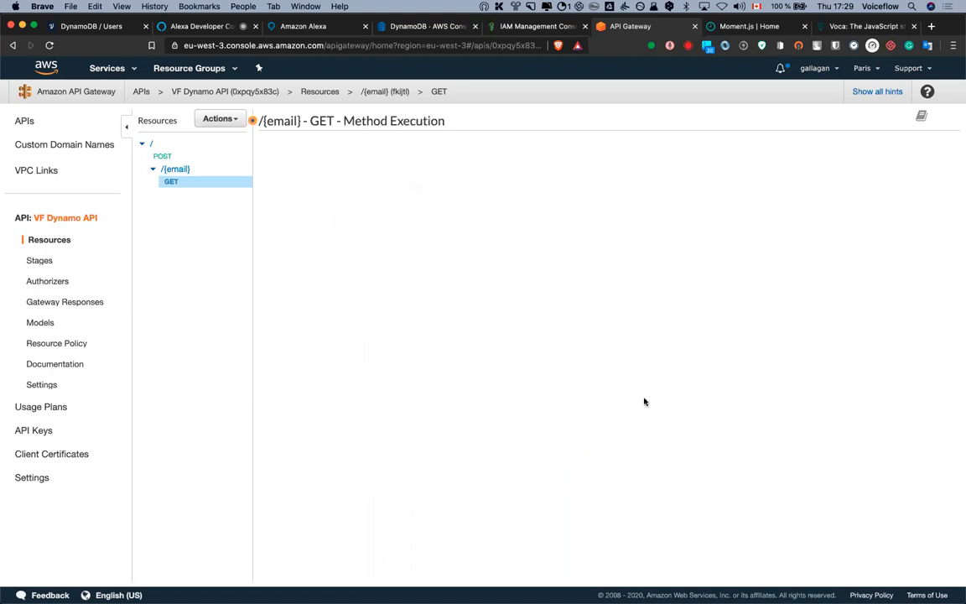
left_click_drag(764, 447, 725, 456)
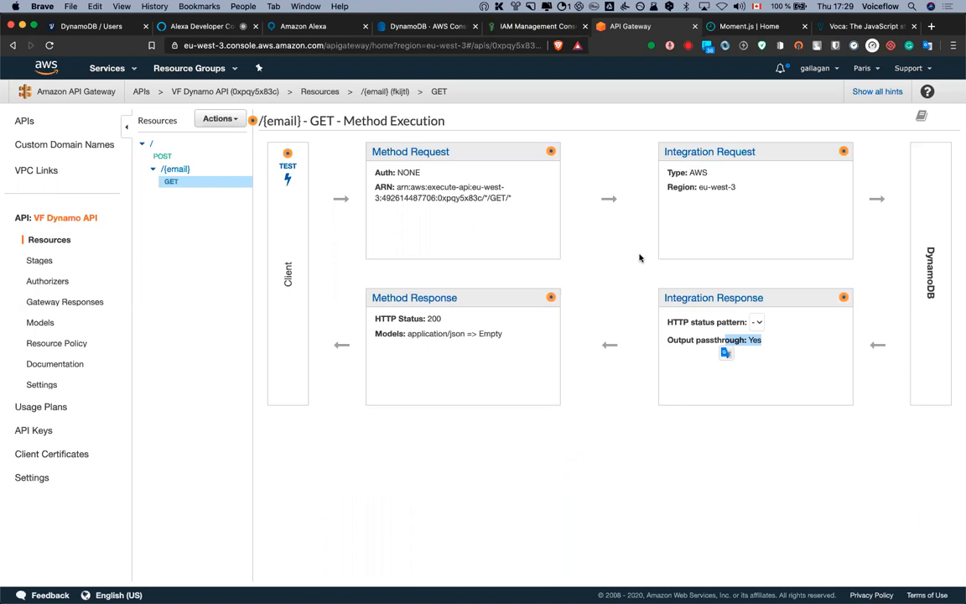
left_click(698, 157)
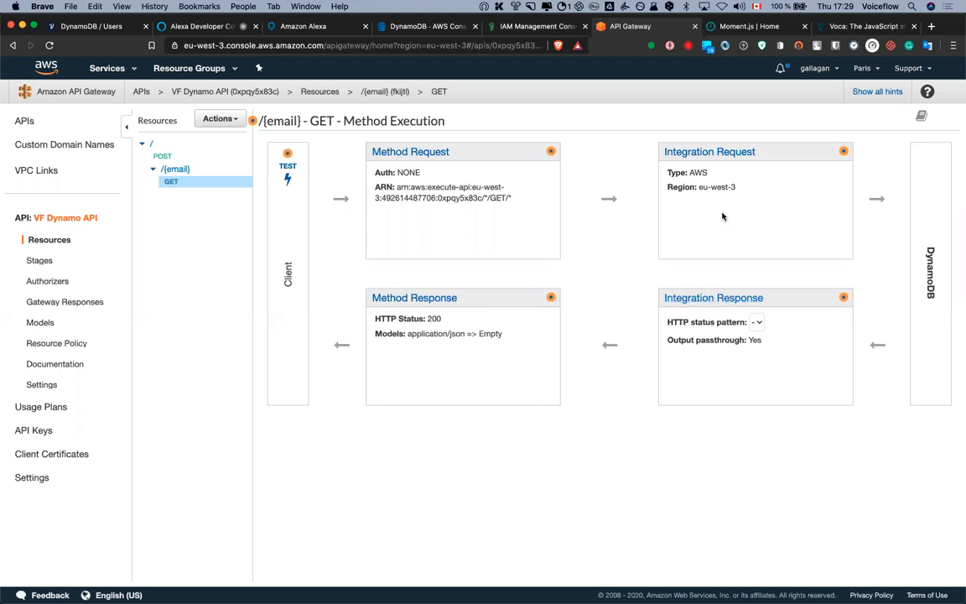
Add an application/json request mapping template that allows only defined content types
left_click(717, 153)
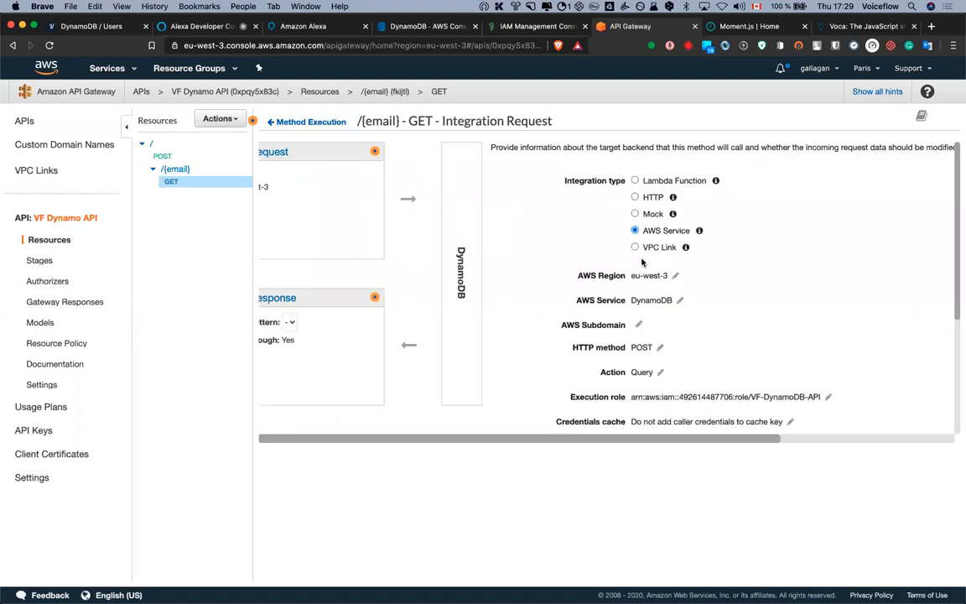
scroll(657, 337, "down", 1)
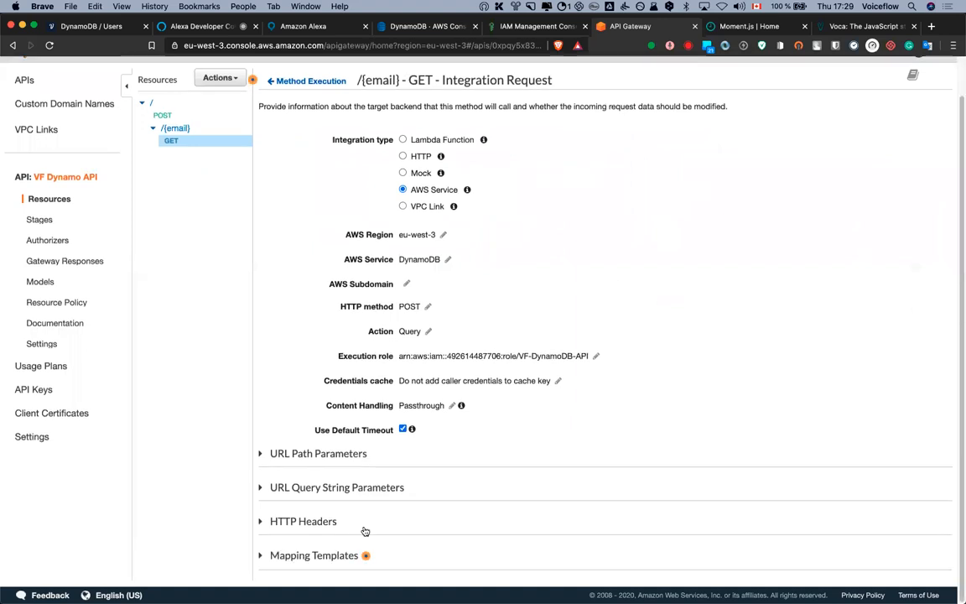
left_click(326, 557)
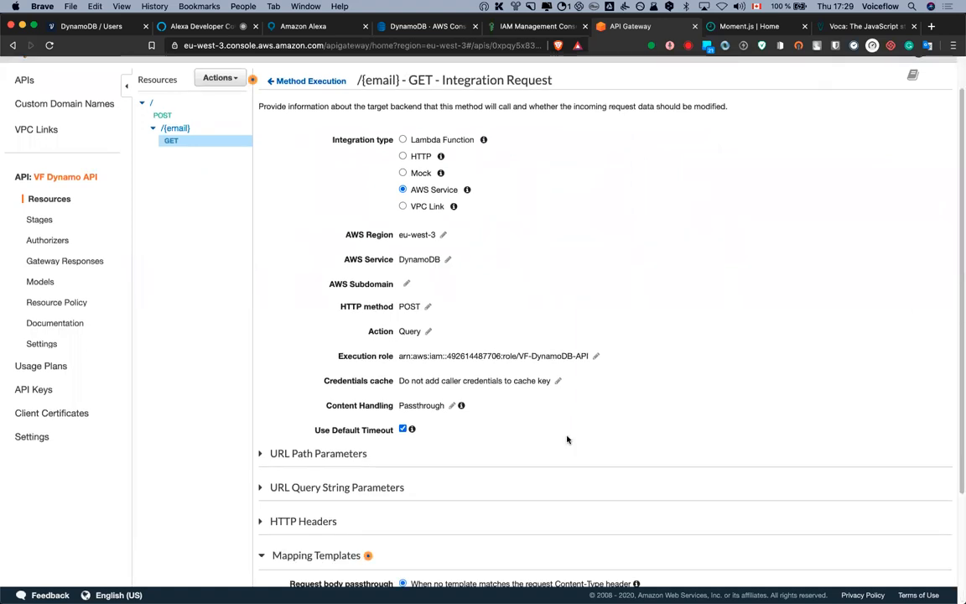
scroll(567, 440, "down", 4)
left_click(487, 556)
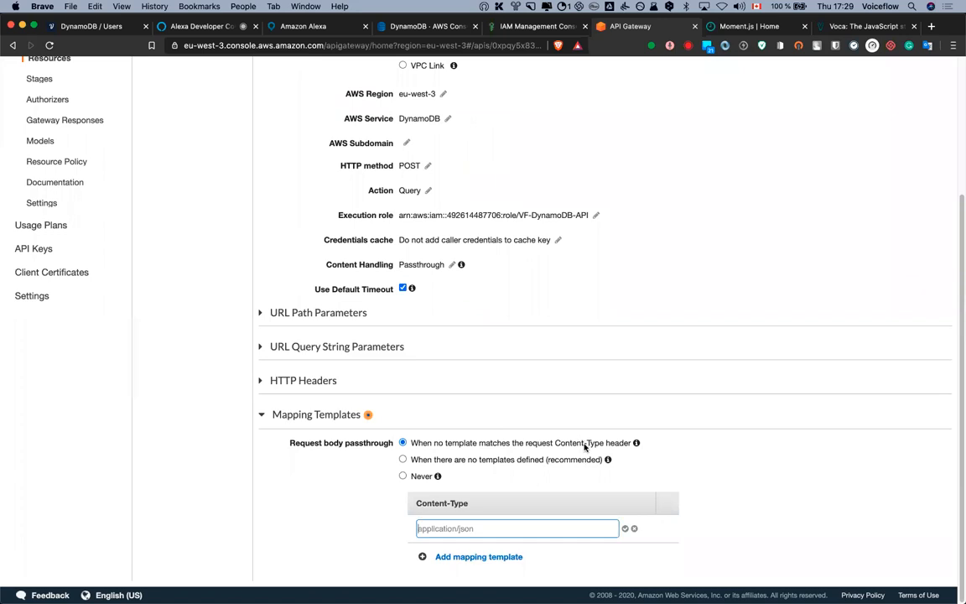
type("application")
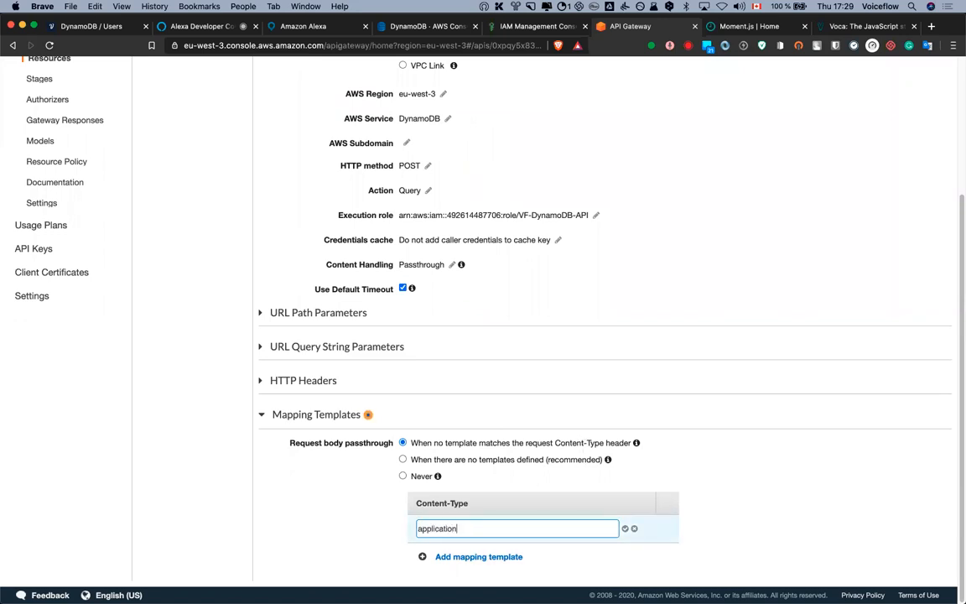
type("/json")
left_click(625, 529)
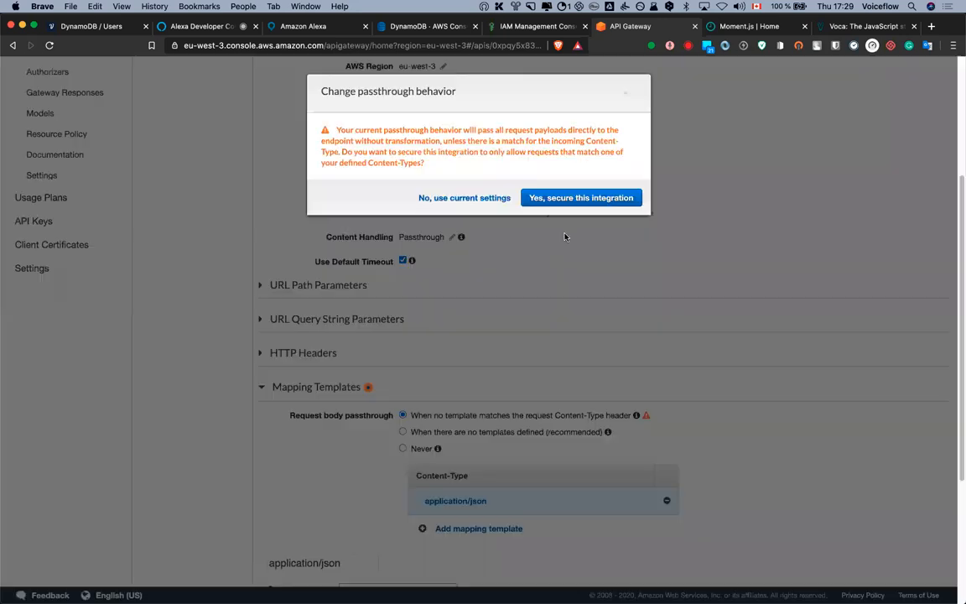
left_click(544, 197)
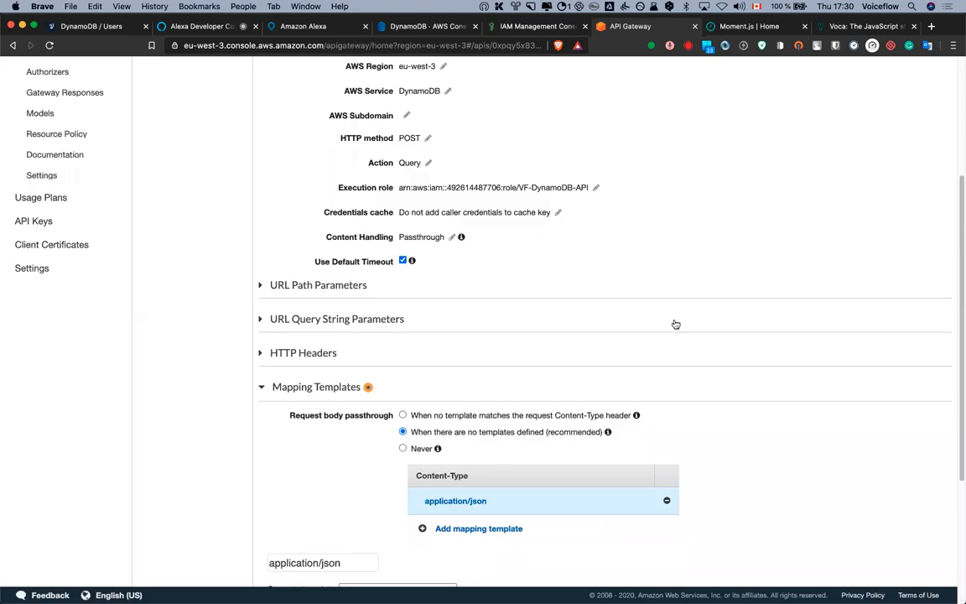
Paste the Query template for the users table by email path parameter and save
scroll(784, 437, "down", 3)
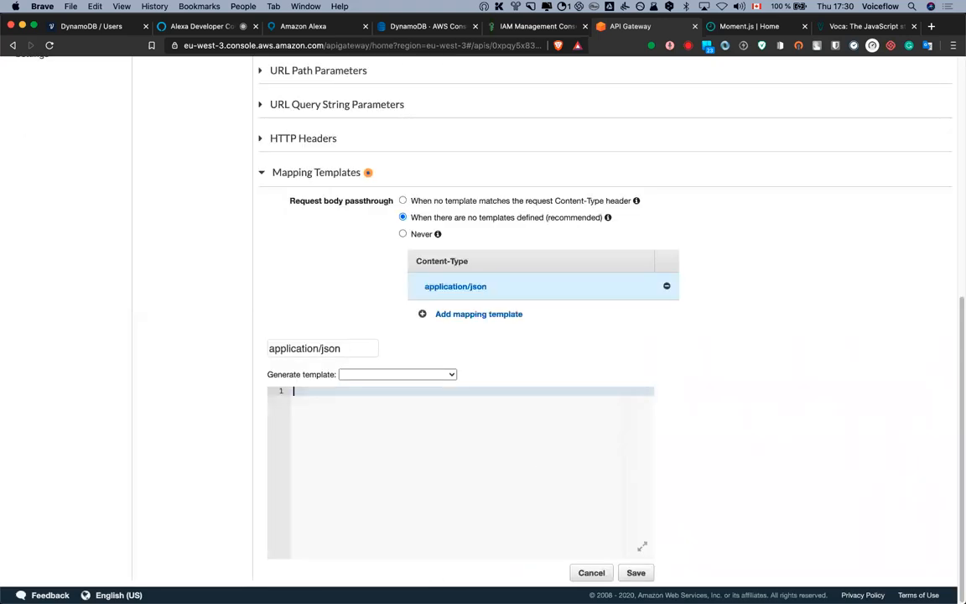
key("super+shift+v")
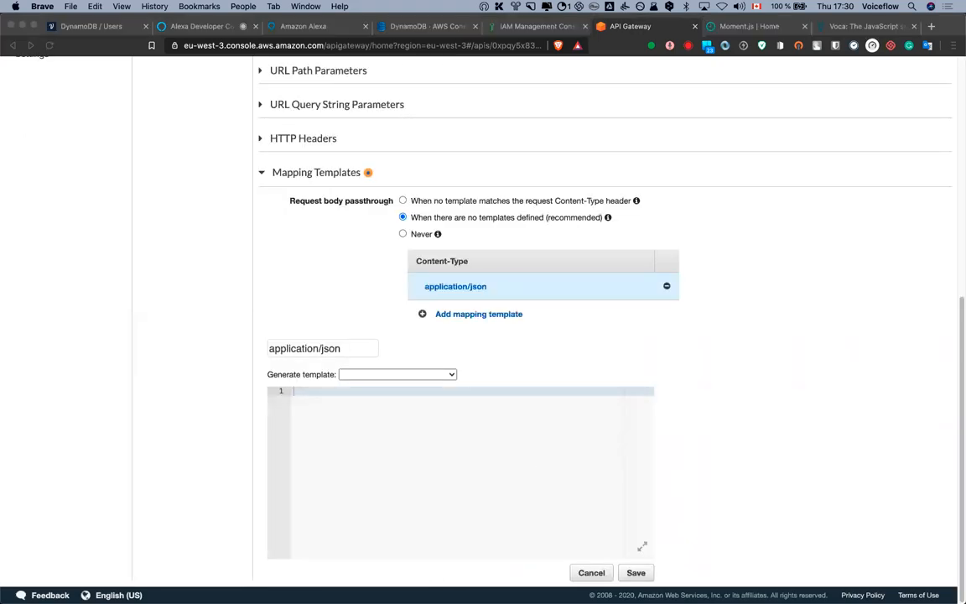
key("super+c")
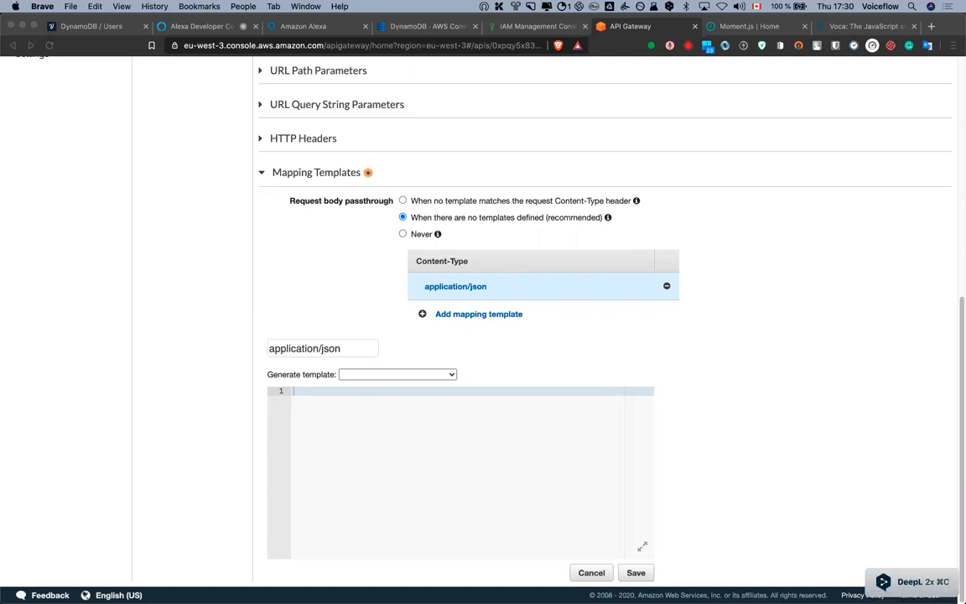
left_click(464, 450)
key("super+v")
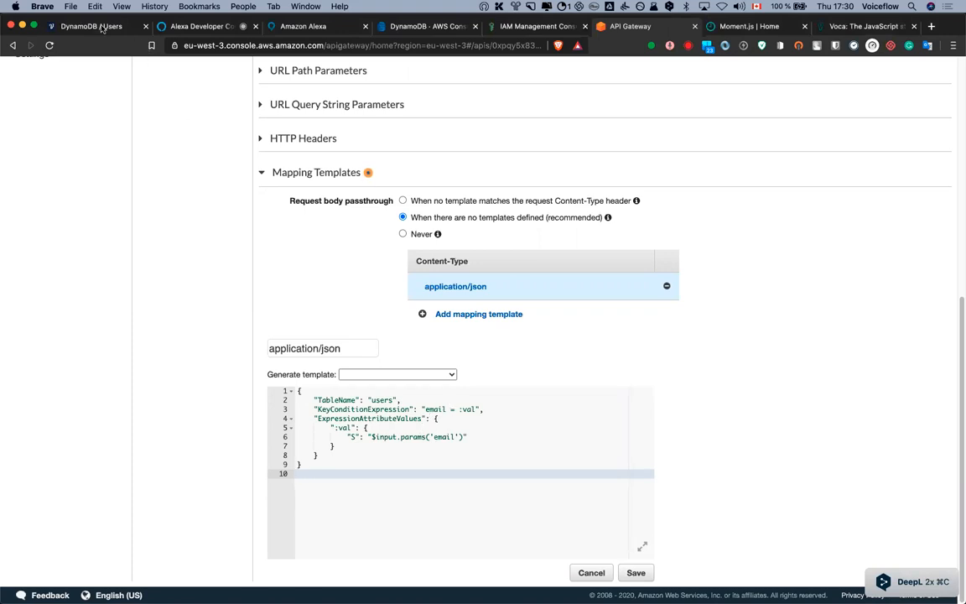
left_click(376, 31)
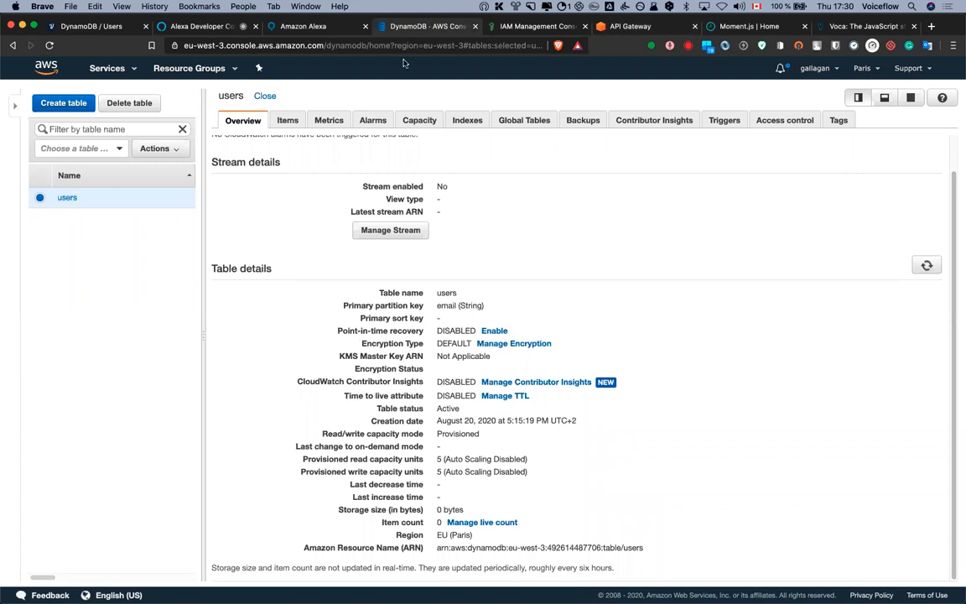
left_click(631, 31)
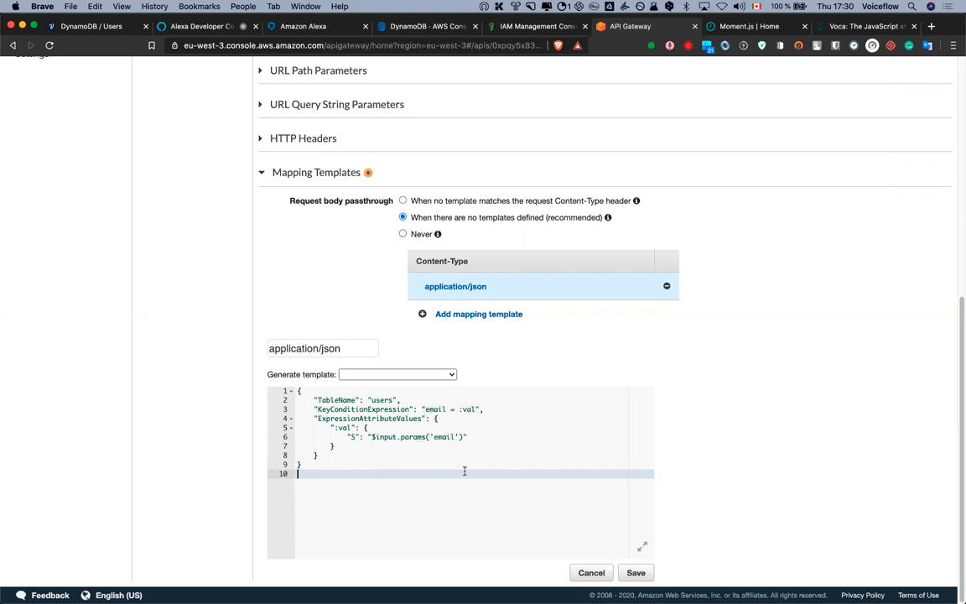
left_click(641, 574)
scroll(216, 356, "up", 5)
scroll(210, 277, "up", 1)
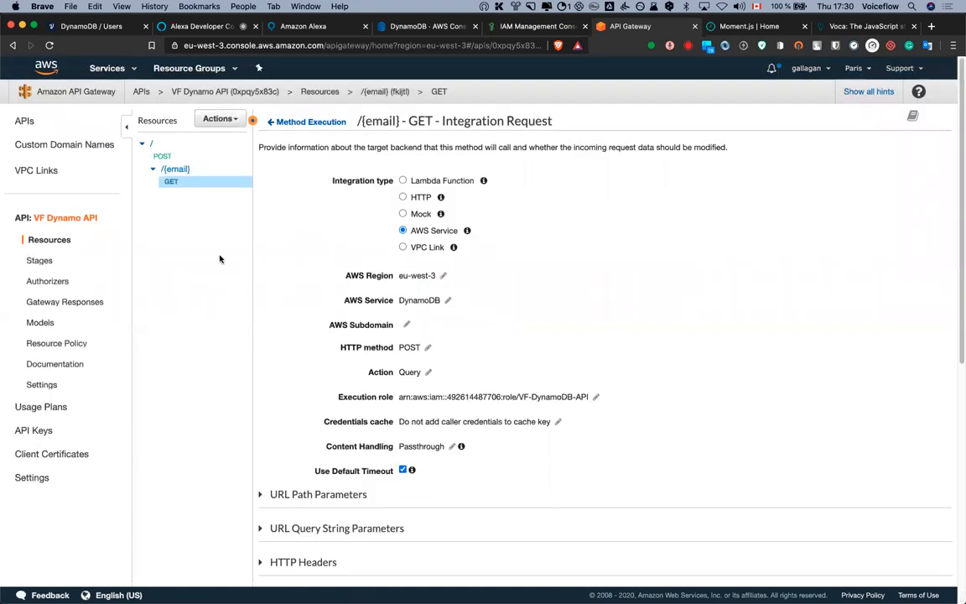
Open the application/json mapping template of the GET method's 200 integration response
left_click(307, 122)
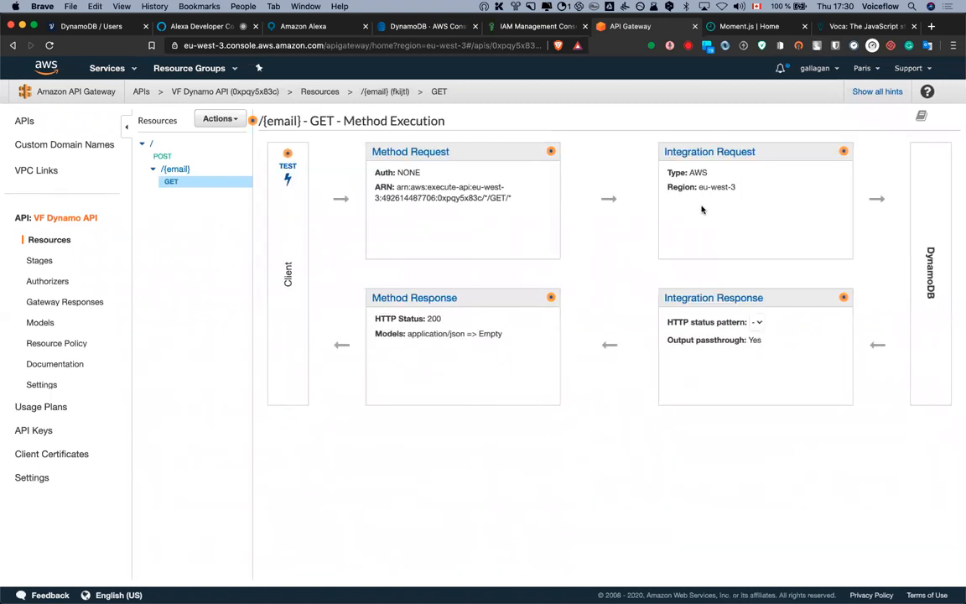
left_click(714, 297)
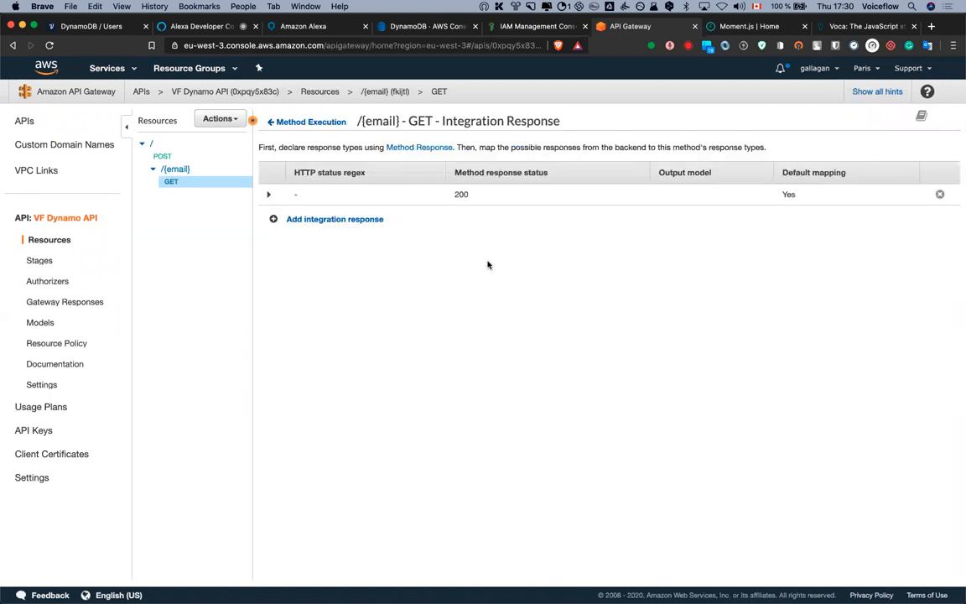
left_click(270, 196)
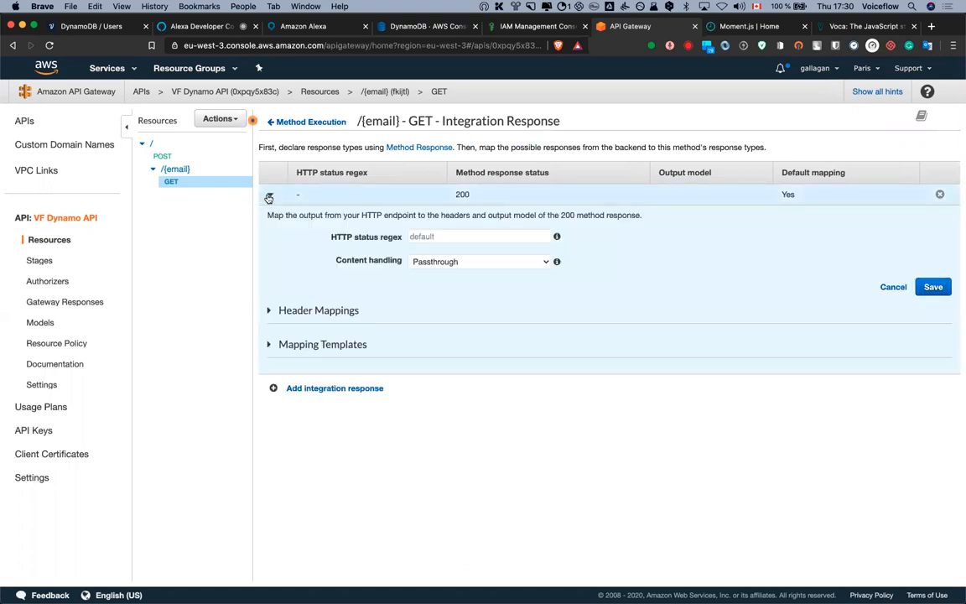
left_click(269, 196)
left_click(269, 196)
left_click(327, 344)
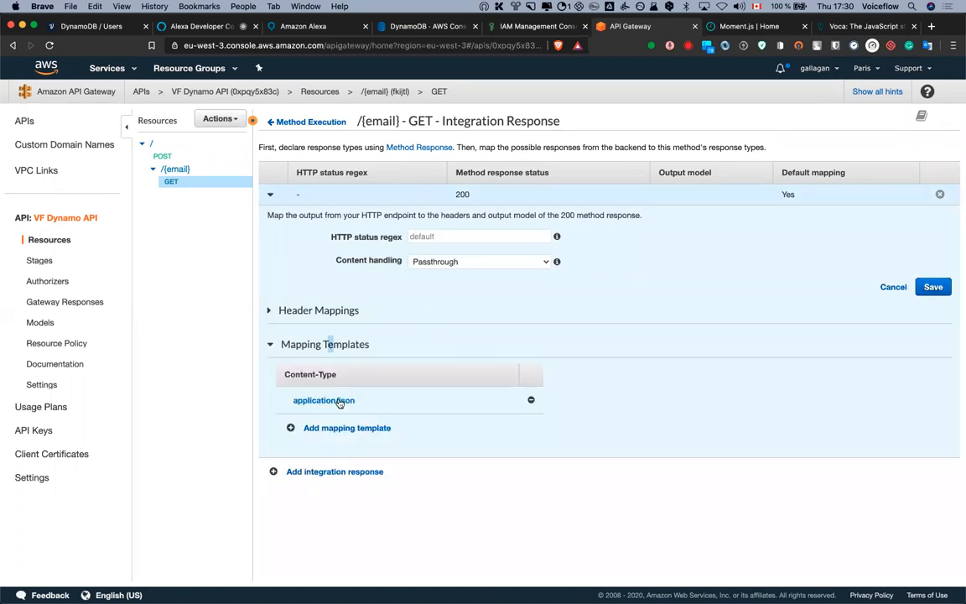
left_click(339, 403)
Paste the response template mapping each item's email, name and score
scroll(661, 241, "down", 2)
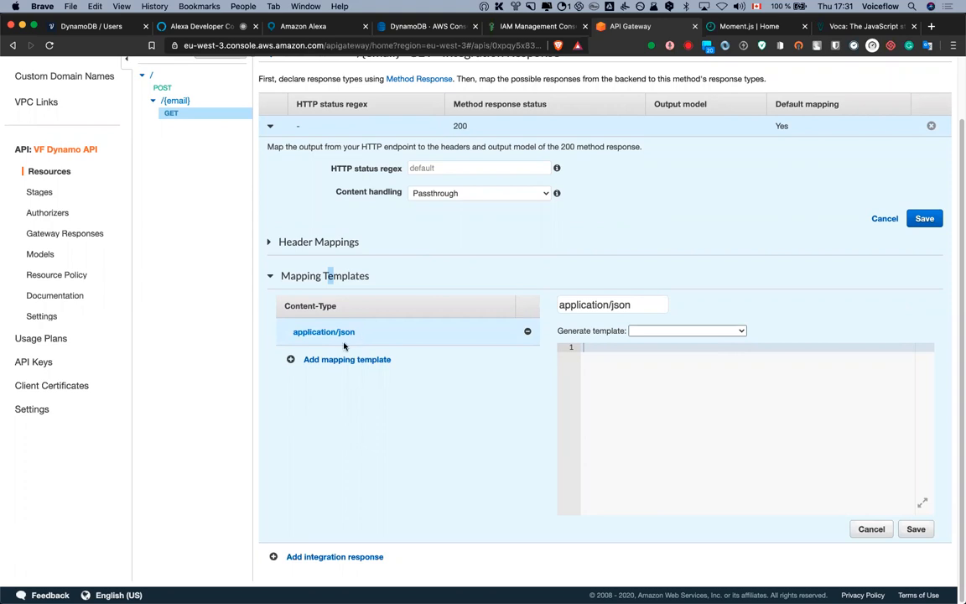
left_click(686, 392)
key("super+Tab")
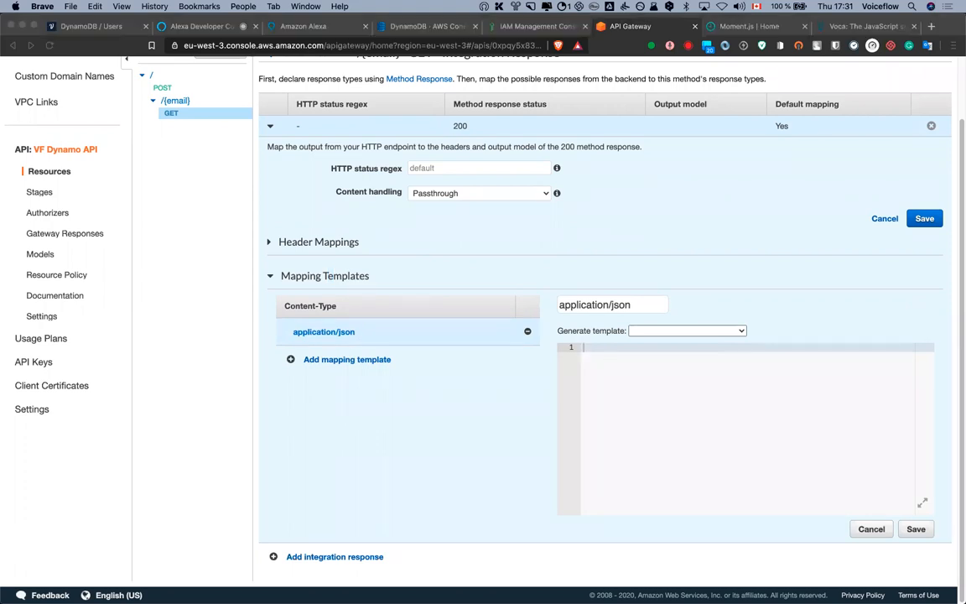
key("super+c")
left_click(689, 385)
key("super+v")
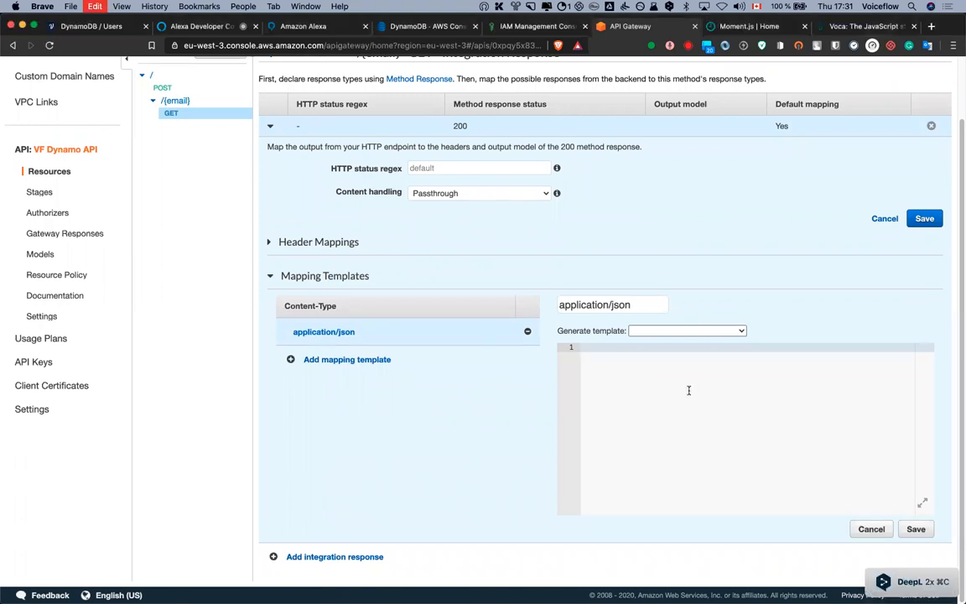
scroll(748, 439, "up", 3)
scroll(770, 443, "down", 1)
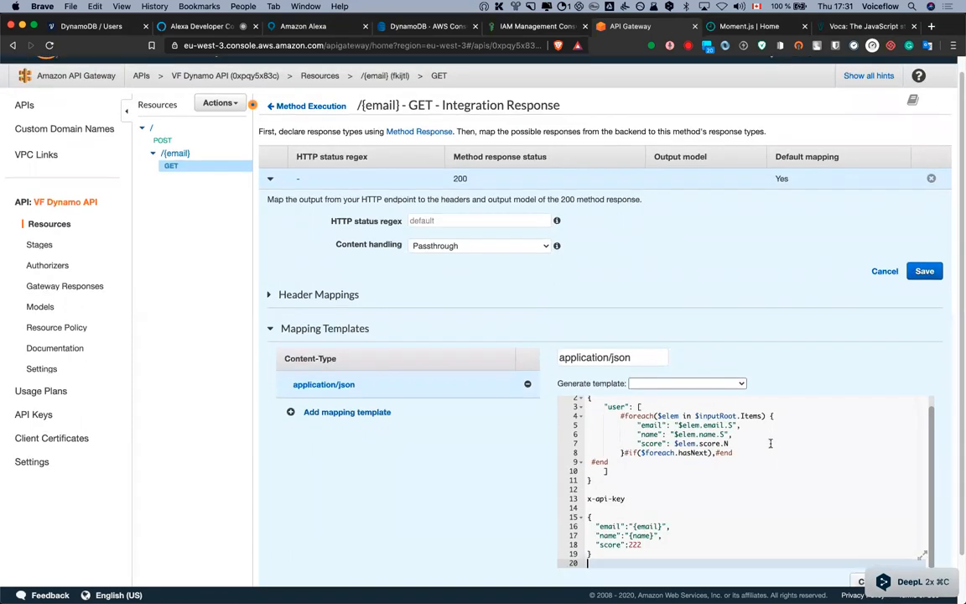
Rename the score mapping to sessions, using $elem.sessions.N
scroll(770, 443, "up", 1)
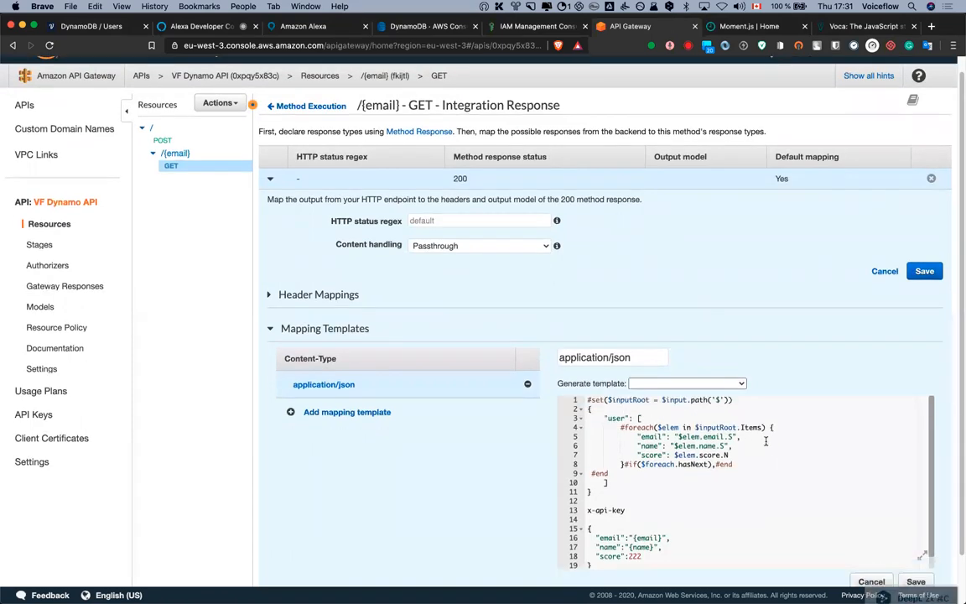
double_click(643, 455)
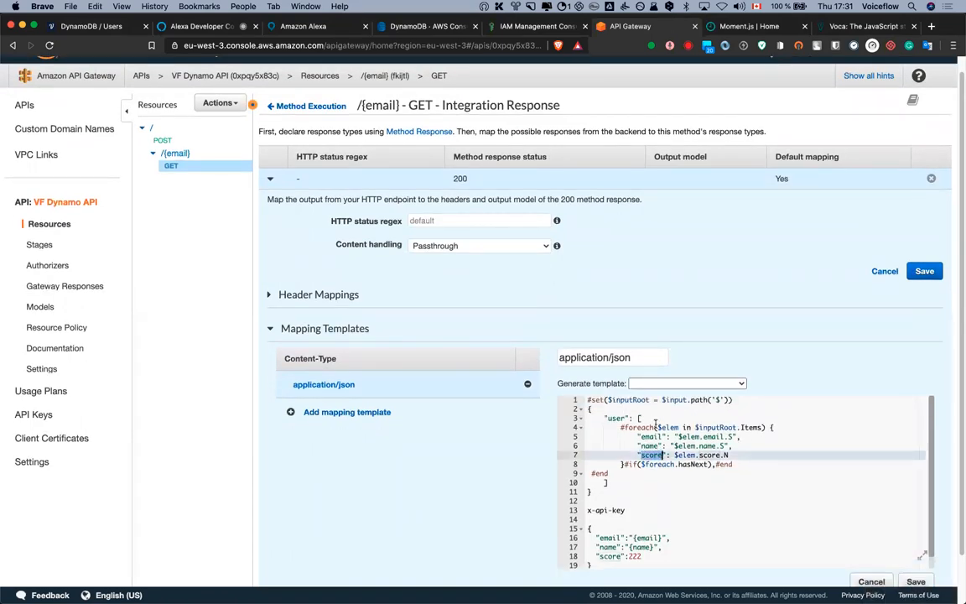
type("session")
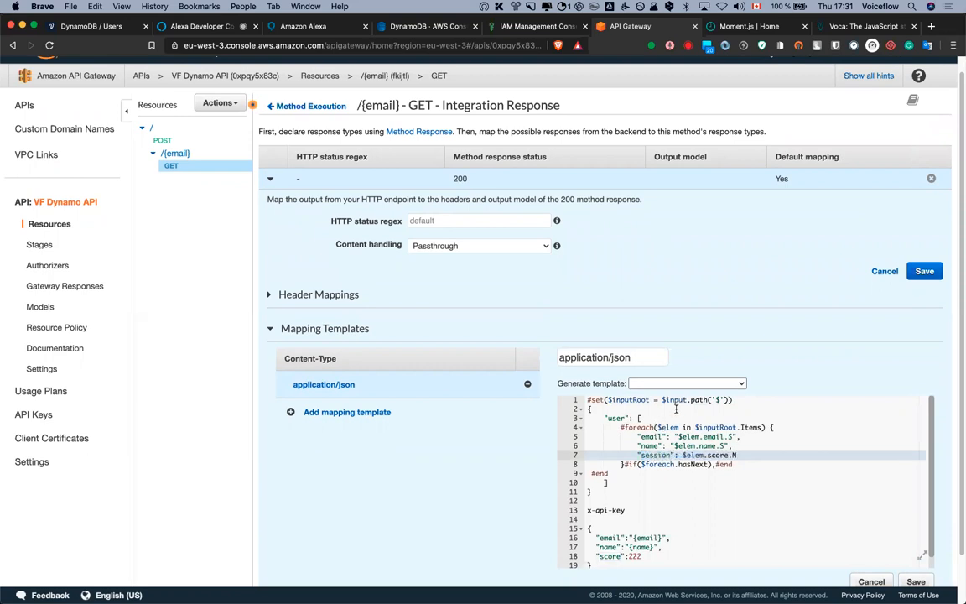
left_click(708, 456)
left_click_drag(728, 455, 709, 455)
type("sessions")
left_click(672, 456)
type("s")
Add a "date": "$elem.date.S" line after the sessions mapping
left_click_drag(735, 446, 637, 446)
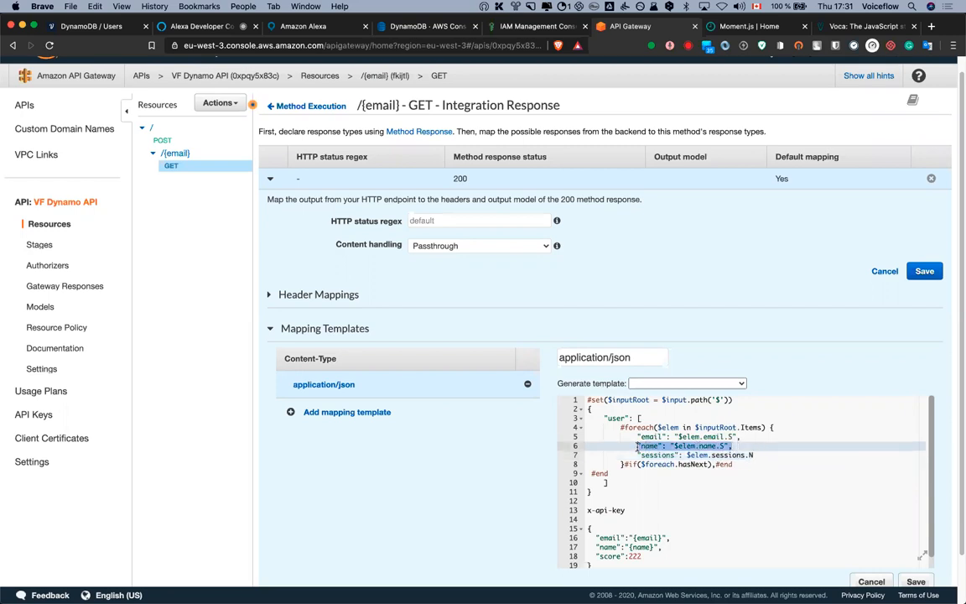
key("super+c")
left_click(768, 457)
type(",")
key("Return")
key("super+v")
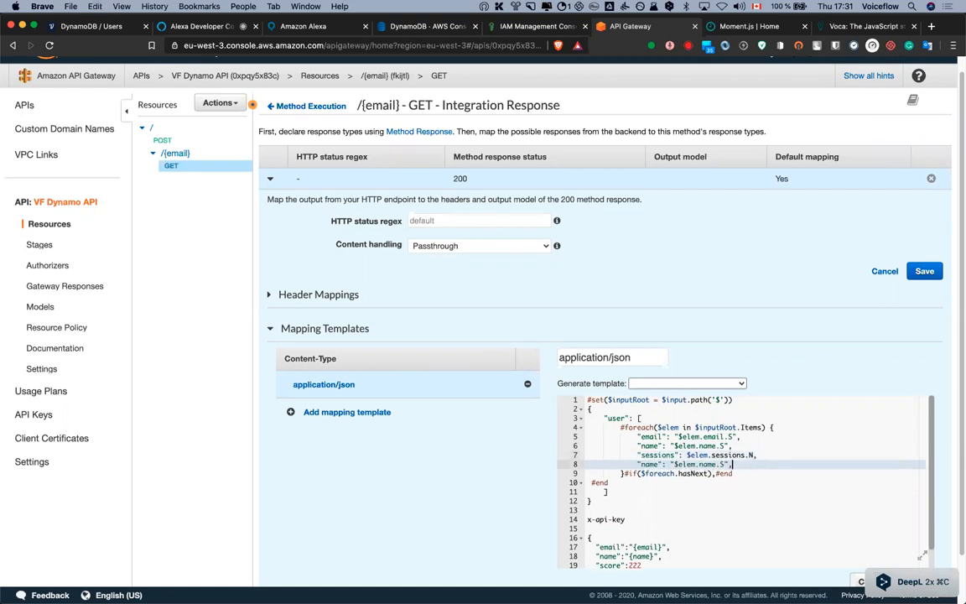
double_click(648, 464)
type("date")
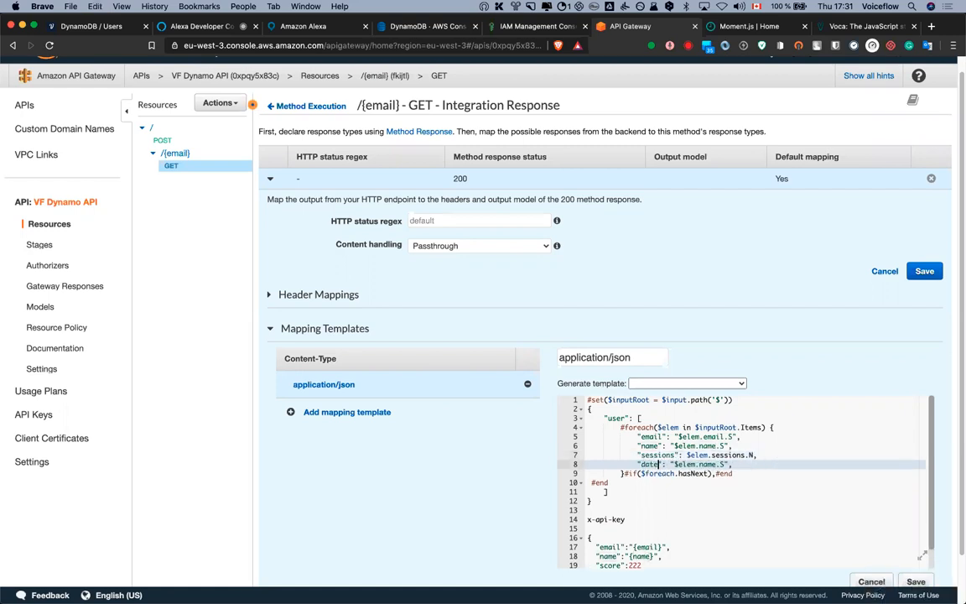
double_click(709, 464)
type("date")
Delete the leftover x-api-key lines and save the response template
left_click(738, 482)
scroll(731, 470, "down", 1)
scroll(728, 457, "up", 2)
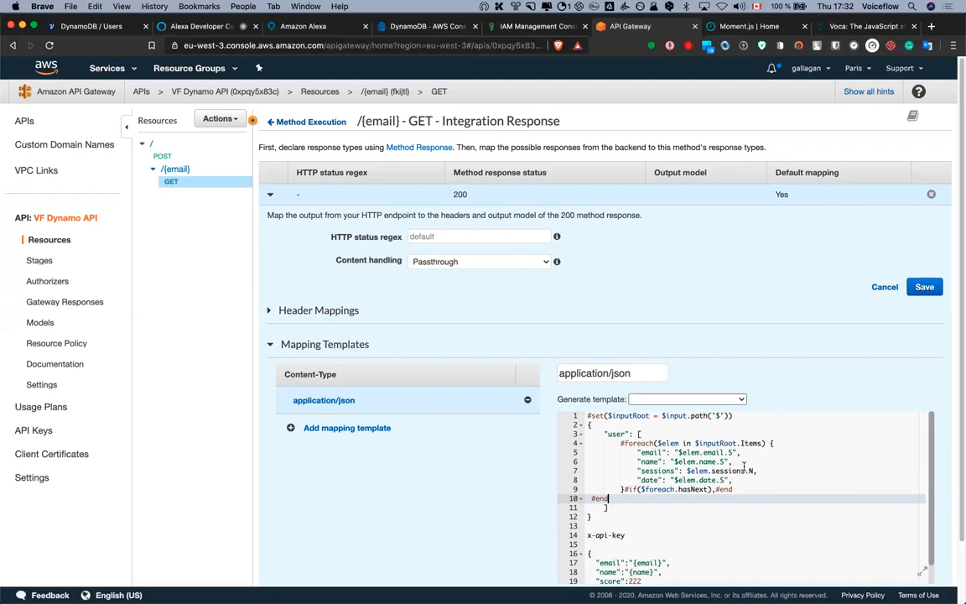
scroll(752, 471, "down", 3)
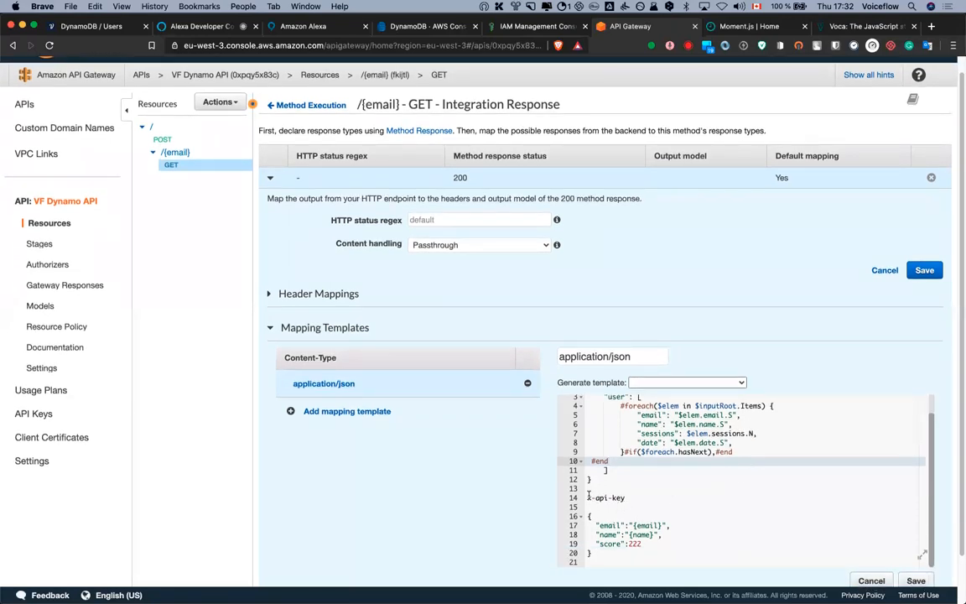
left_click_drag(738, 491, 629, 554)
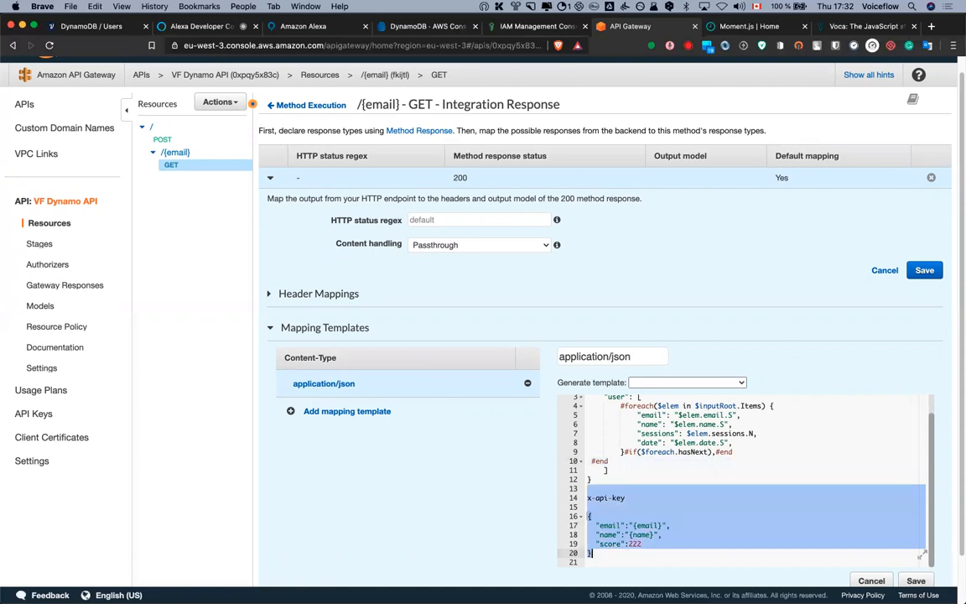
key("BackSpace")
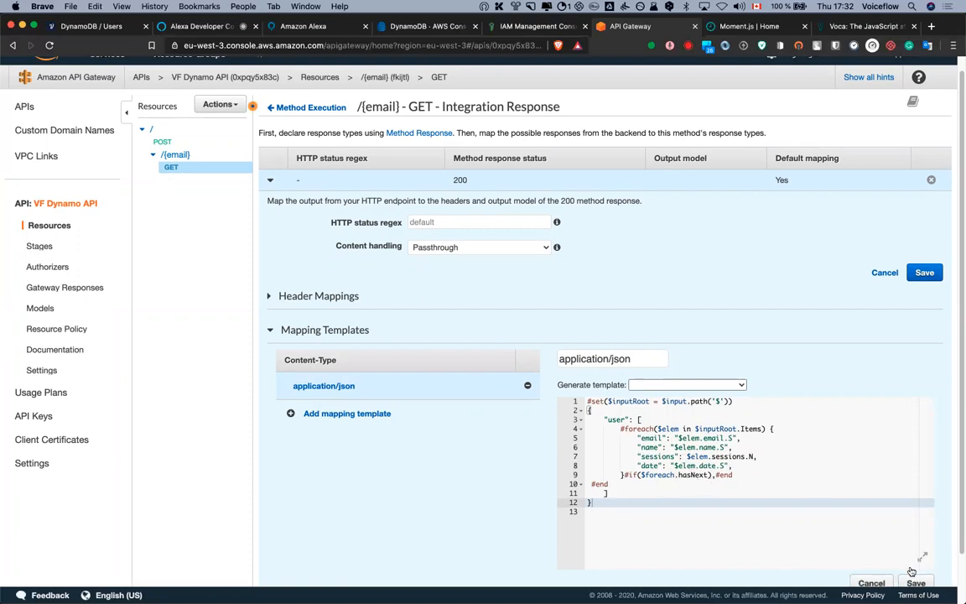
left_click(925, 272)
Open the POST method's application/json request mapping template
left_click(167, 144)
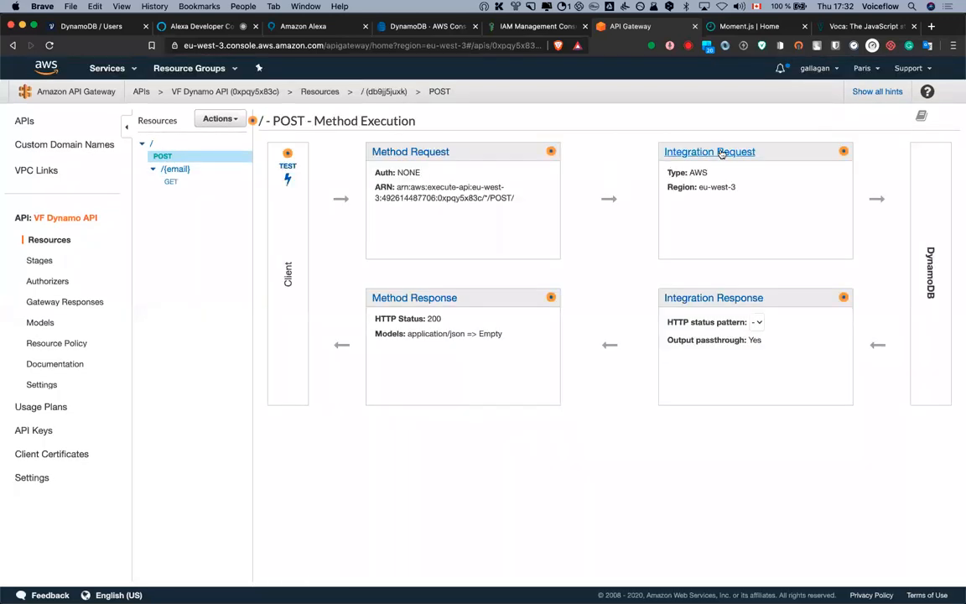
left_click(718, 153)
scroll(504, 369, "down", 2)
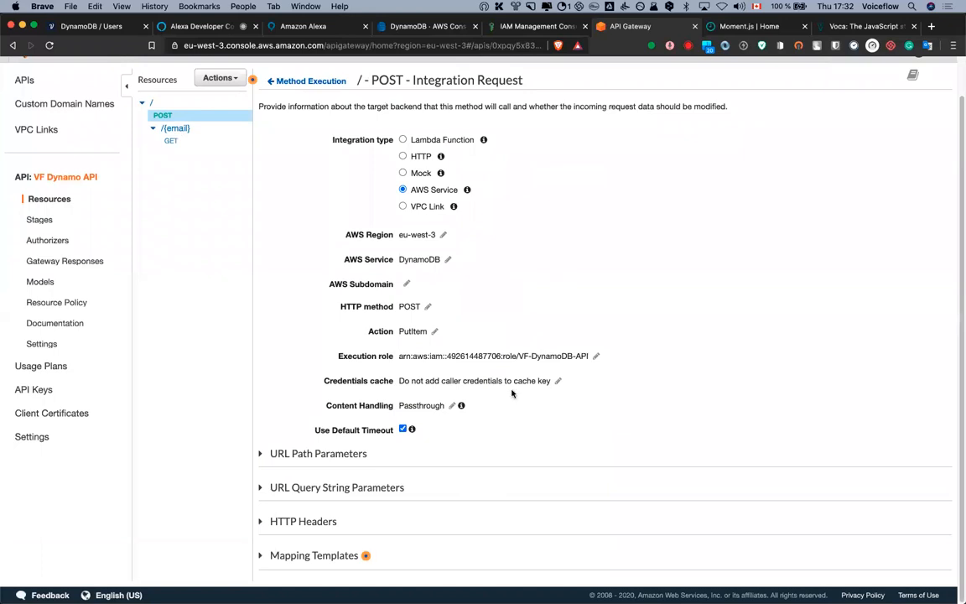
left_click(333, 556)
scroll(374, 395, "down", 3)
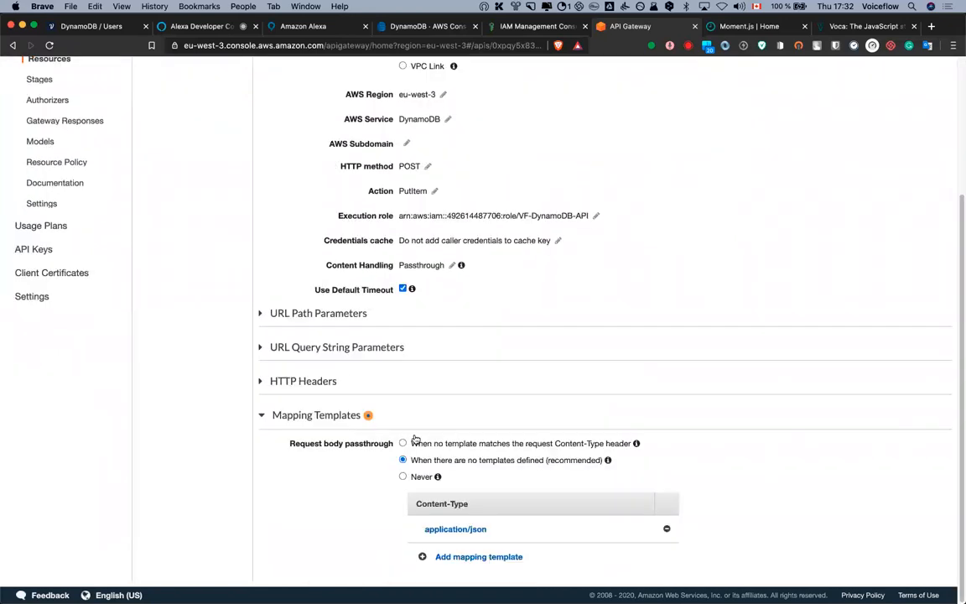
left_click(467, 530)
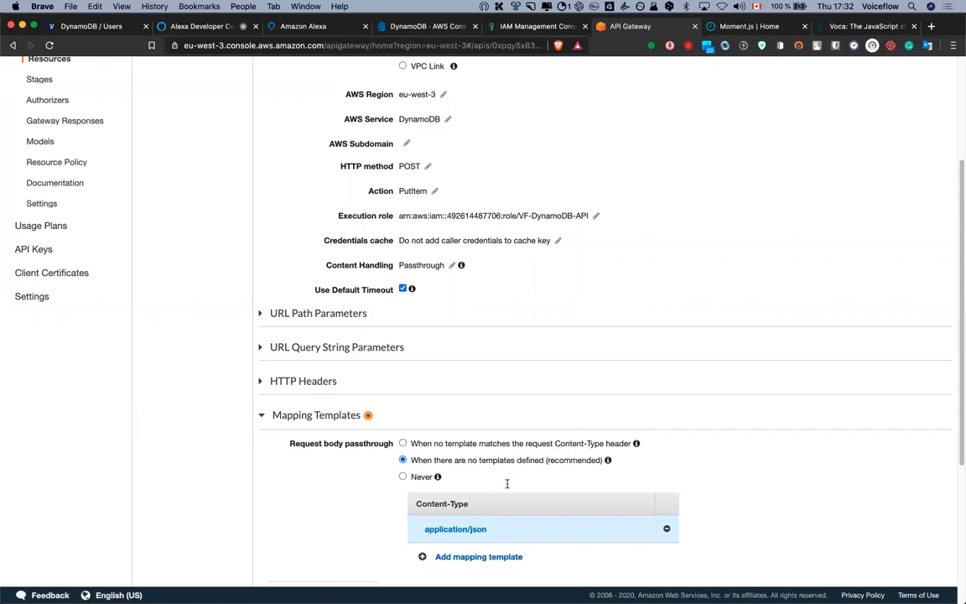
scroll(506, 483, "down", 5)
Change session to sessions on lines 10 and 11 and save the template
left_click(460, 481)
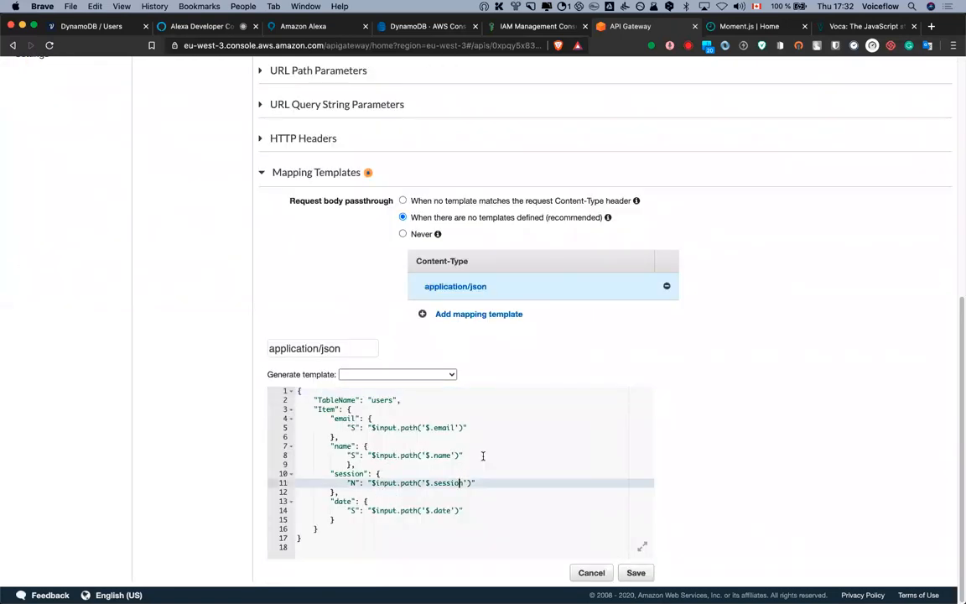
type("s")
left_click(365, 473)
type("s")
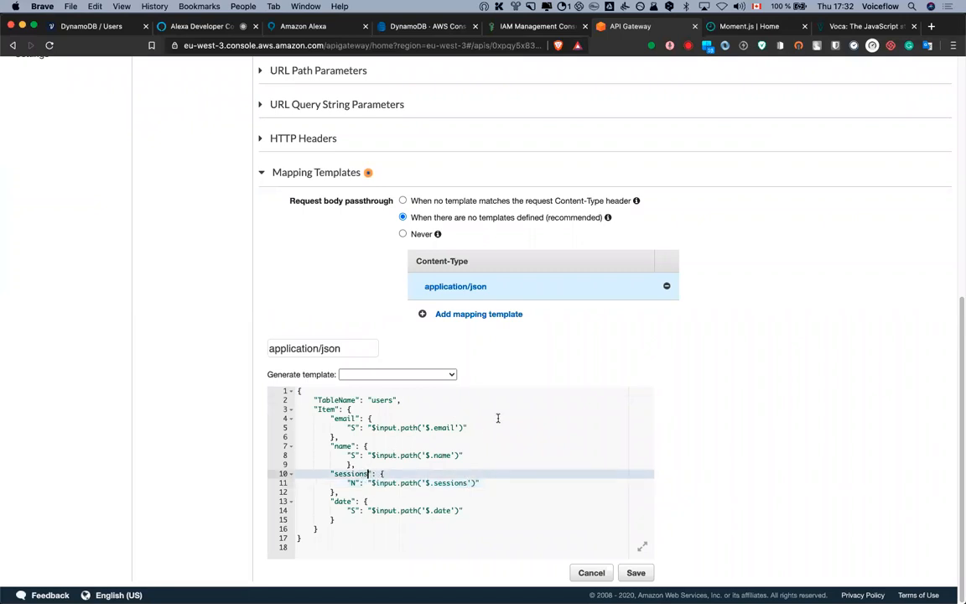
left_click(636, 573)
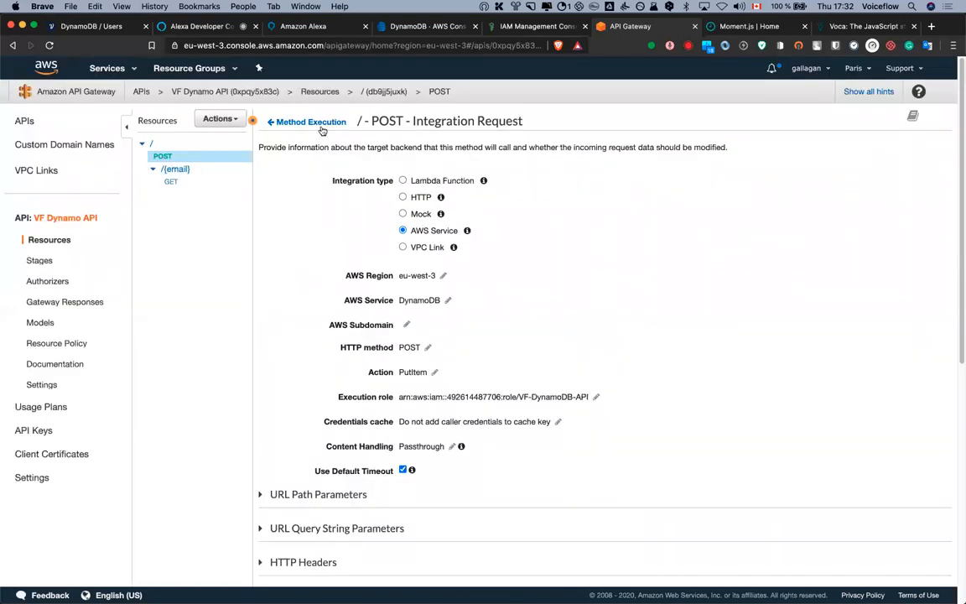
left_click(291, 122)
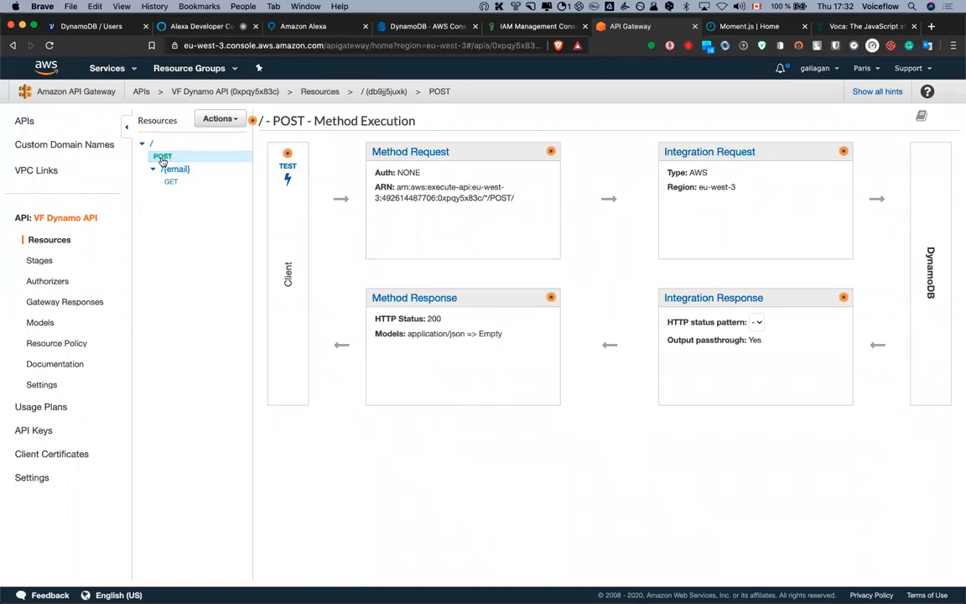
Start a POST test body with the test user's email and name
left_click(287, 178)
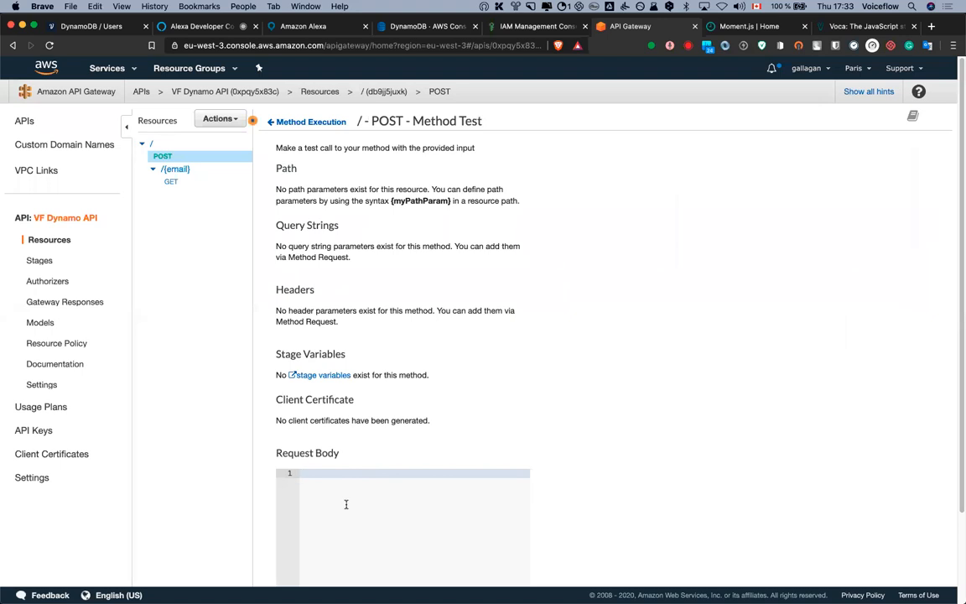
type("{")
key("Return")
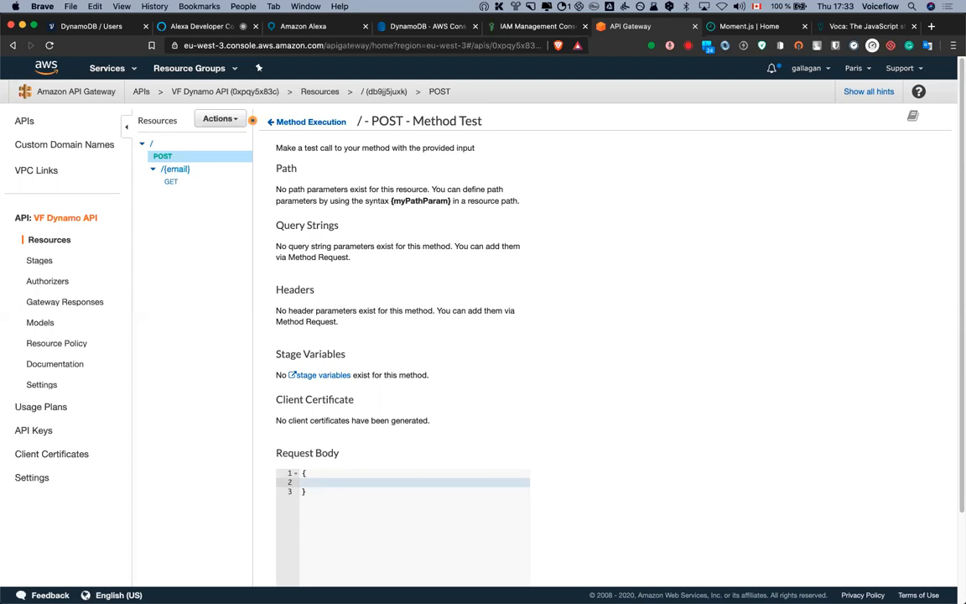
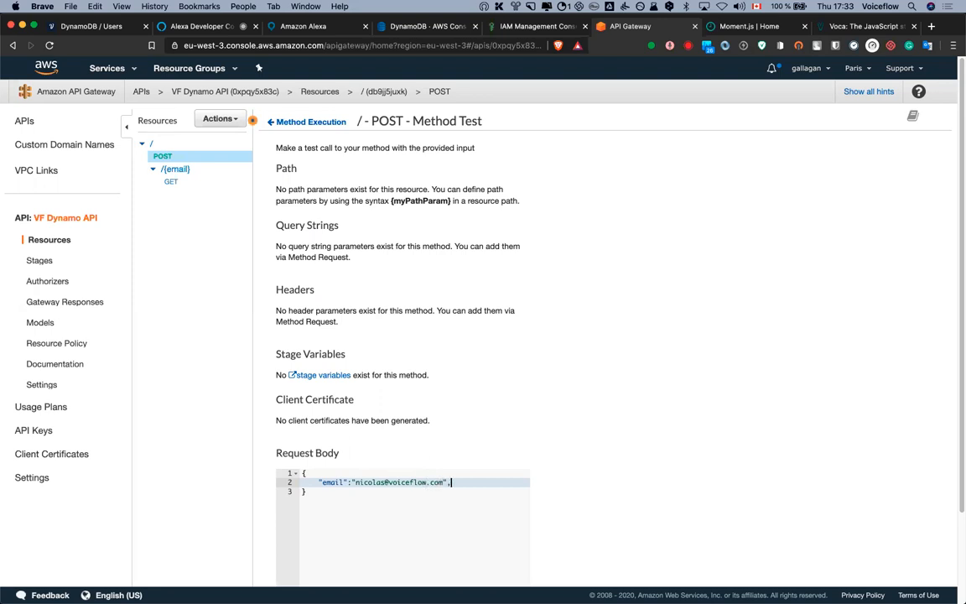
key("Return")
type("\"name")
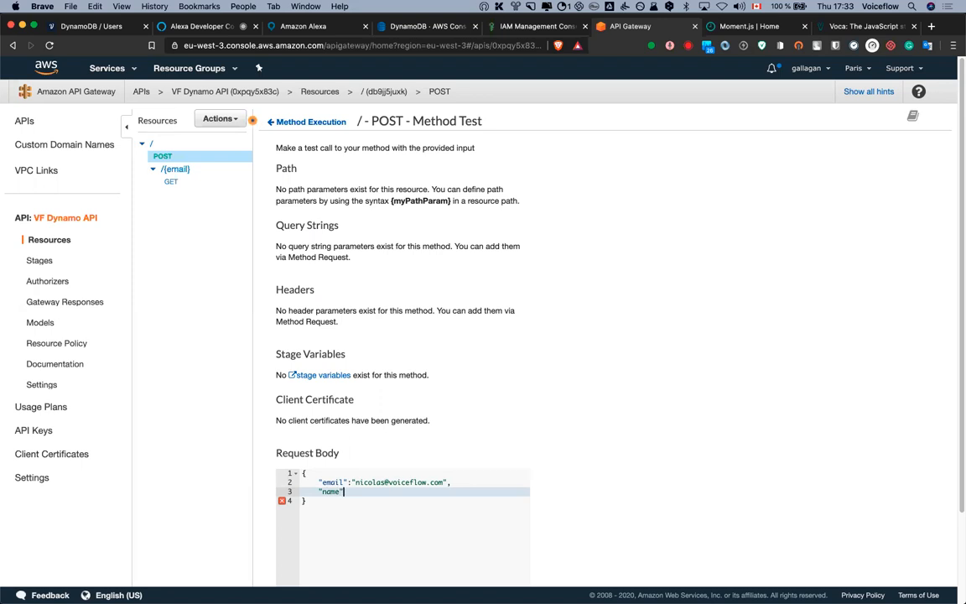
type("Niko\",")
Add sessions 2 and a date, then run the POST test
key("Return")
type("\"sessions\":")
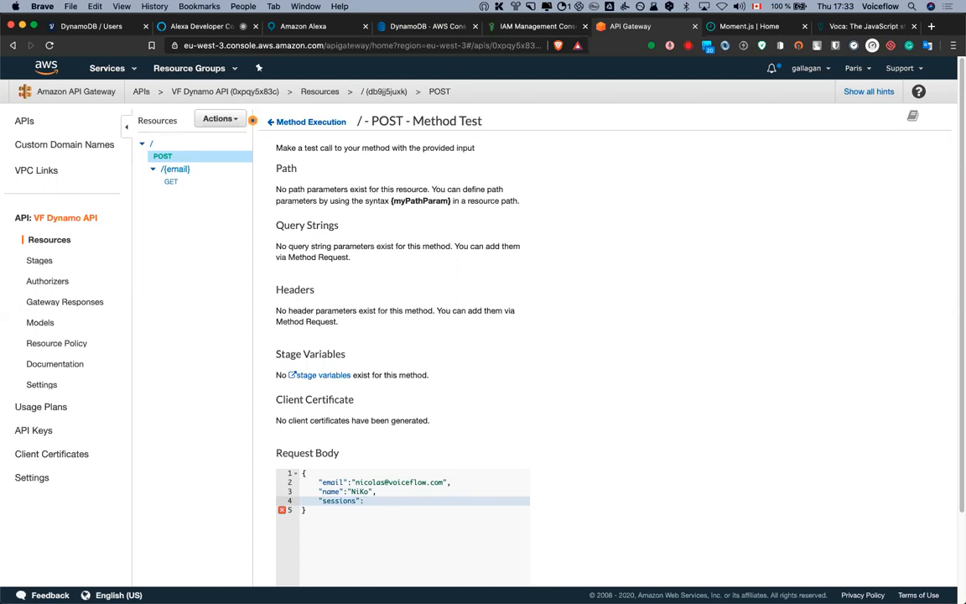
type(" 2,")
key("Return")
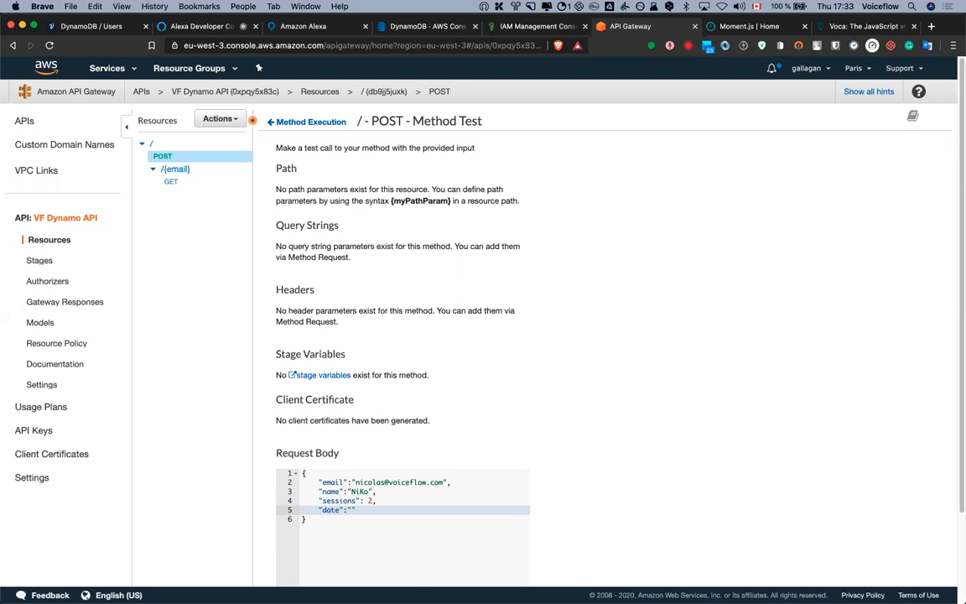
type("the date")
scroll(563, 435, "down", 3)
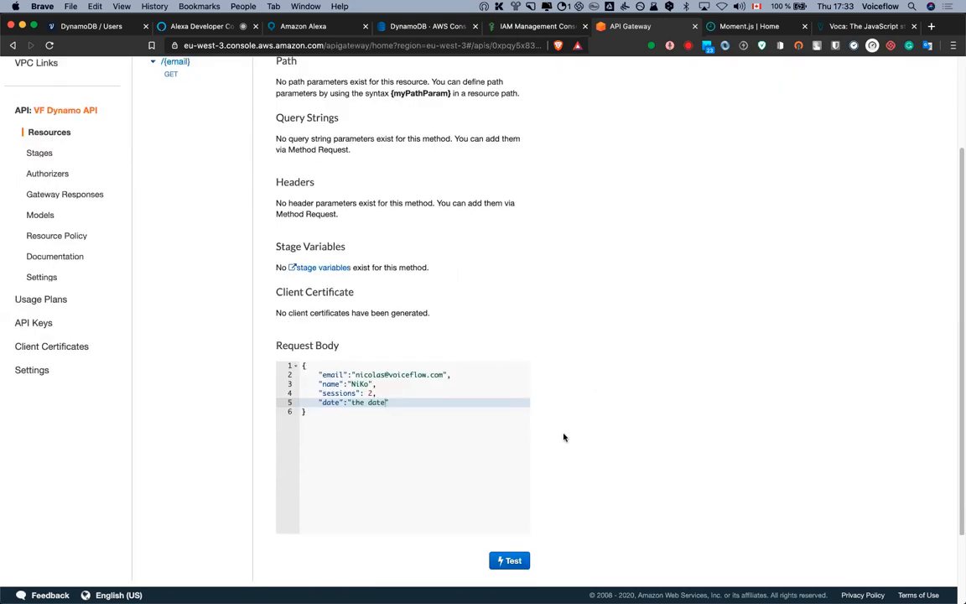
left_click(509, 560)
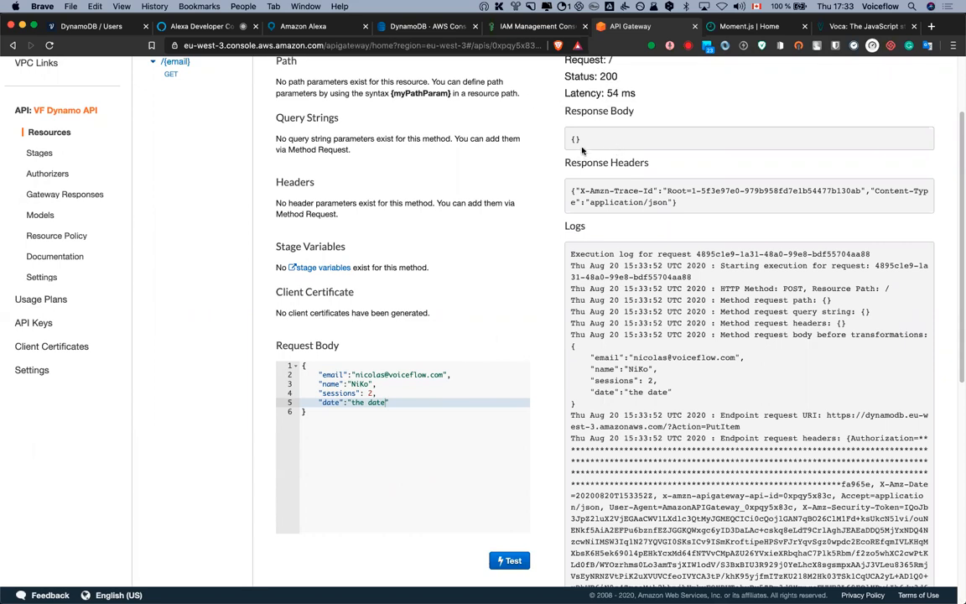
left_click(411, 27)
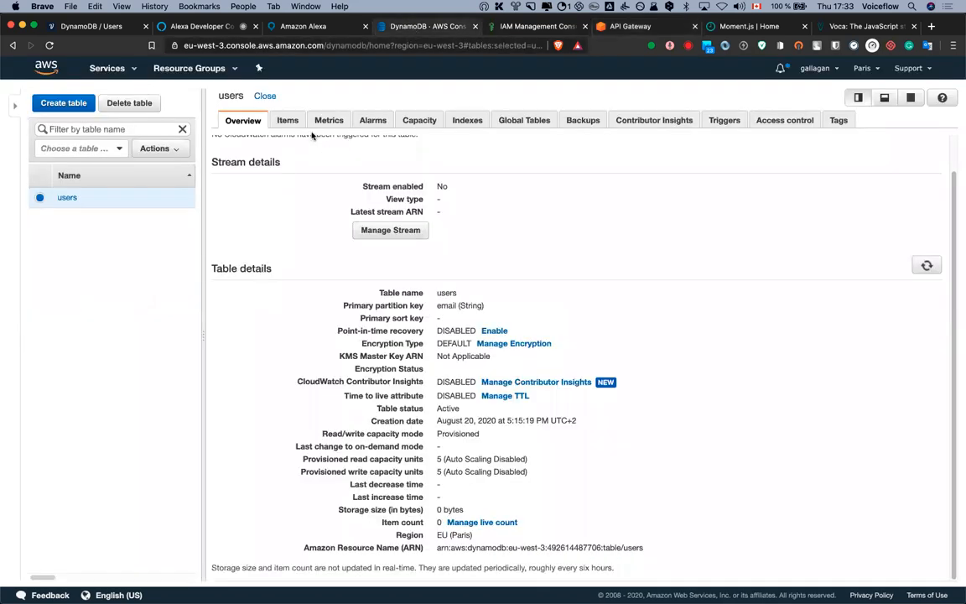
Refresh the users table items and check the IAM role page
left_click(285, 120)
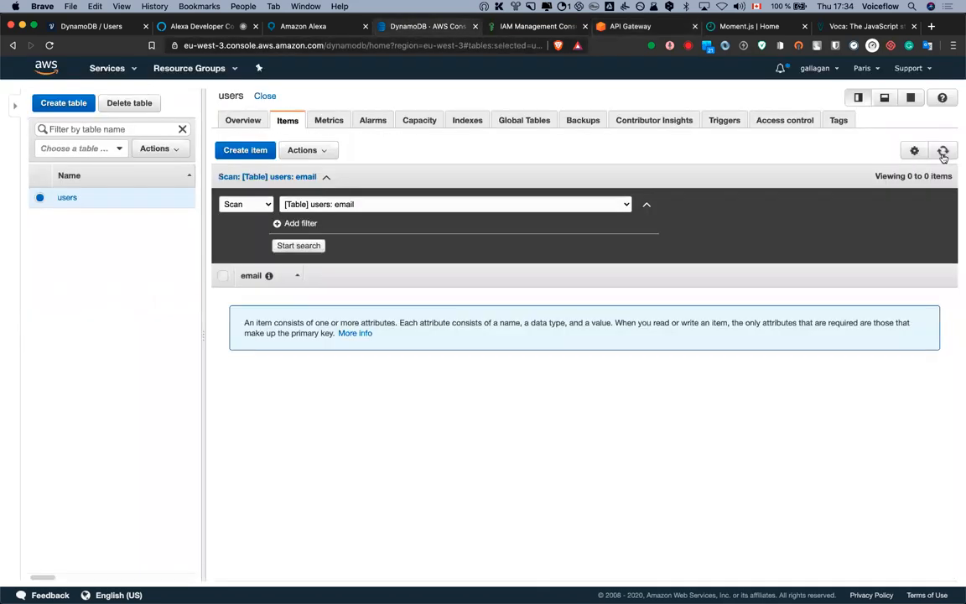
left_click(943, 151)
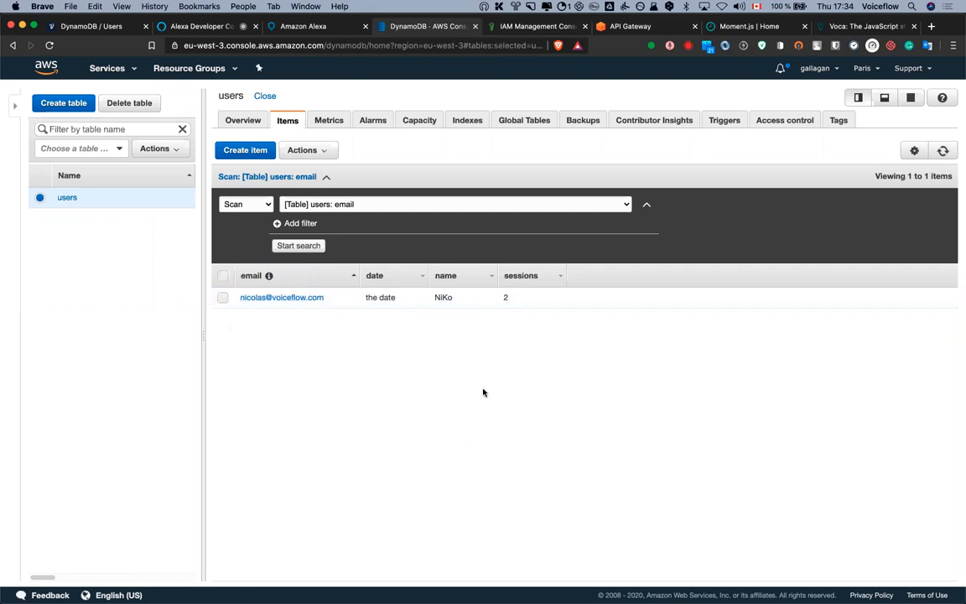
left_click(529, 26)
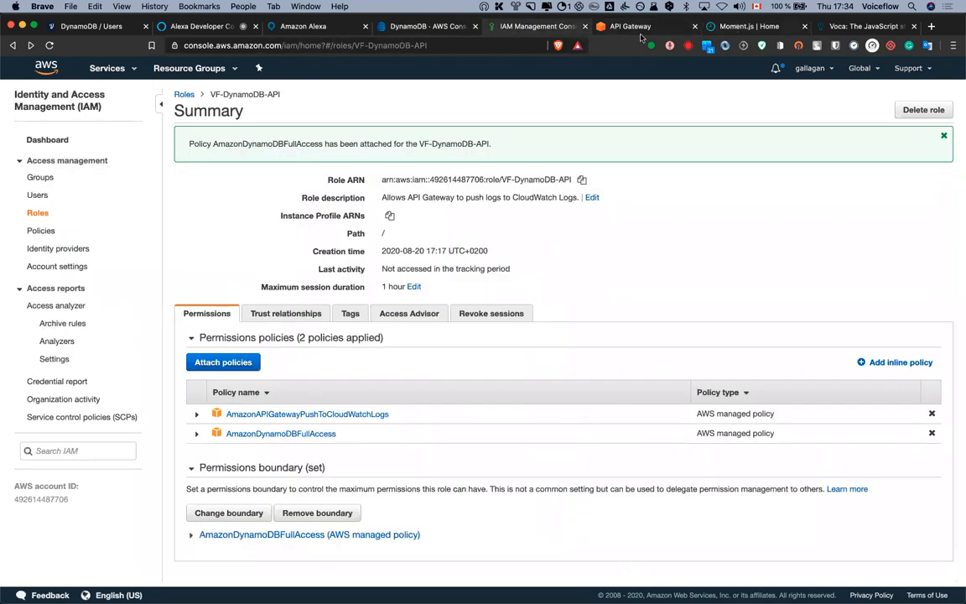
left_click(631, 26)
Rerun the POST test with sessions 3 and confirm the users item shows 3 sessions
left_click(371, 393)
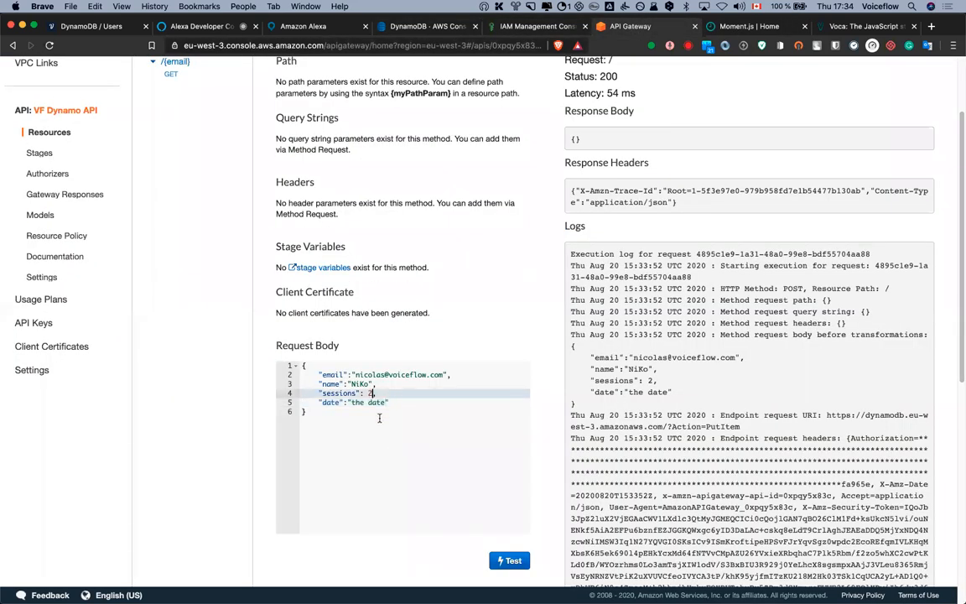
type("3")
left_click(506, 563)
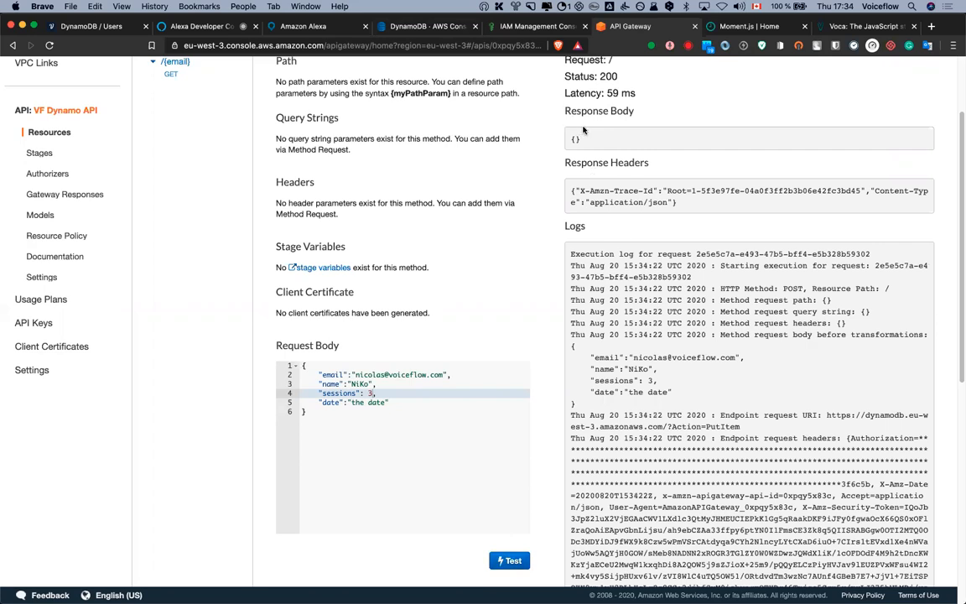
left_click(424, 26)
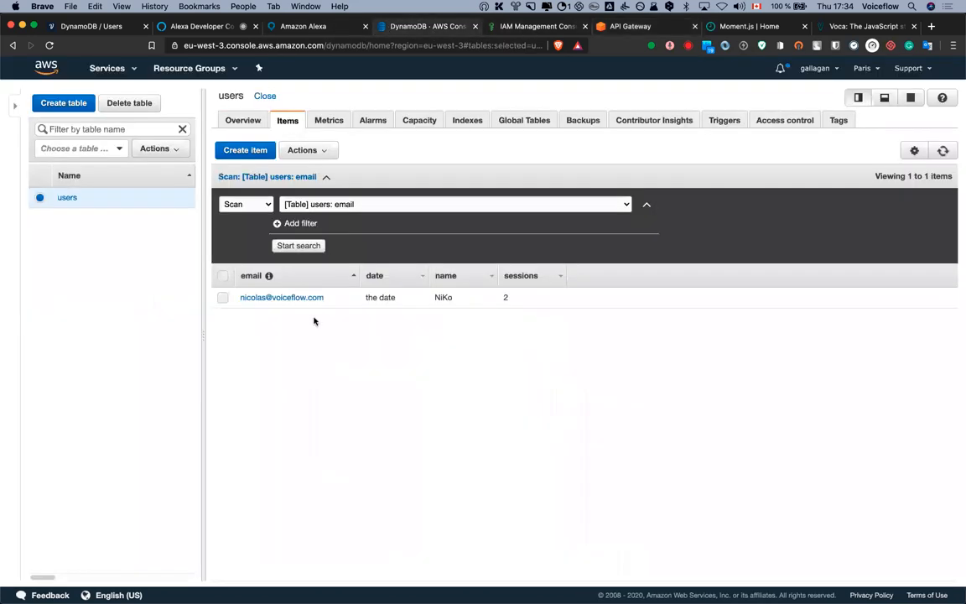
left_click(944, 151)
left_click(943, 151)
left_click(531, 28)
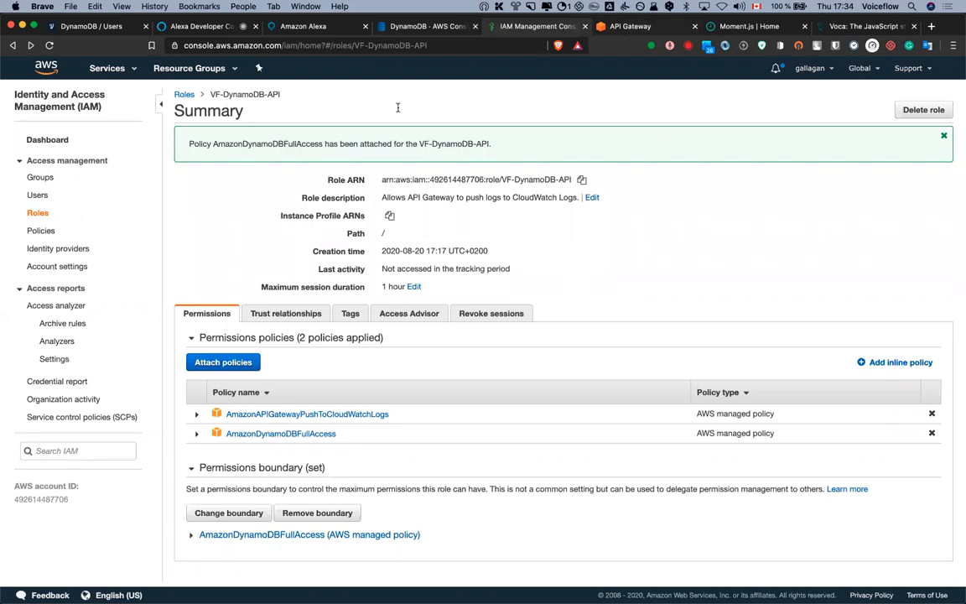
left_click(631, 26)
scroll(240, 299, "up", 3)
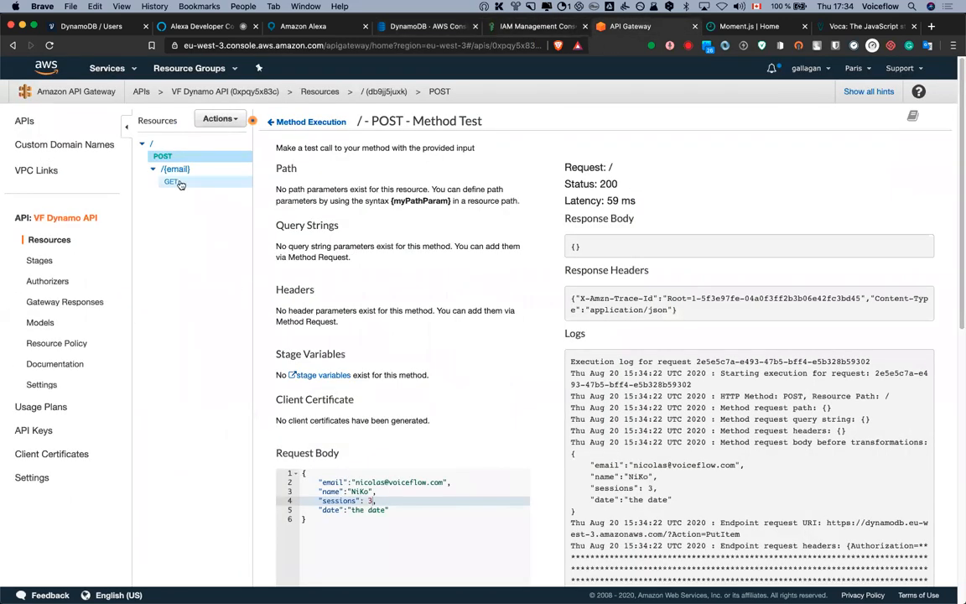
Test GET /{email} with the stored user's email, getting 200 with the user record
left_click(174, 182)
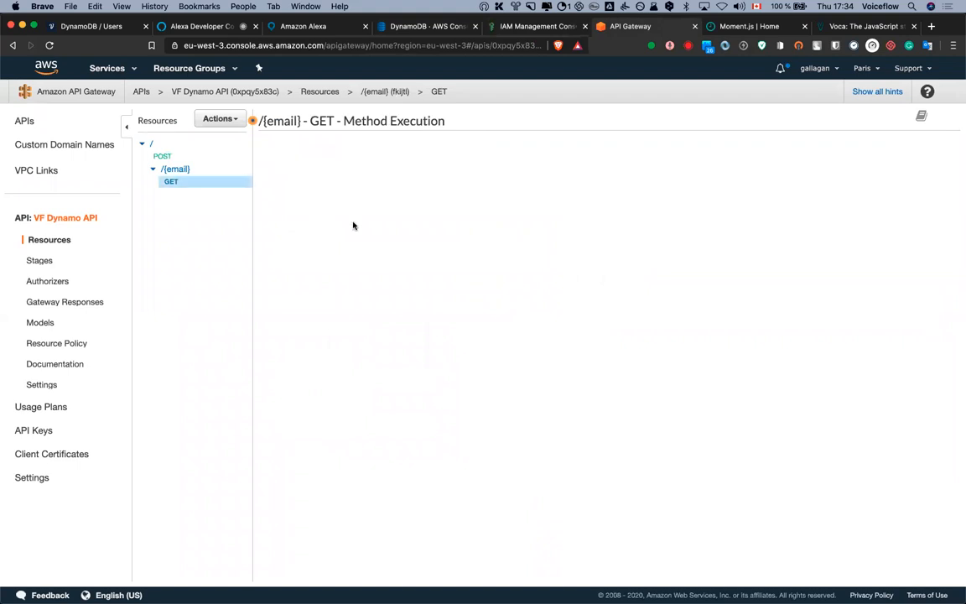
left_click(288, 174)
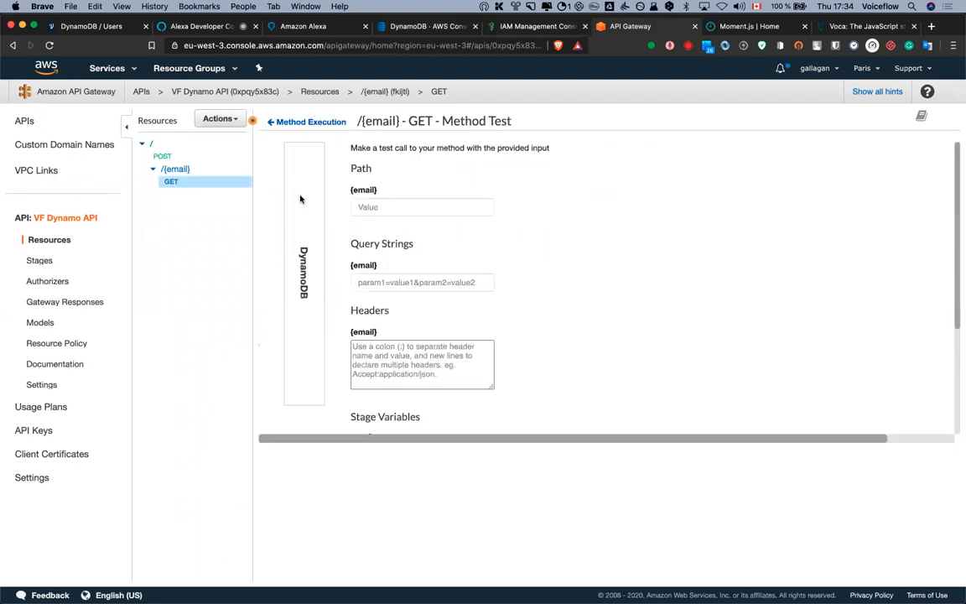
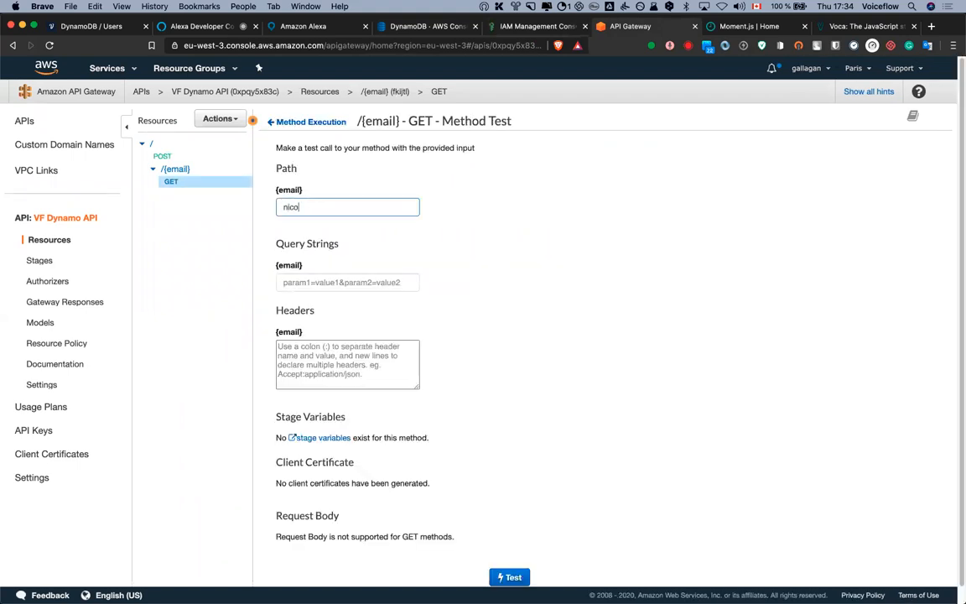
left_click(512, 577)
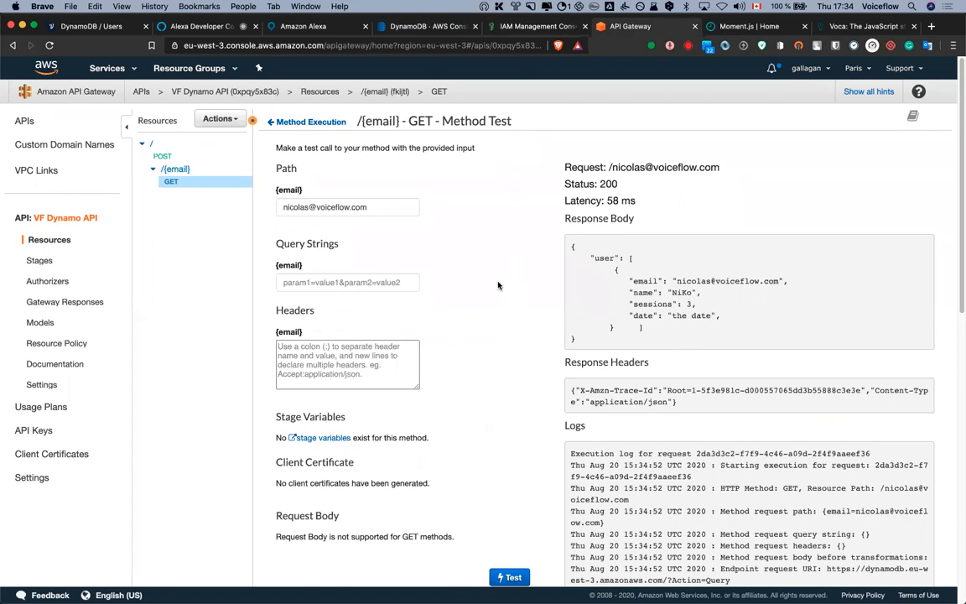
left_click(290, 122)
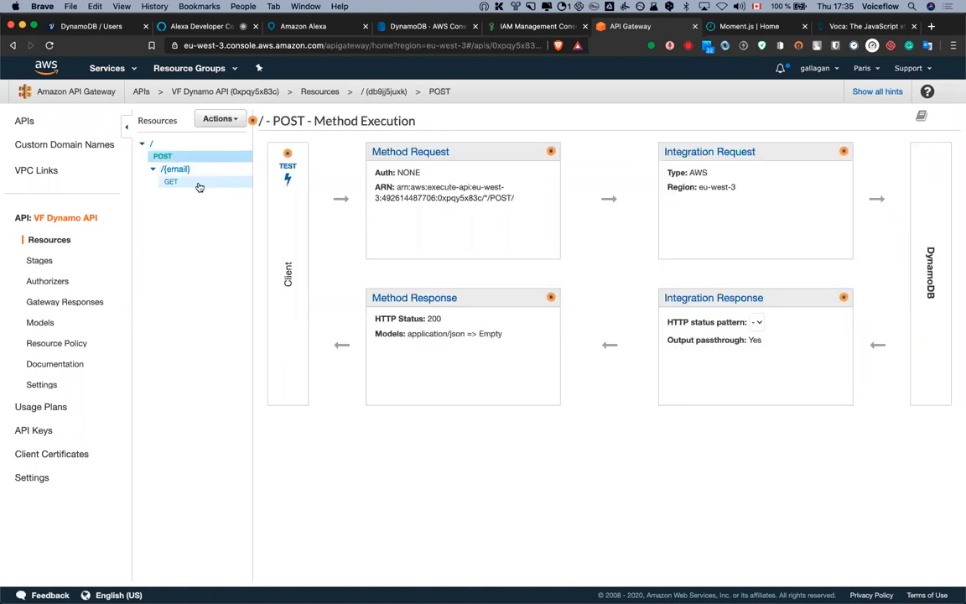
Review the GET and POST methods, then open the API Actions menu
left_click(199, 184)
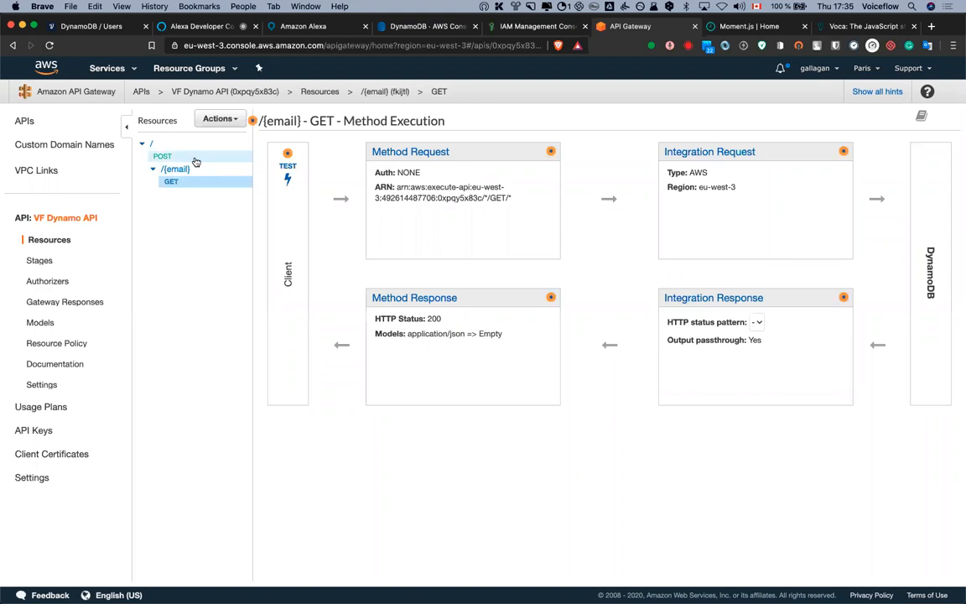
left_click(195, 158)
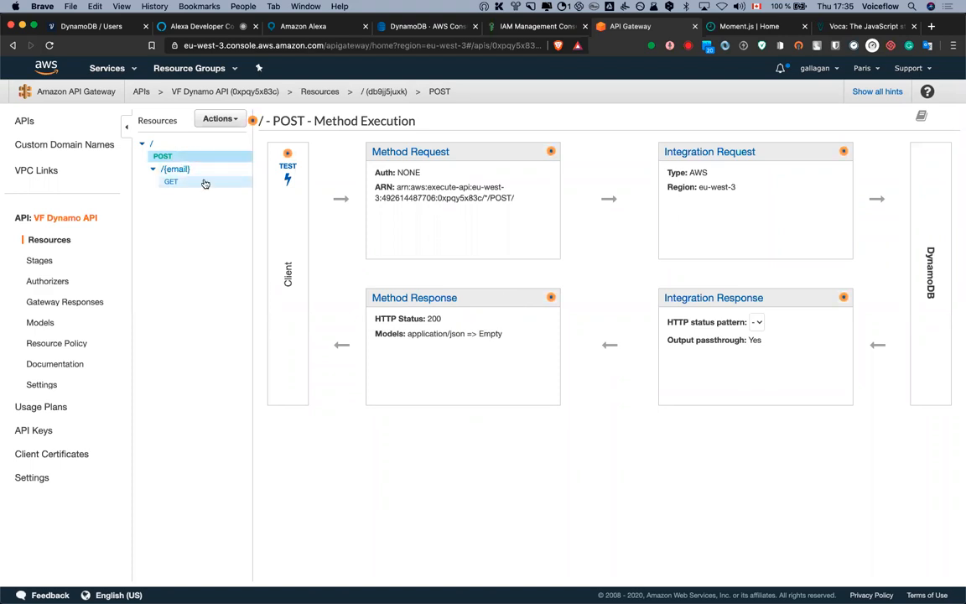
left_click(109, 26)
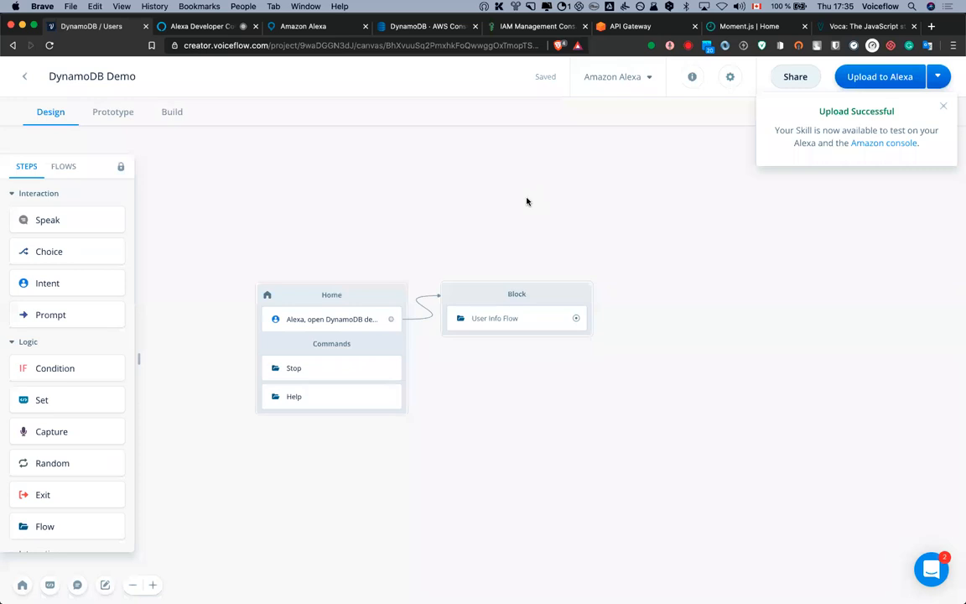
left_click(619, 29)
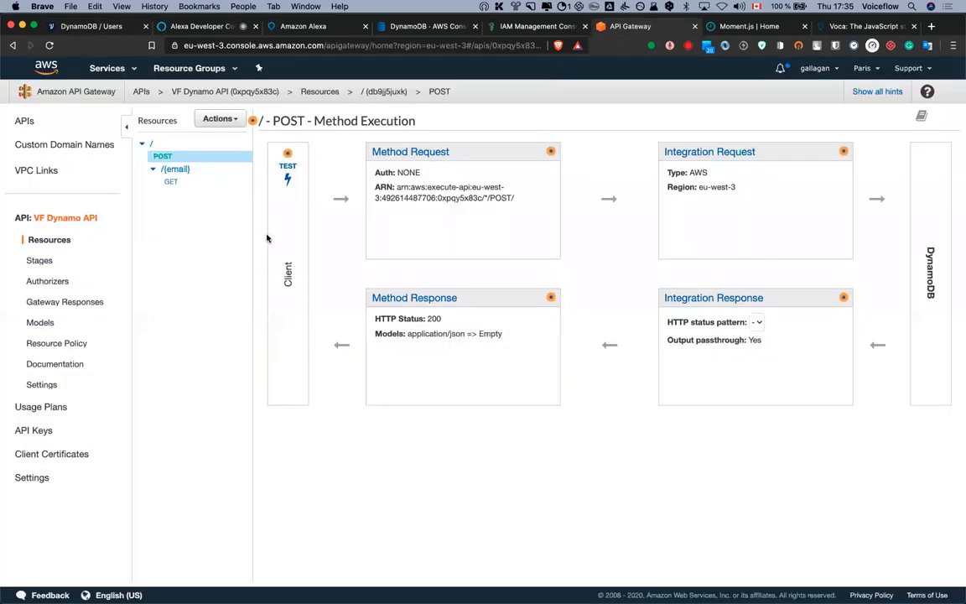
left_click(221, 119)
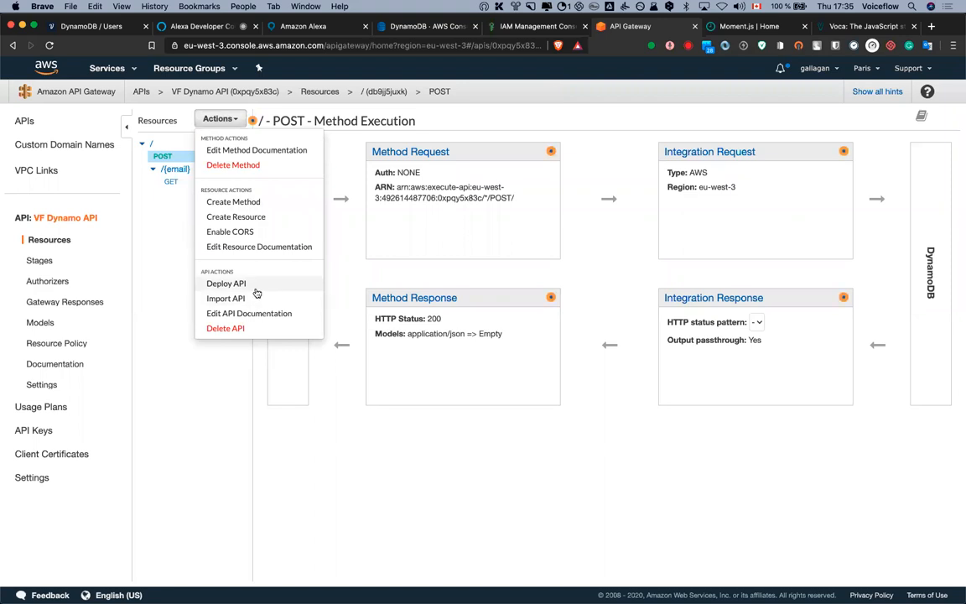
left_click(140, 272)
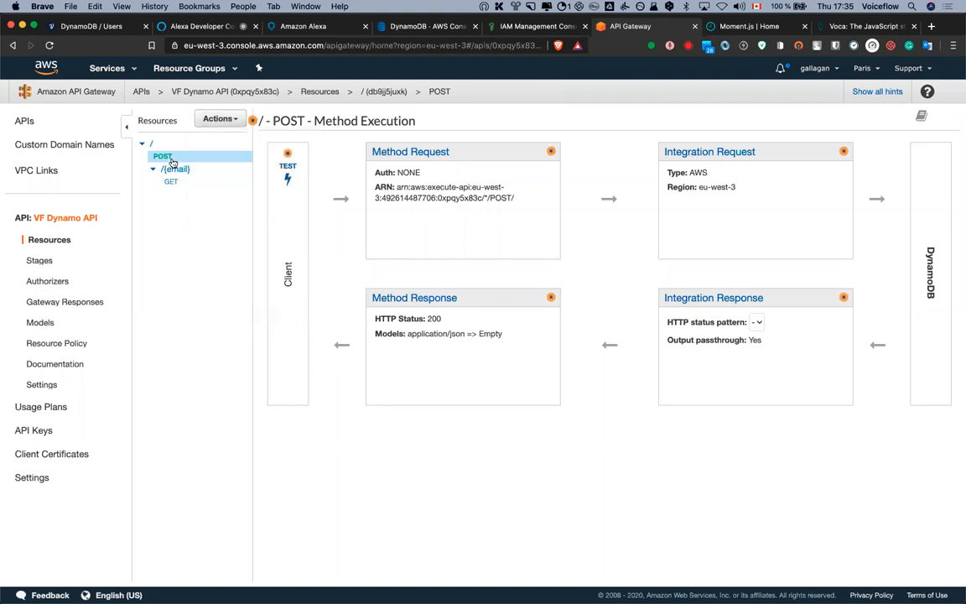
left_click(221, 119)
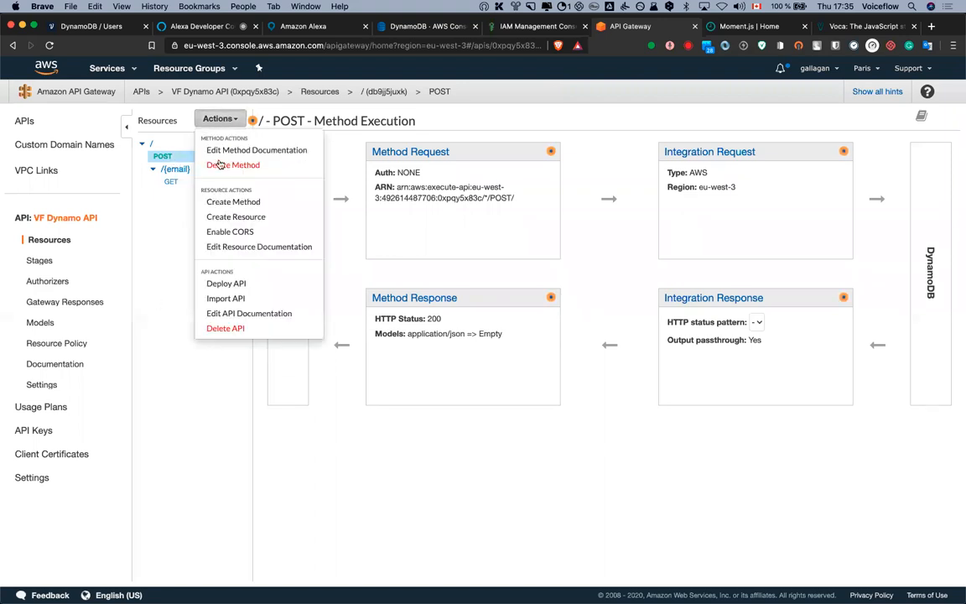
Deploy the API to a new stage named user and copy its invoke URL
left_click(249, 285)
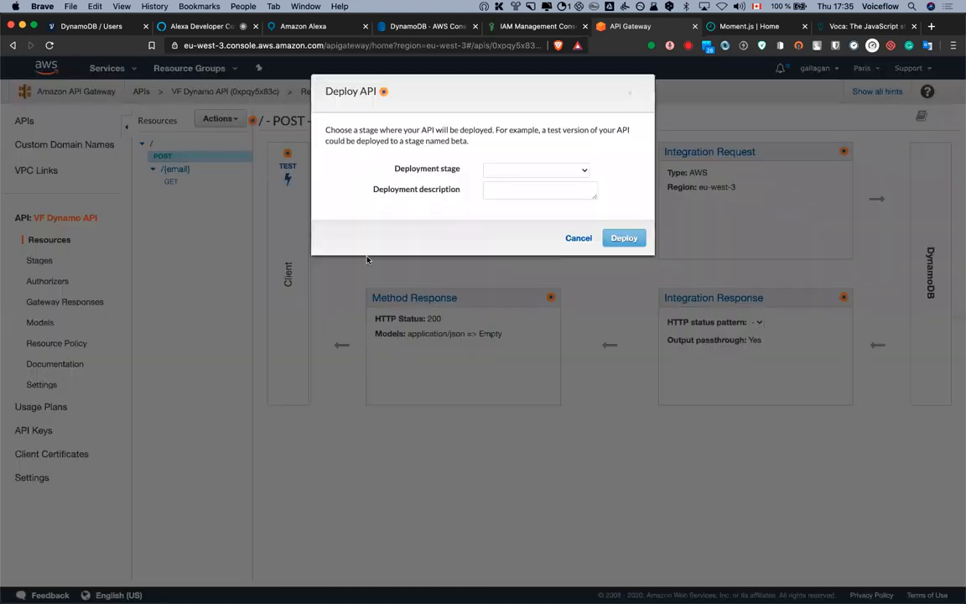
left_click(485, 169)
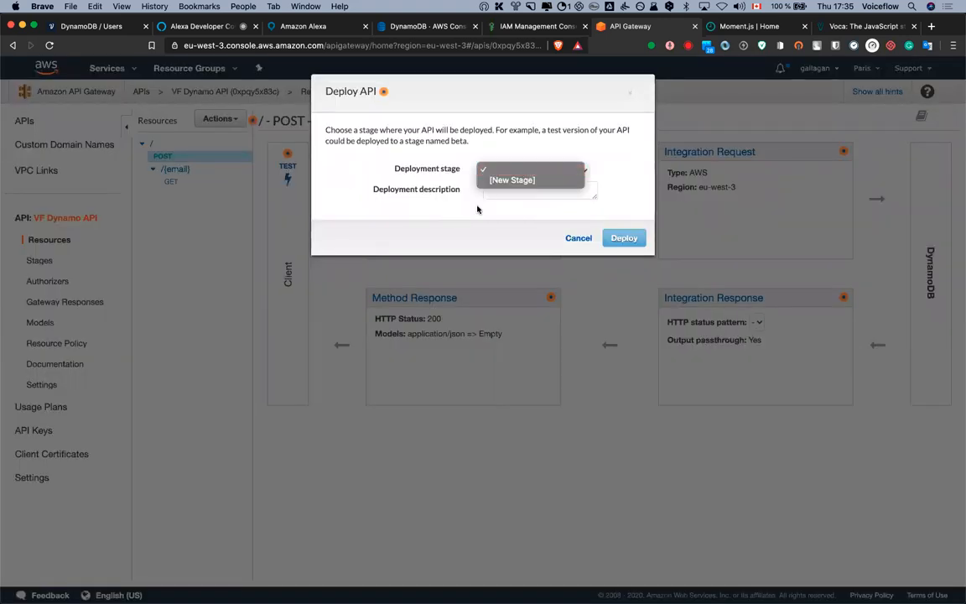
left_click(485, 180)
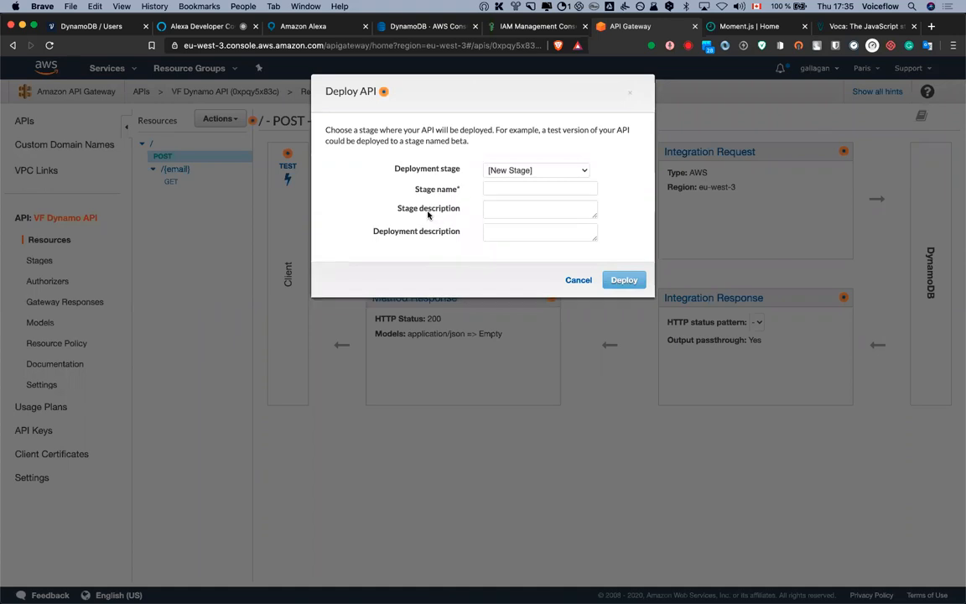
left_click(509, 188)
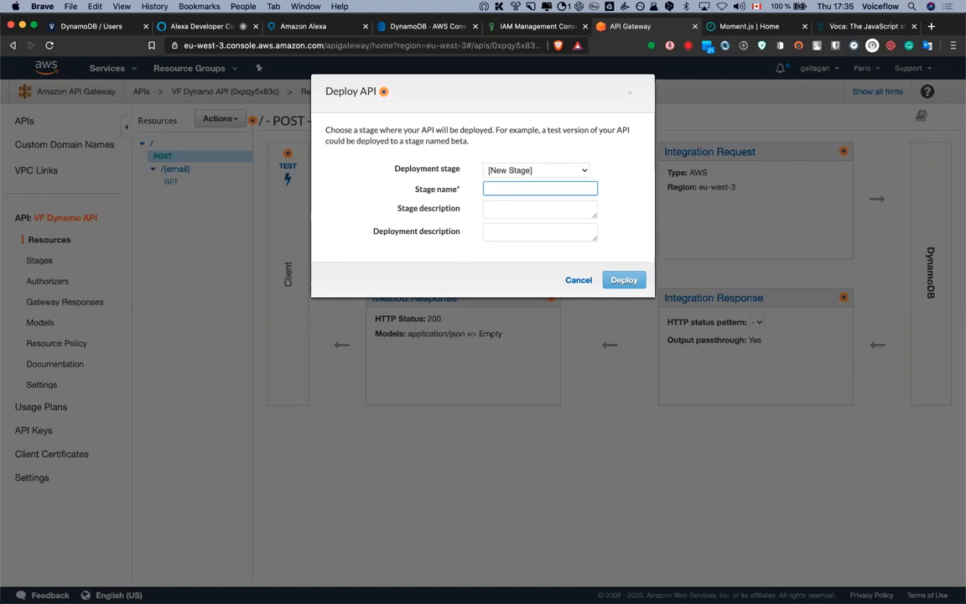
type("user")
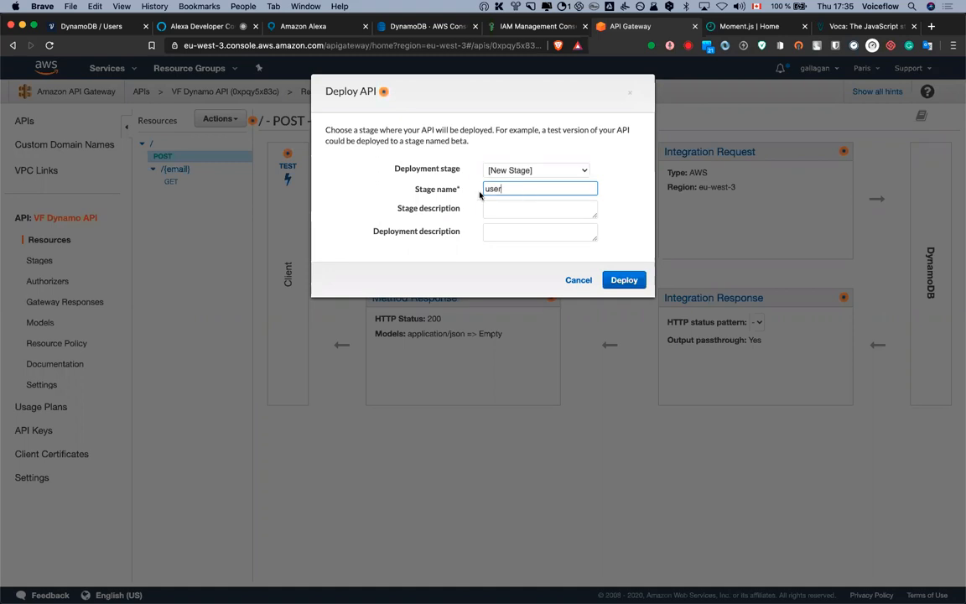
left_click(625, 281)
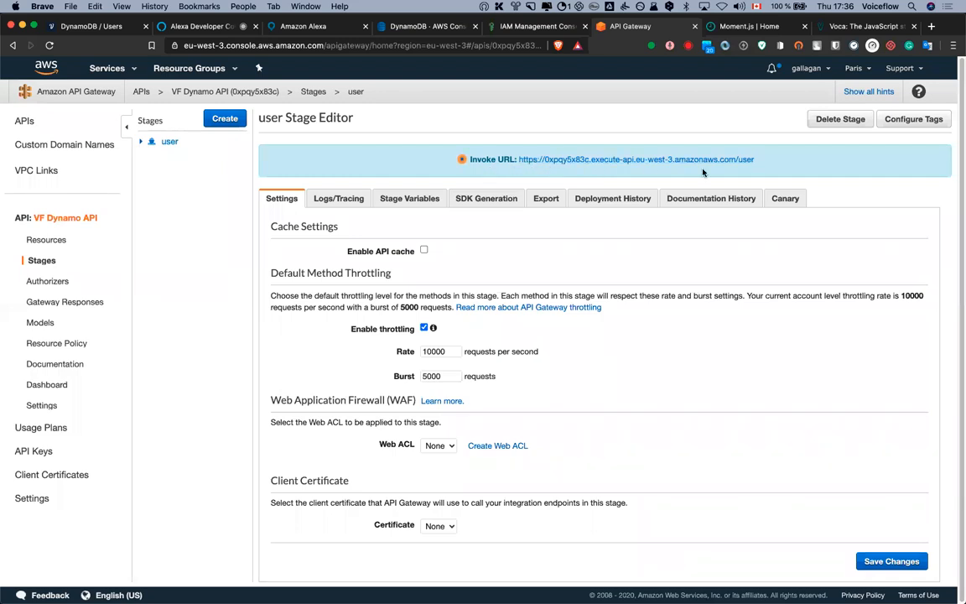
left_click_drag(750, 165, 520, 164)
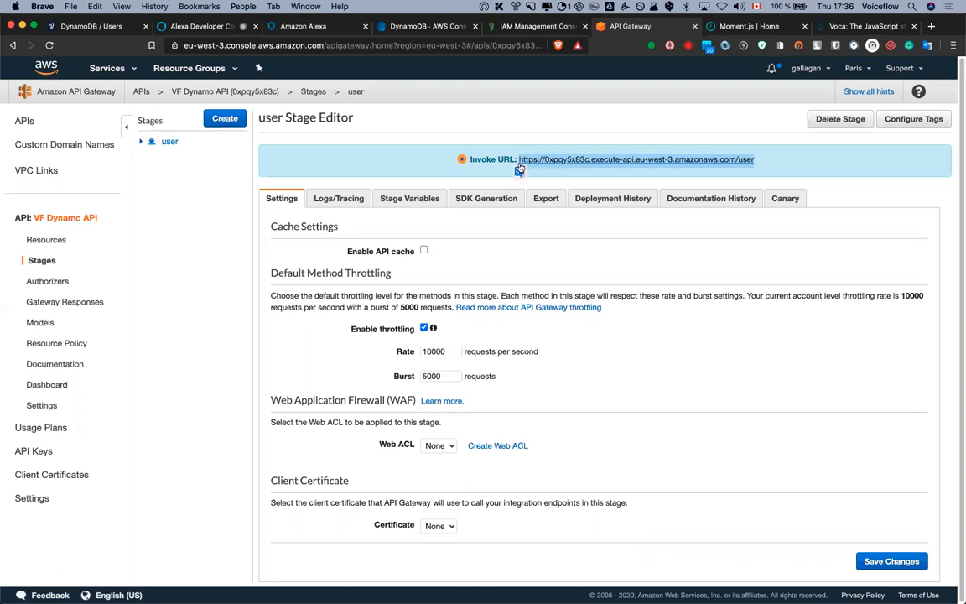
left_click(88, 24)
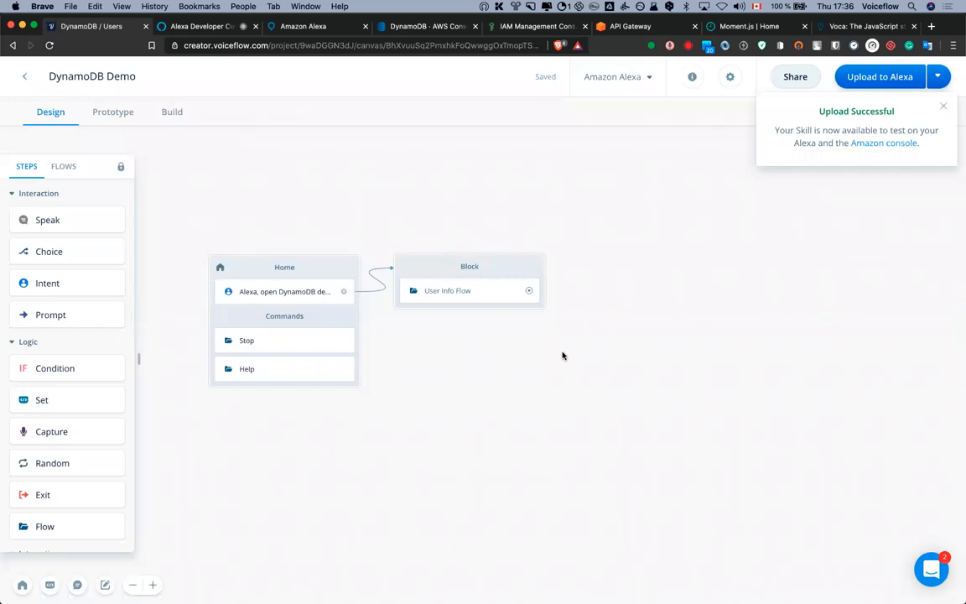
Add a Custom API block set to POST, with the pasted invoke URL as its endpoint
key("space")
type("ap")
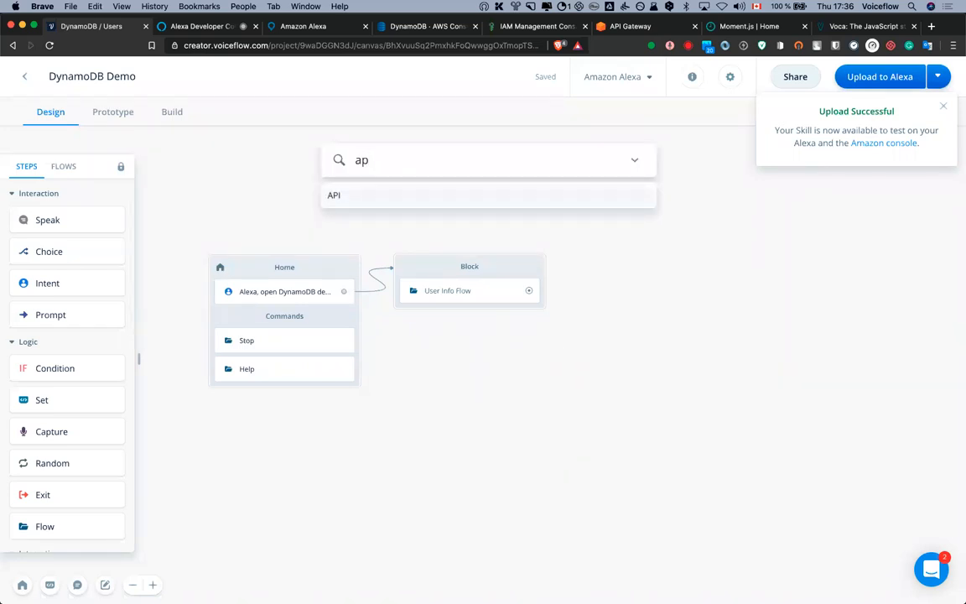
key("Return")
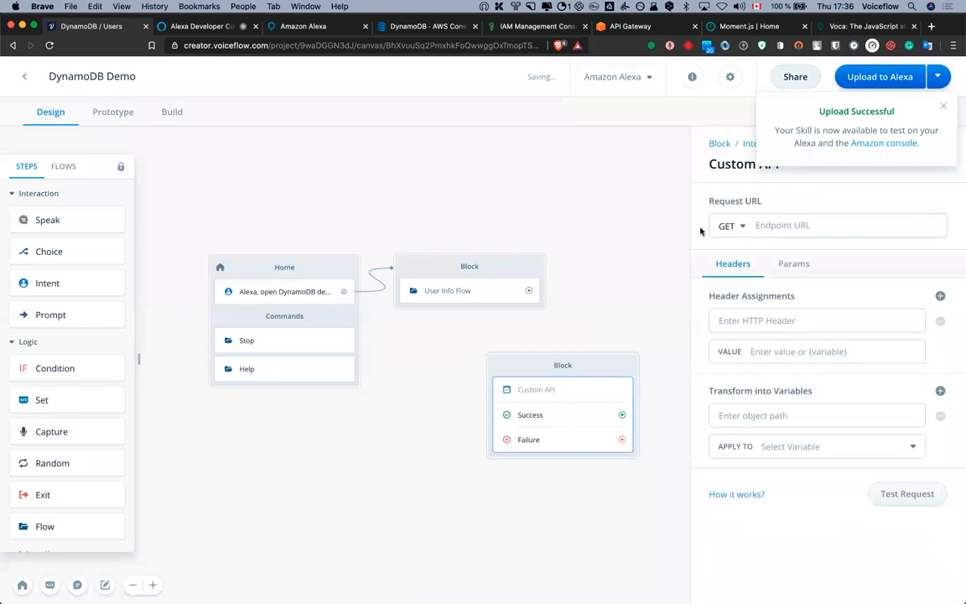
left_click(736, 229)
left_click(738, 282)
left_click(784, 224)
key("super+v")
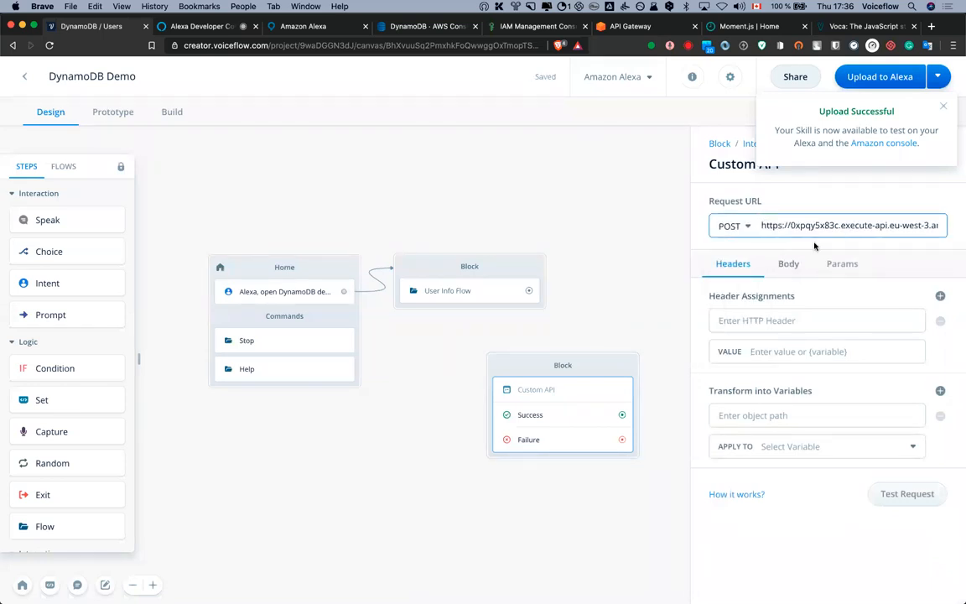
left_click_drag(867, 228, 946, 224)
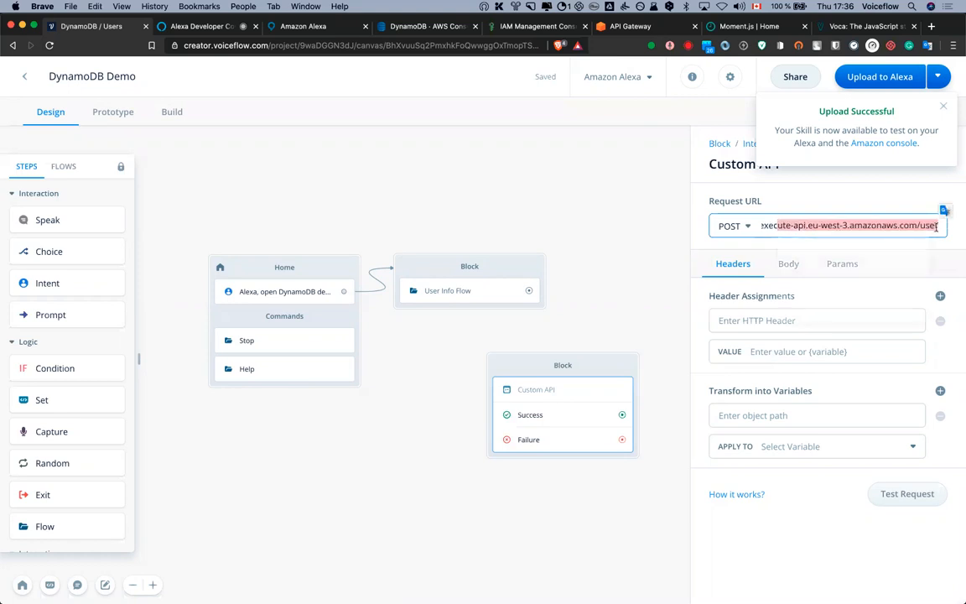
left_click(880, 223)
Add a Content-Type: application/json header to the POST request
left_click(806, 321)
left_click_drag(631, 292, 513, 297)
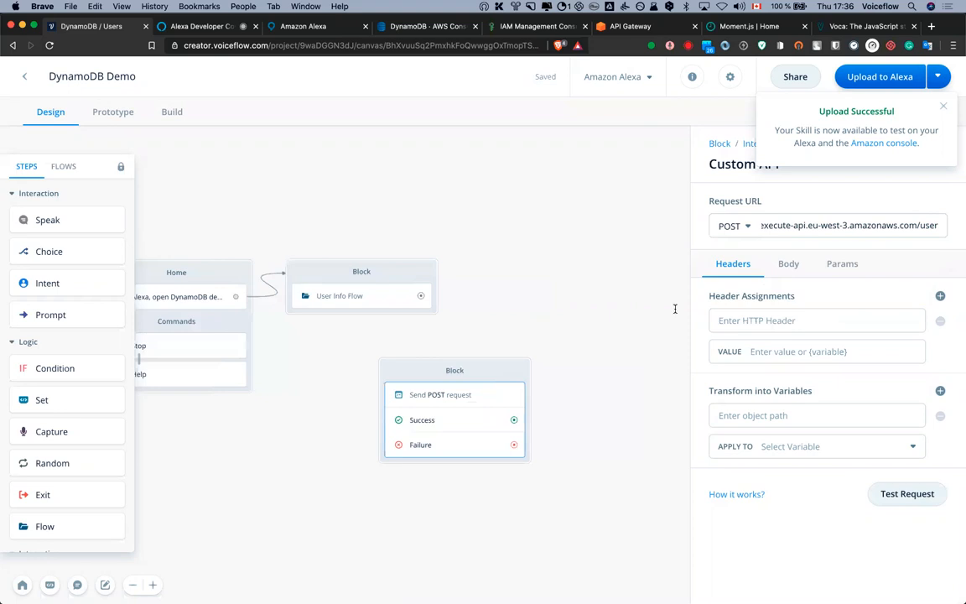
left_click(464, 406)
left_click(727, 320)
type("Conten")
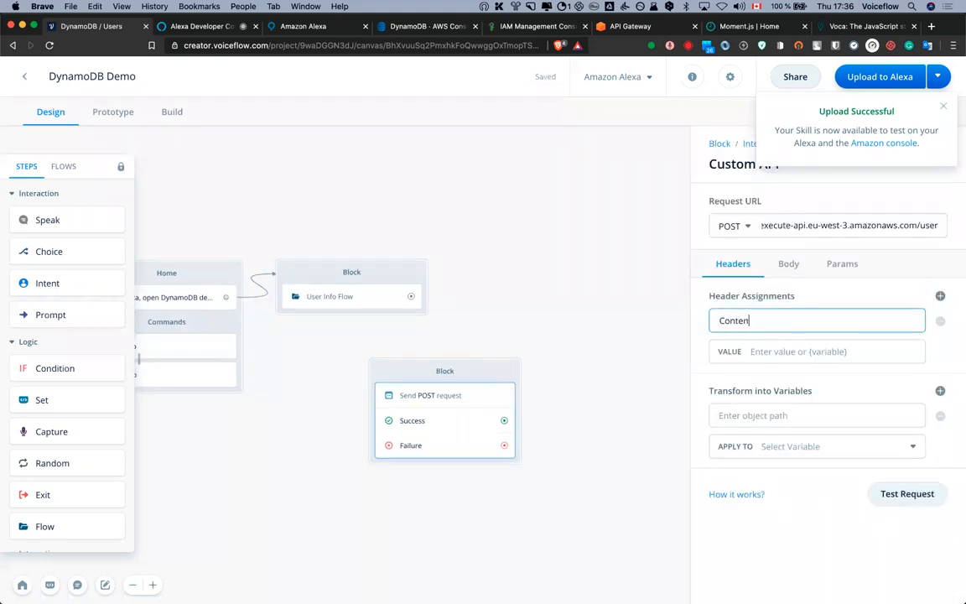
type("t-Type")
key("Tab")
type("ap")
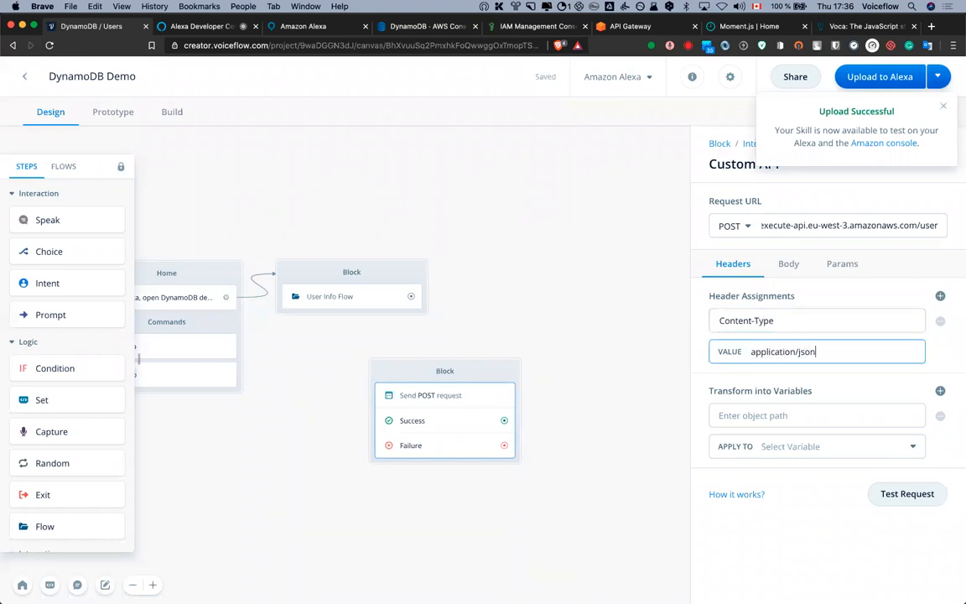
Set the POST body to raw JSON starting with "email":"{email}", and close the editor
left_click(792, 264)
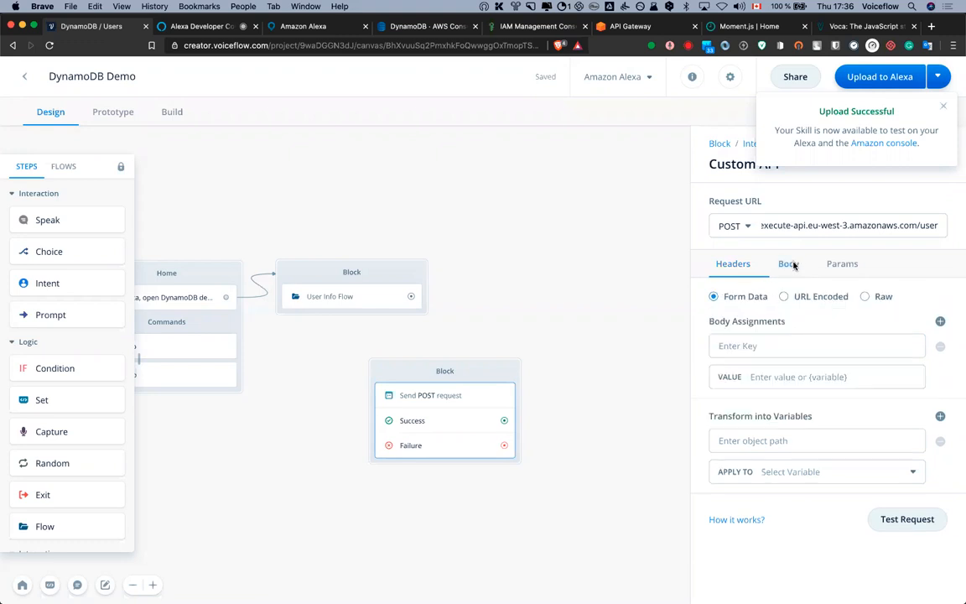
left_click(866, 297)
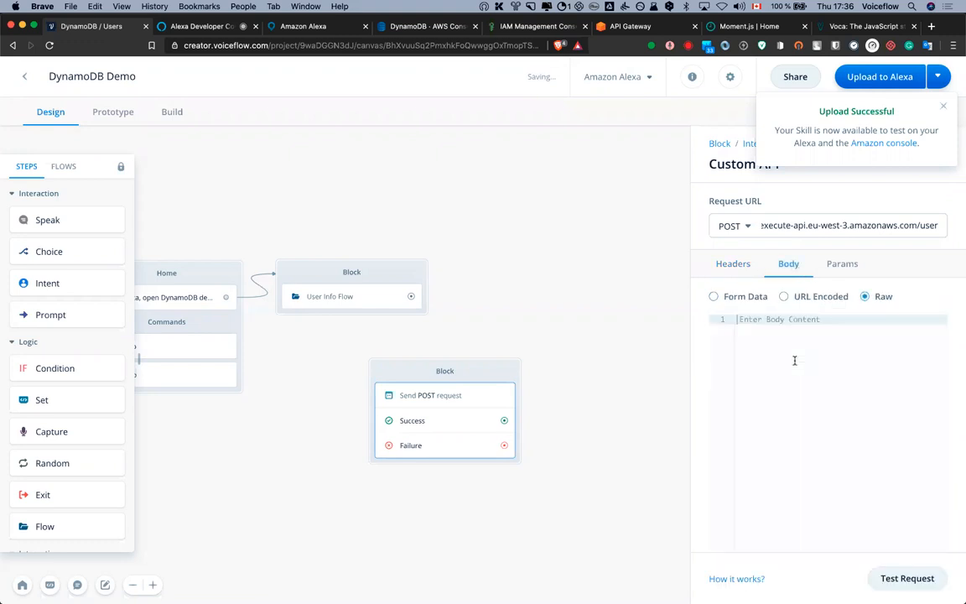
type("{}")
key("Return")
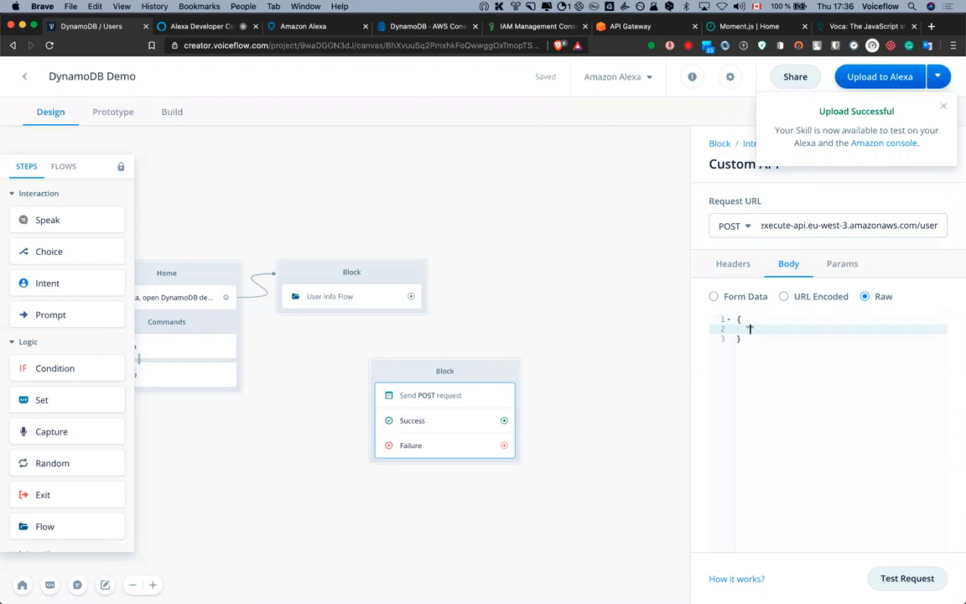
type("\"email\":\"{")
type("email}\",")
key("Return")
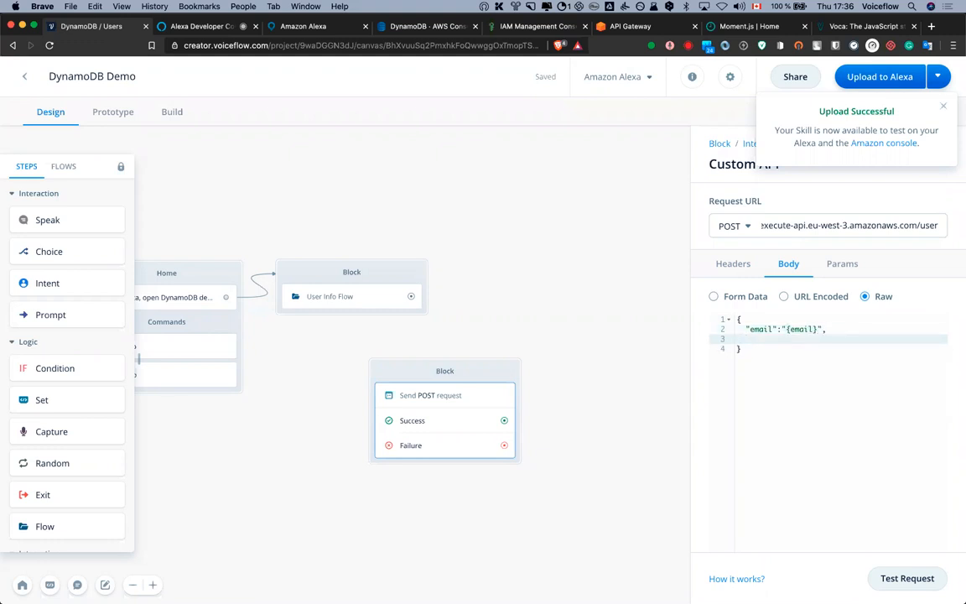
left_click(507, 277)
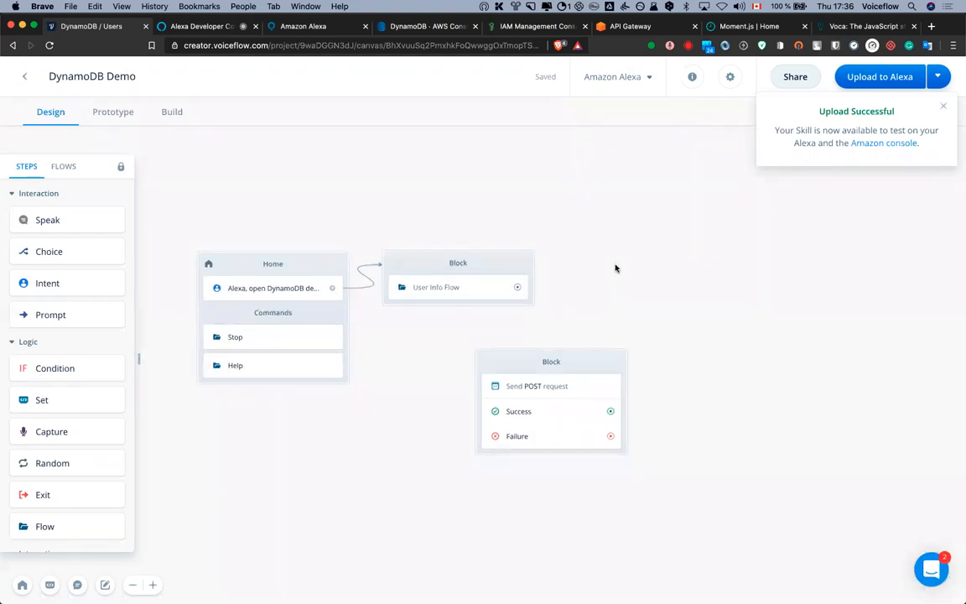
Look over the project's email, sessions and name variables in the variables manager
key("m")
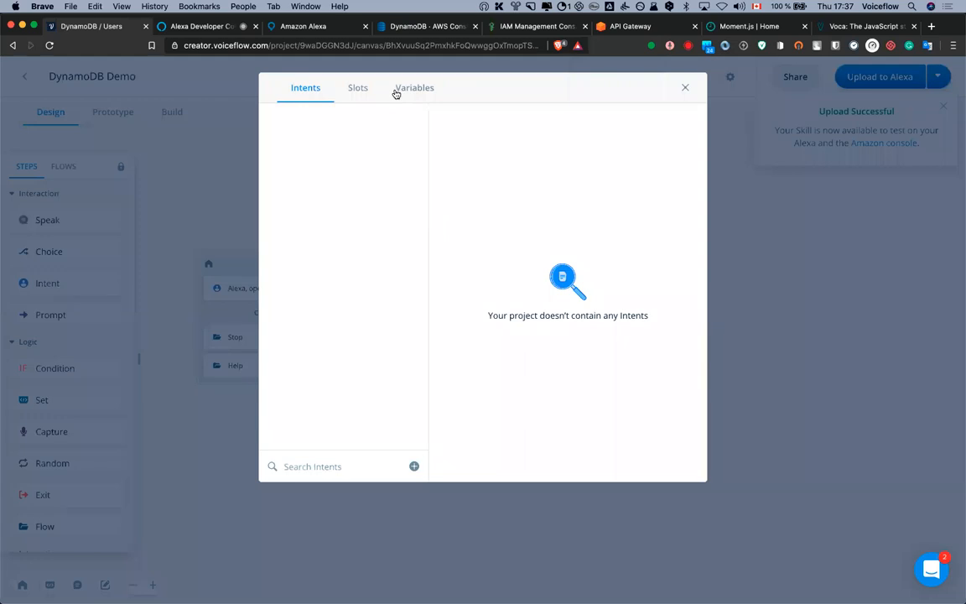
left_click(398, 94)
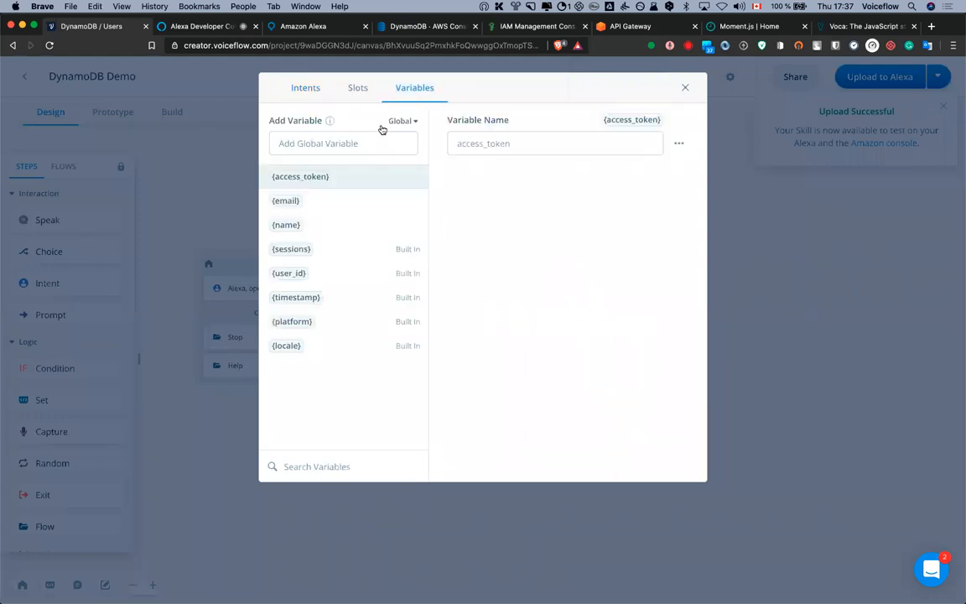
left_click(292, 201)
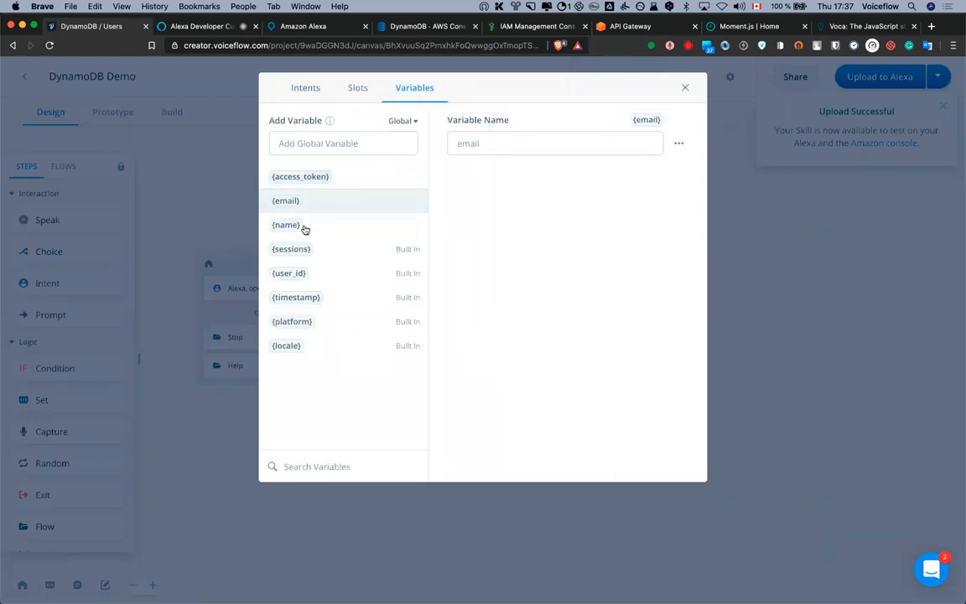
left_click(295, 251)
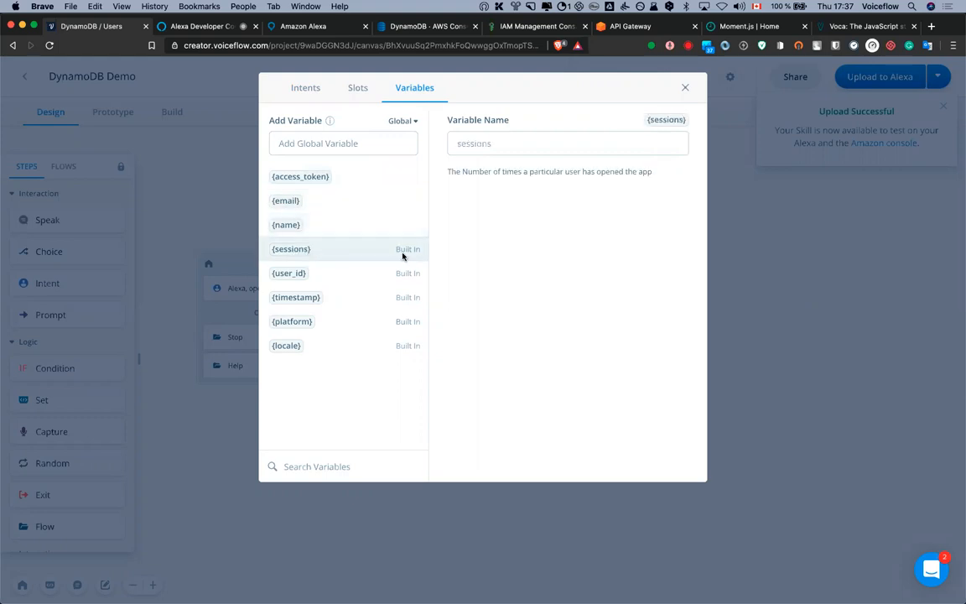
left_click(313, 224)
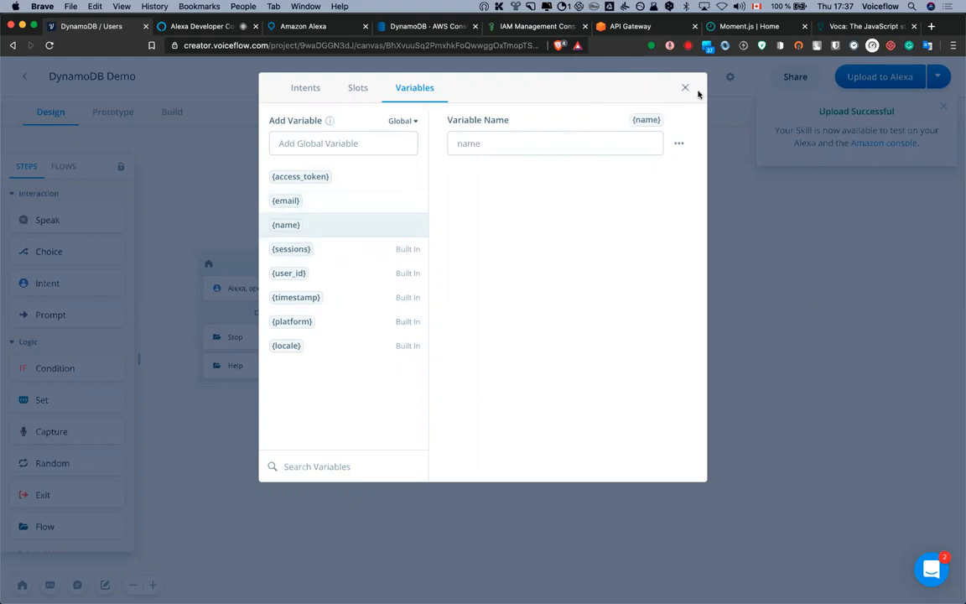
Add a global variable named date, then reopen the Send POST request step
left_click(363, 142)
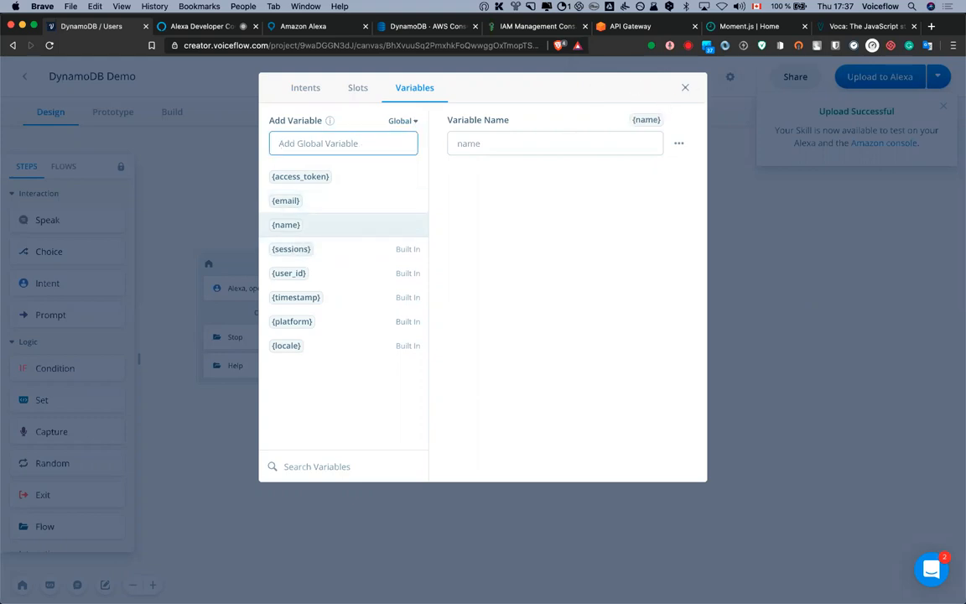
type("date")
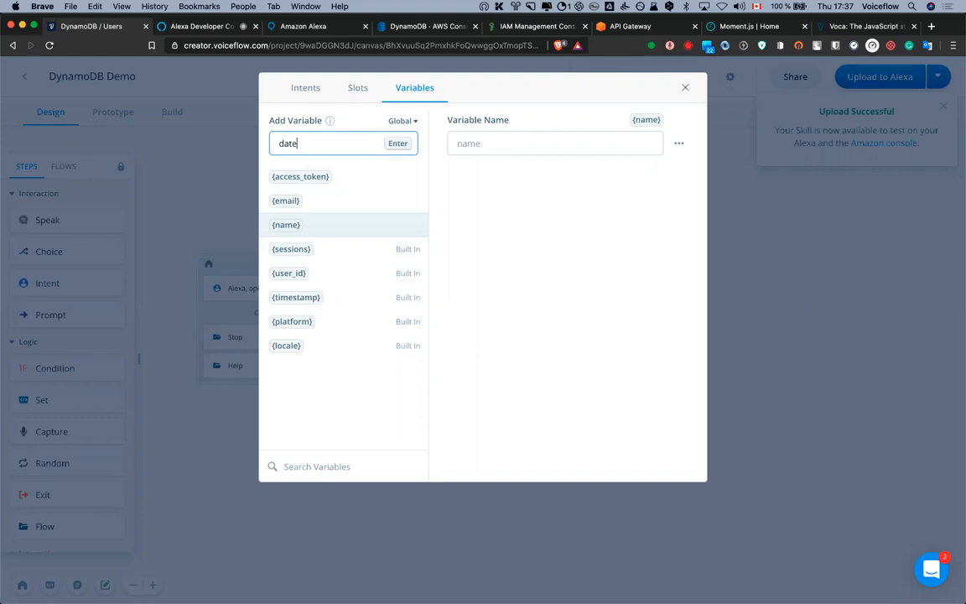
key("Return")
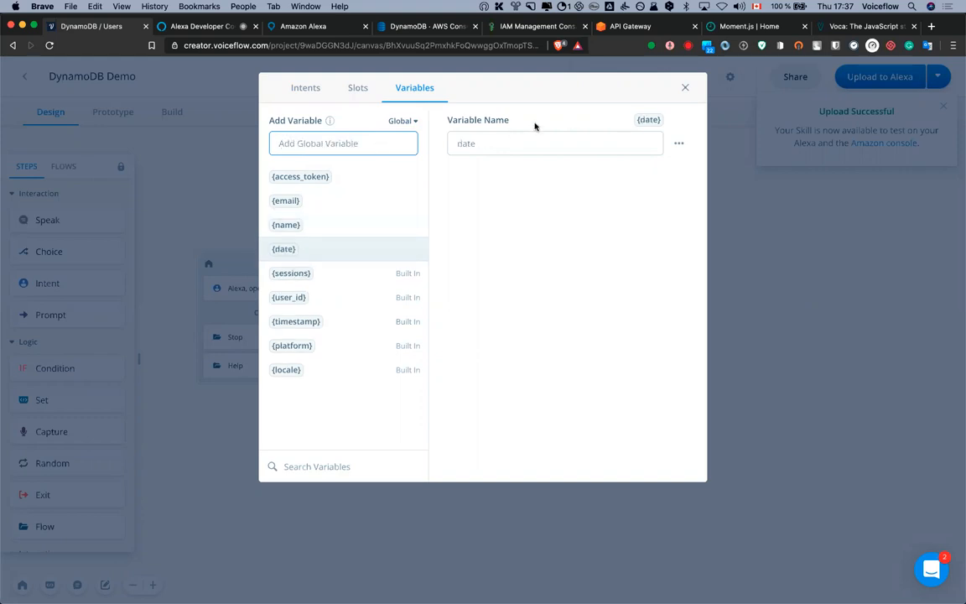
left_click(686, 88)
left_click(542, 389)
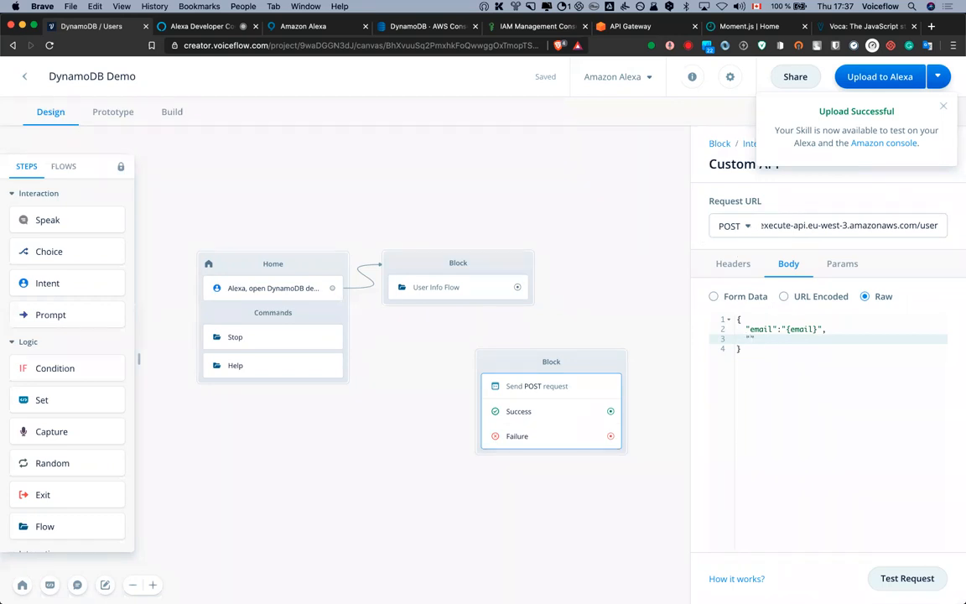
Add "name":"{name}", "date":"the date" and "sessions":"{sessions}" lines to the raw body
type("name\":\"{name")
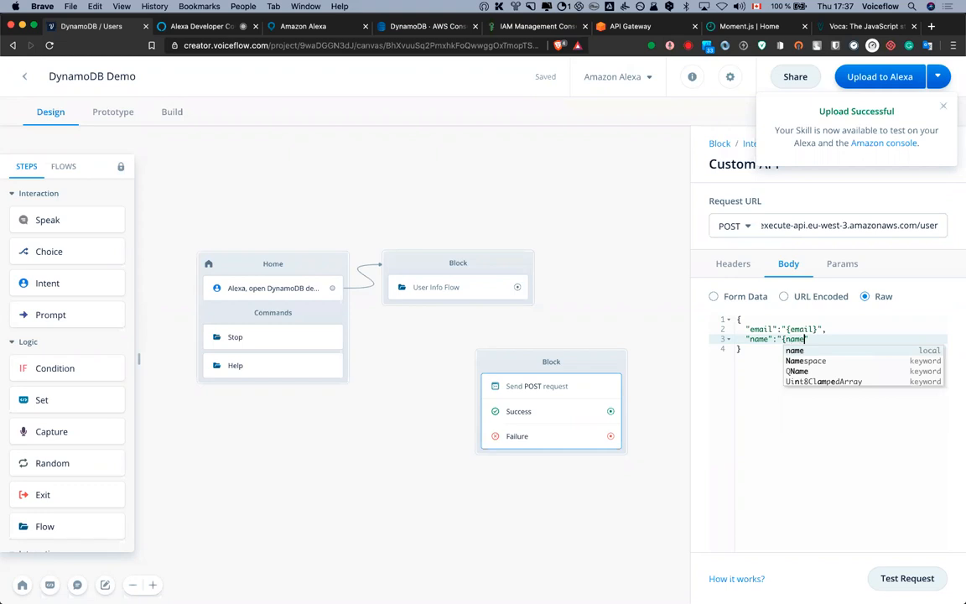
type("}")
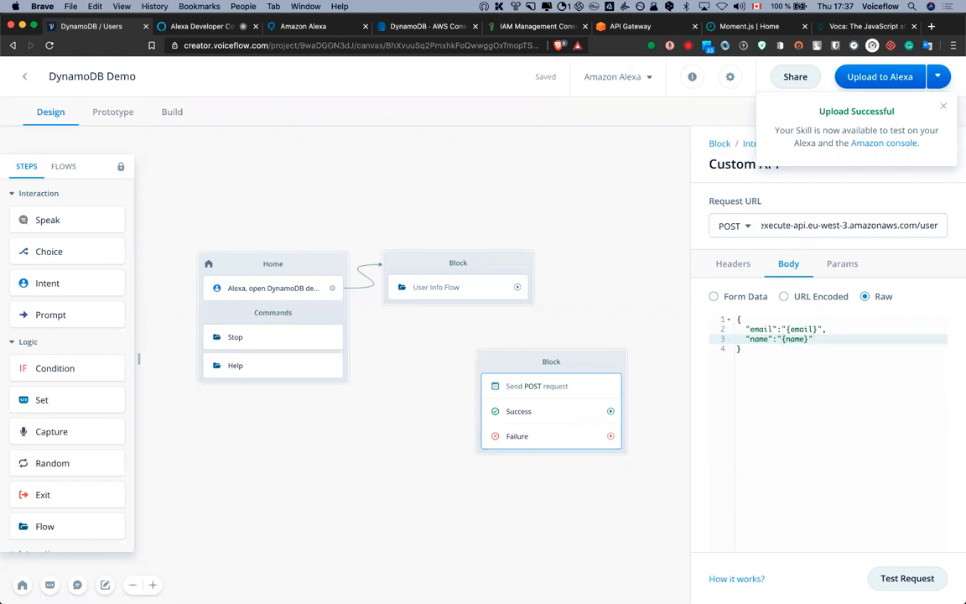
type("\",")
key("Return")
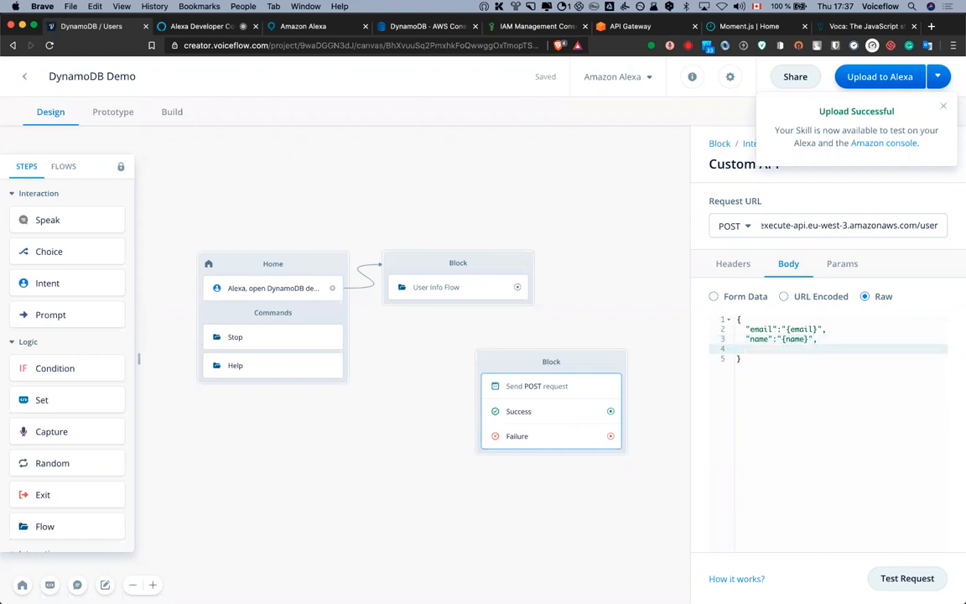
type("\"date\":\"the date\",")
key("Return")
type("\"sessions")
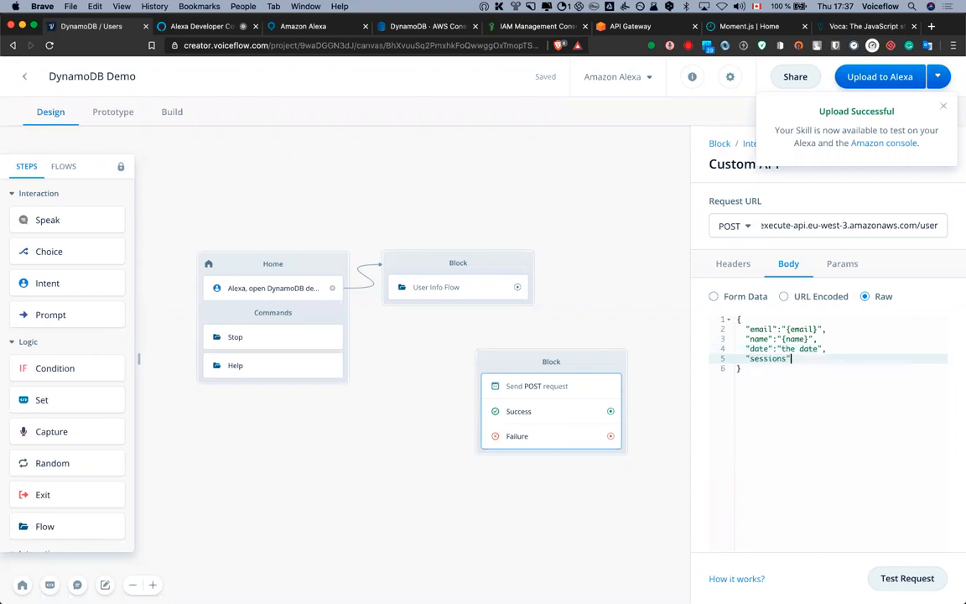
type("\":\"{session")
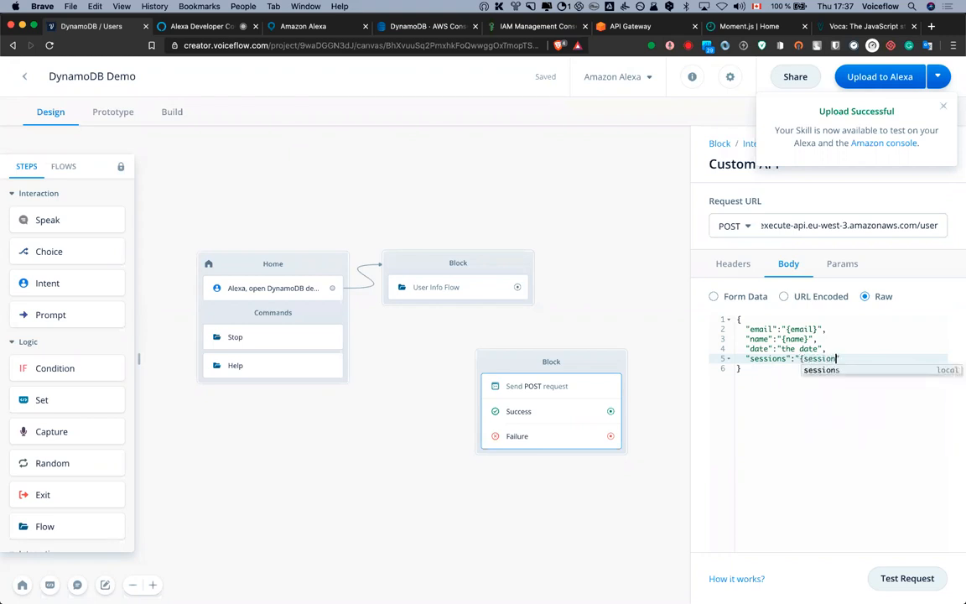
type("s}")
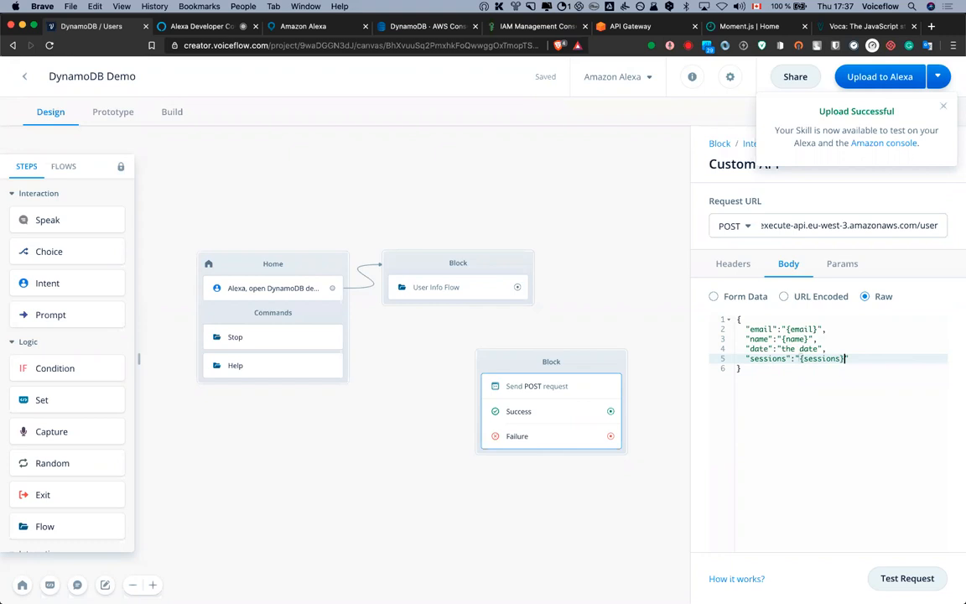
key("Down")
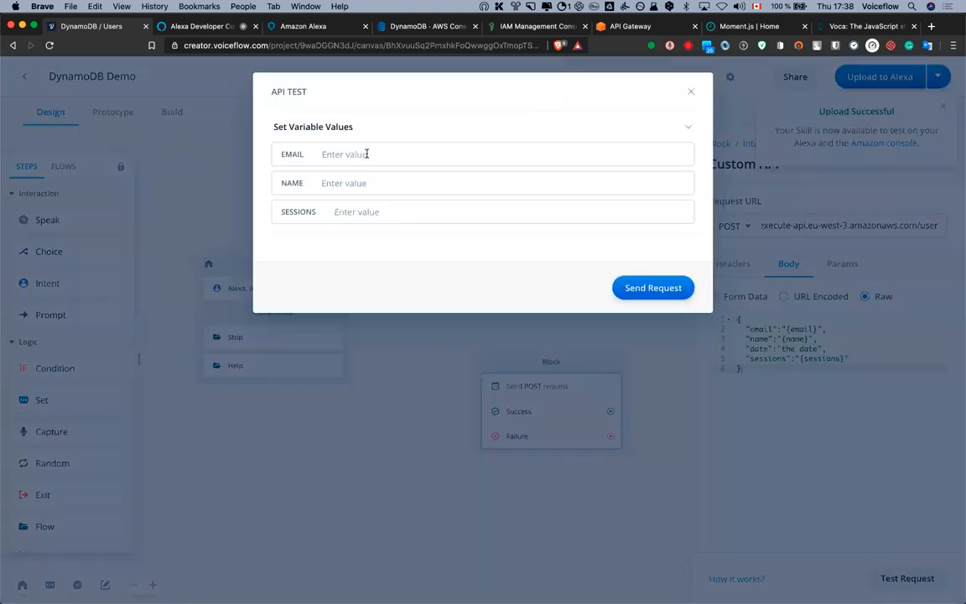
Send a test POST request with a sample email, a name and sessions value 1
left_click(367, 154)
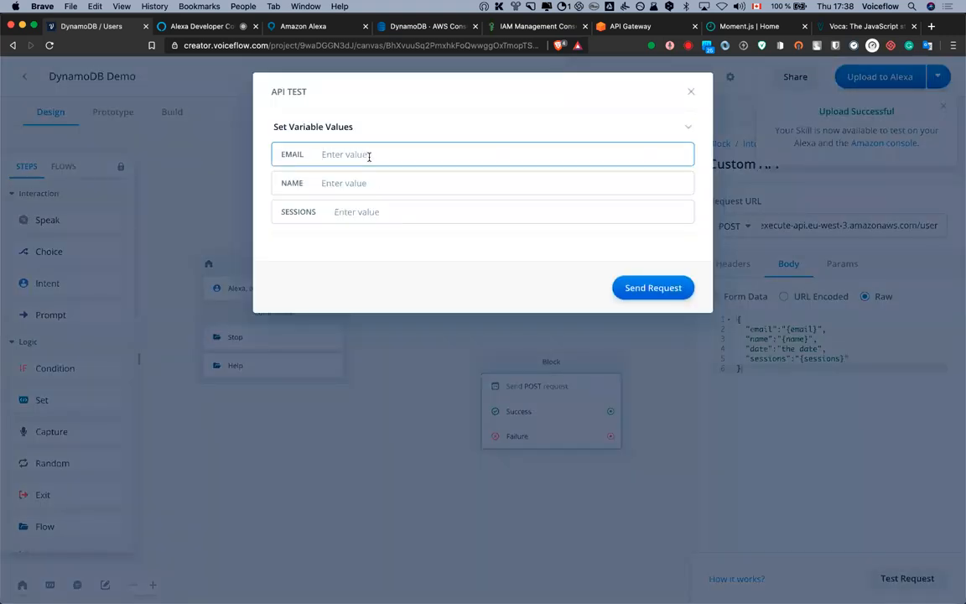
key("Tab")
type("NiKo")
key("Tab")
type("1")
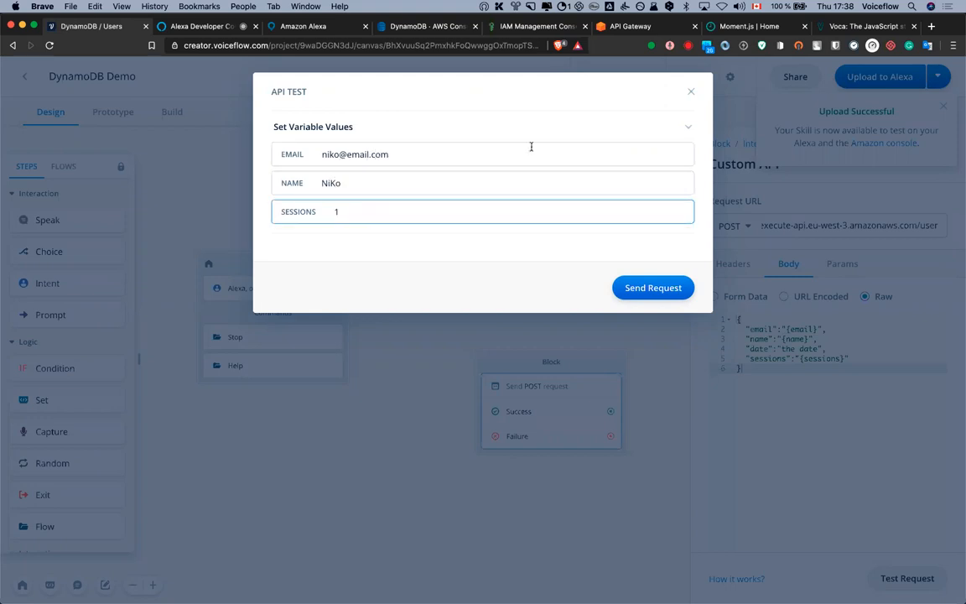
left_click(657, 286)
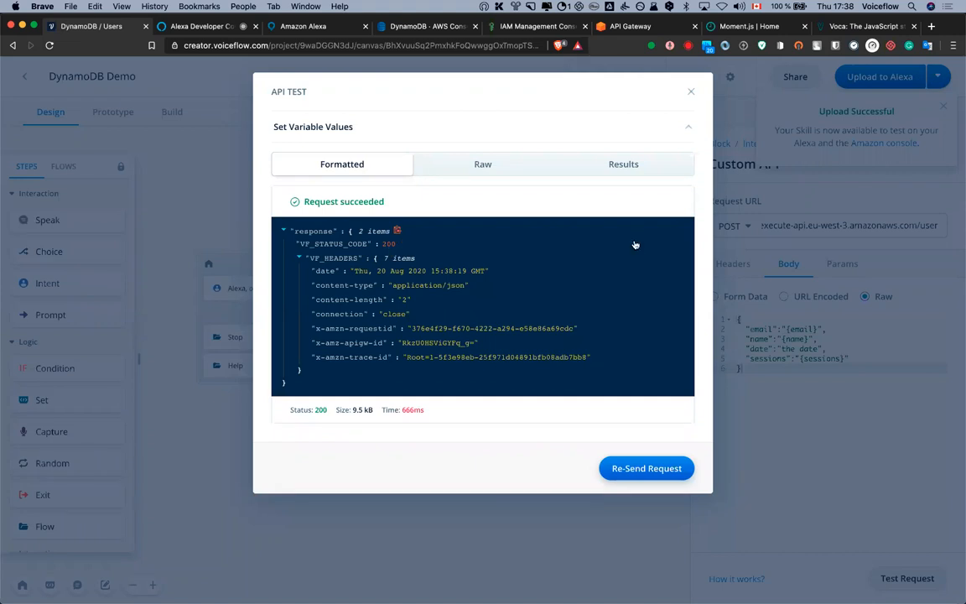
left_click(396, 26)
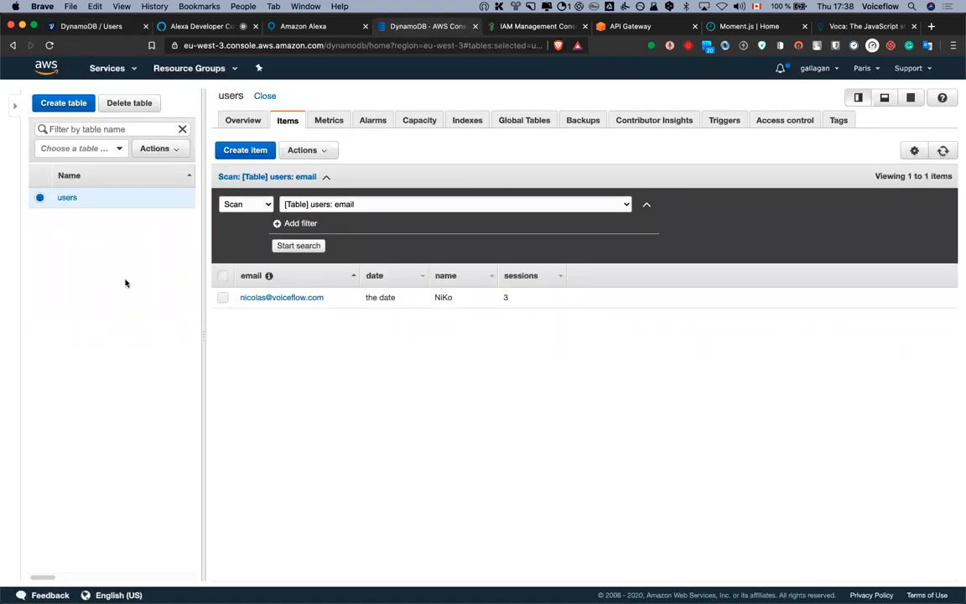
Refresh the DynamoDB users items to confirm the new test user, then return to Voiceflow
left_click(943, 151)
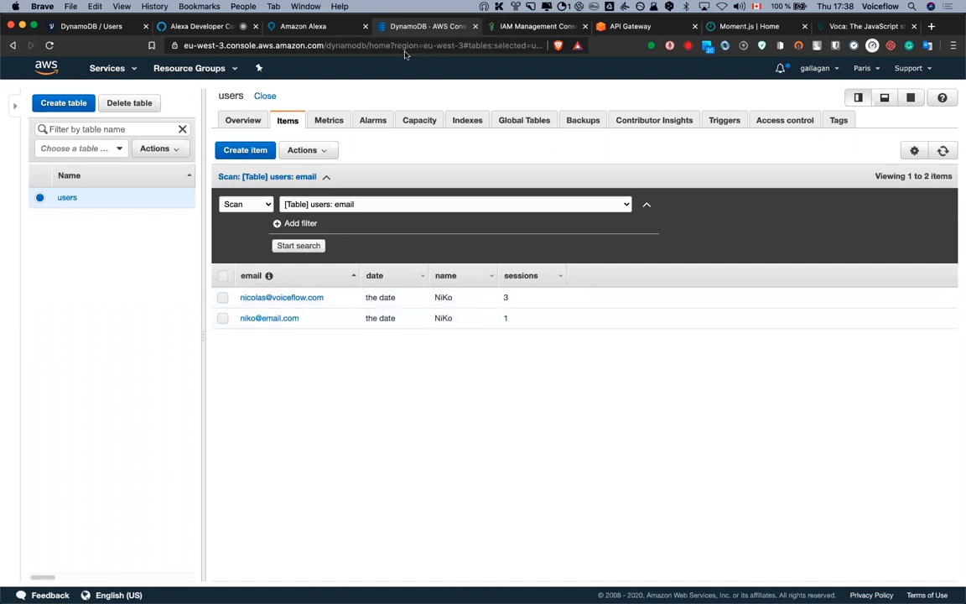
left_click(115, 29)
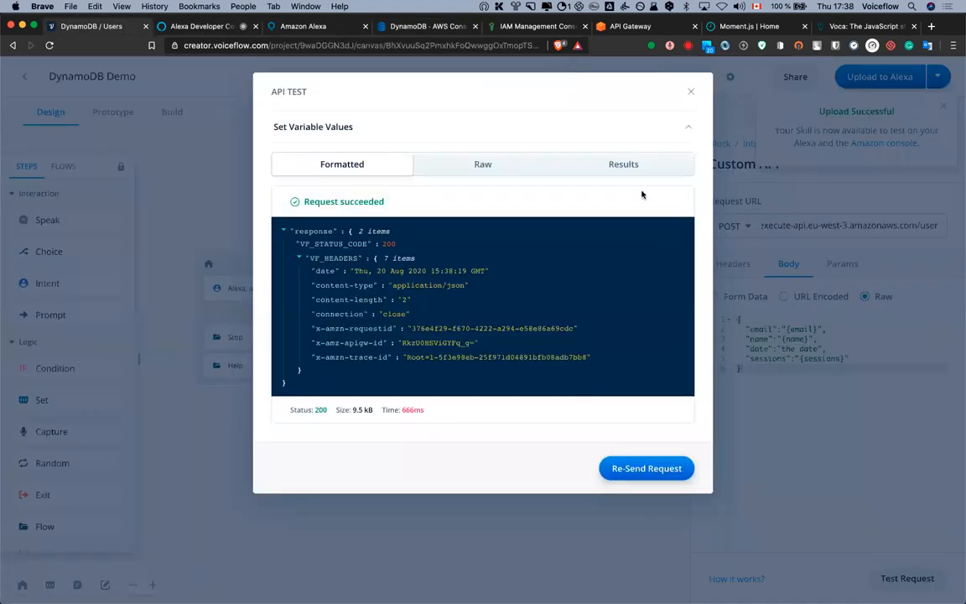
Rename the POST block to 'create / Update User' and move it higher on the canvas
left_click(690, 92)
double_click(551, 361)
type("c")
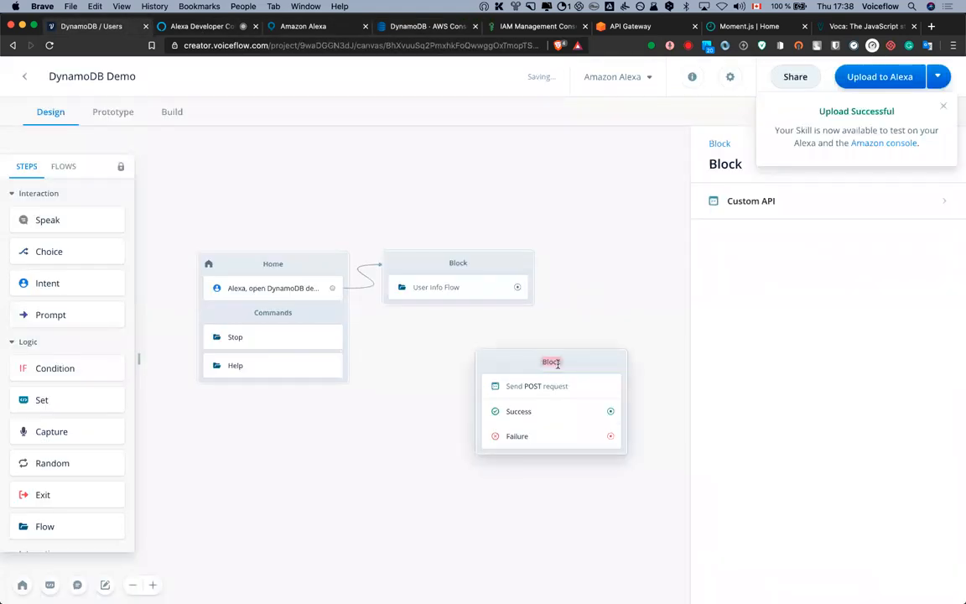
type("reate / Update User")
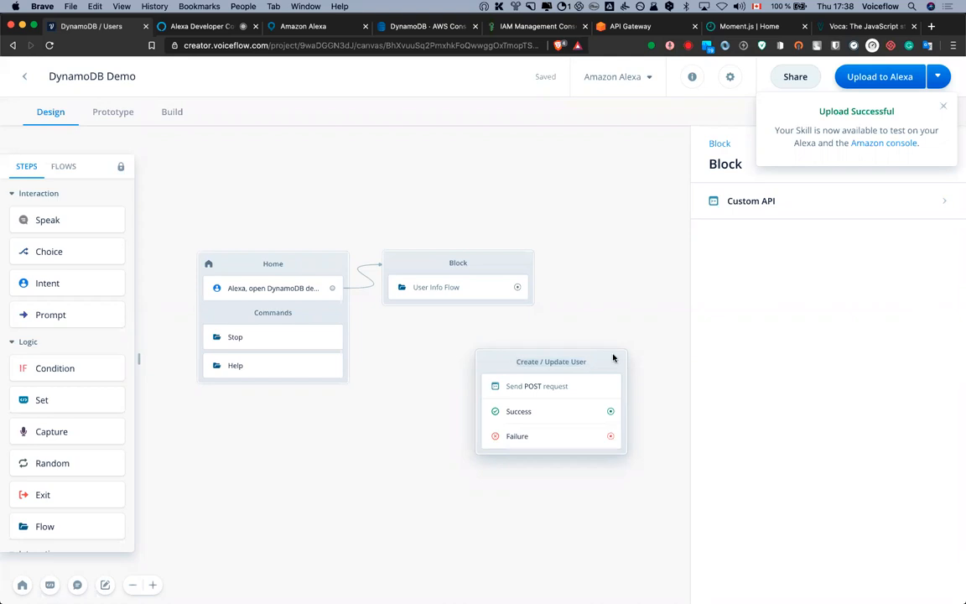
left_click_drag(612, 358, 731, 229)
scroll(729, 399, "right", 5)
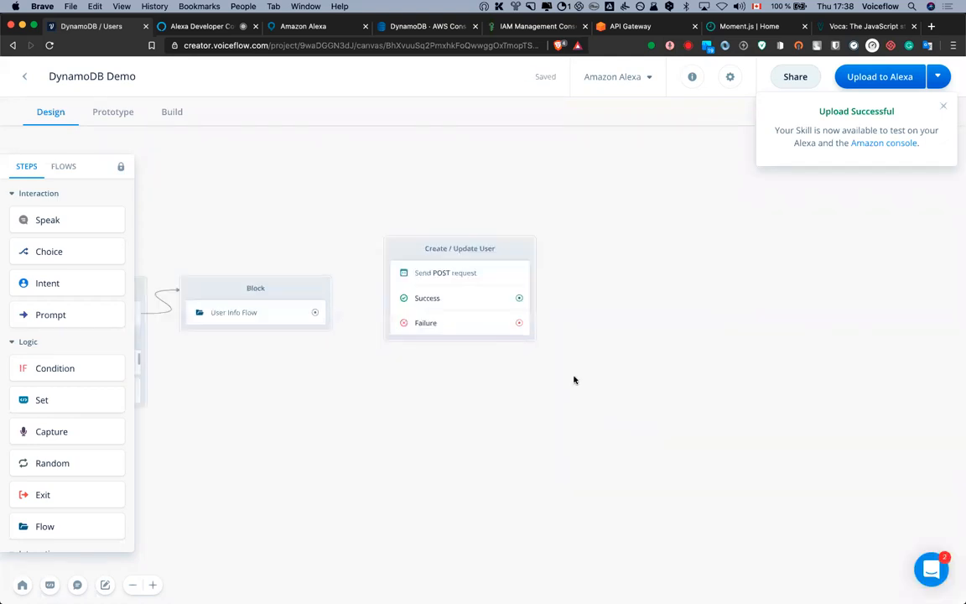
left_click_drag(426, 411, 466, 379)
Insert a new Custom API block via the 'api' search
key("space")
type("api")
key("Return")
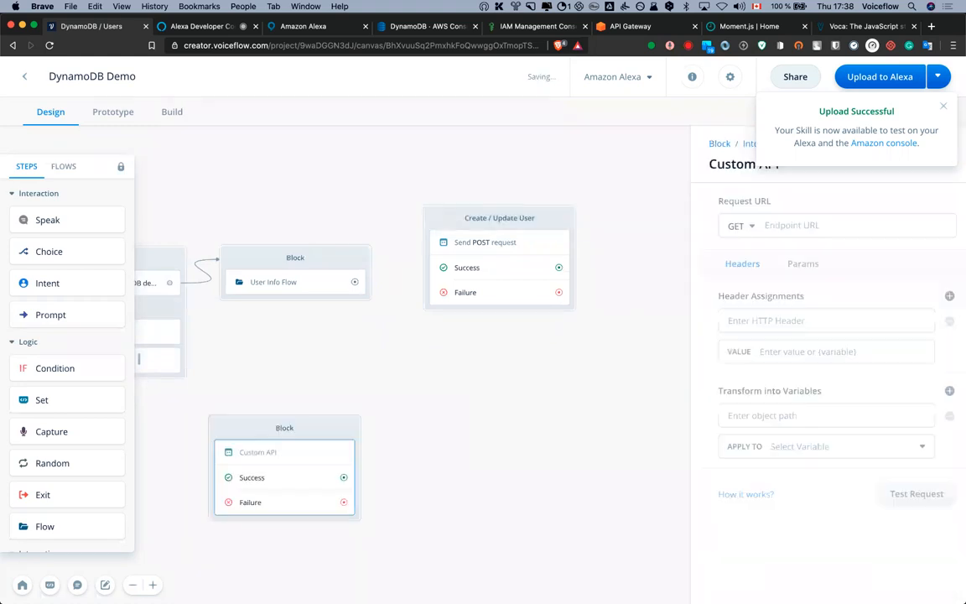
Place the new block below Create / Update User and set its method to GET
left_click_drag(347, 432, 544, 349)
left_click(748, 211)
left_click(738, 225)
left_click(733, 278)
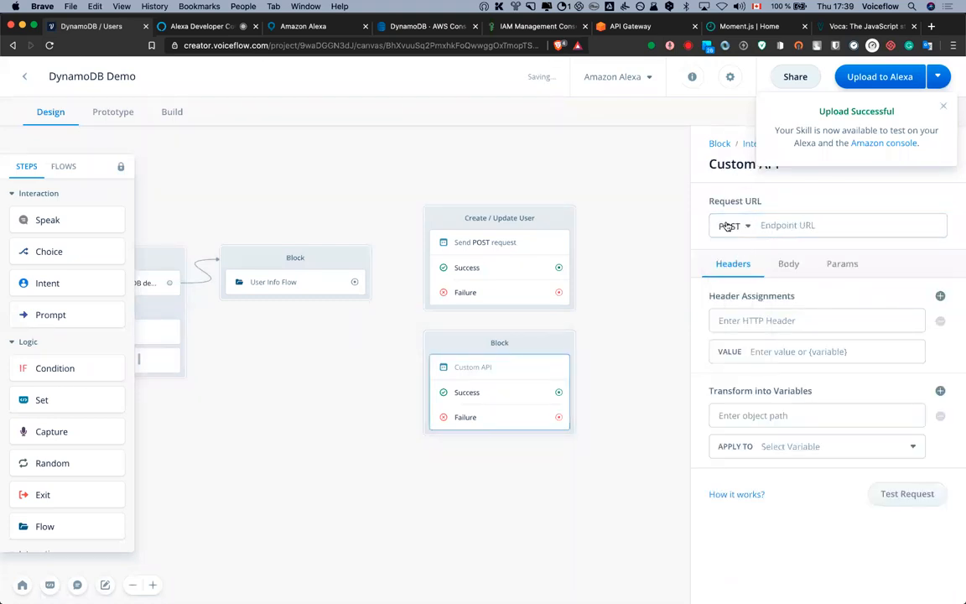
left_click(728, 225)
left_click(731, 258)
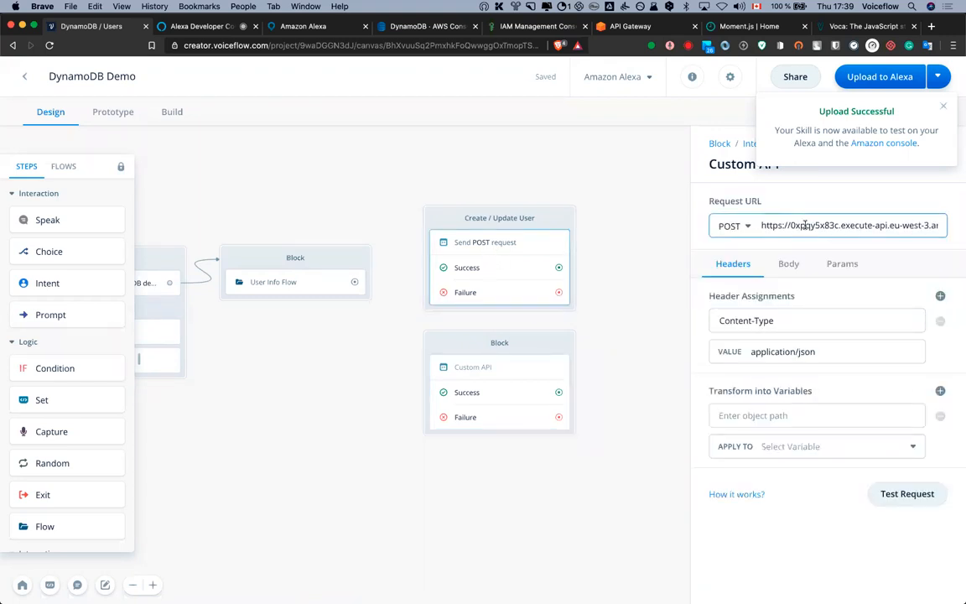
Set the endpoint to the pasted invoke URL ending with the {email} variable
left_click(804, 224)
left_click(517, 377)
left_click(817, 224)
key("super+v")
left_click_drag(852, 224, 942, 228)
left_click(947, 237)
left_click(938, 213)
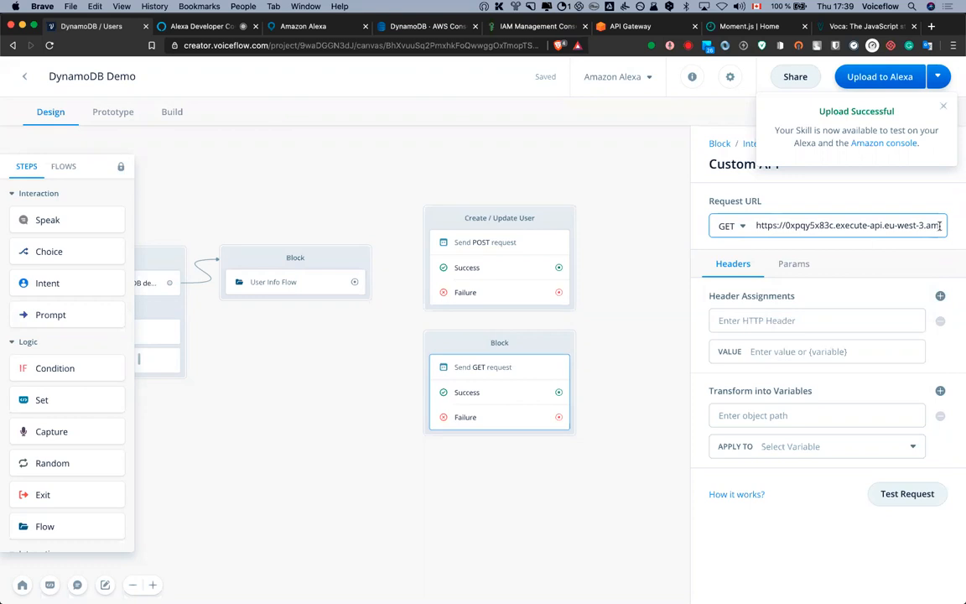
key("super+Right")
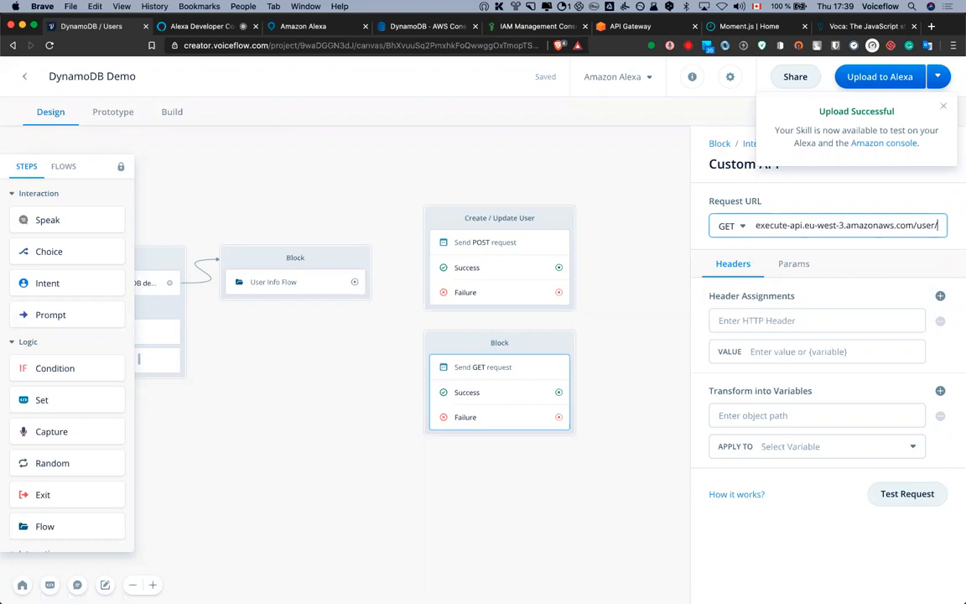
type("{email")
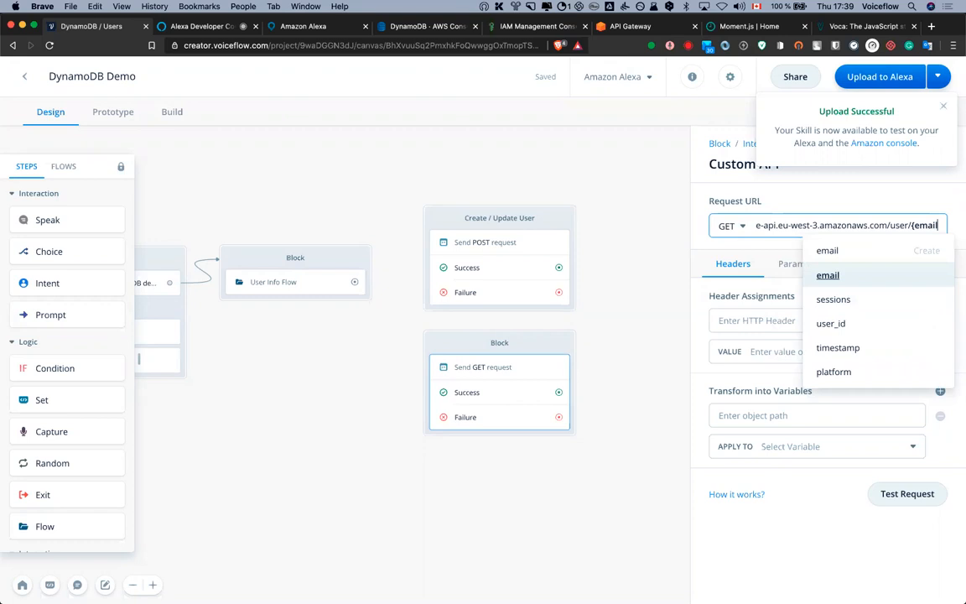
key("Return")
key("BackSpace")
Add a Content-Type: application/json header to the GET request
left_click(757, 323)
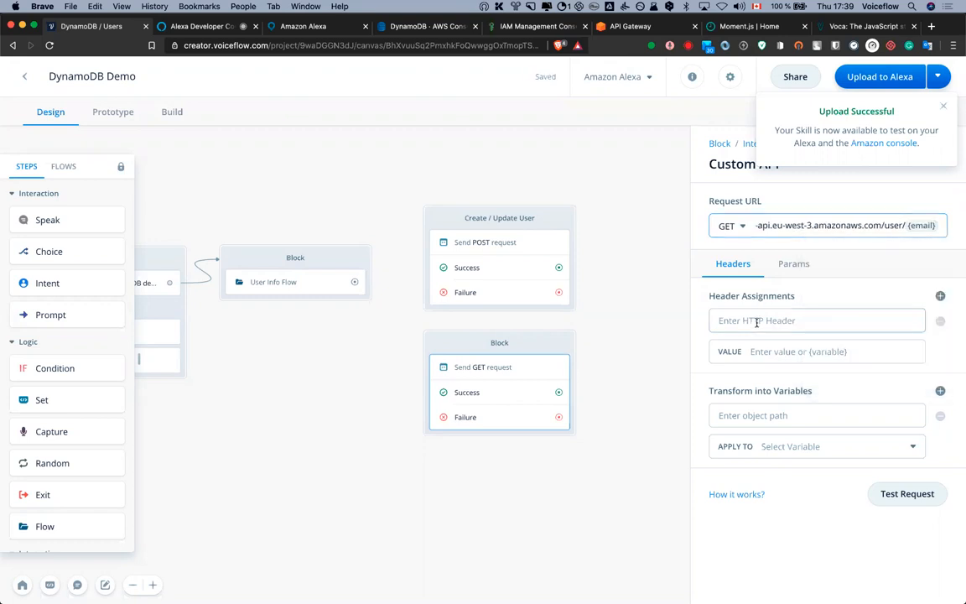
type("Conten")
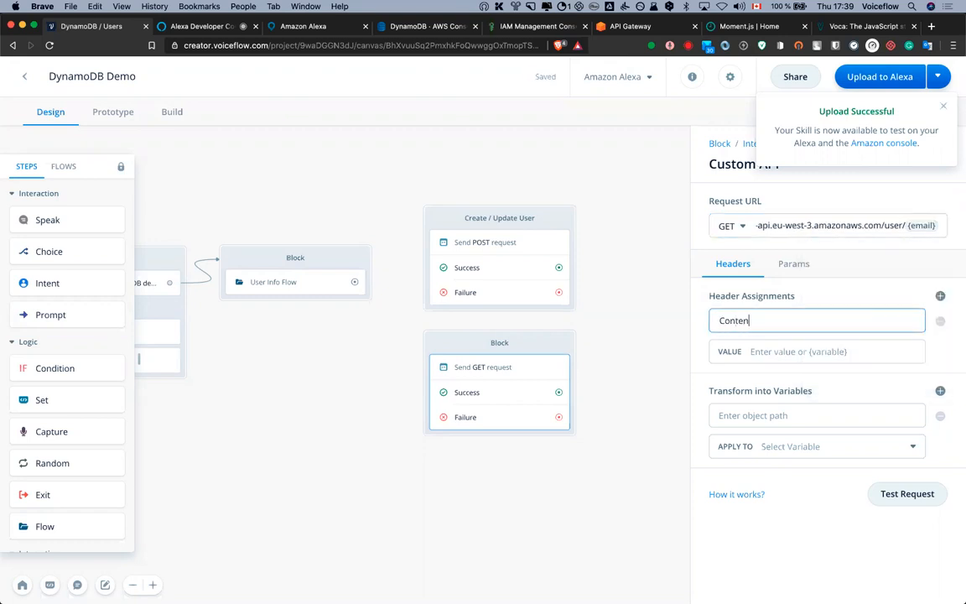
type("t-Type")
key("Tab")
type("applicat")
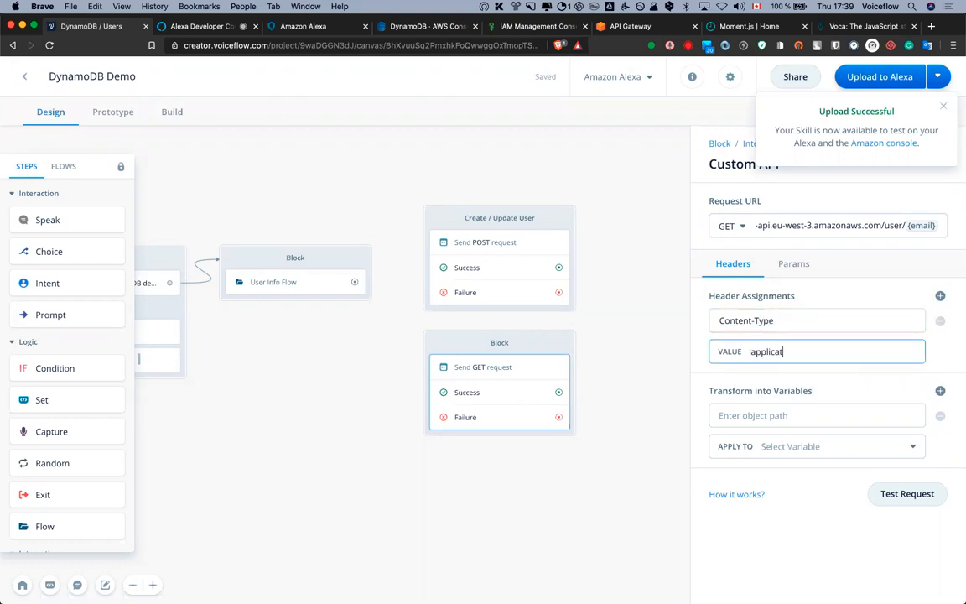
type("ion/json")
left_click(905, 494)
Send a test GET request with a user's email and expand the returned user entry
left_click(380, 151)
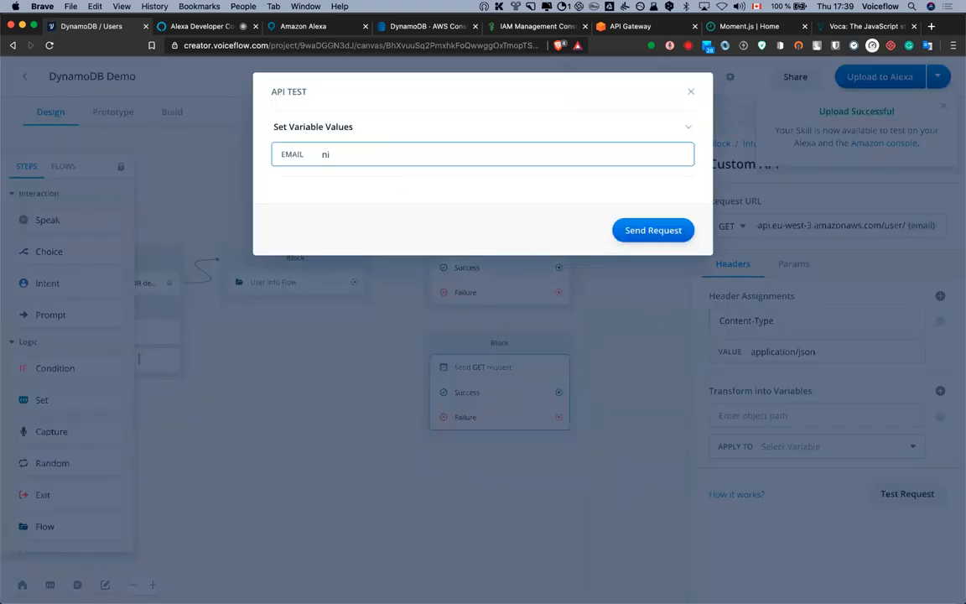
left_click(671, 231)
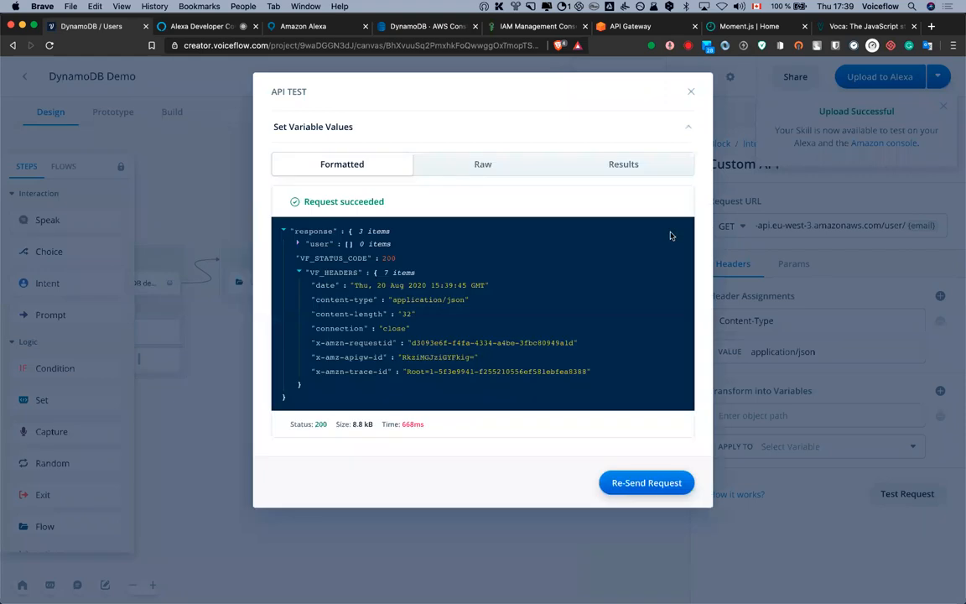
left_click(299, 243)
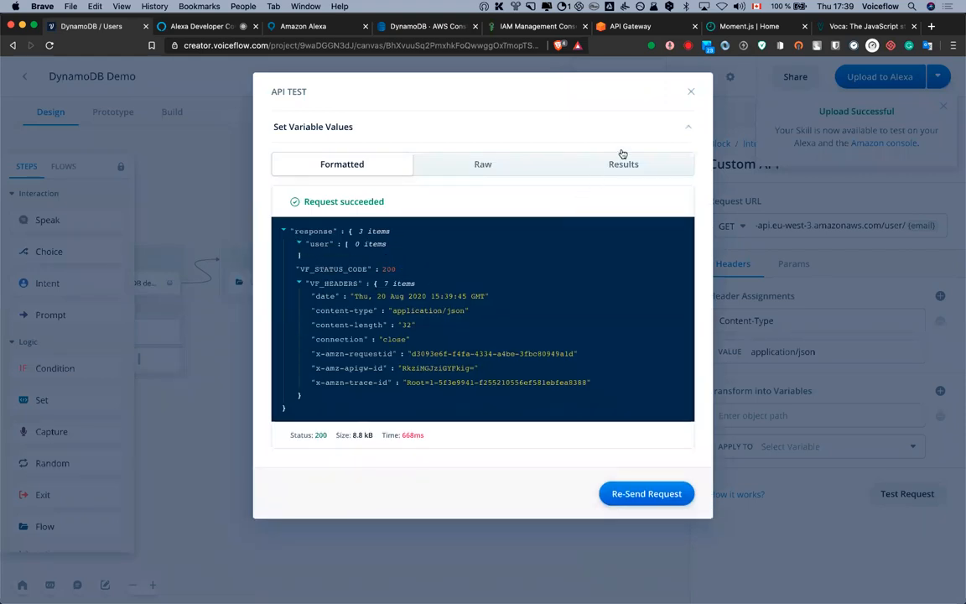
left_click(691, 91)
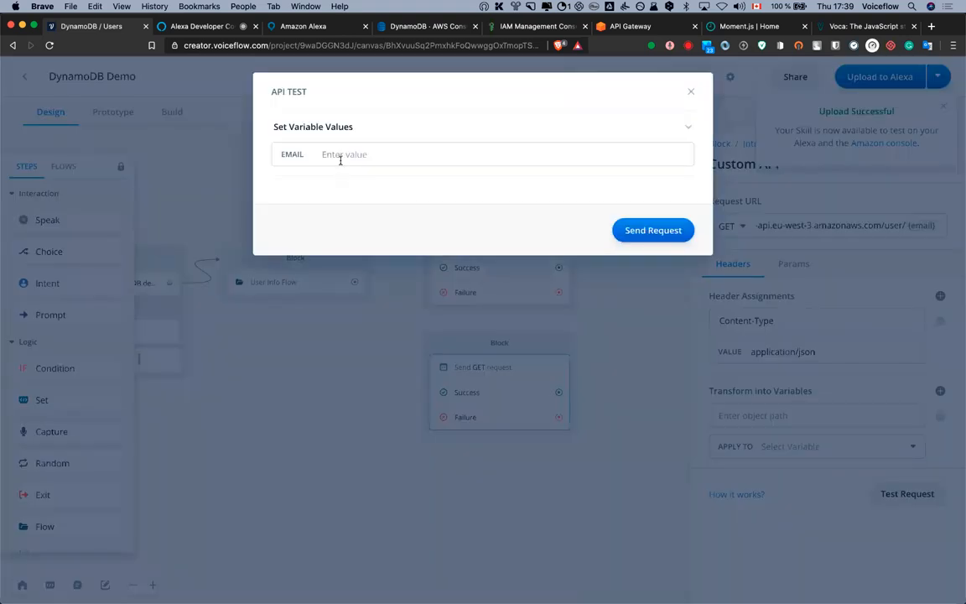
Retest with the corrected email, then review the query parameter and header settings
left_click(342, 156)
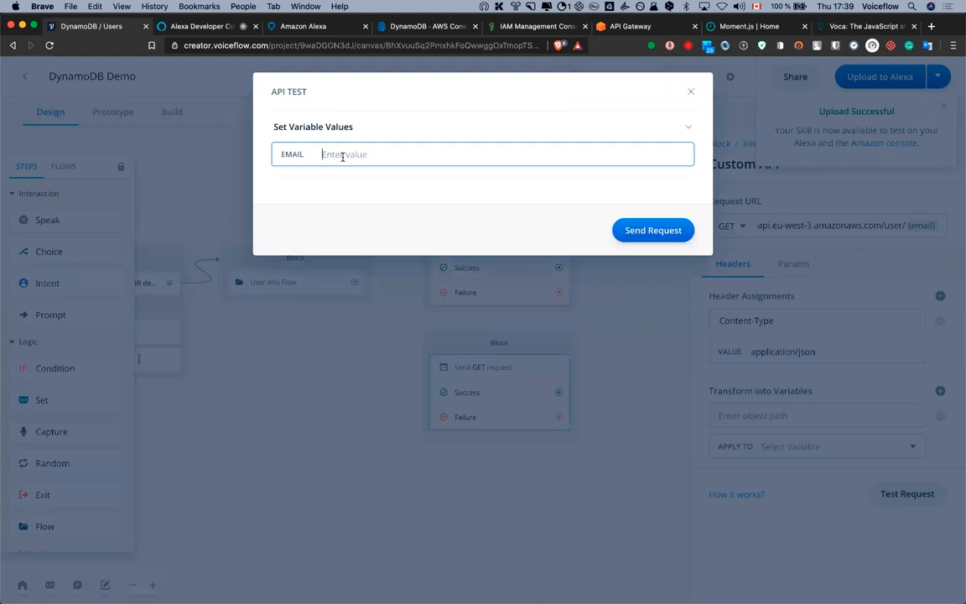
key("Left")
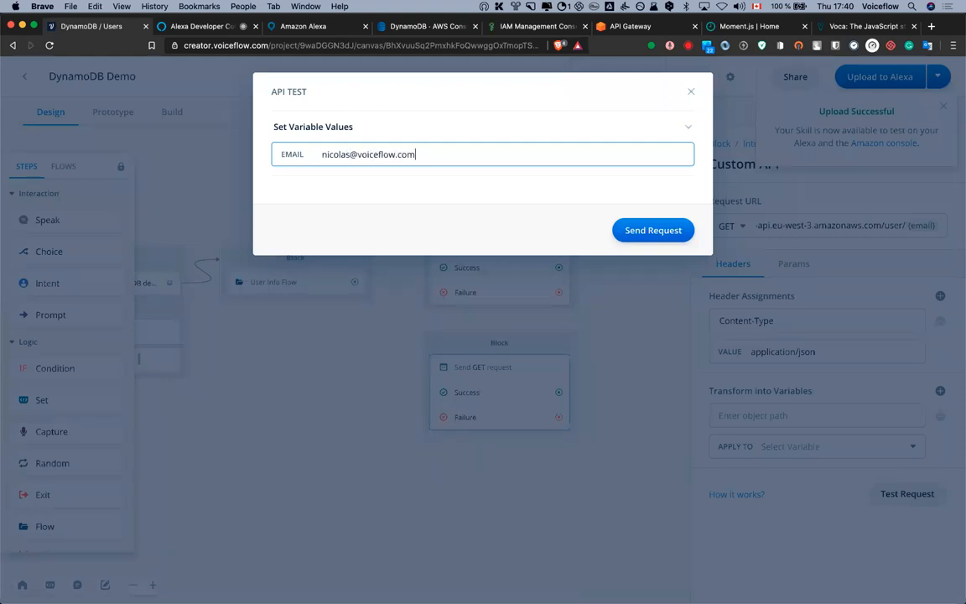
left_click(615, 231)
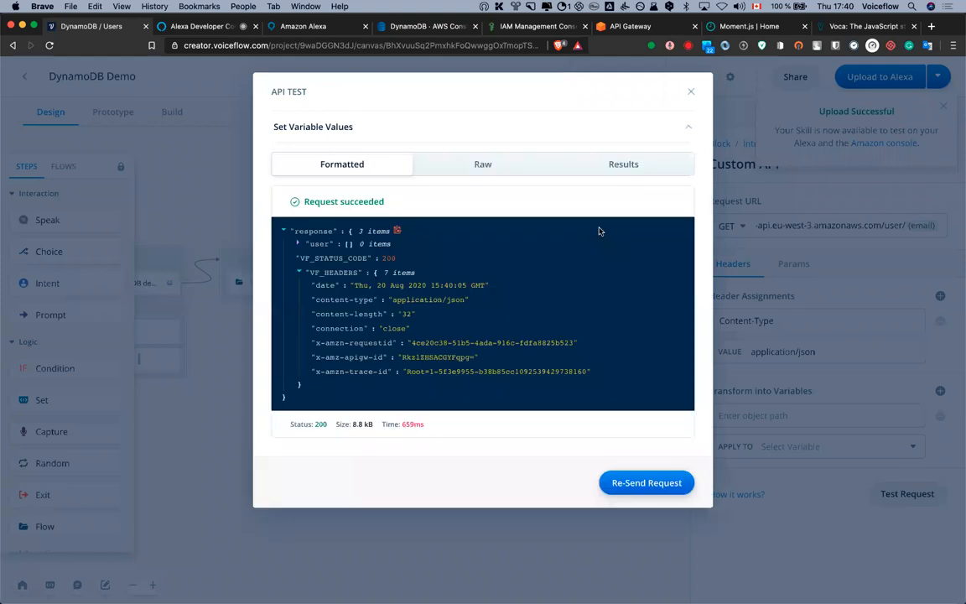
left_click(297, 243)
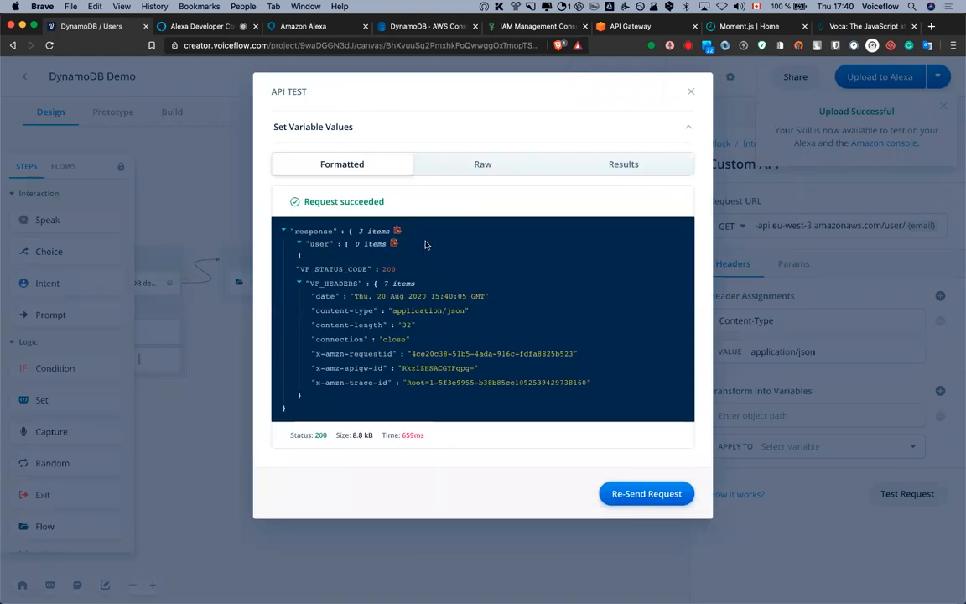
left_click(690, 91)
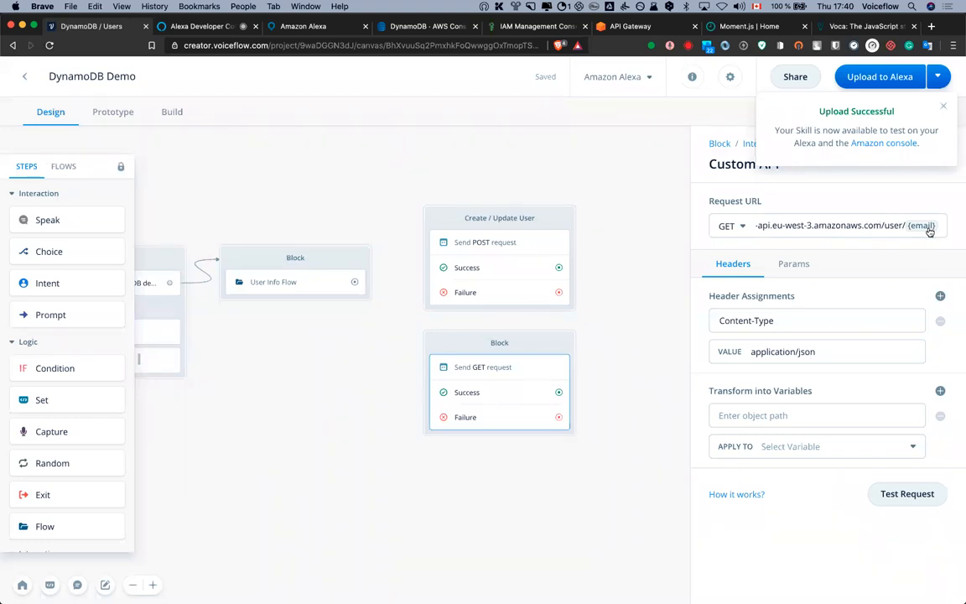
left_click(792, 264)
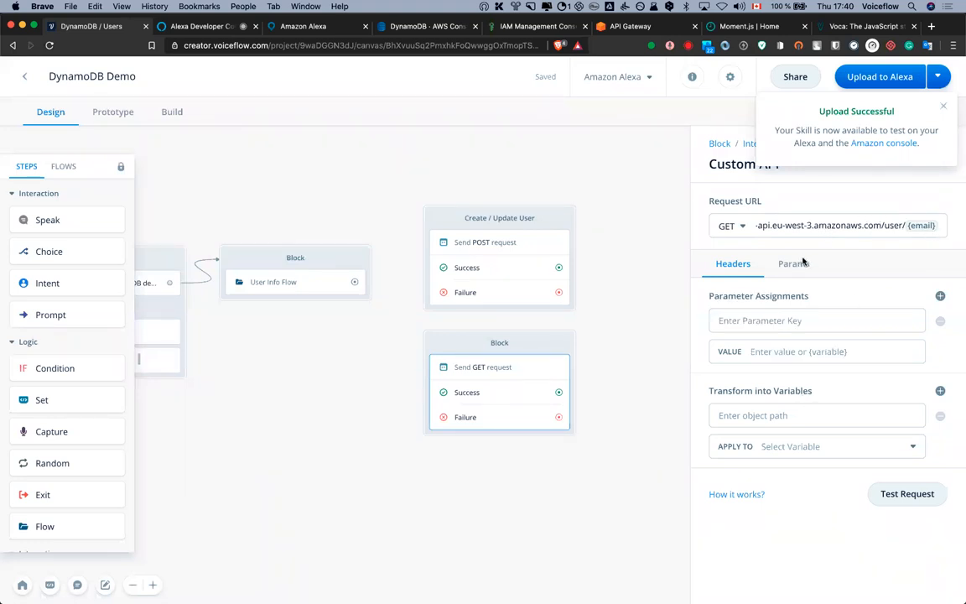
left_click(718, 264)
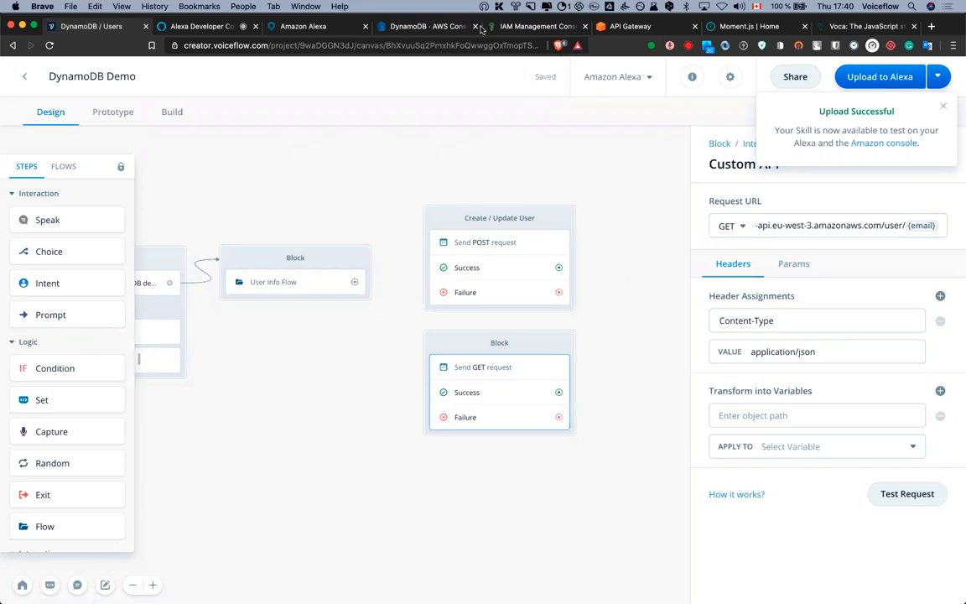
left_click(428, 26)
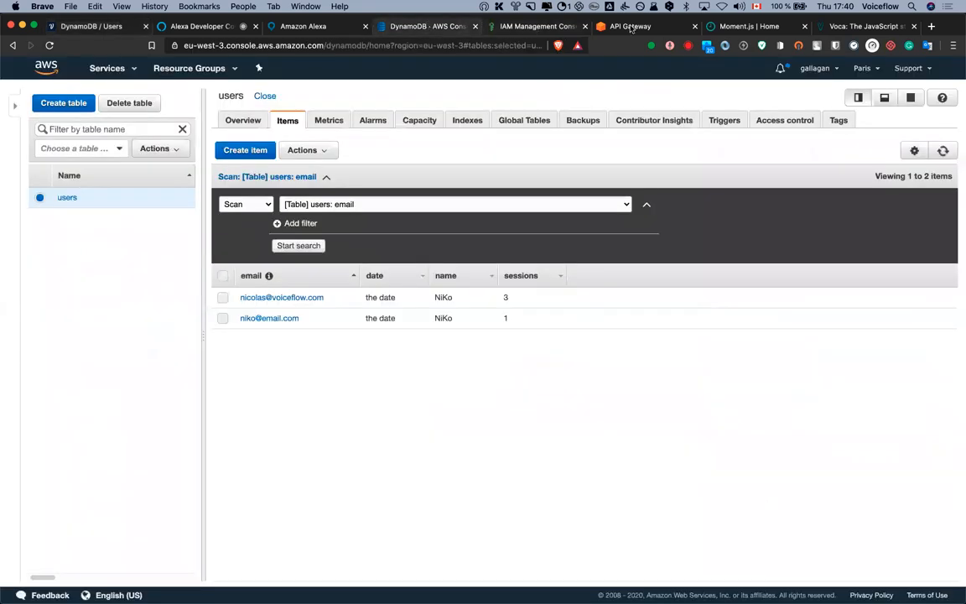
Test API Gateway's GET /{email} method with a saved email, returning that user's record
left_click(569, 26)
left_click(629, 26)
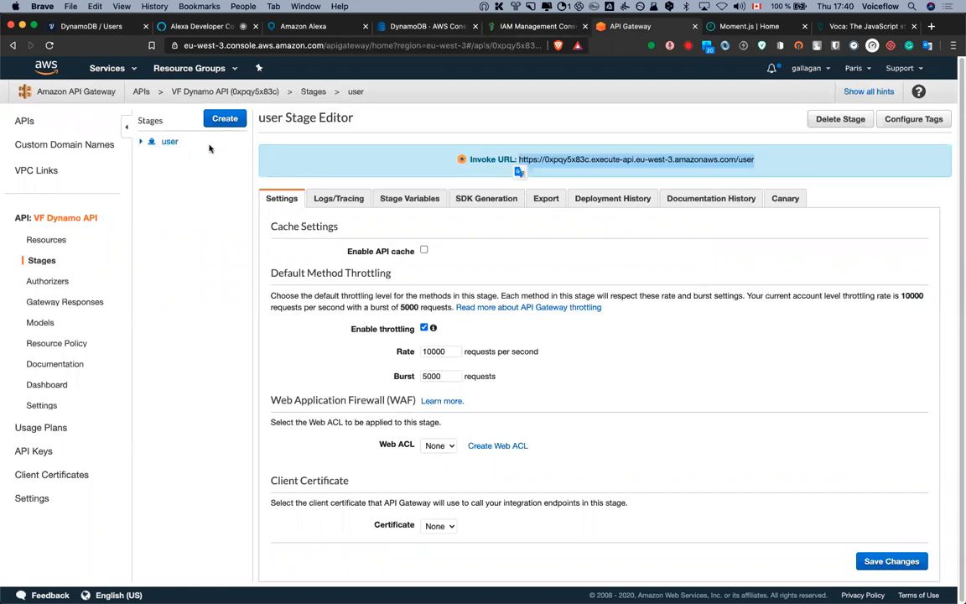
left_click(47, 239)
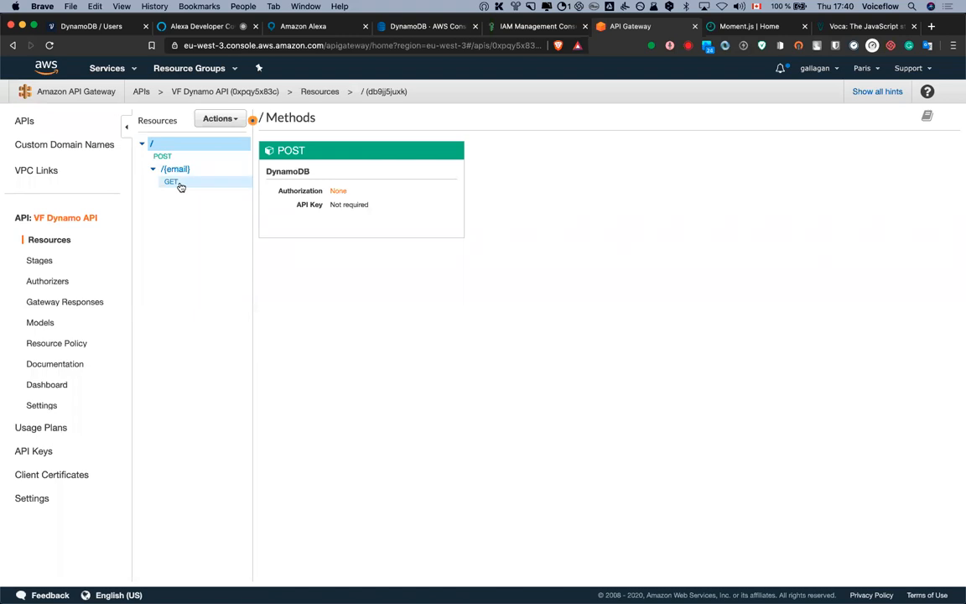
left_click(176, 183)
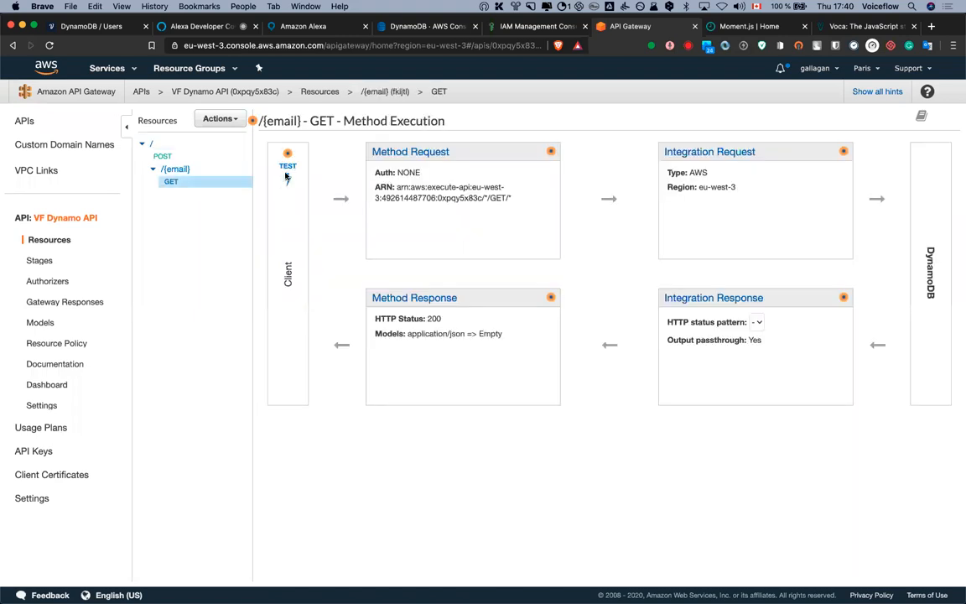
left_click(285, 172)
left_click(334, 206)
left_click(323, 231)
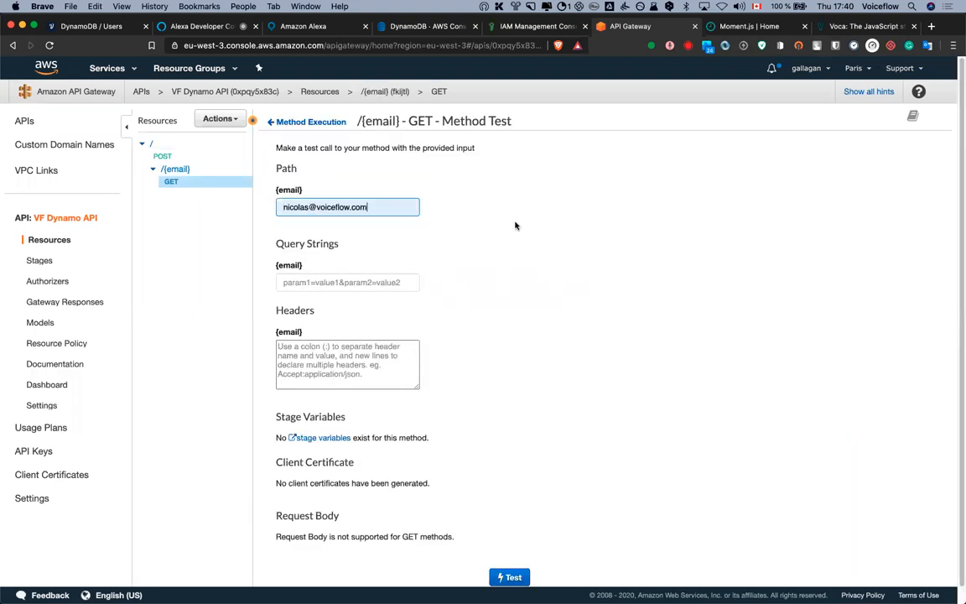
left_click(510, 577)
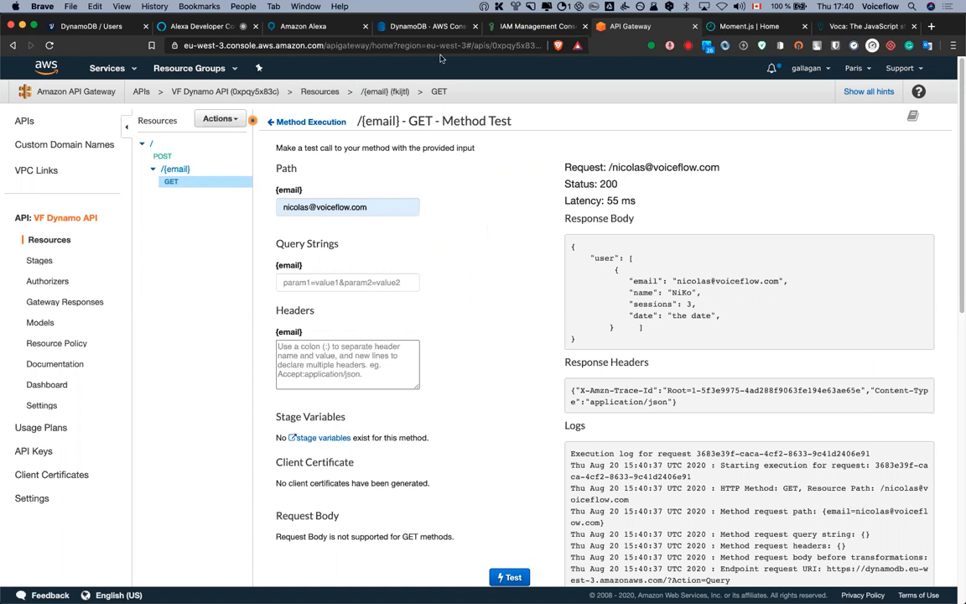
left_click(105, 26)
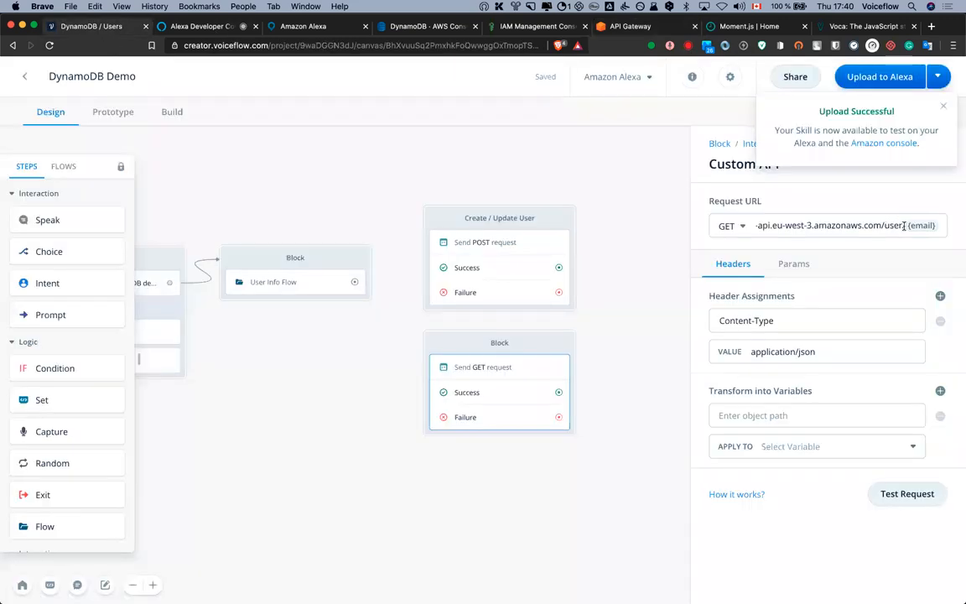
left_click(942, 227)
type("{")
key("BackSpace")
key("BackSpace")
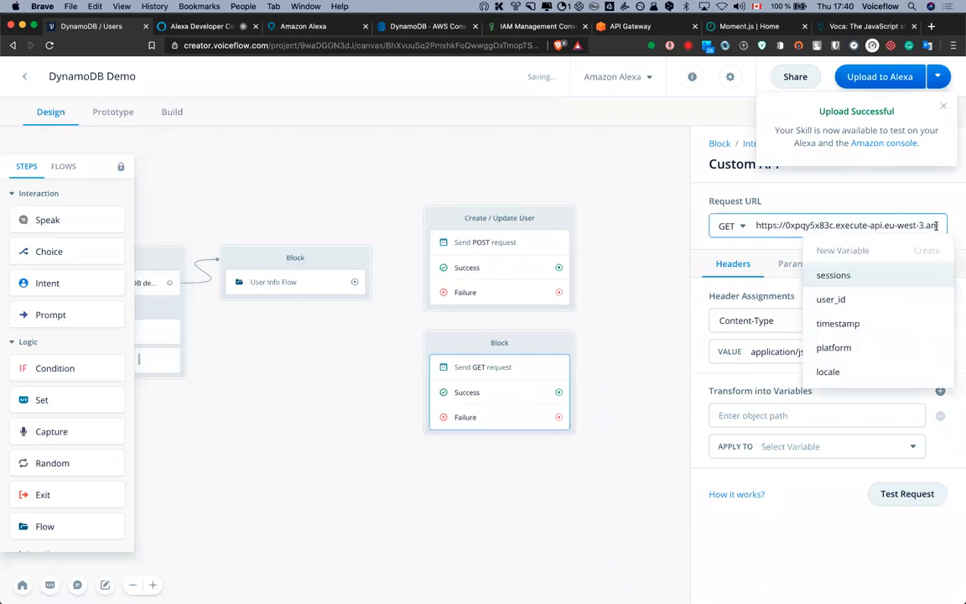
left_click(948, 225)
type("{email} {")
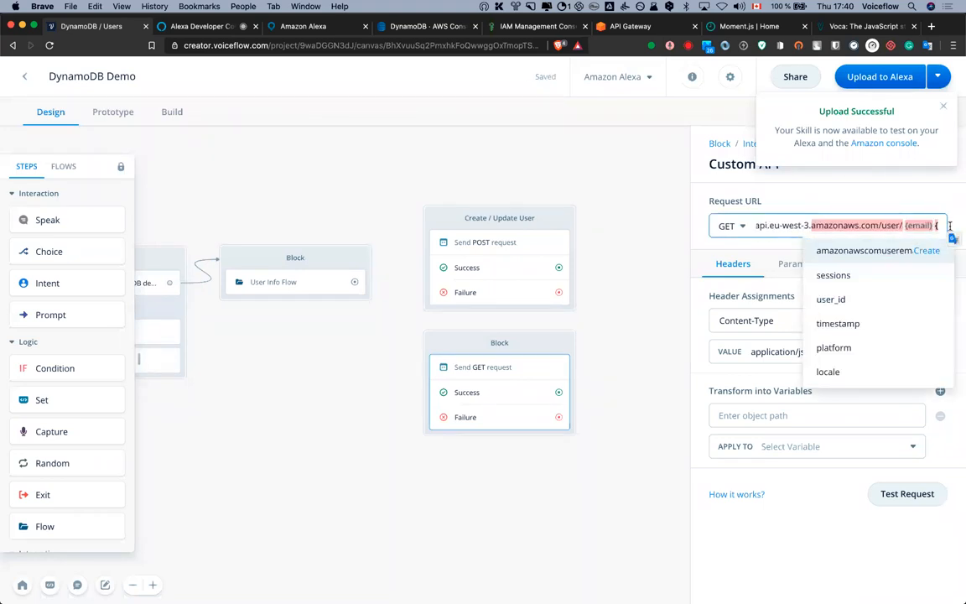
left_click(946, 225)
left_click(949, 227)
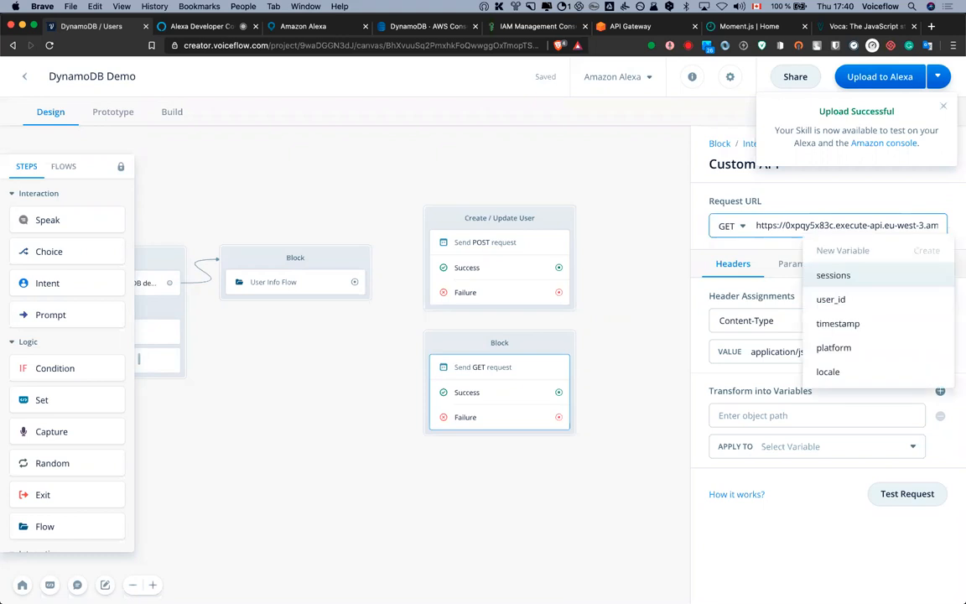
left_click(844, 226)
left_click_drag(894, 226, 954, 232)
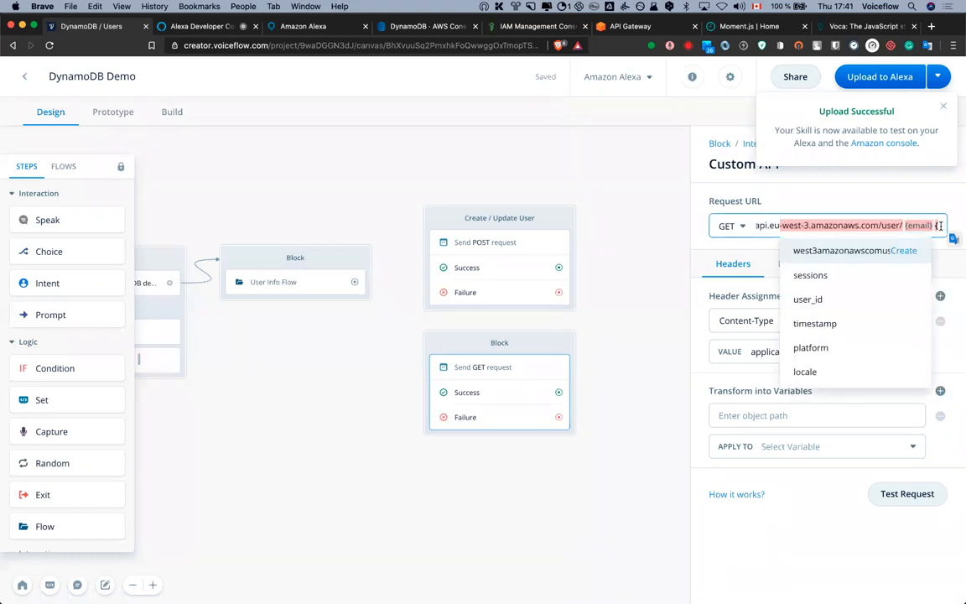
left_click(941, 226)
left_click(935, 226)
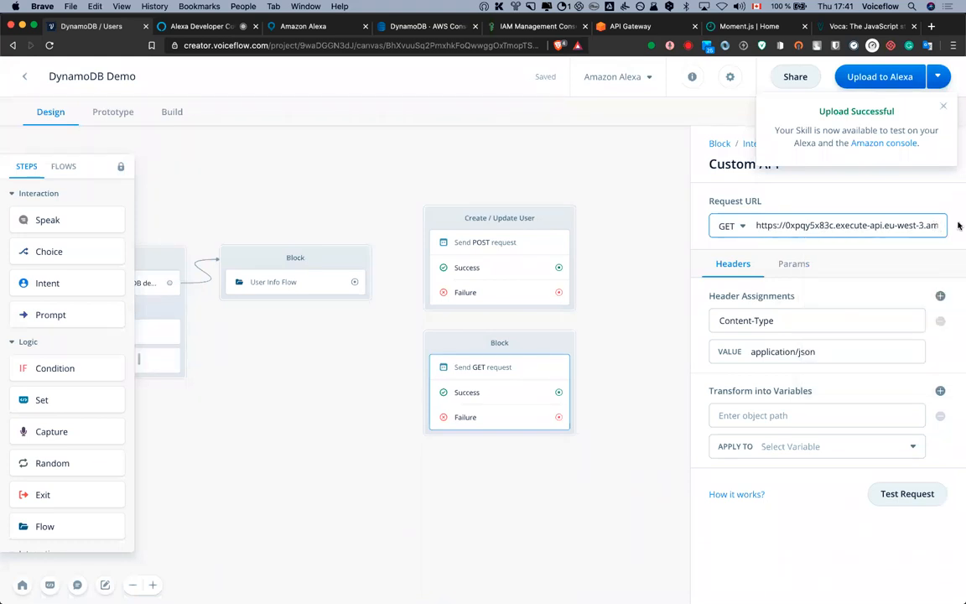
left_click_drag(923, 225, 958, 227)
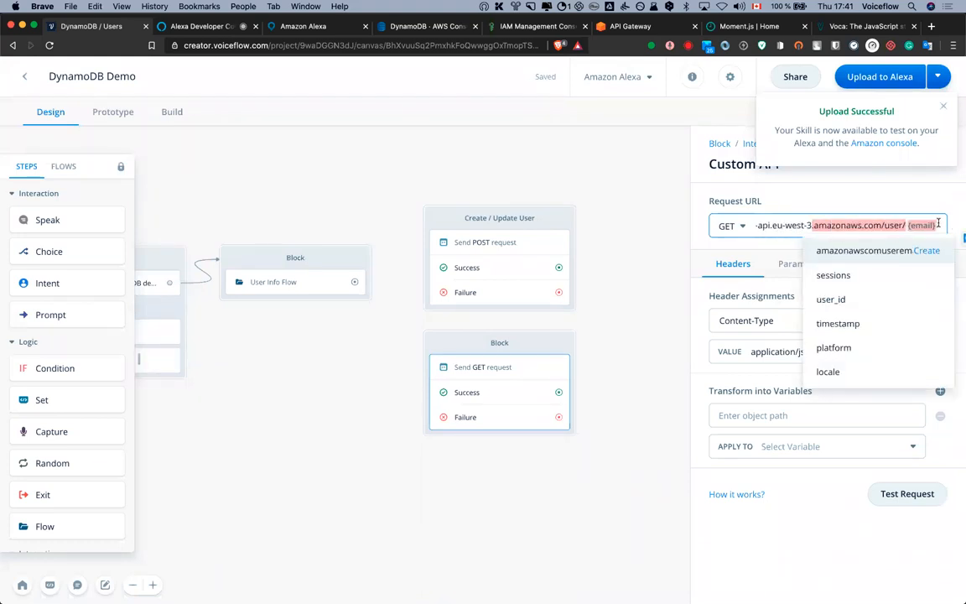
left_click(785, 225)
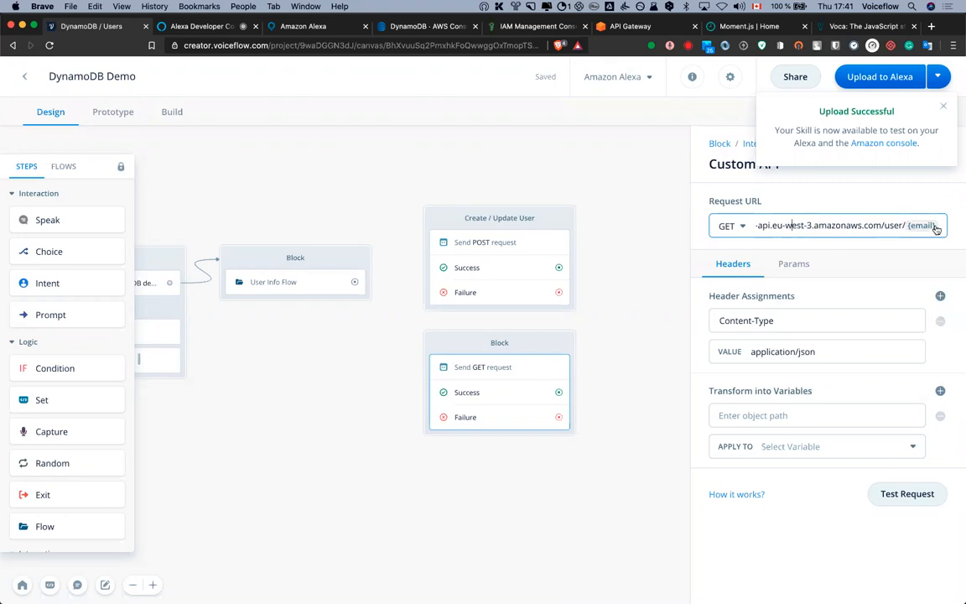
Test the GET request with the user's email and inspect the raw response
left_click(379, 240)
left_click(366, 154)
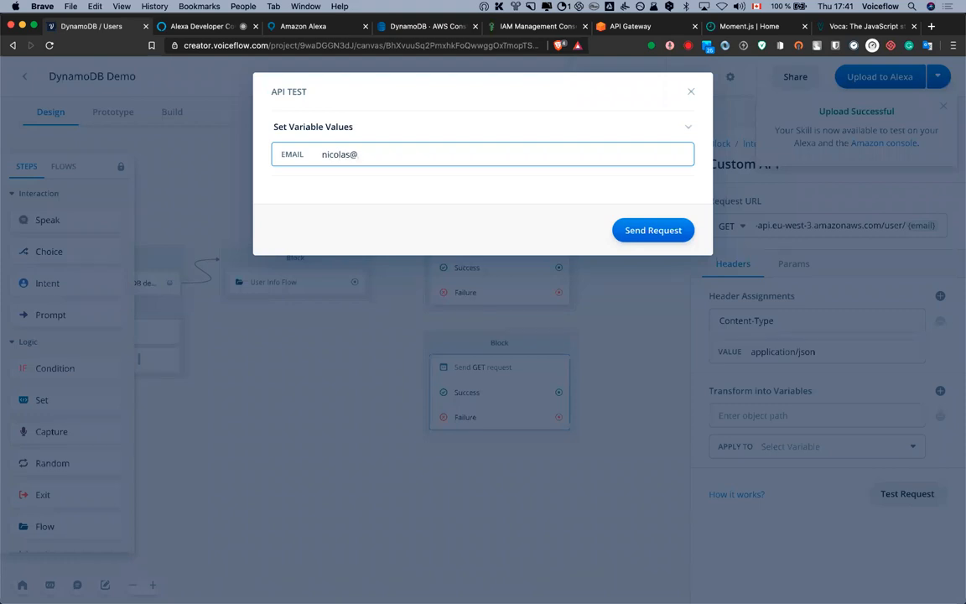
left_click(671, 231)
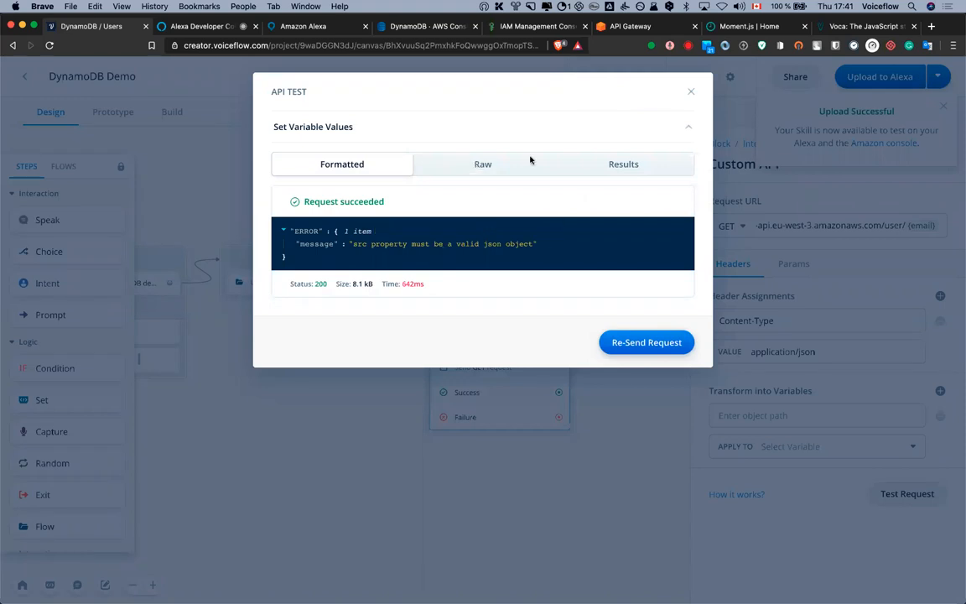
left_click(496, 162)
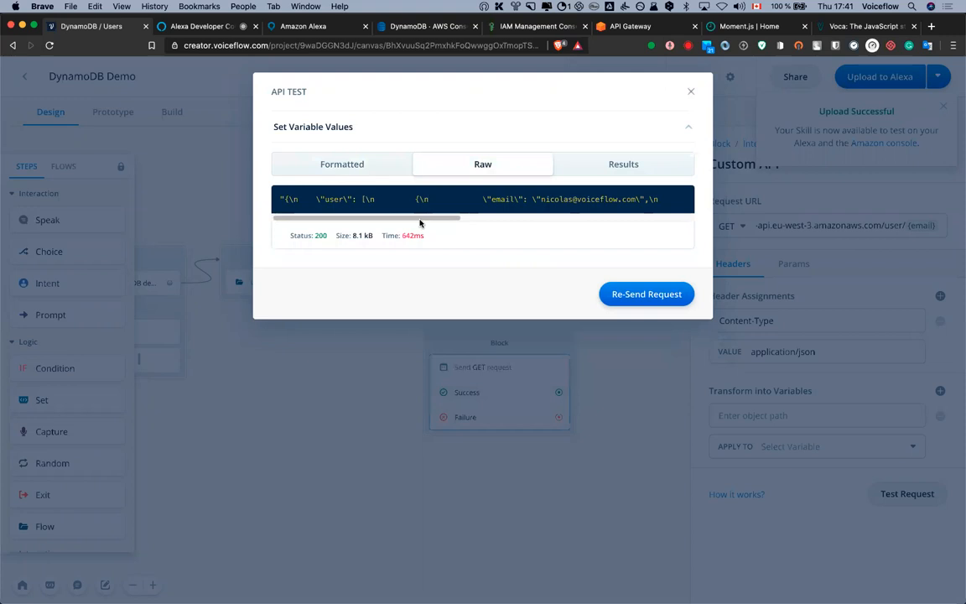
left_click_drag(420, 218, 488, 211)
left_click(690, 91)
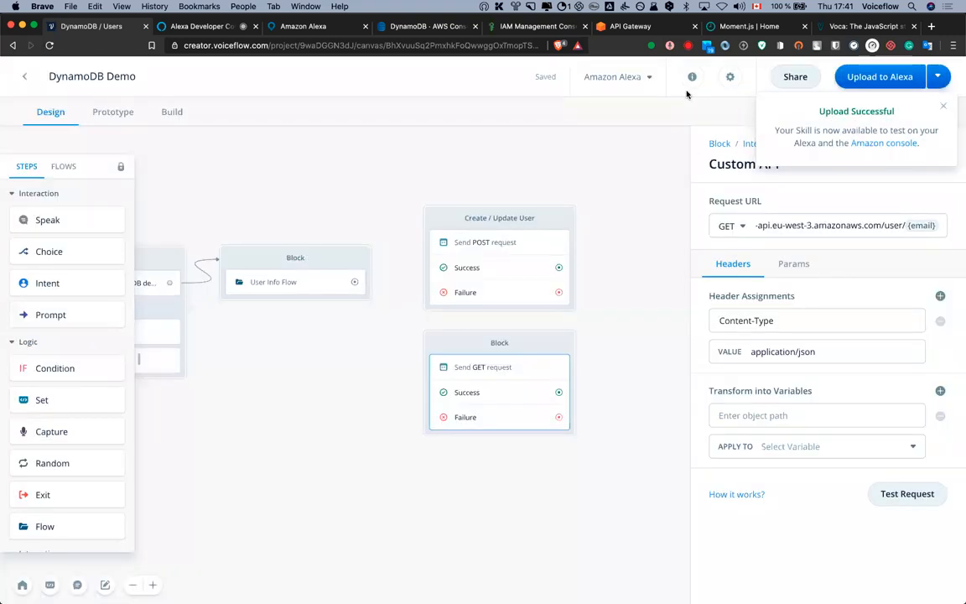
Re-run the GET test with the same email and close the results
left_click(830, 351)
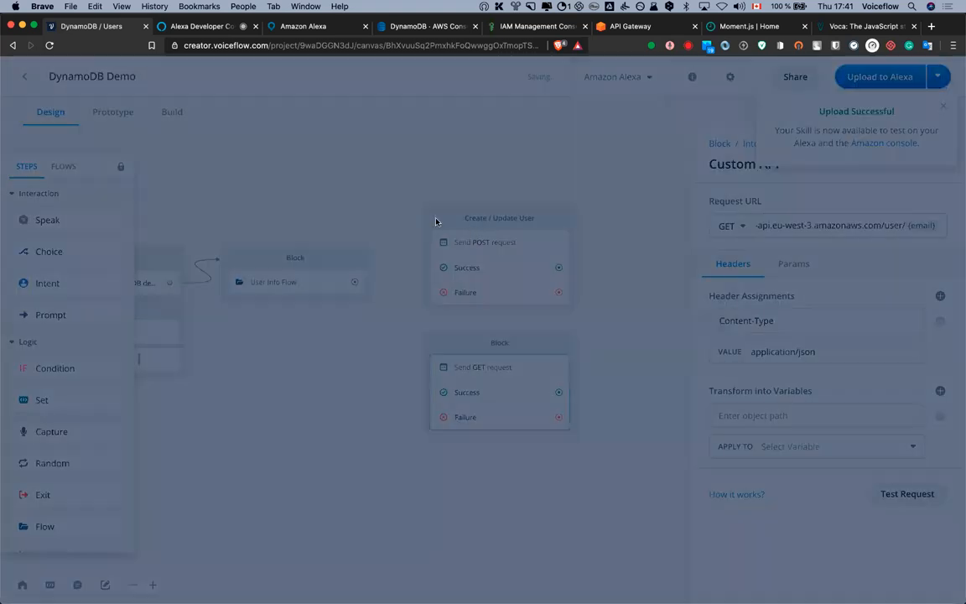
left_click(466, 151)
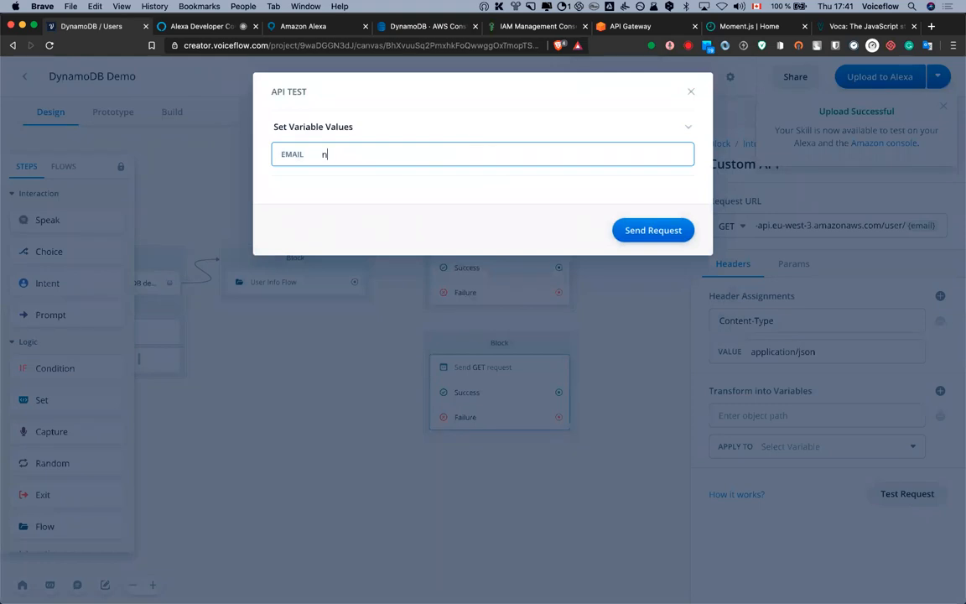
left_click(652, 229)
left_click(693, 97)
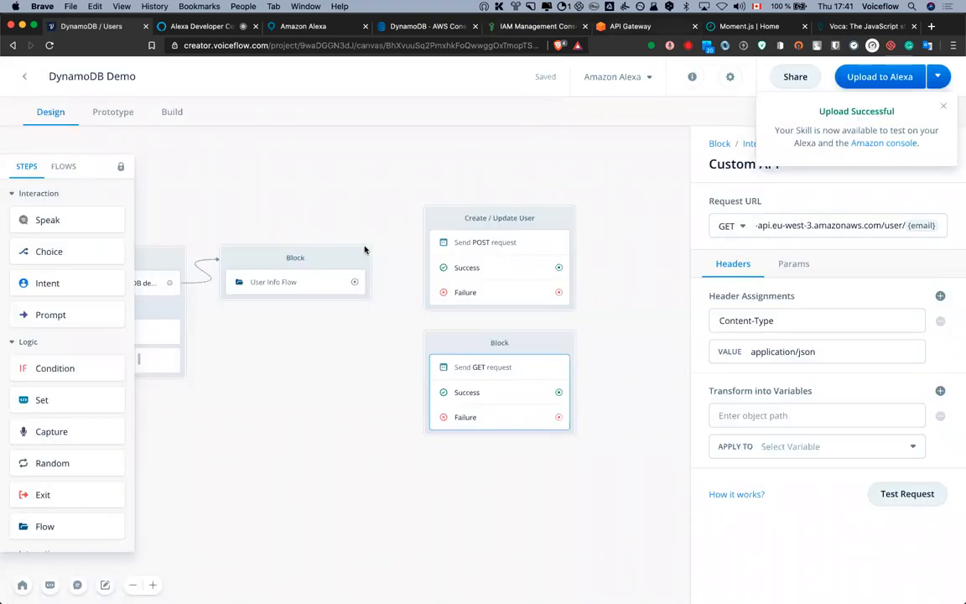
Review the GET /{email} integration request's application/json template that queries users by email
left_click(621, 25)
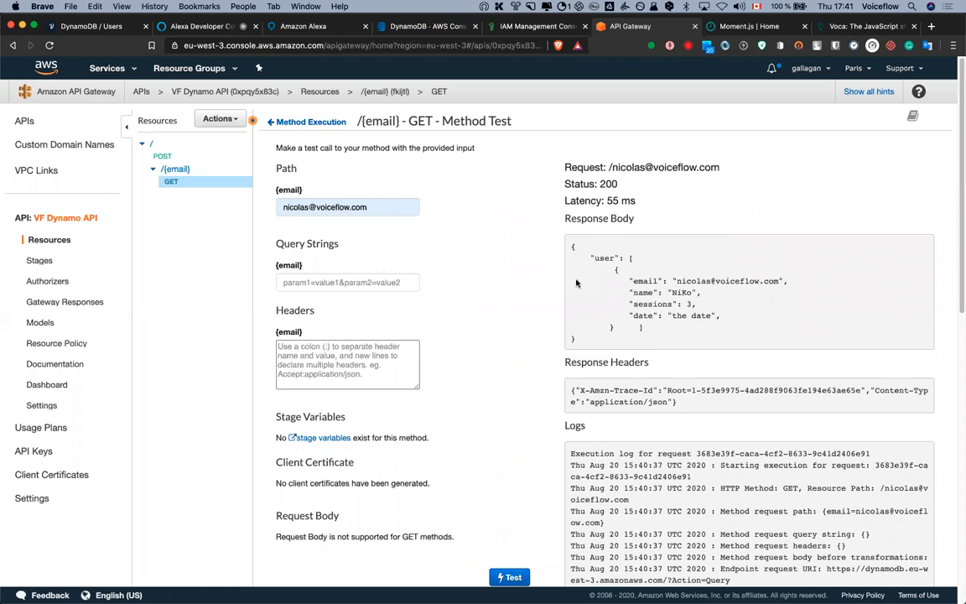
scroll(587, 365, "down", 3)
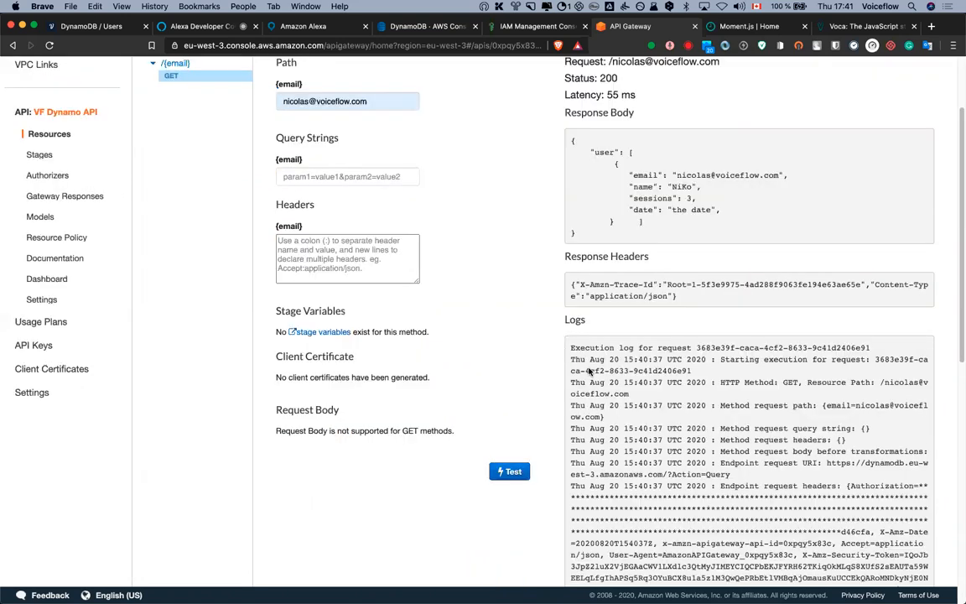
scroll(590, 373, "up", 3)
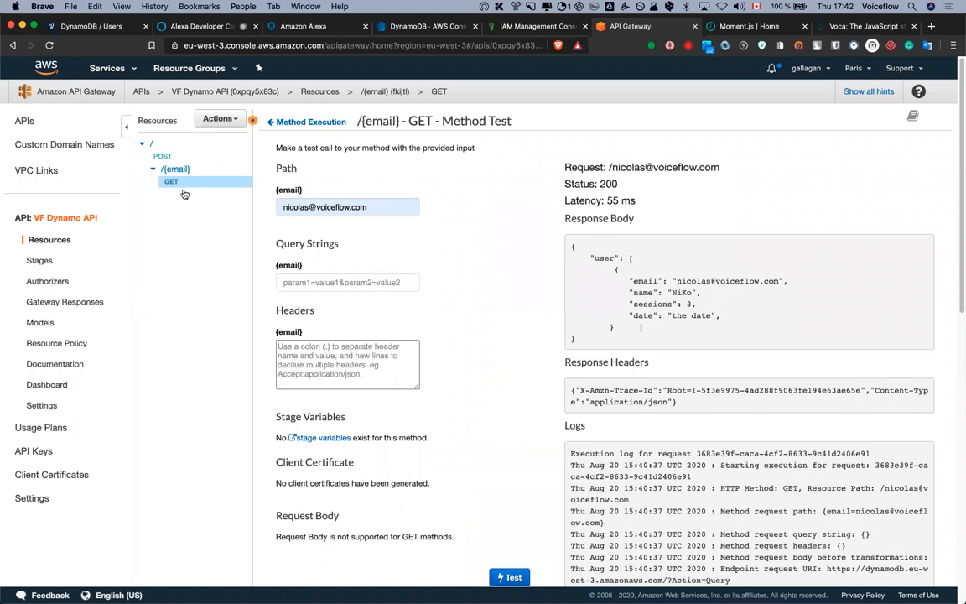
left_click(290, 121)
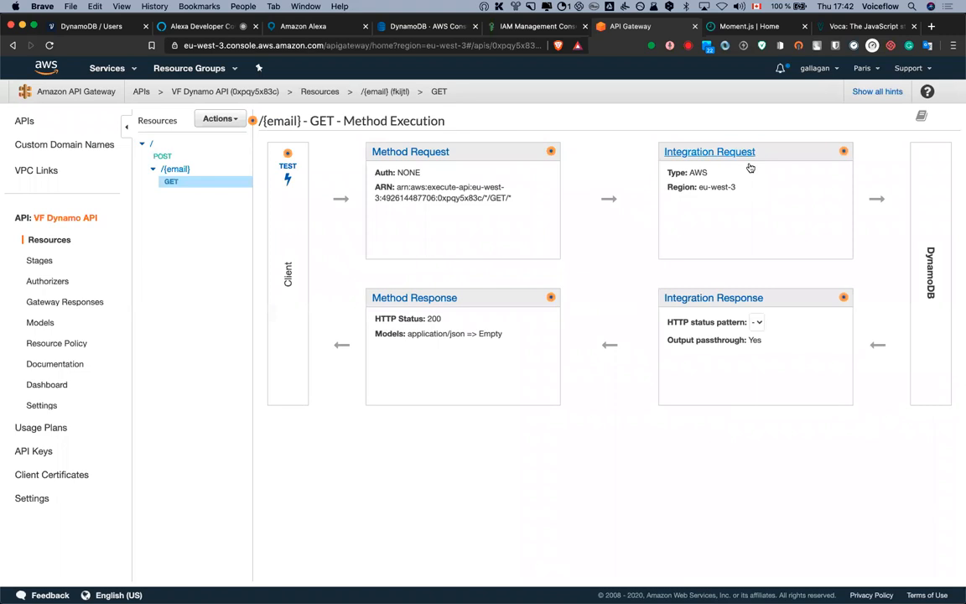
left_click(727, 153)
scroll(431, 438, "down", 1)
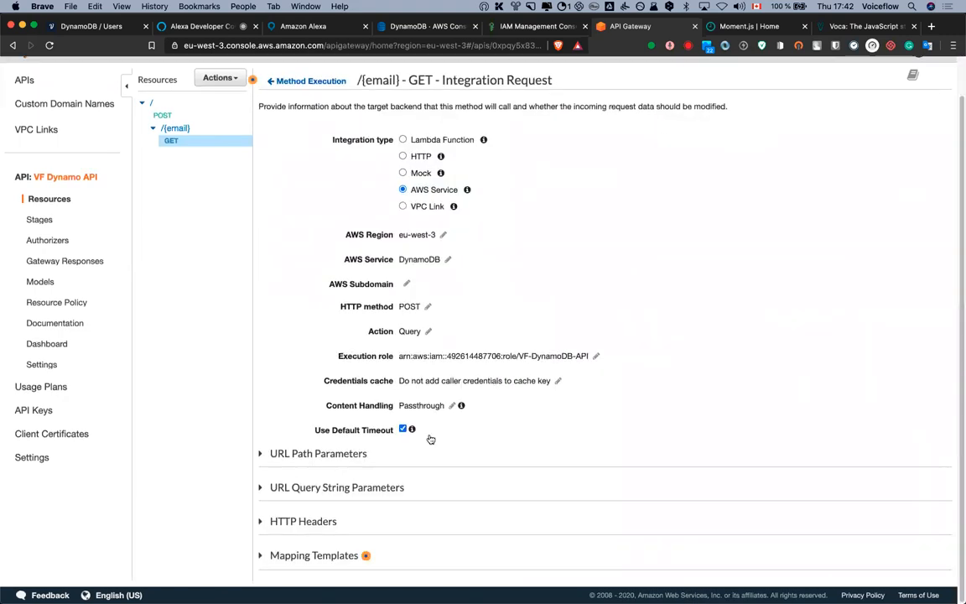
left_click(366, 556)
scroll(501, 470, "down", 3)
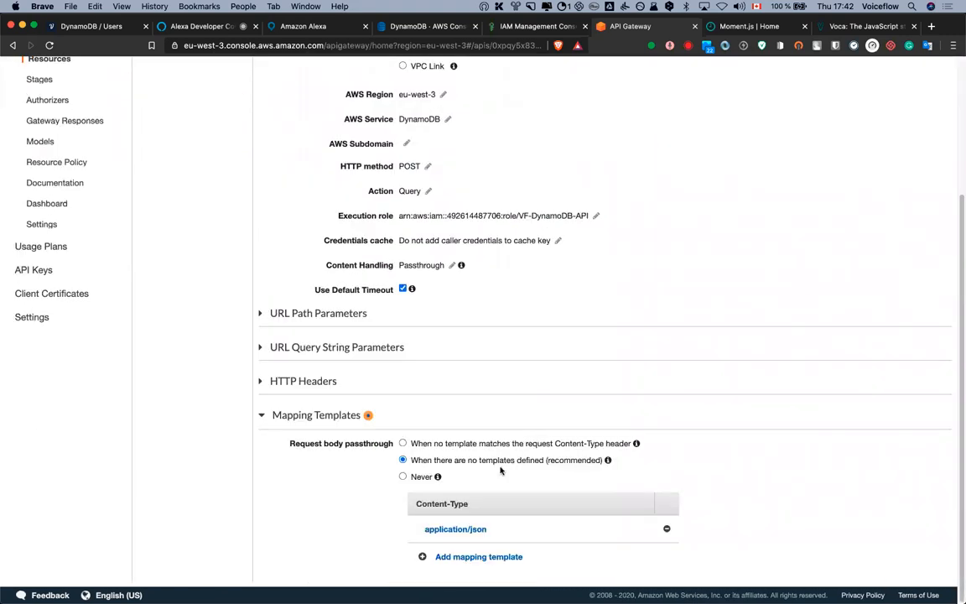
left_click(491, 525)
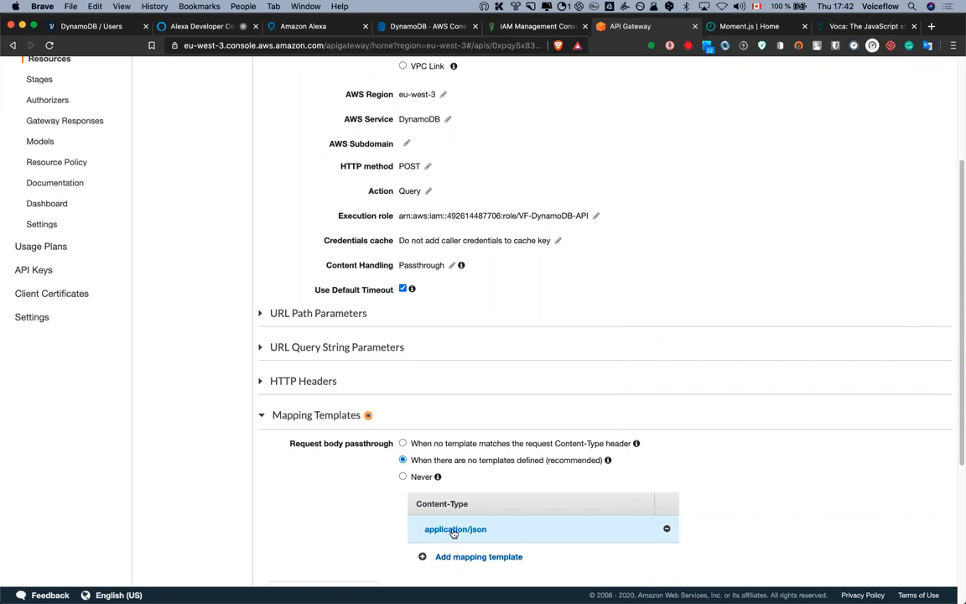
scroll(489, 506, "down", 5)
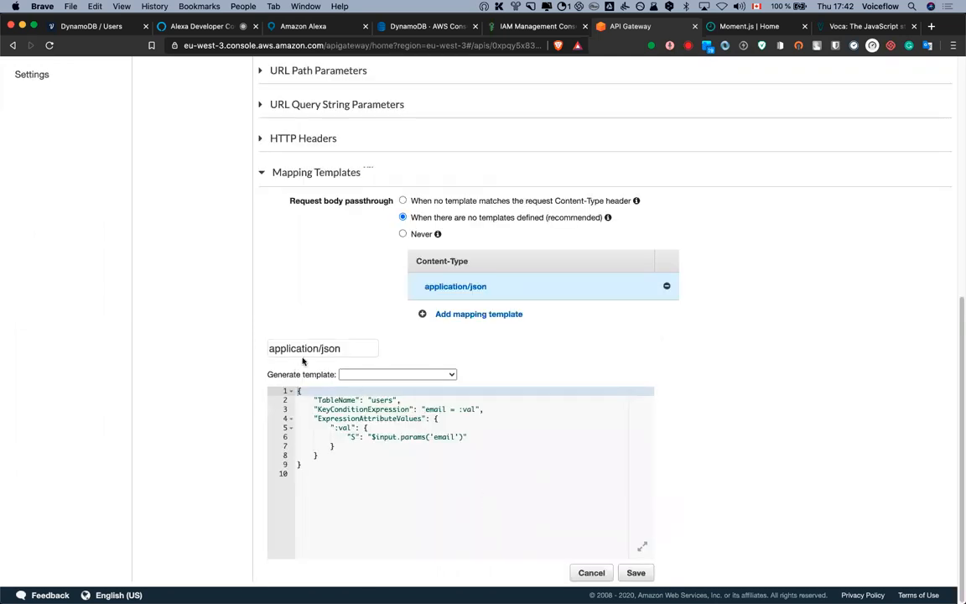
scroll(268, 329, "up", 10)
Open the GET 200 response's application/json template and remove the trailing comma after the date mapping
left_click(291, 121)
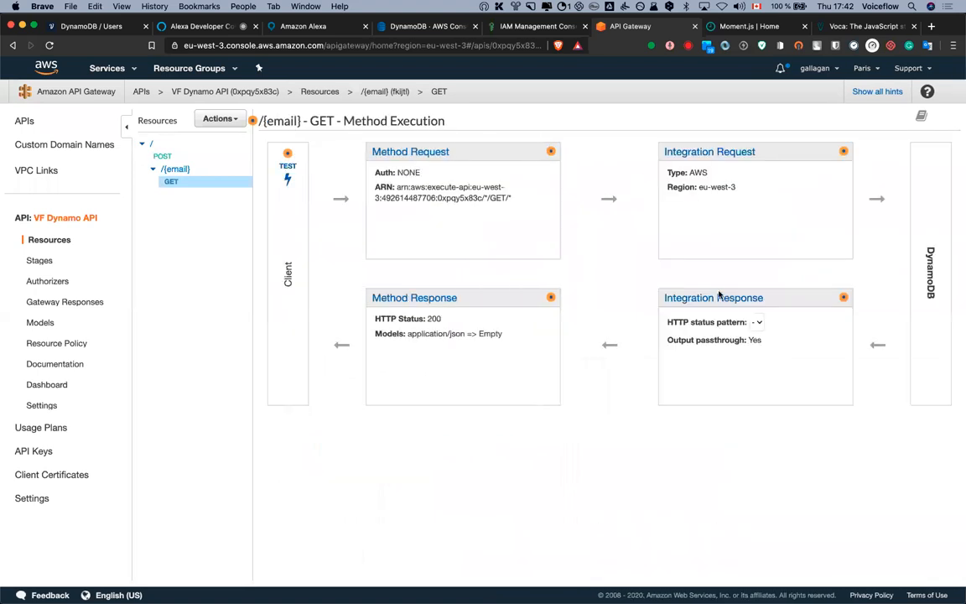
left_click(713, 300)
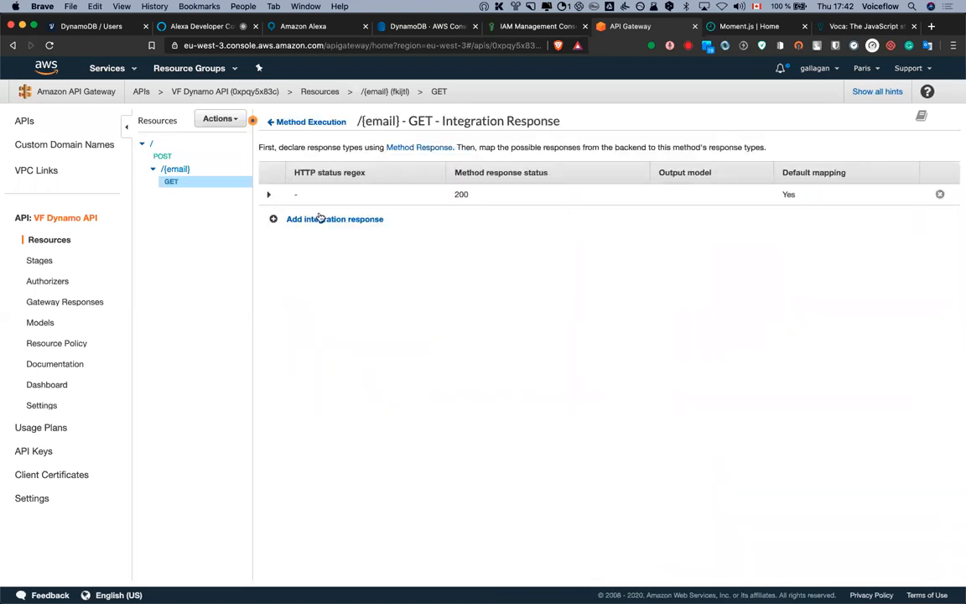
left_click(269, 195)
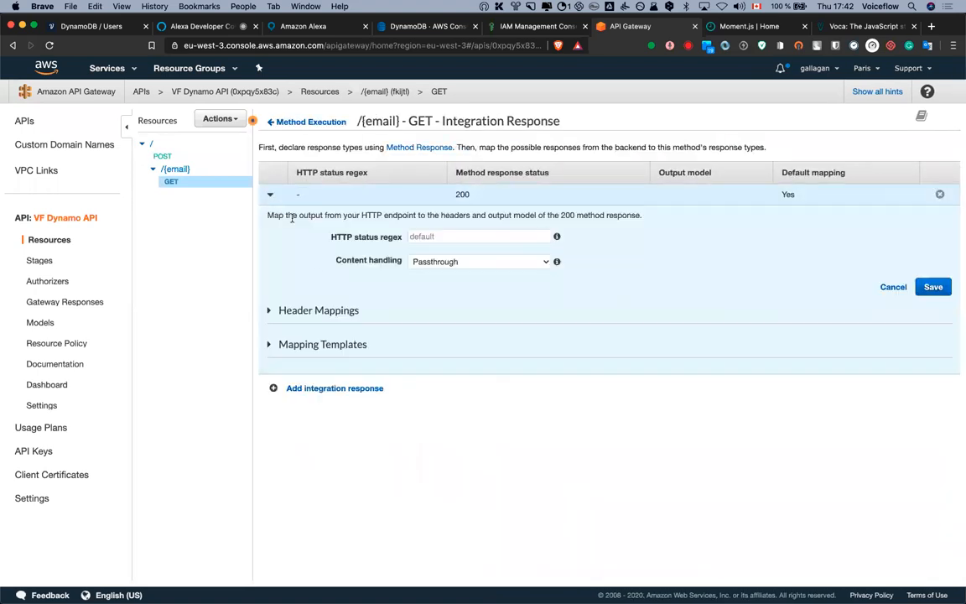
left_click(313, 345)
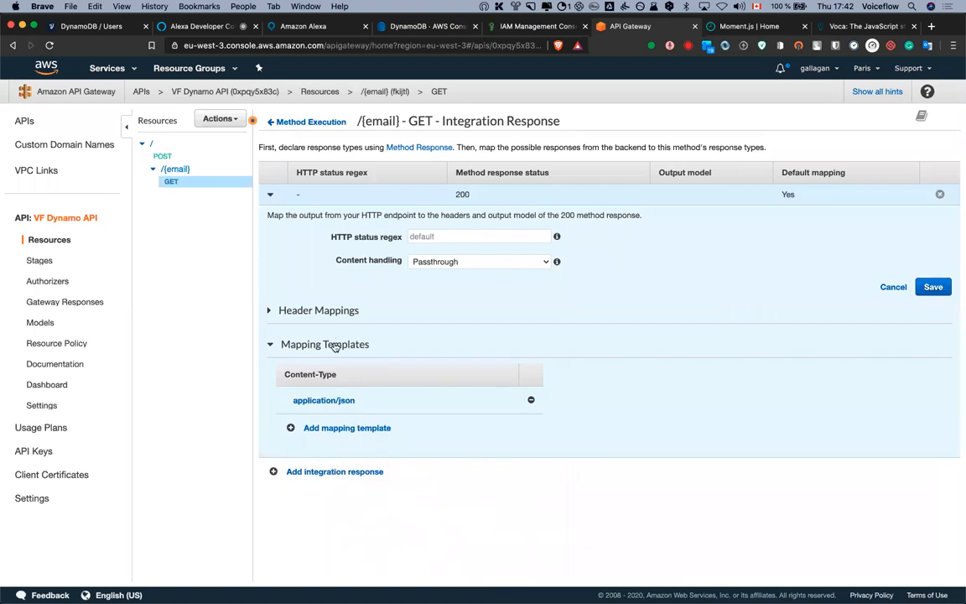
left_click(340, 402)
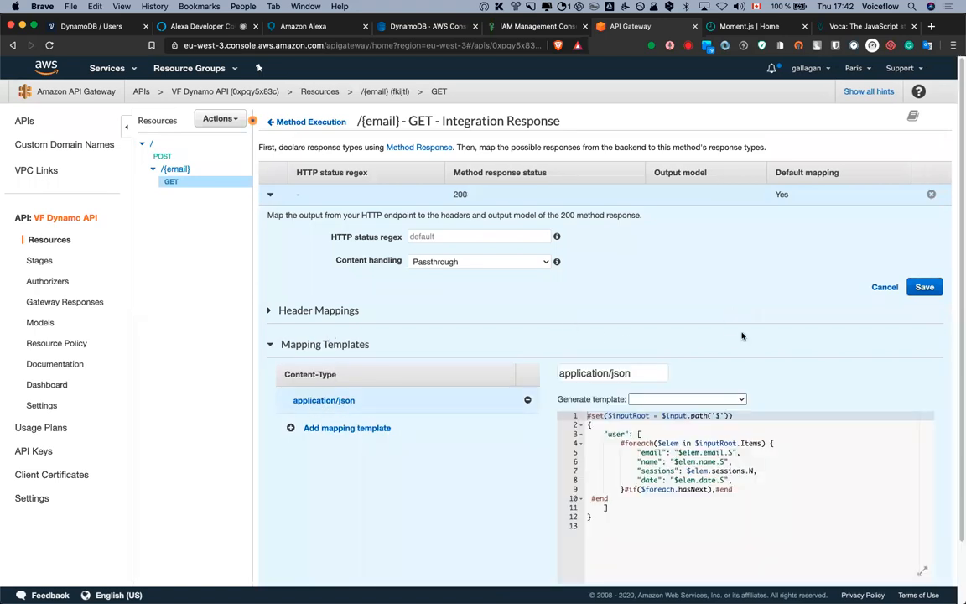
left_click(759, 460)
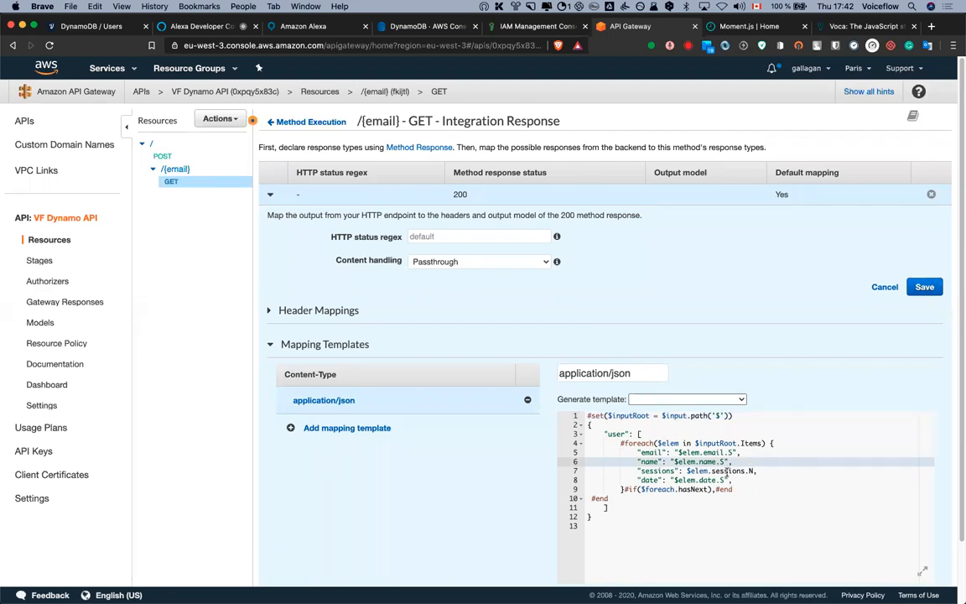
scroll(759, 486, "down", 1)
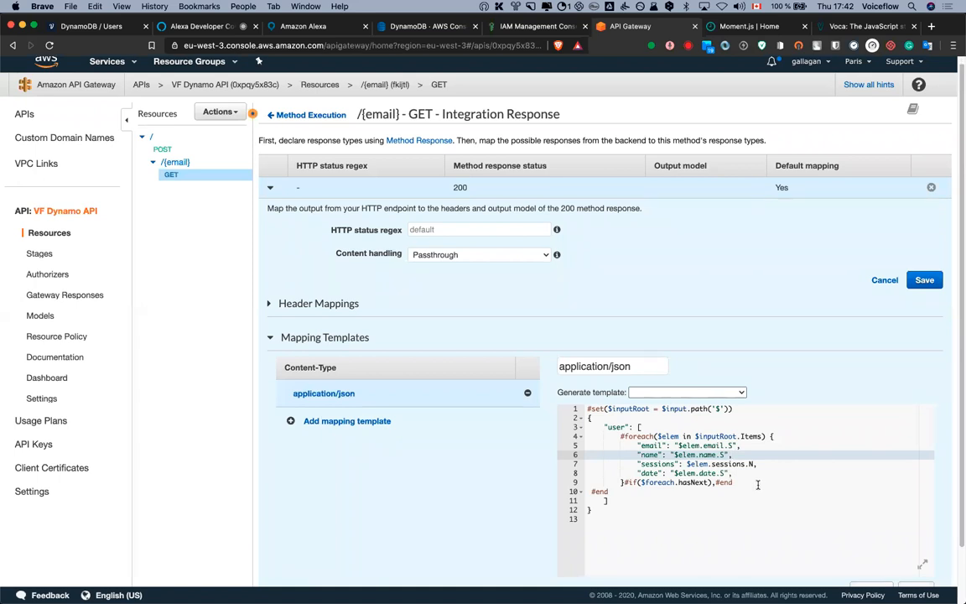
left_click(731, 474)
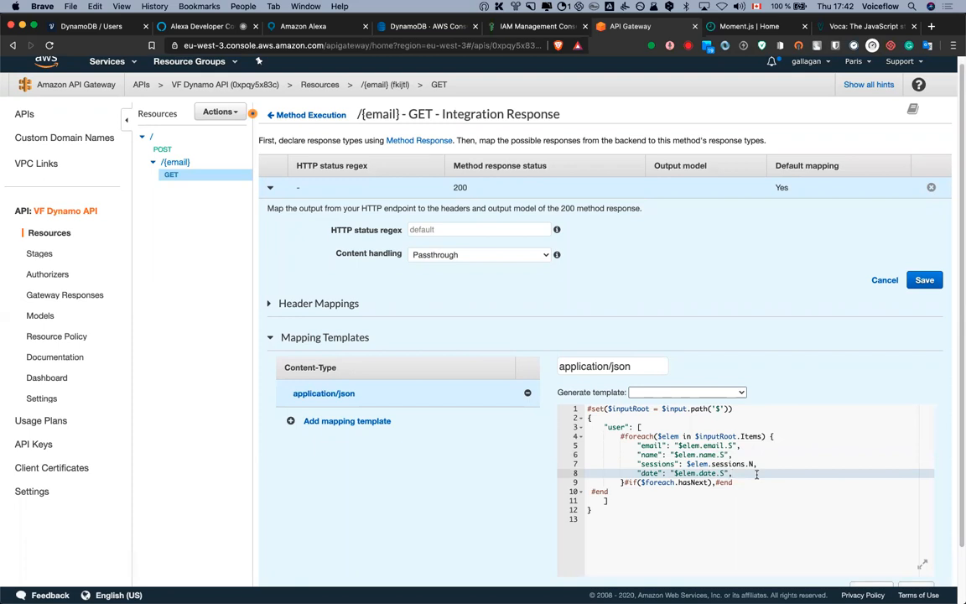
scroll(775, 402, "down", 3)
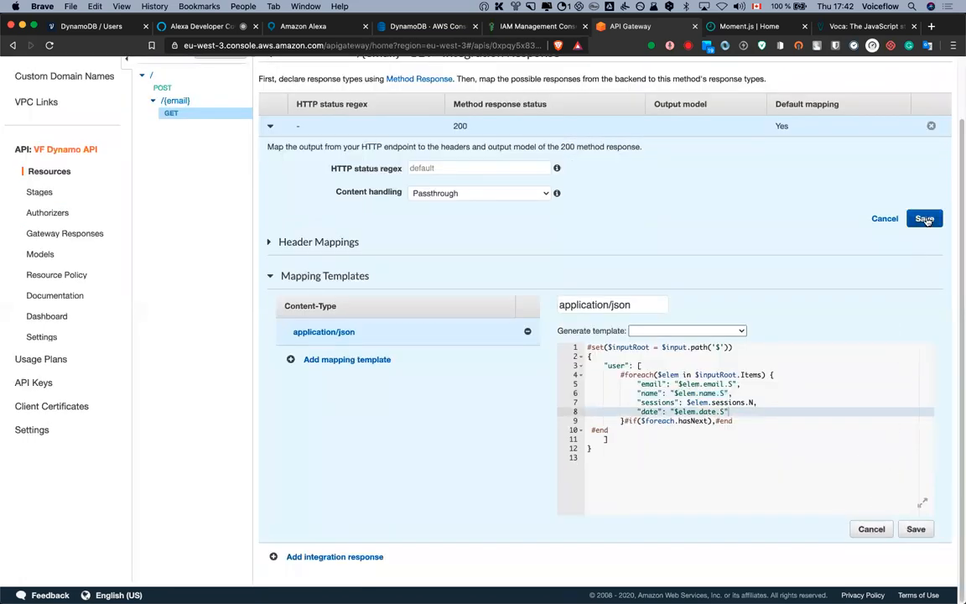
Check the Alexa test results, then open the GET request step on the Voiceflow canvas
left_click(198, 26)
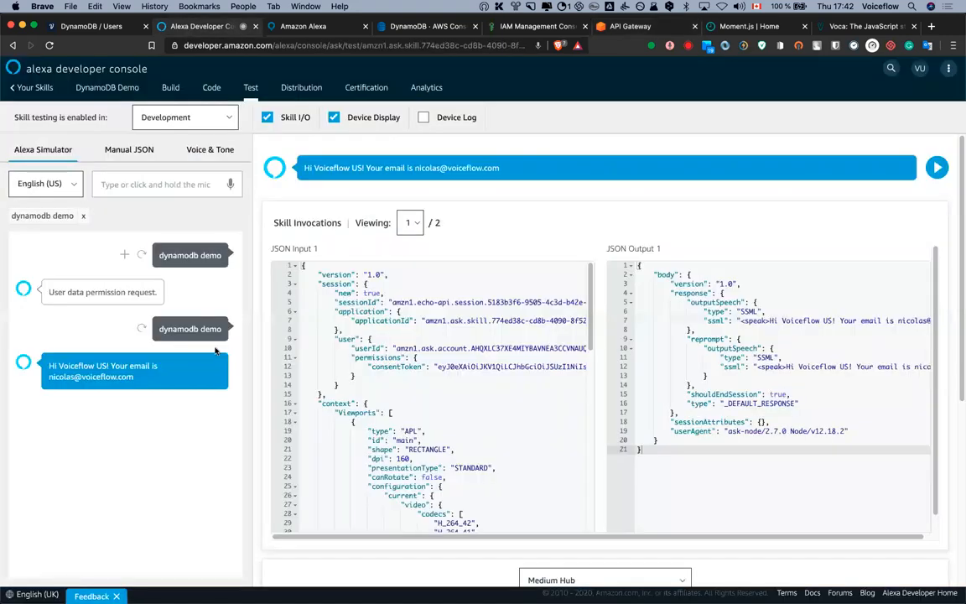
left_click(88, 26)
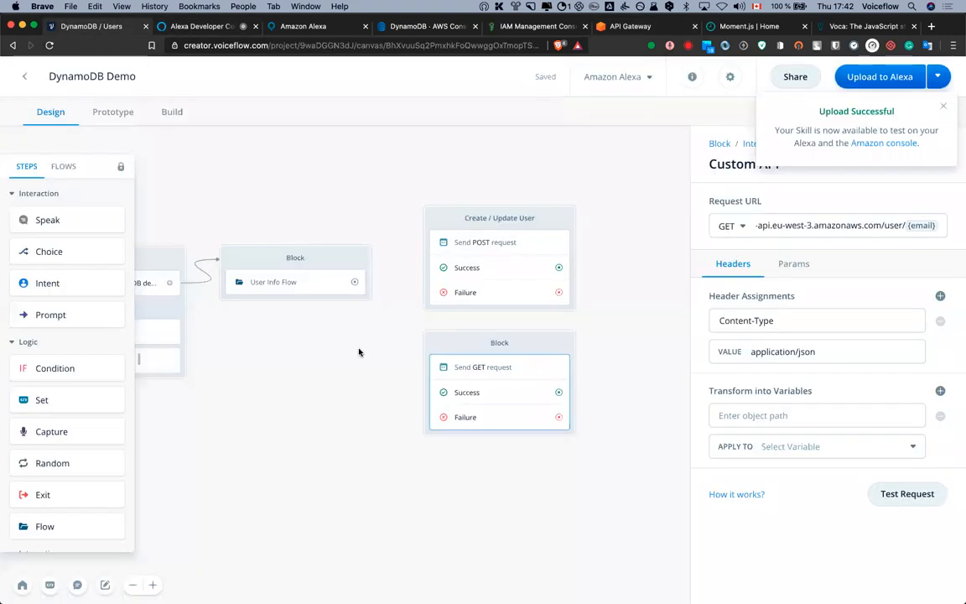
left_click(675, 343)
left_click(481, 377)
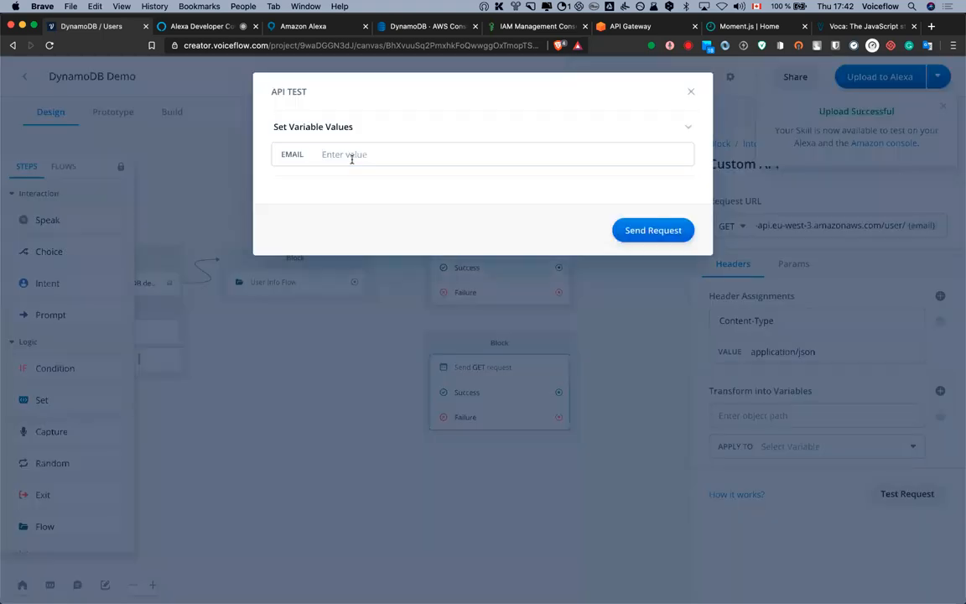
Test the GET request with the user's email and review the raw 200 response
left_click(352, 156)
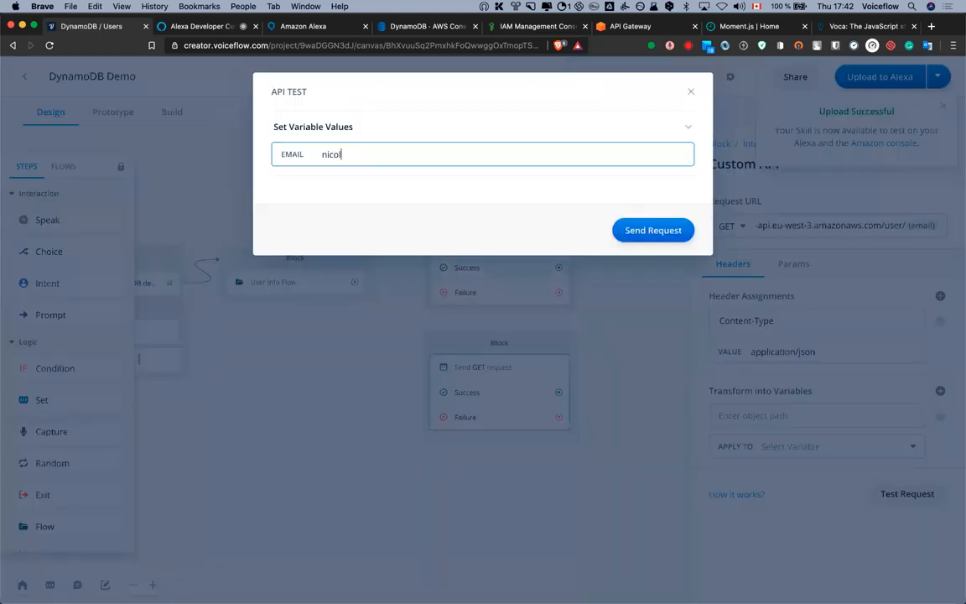
left_click(652, 231)
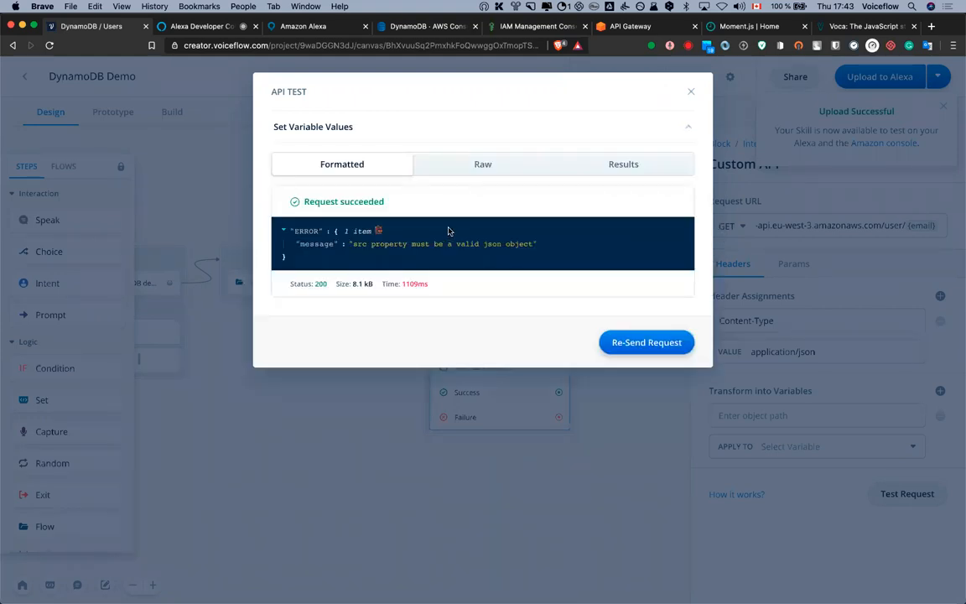
left_click(448, 171)
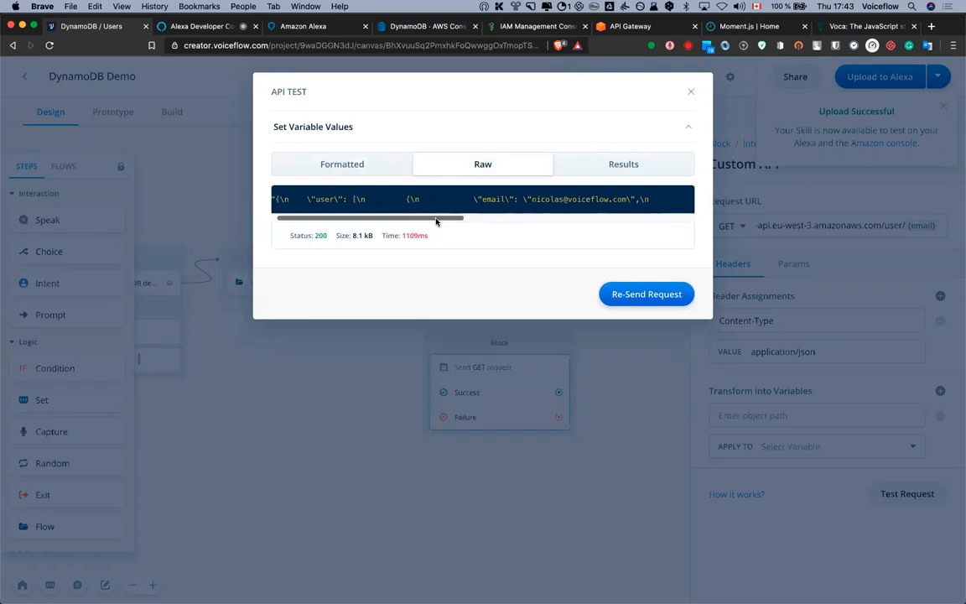
left_click_drag(433, 225, 671, 227)
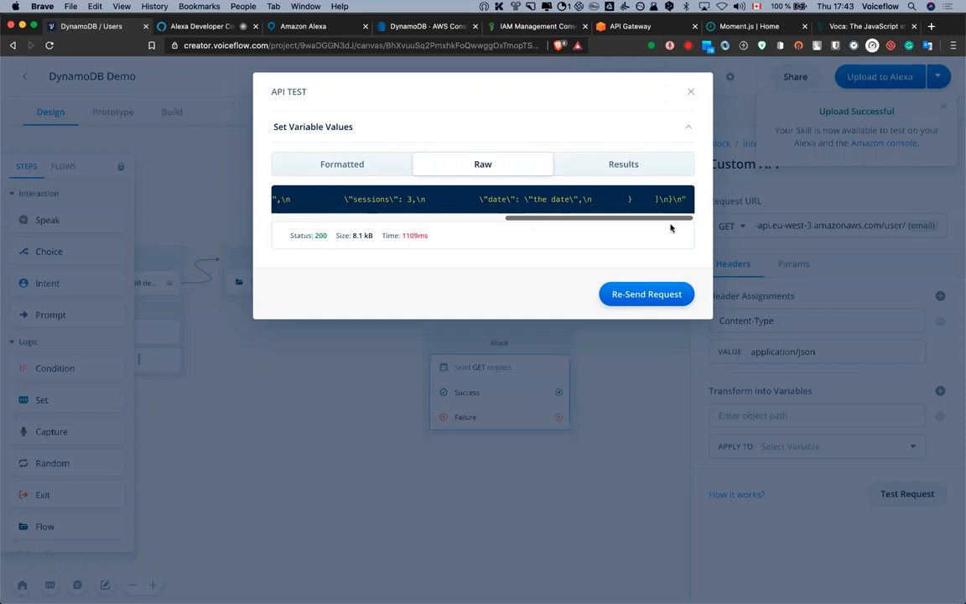
left_click(684, 333)
left_click(632, 267)
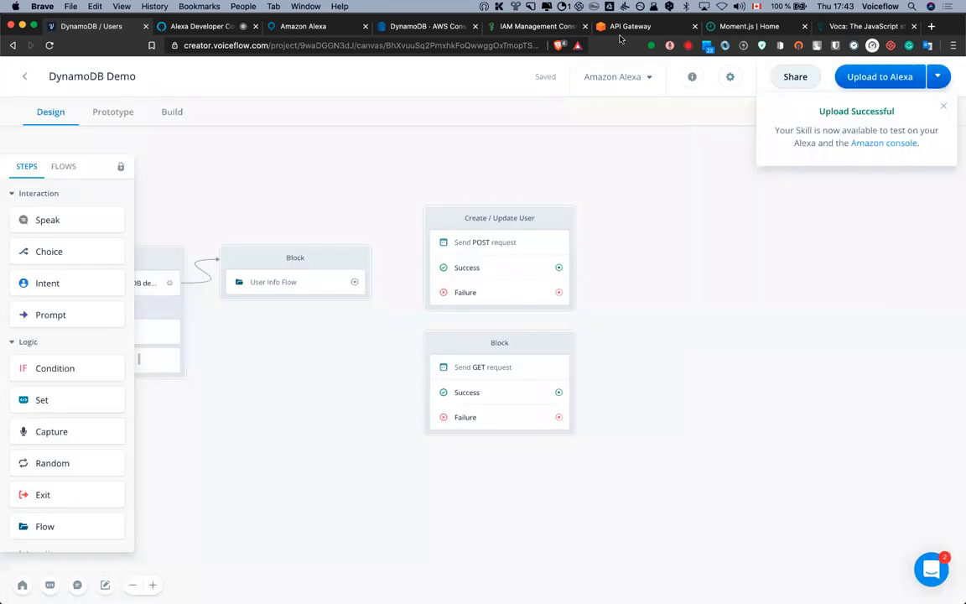
Save the GET 200 integration response template and integration response settings, then return to Voiceflow
left_click(625, 28)
left_click(916, 529)
left_click(933, 218)
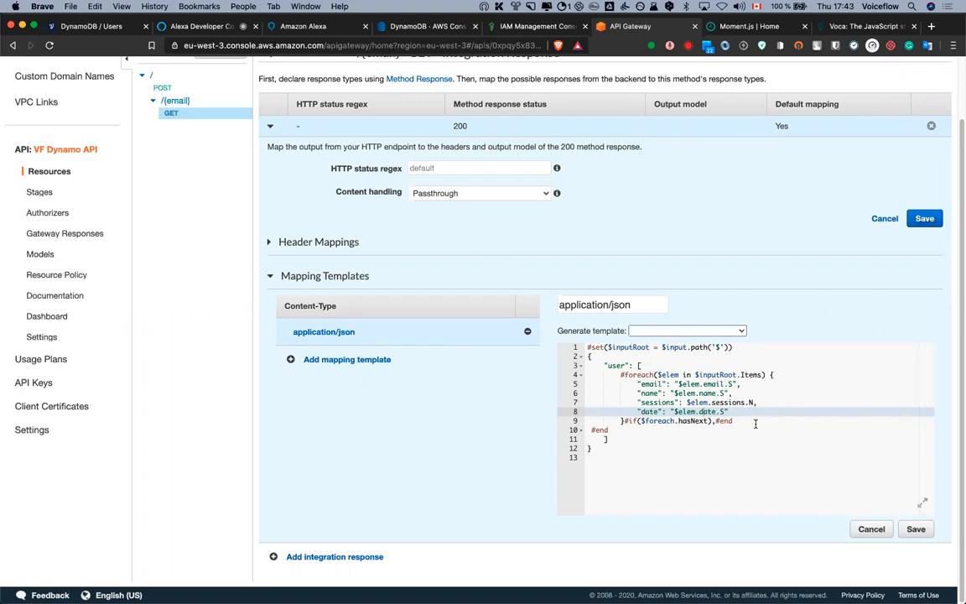
left_click(755, 423)
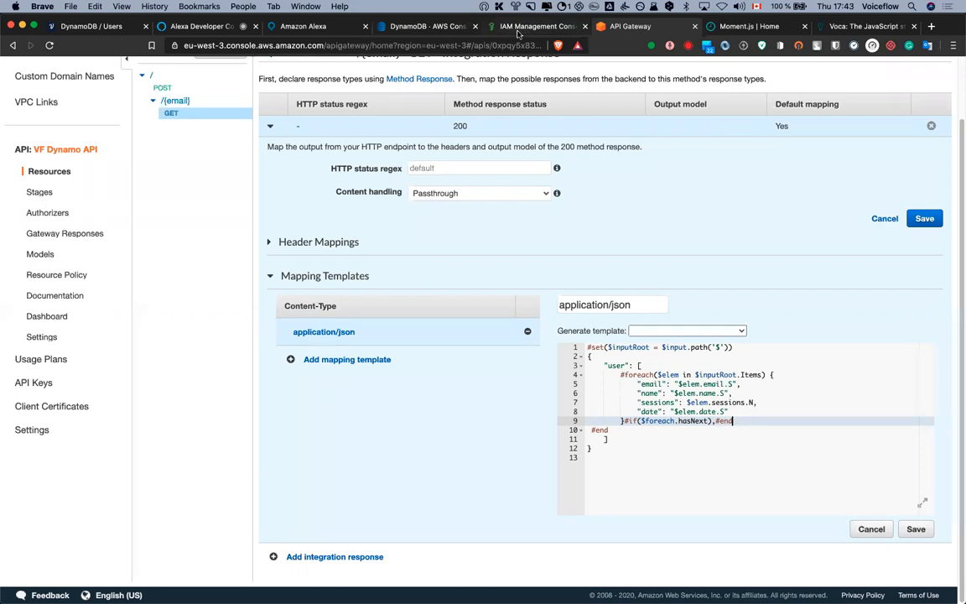
scroll(216, 168, "up", 2)
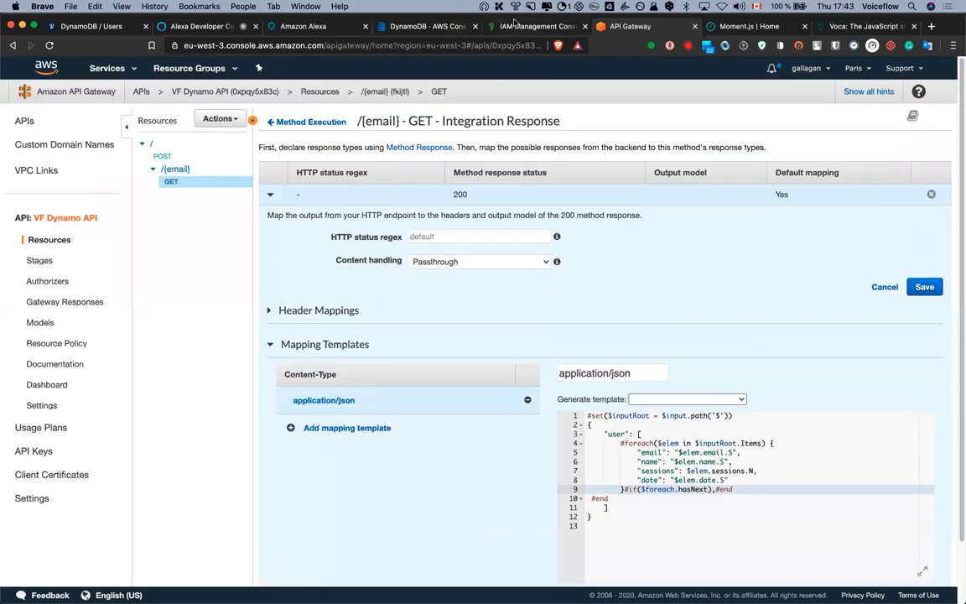
left_click(105, 27)
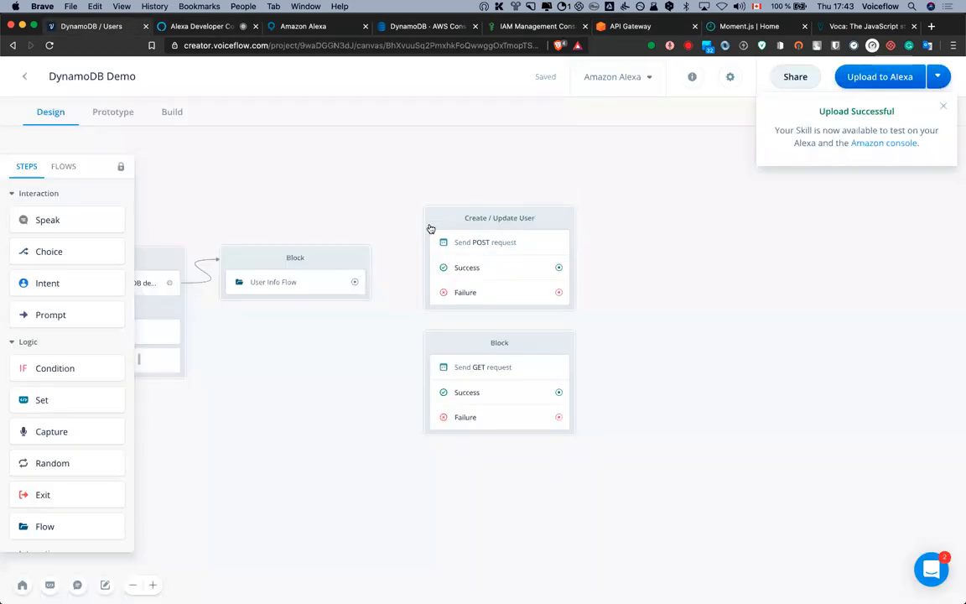
Re-test the GET request with the user's full .com email and check the raw 200 response
left_click(546, 340)
left_click(914, 492)
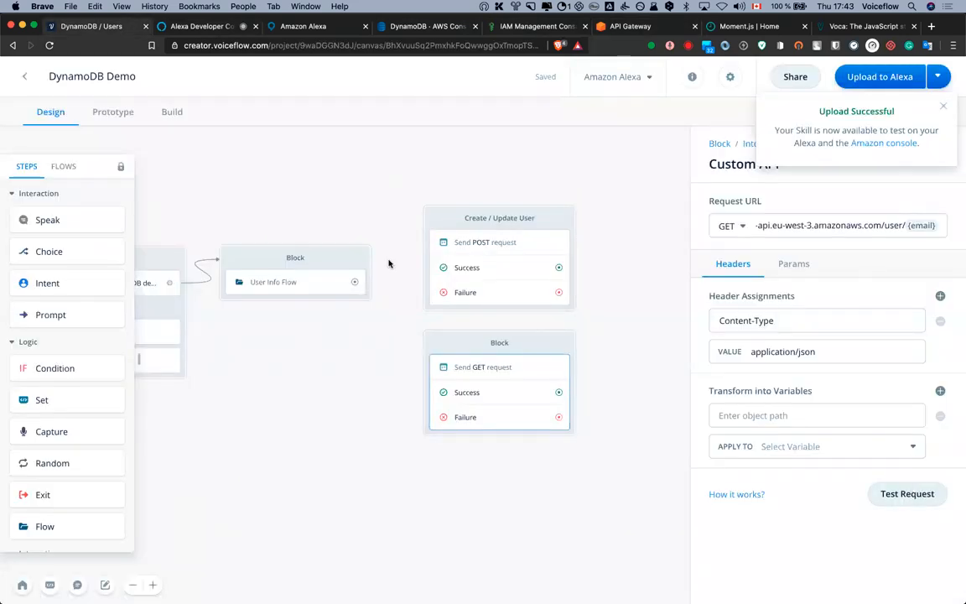
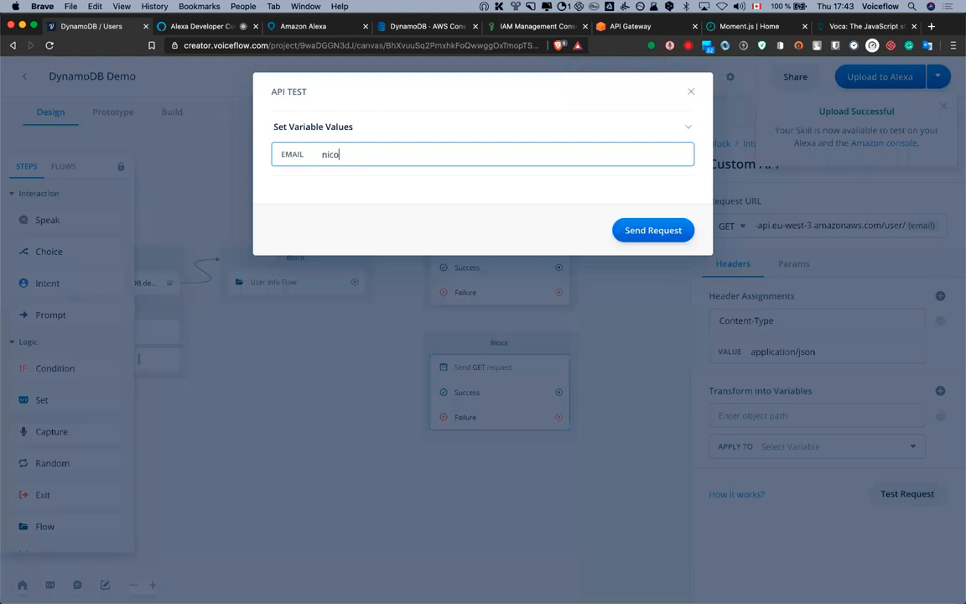
key("super+space")
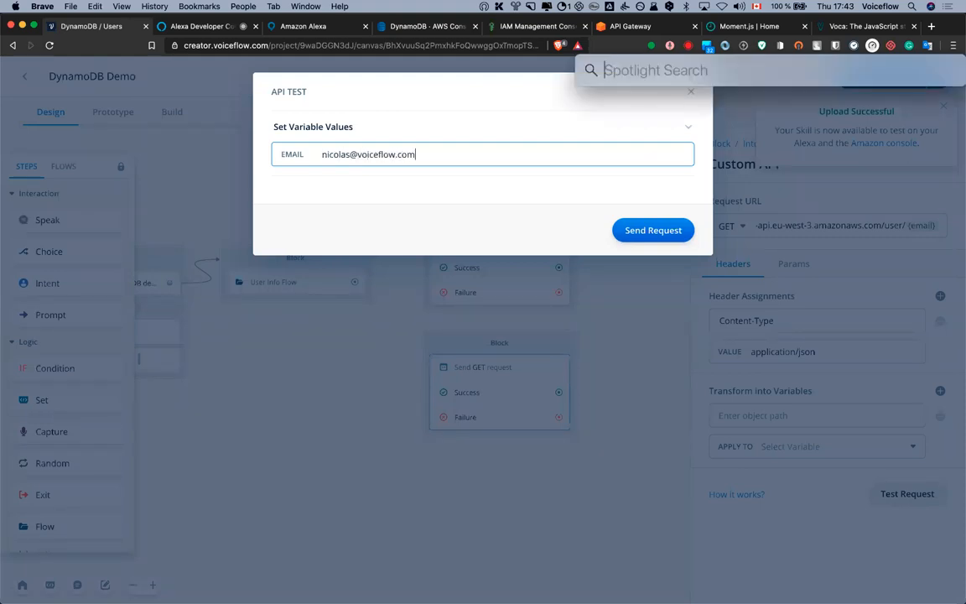
left_click(423, 154)
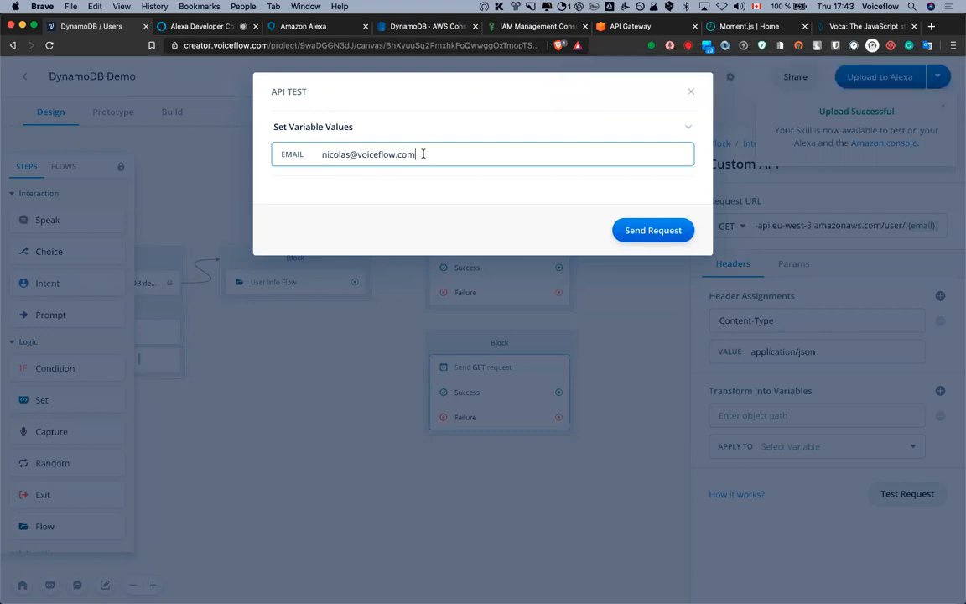
key("super+a")
left_click(659, 233)
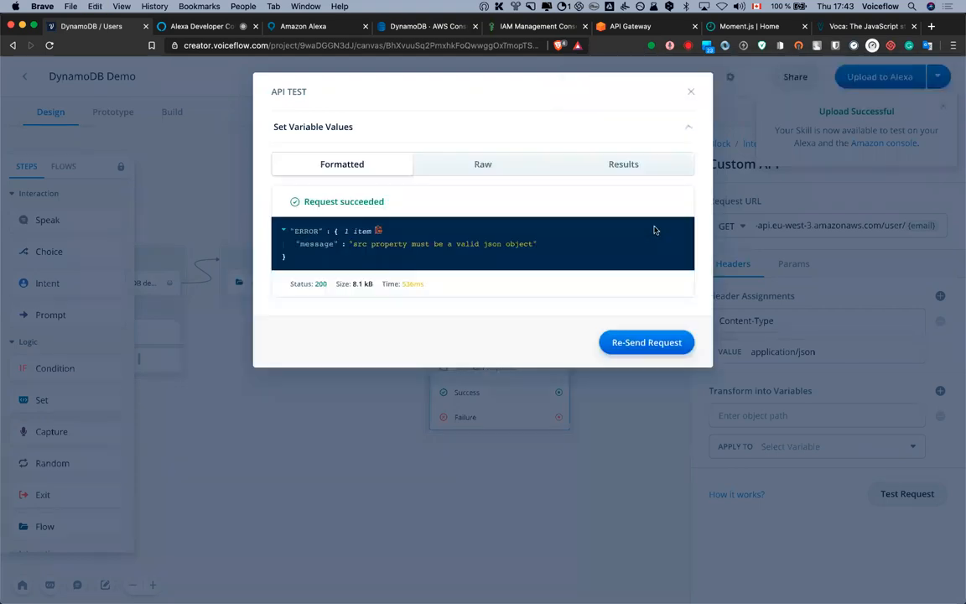
left_click(467, 164)
left_click_drag(470, 218, 678, 219)
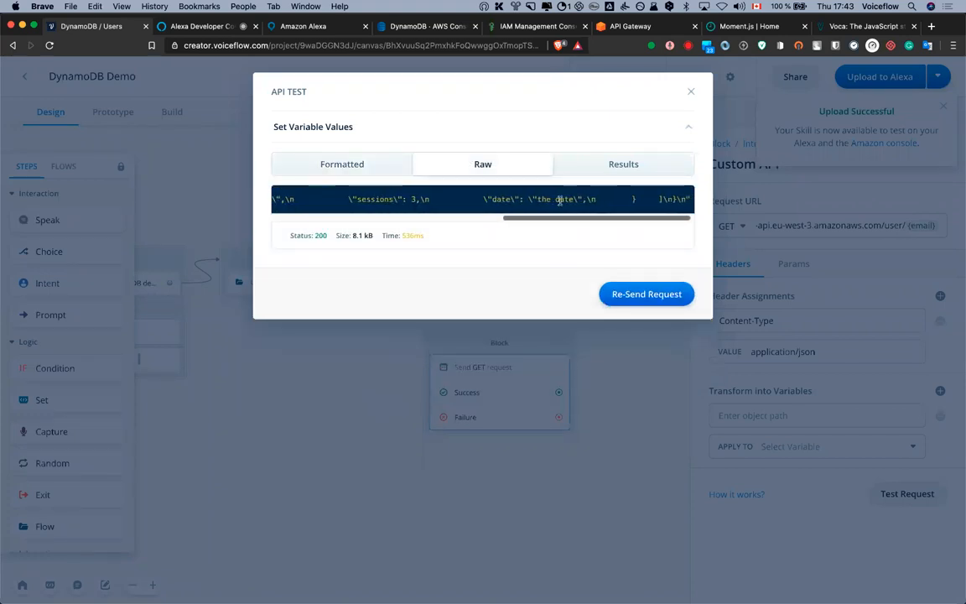
left_click(689, 93)
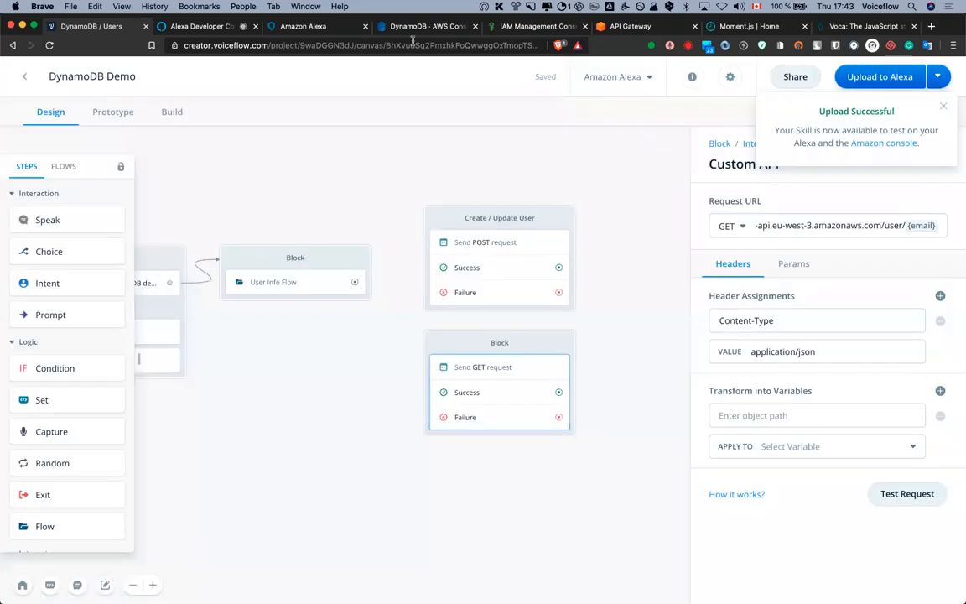
Deploy the VF Dynamo API to the 'user' stage
left_click(628, 27)
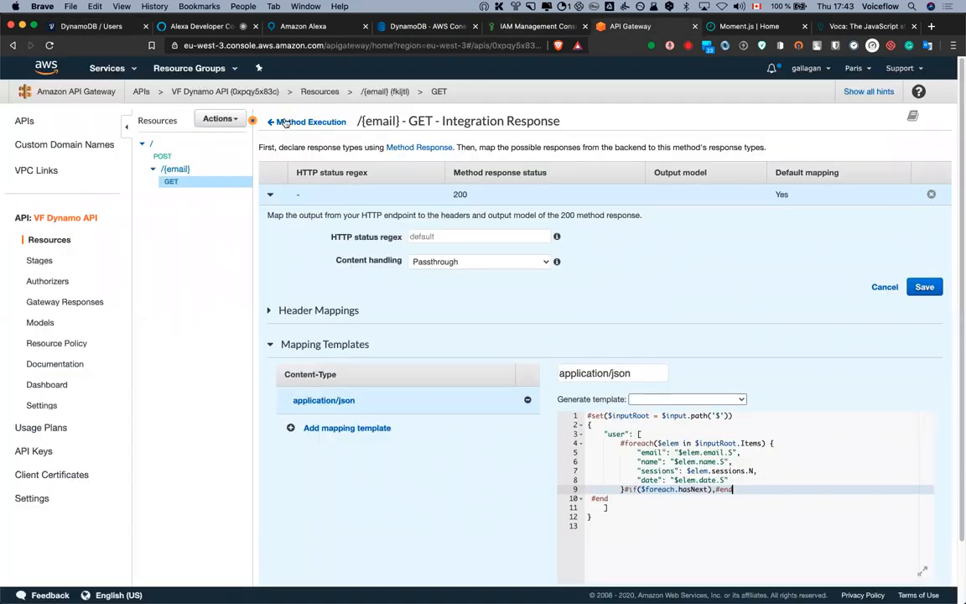
left_click(227, 122)
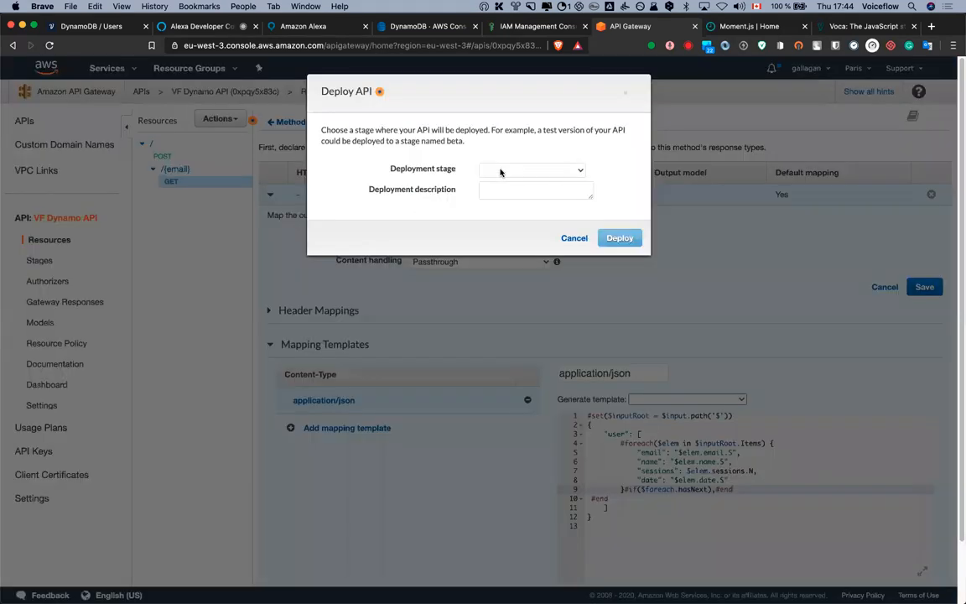
left_click(502, 171)
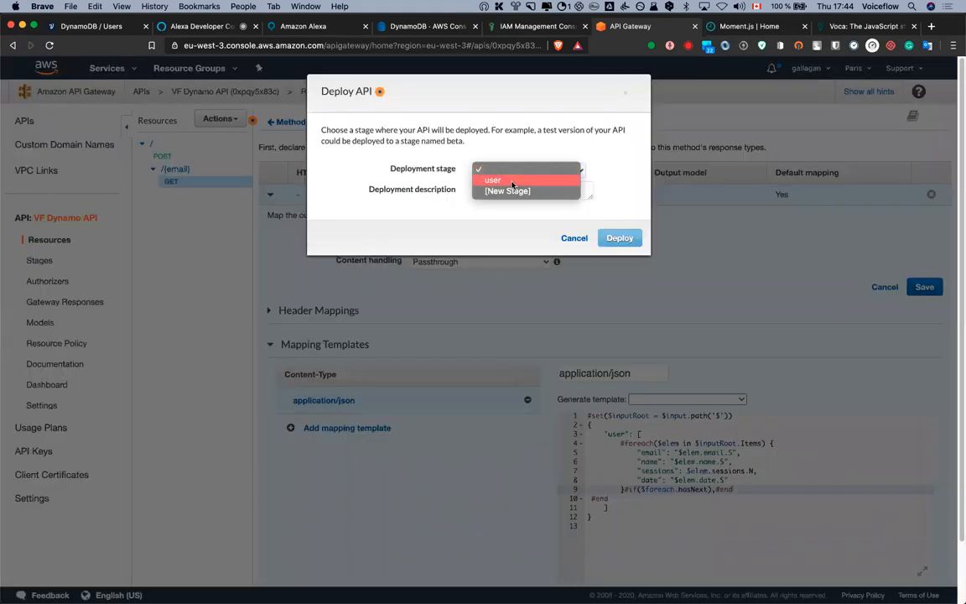
left_click(512, 181)
left_click(613, 241)
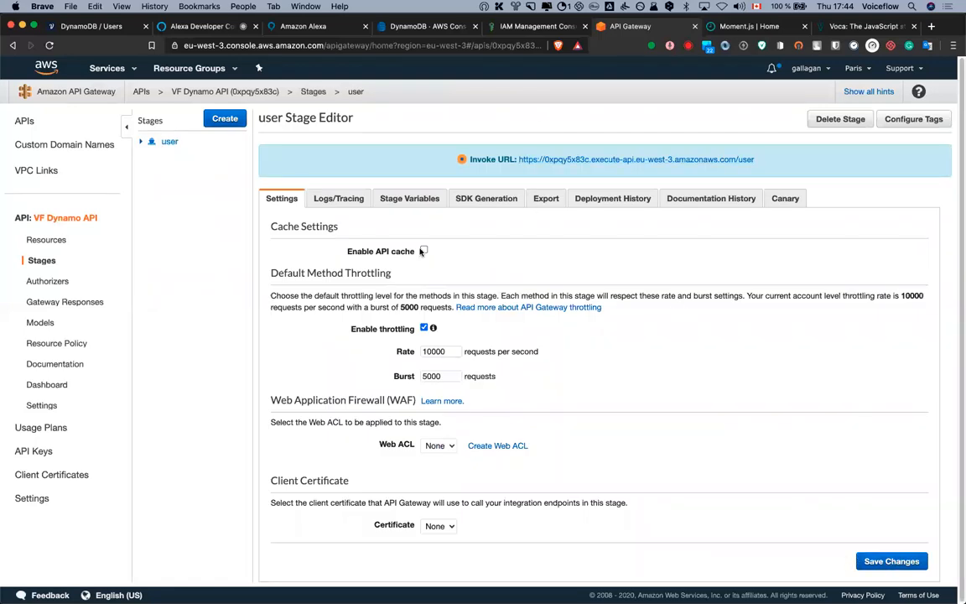
Copy the user stage's invoke URL from the Stage Editor
left_click(350, 204)
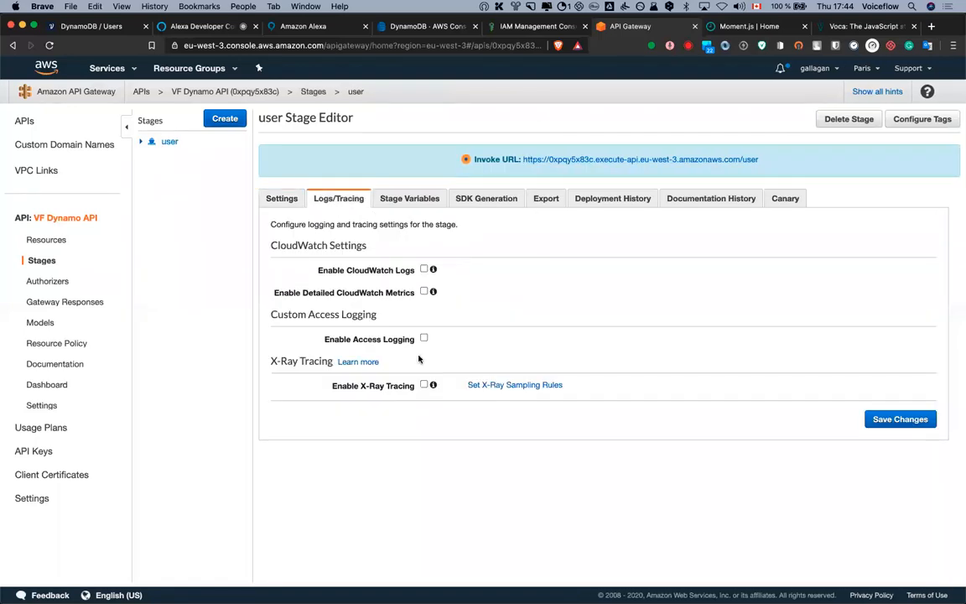
left_click(270, 199)
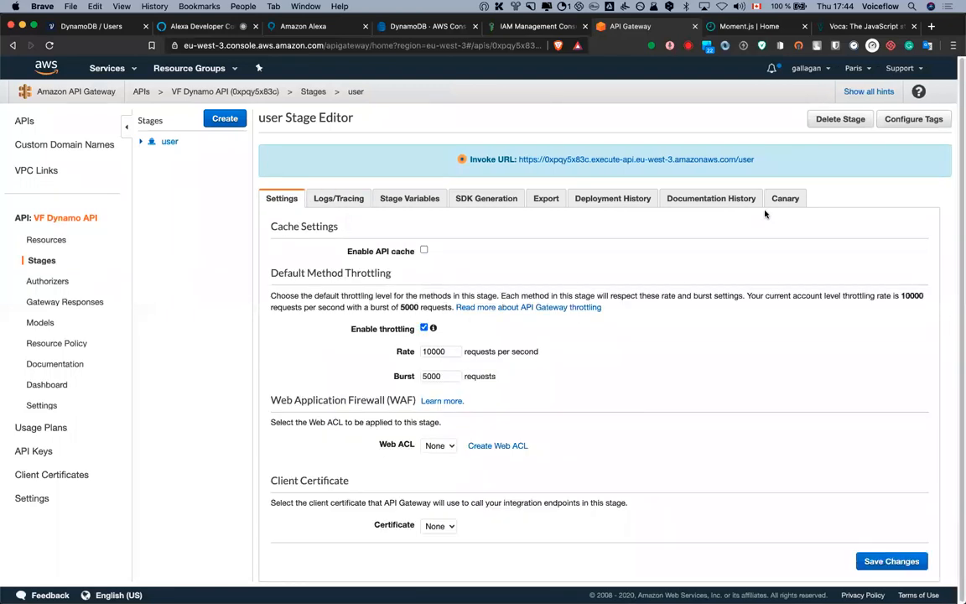
left_click_drag(761, 164, 515, 159)
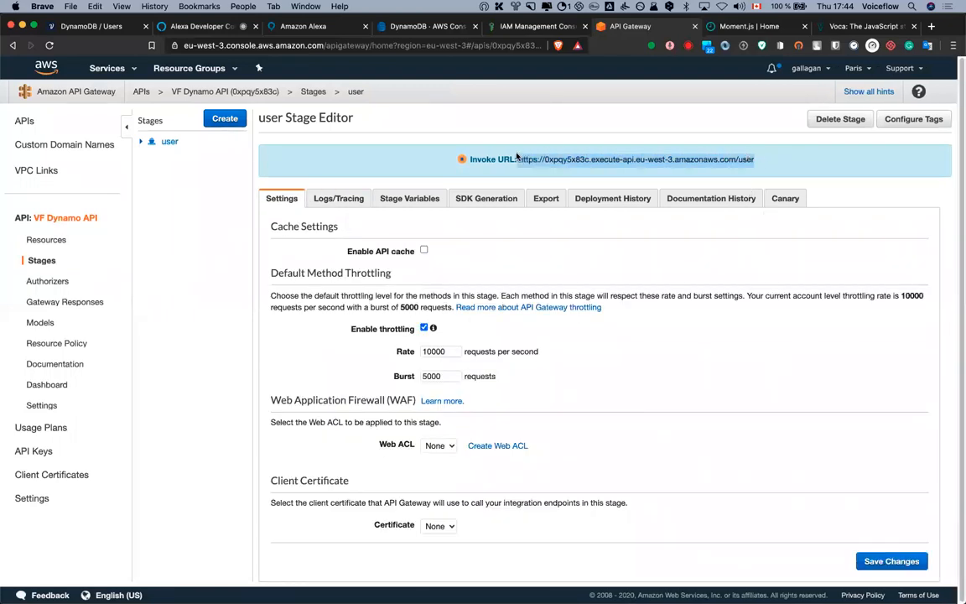
left_click_drag(762, 158, 519, 165)
key("super+c")
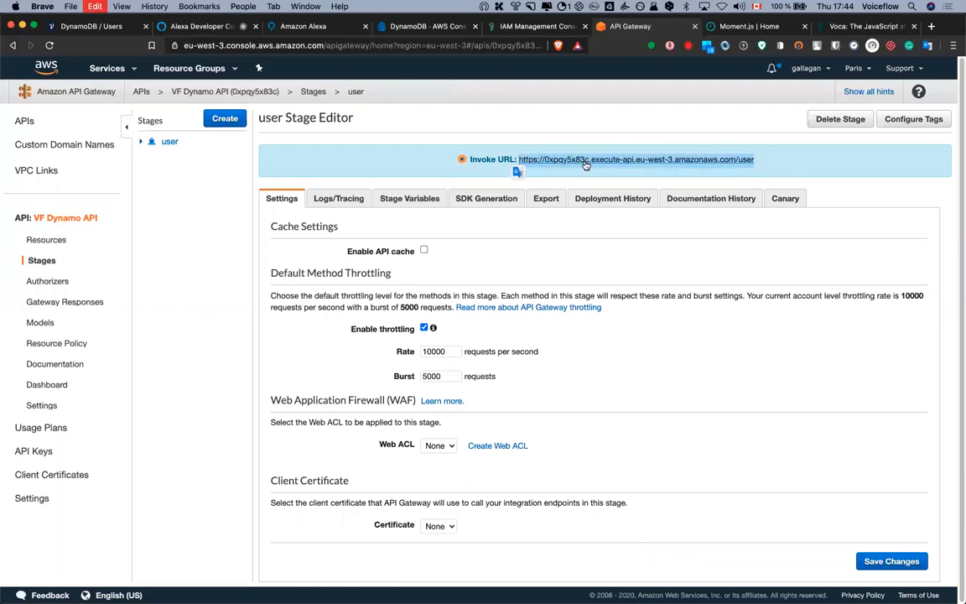
left_click(117, 25)
Replace the GET request URL's base before /{email} with the deployed invoke URL
left_click(906, 227)
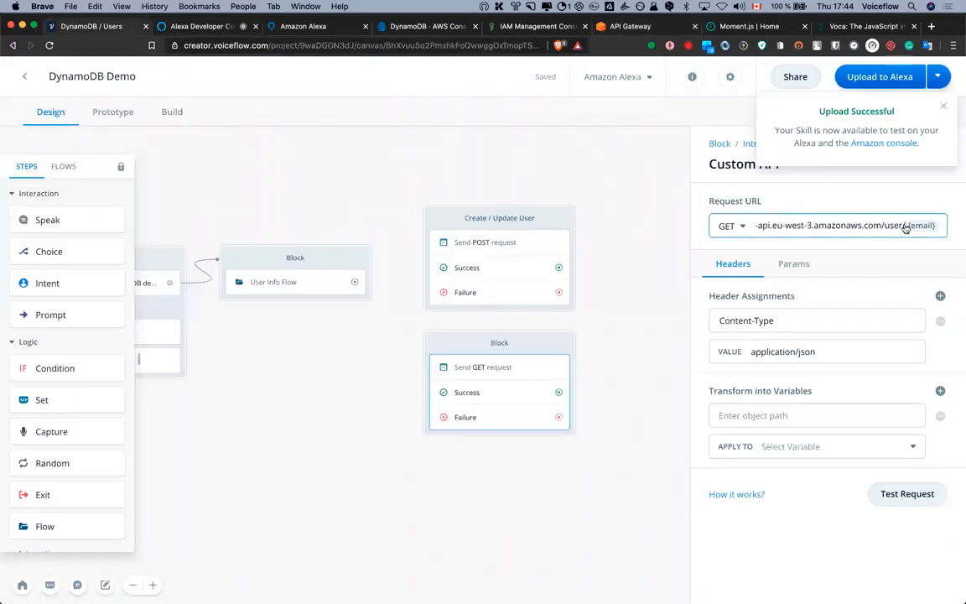
left_click_drag(873, 226, 689, 227)
key("super+v")
triple_click(901, 227)
left_click_drag(892, 226, 956, 230)
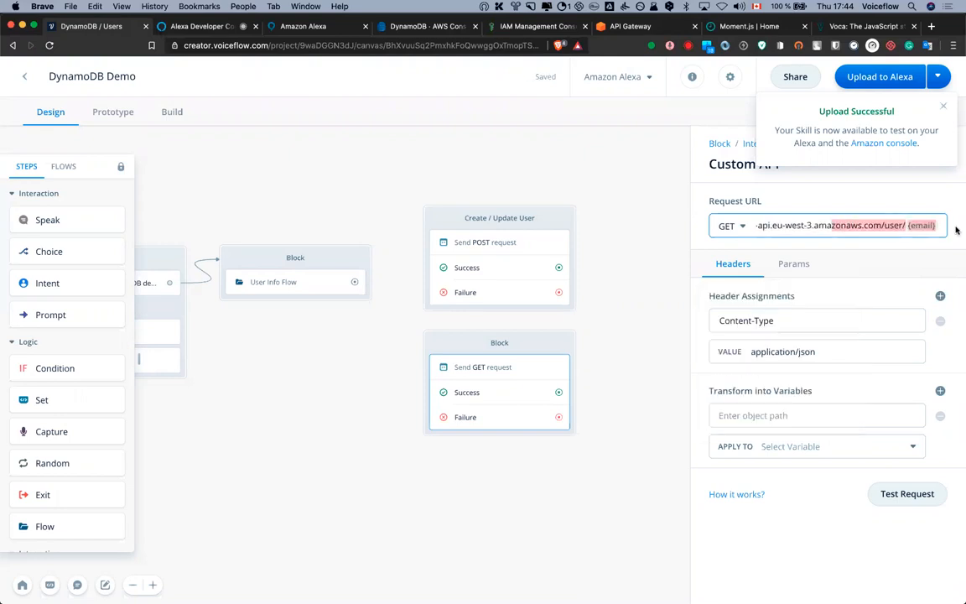
left_click(864, 226)
Test the GET request with the user's email and confirm a properly formatted 200 response
left_click(906, 490)
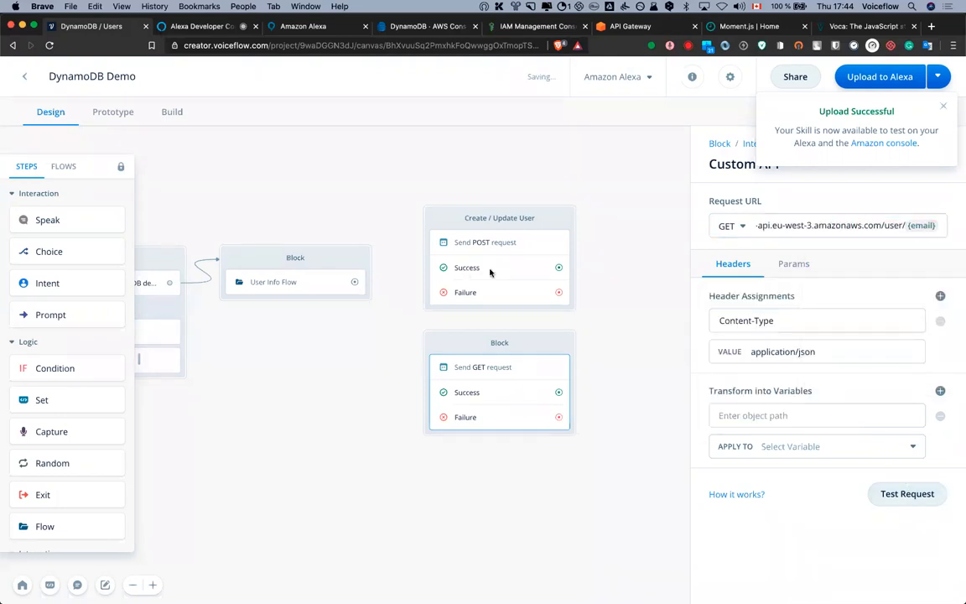
key("cmd+v")
key("cmd+a")
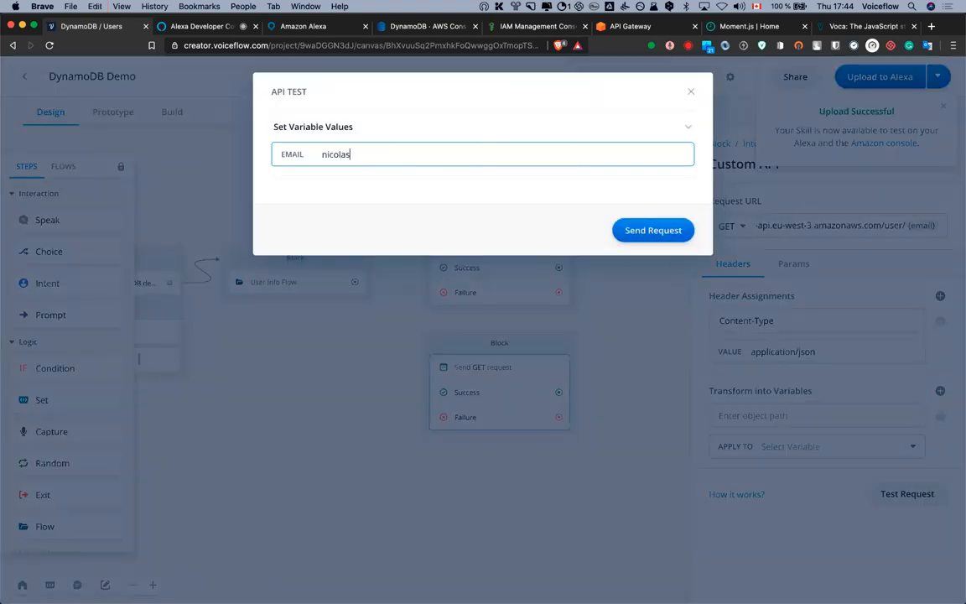
left_click(655, 225)
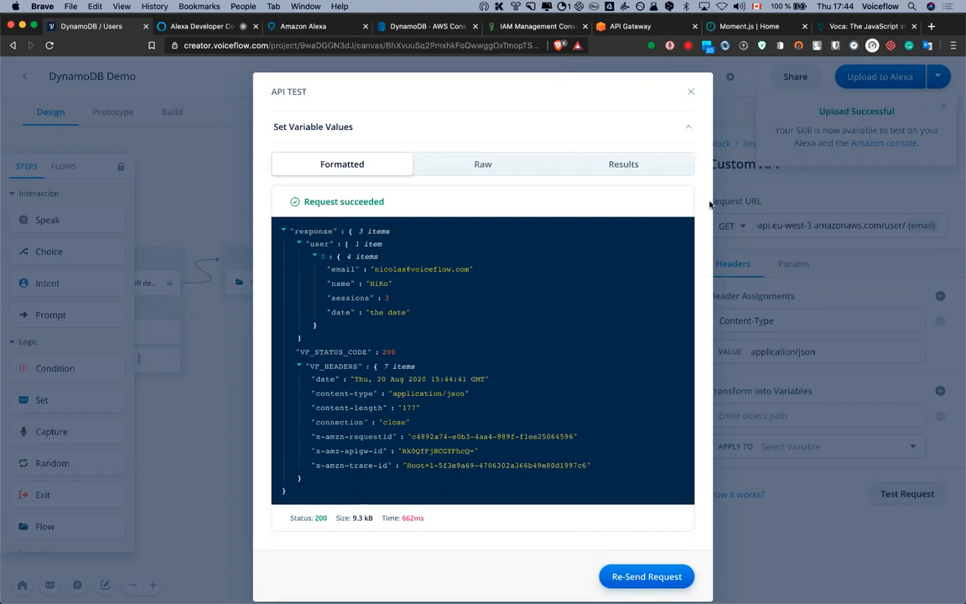
left_click(692, 94)
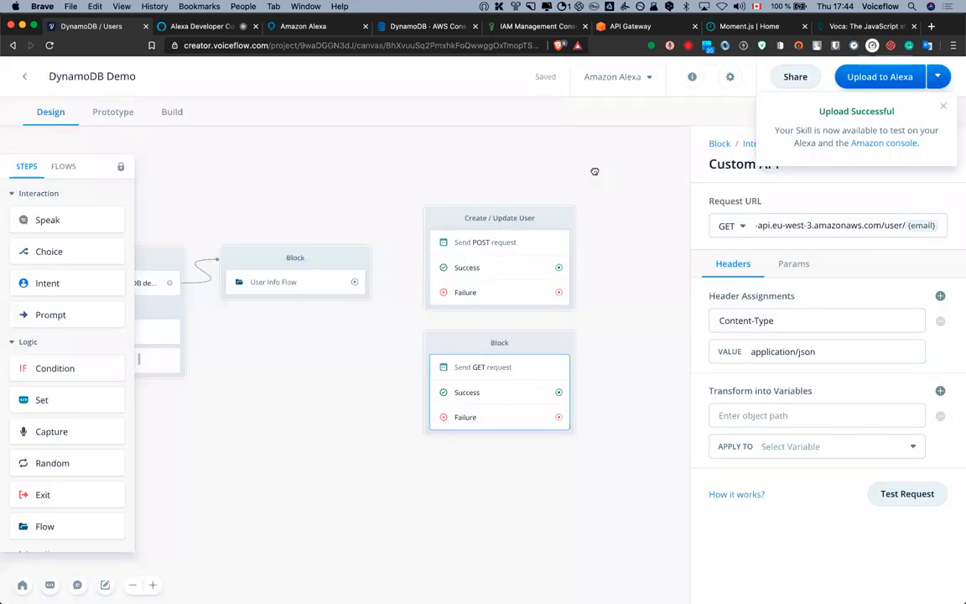
Check the user stage's invoke URL, then open the POST and GET request steps in Voiceflow
left_click(632, 26)
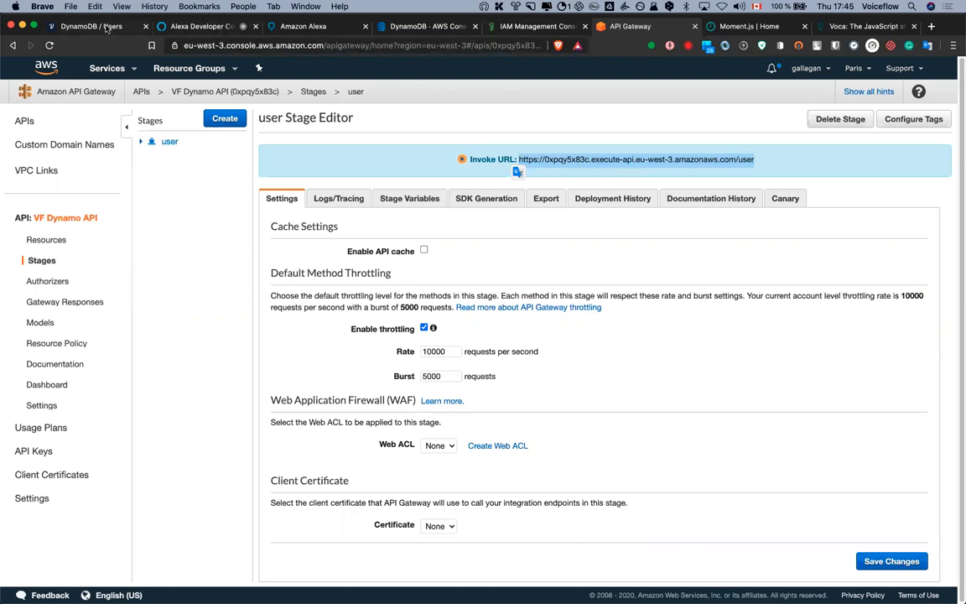
left_click(107, 27)
left_click(543, 245)
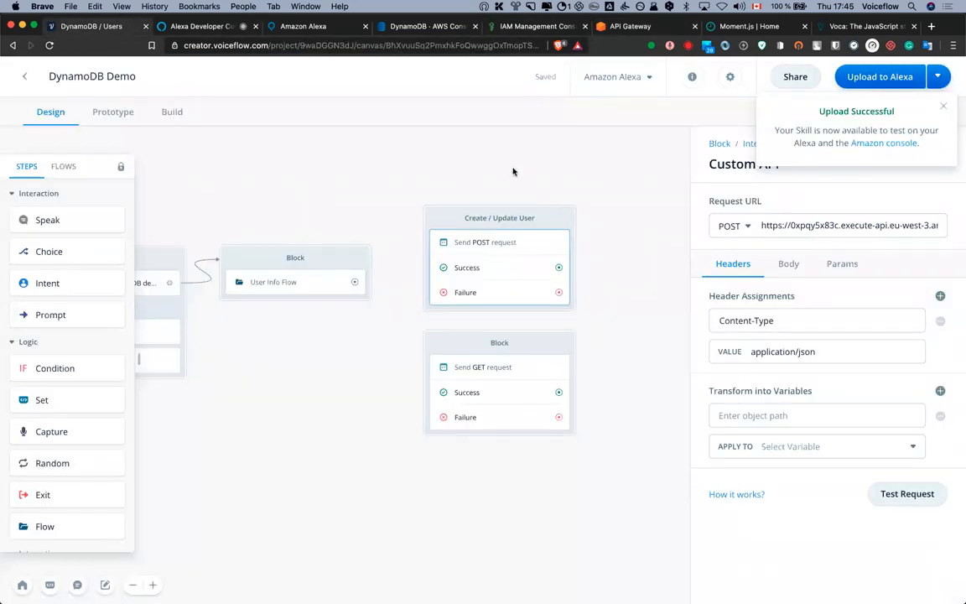
left_click(478, 343)
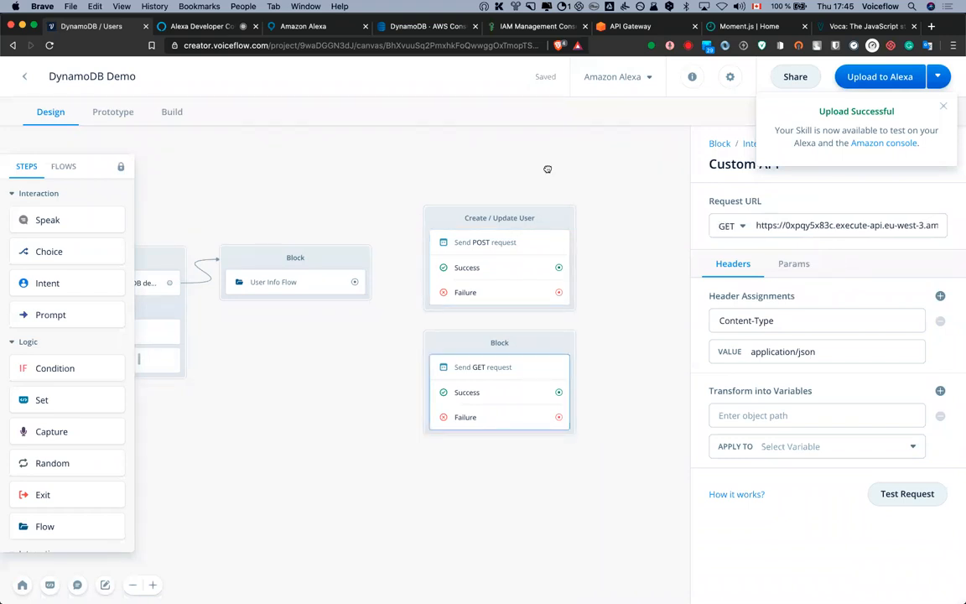
left_click(500, 343)
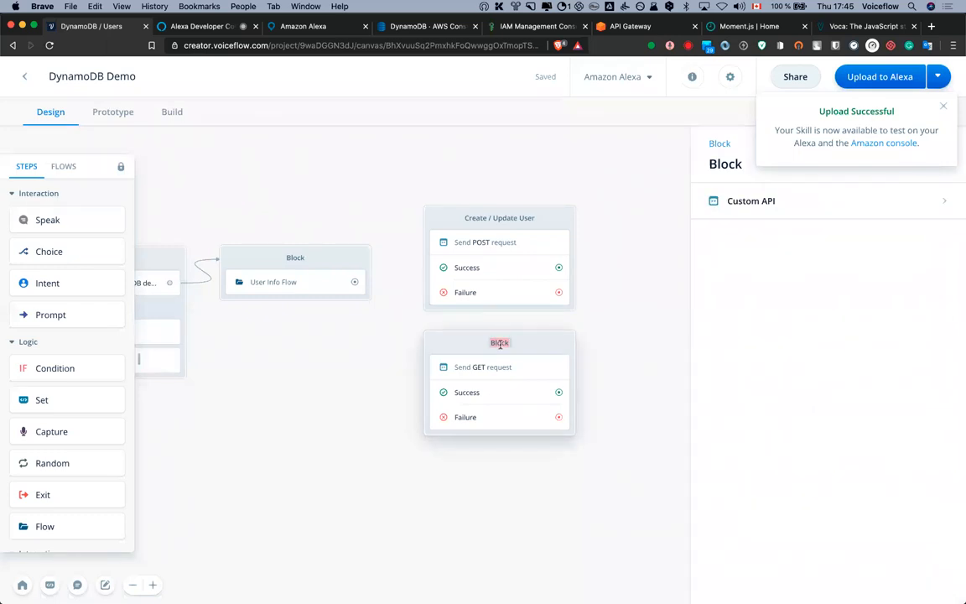
Rename the GET block to "Get User's info", rearrange blocks, and connect User Info Flow to Create / Update User
type("Get User's info")
left_click(591, 356)
left_click_drag(694, 293, 859, 317)
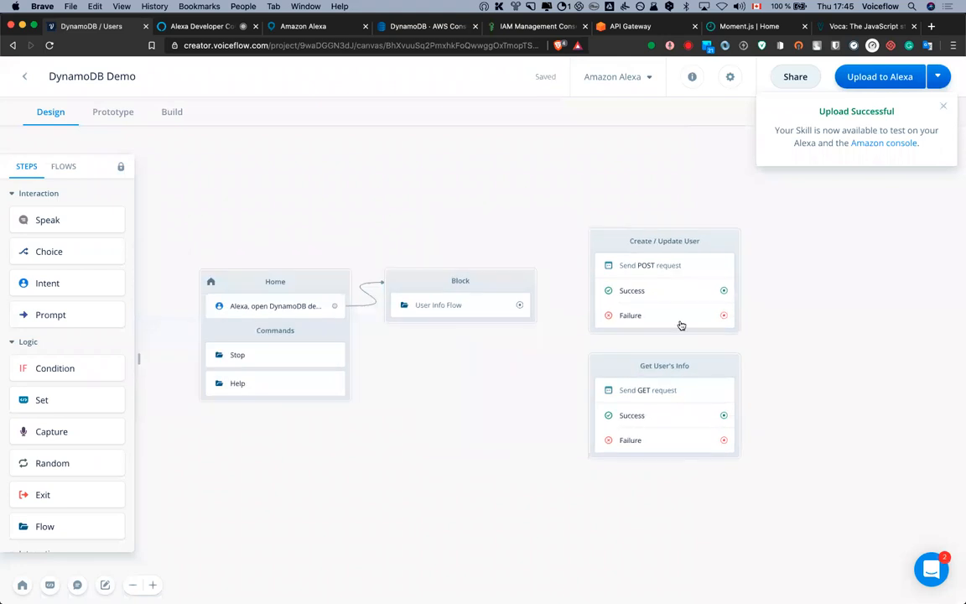
left_click_drag(619, 366, 787, 426)
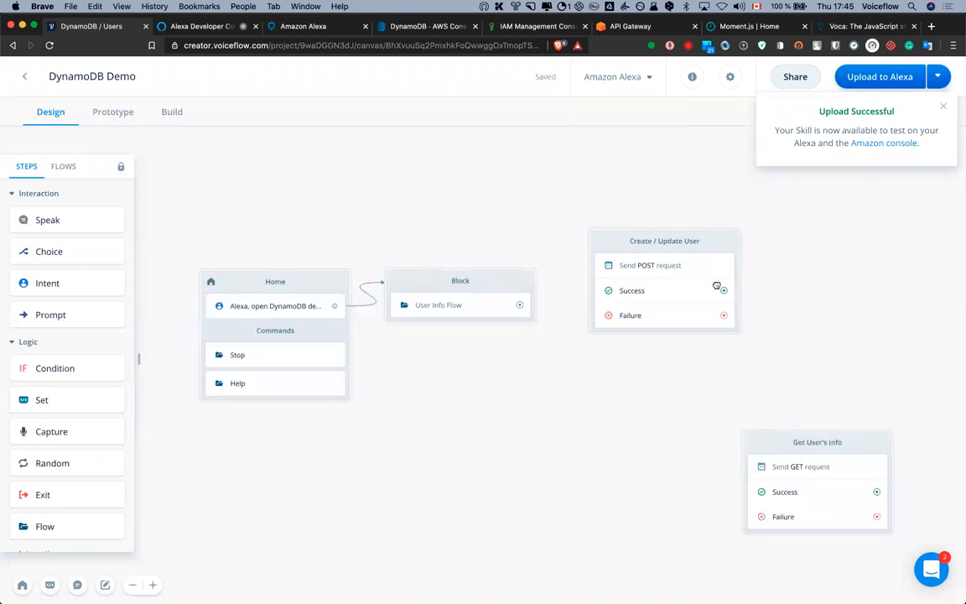
left_click_drag(713, 238, 671, 281)
left_click_drag(520, 305, 591, 302)
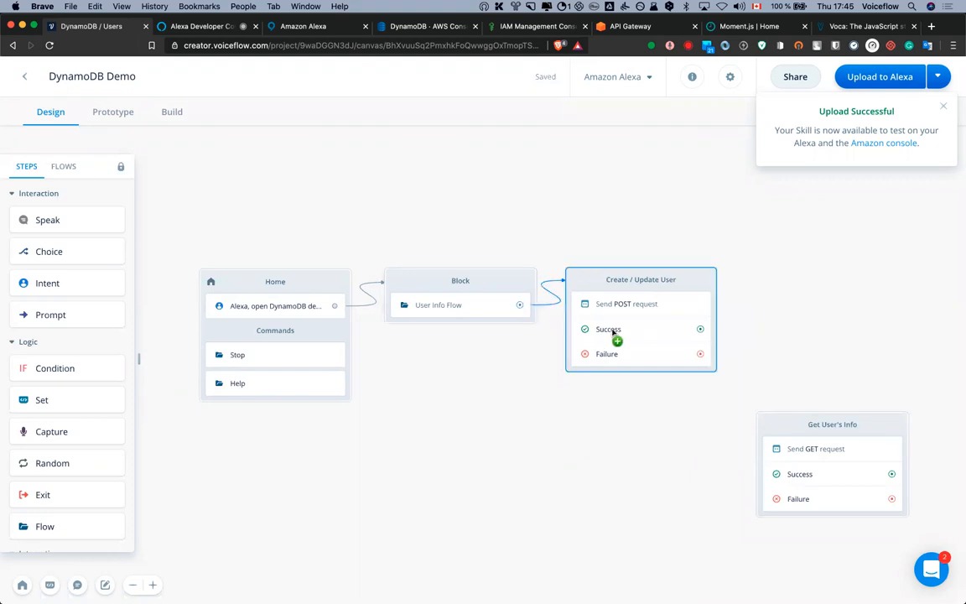
Review the POST request's parameters and body, then link Create / Update User's success to Get User's Info
left_click(653, 306)
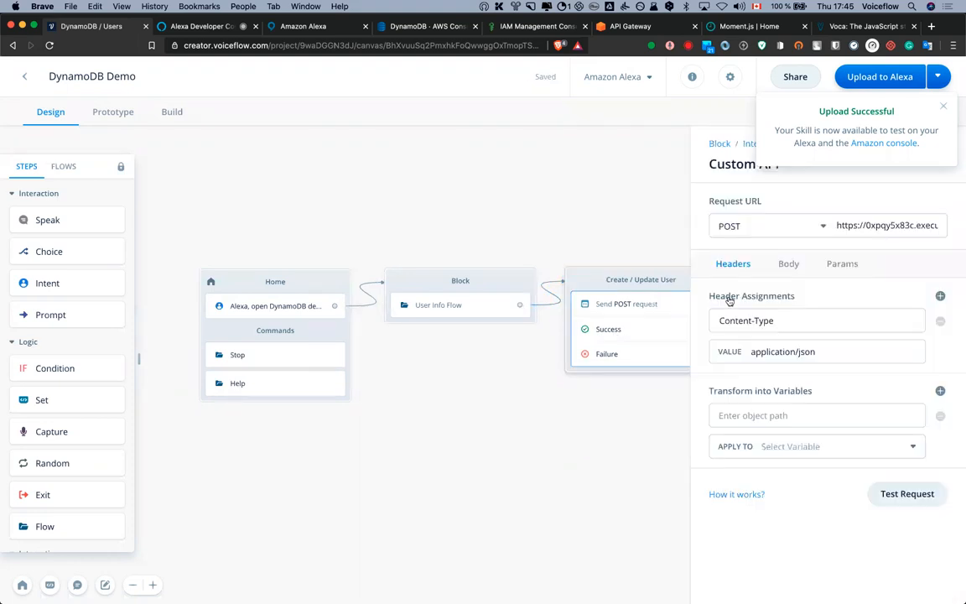
left_click(838, 264)
left_click(788, 264)
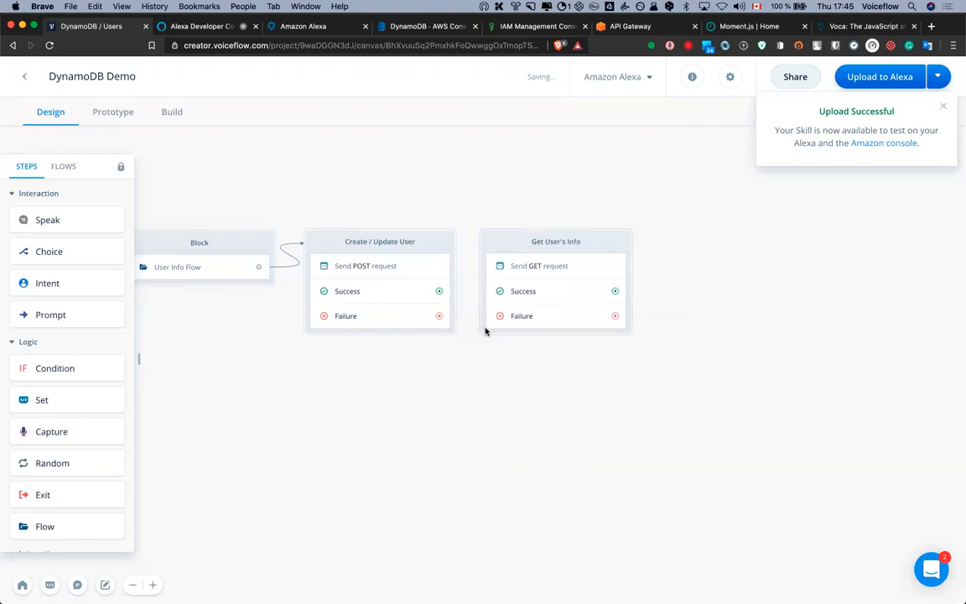
left_click_drag(439, 291, 556, 291)
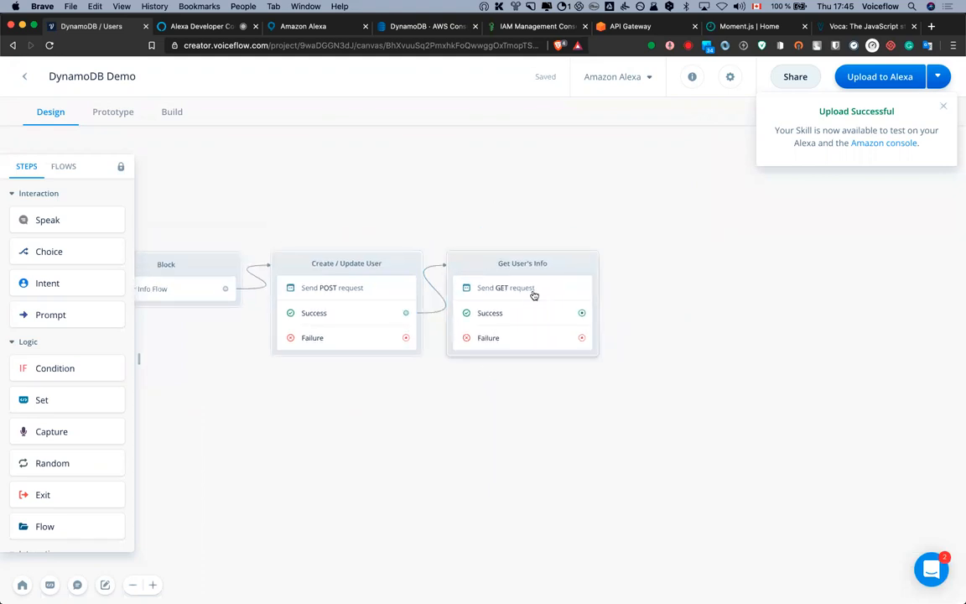
left_click(533, 292)
Test the GET request with the user's email, confirm it succeeds, and map path response.user.0.email
left_click(907, 493)
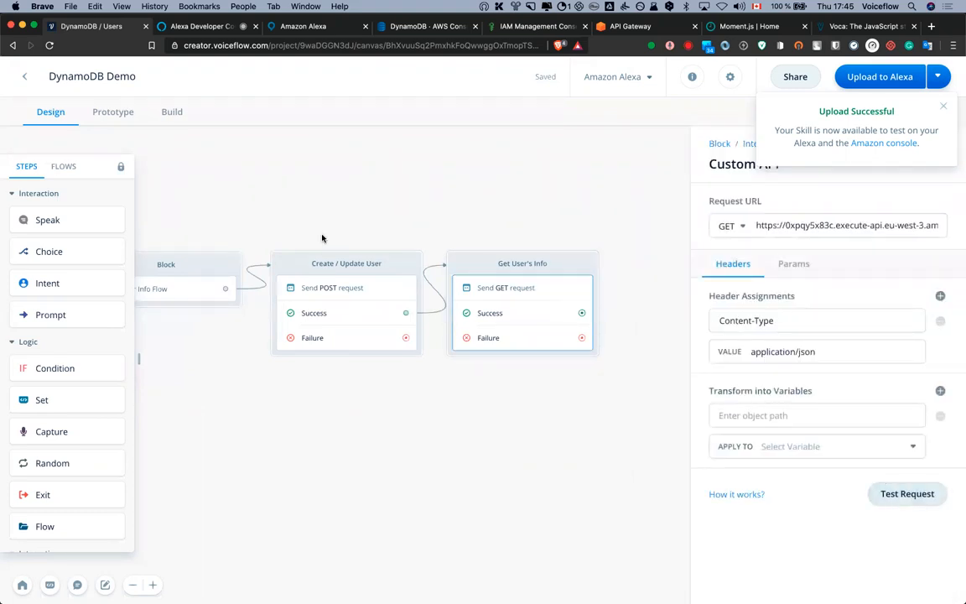
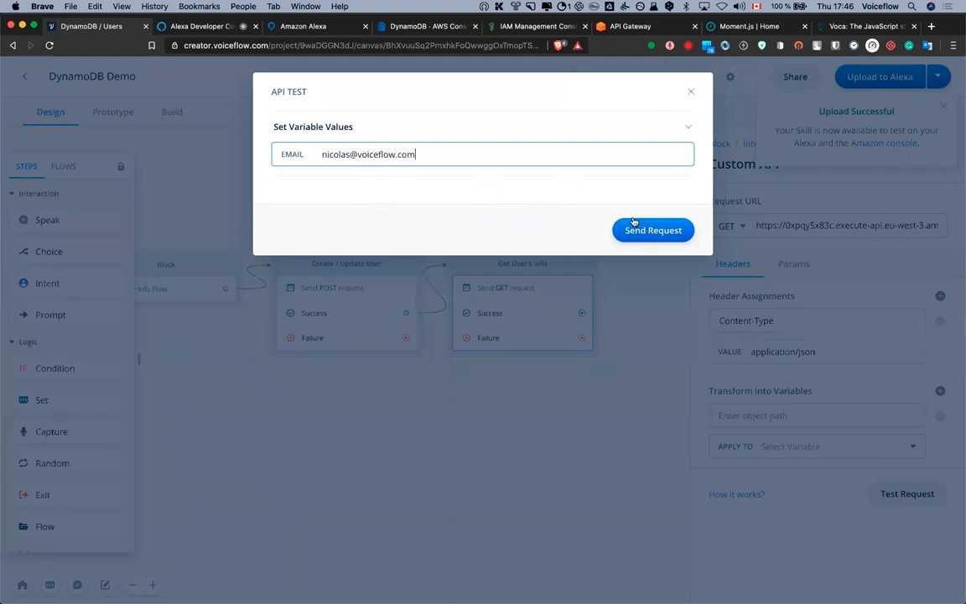
left_click(658, 231)
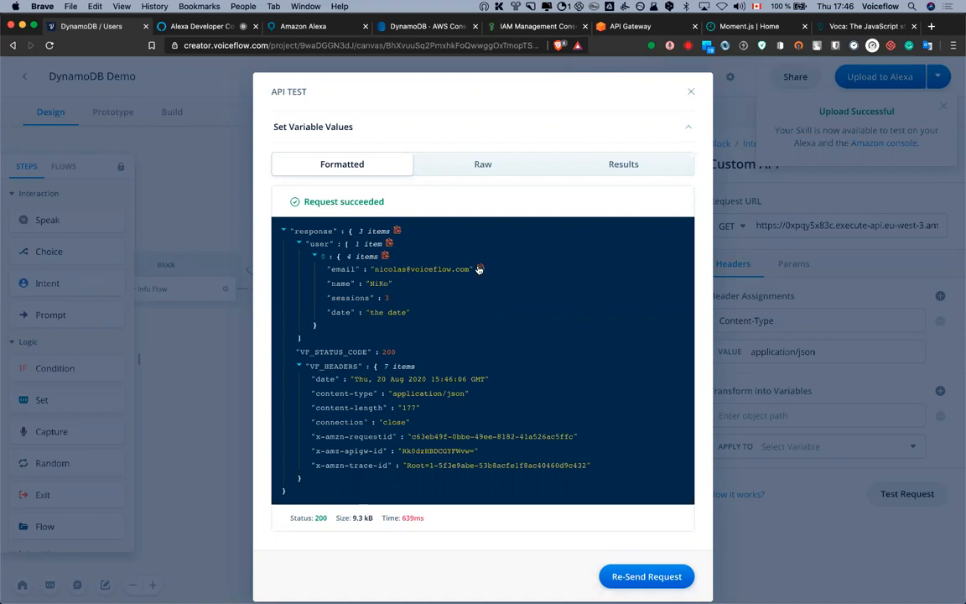
left_click(693, 92)
left_click(750, 417)
type("response.user.0.email")
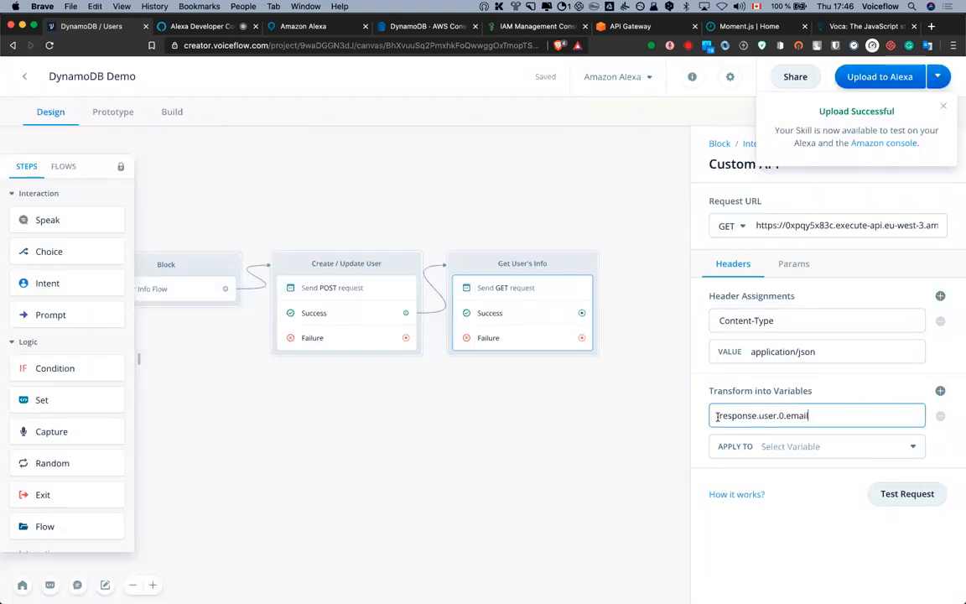
Add a second variable mapping with the path response.user.0.sessions
left_click_drag(786, 415, 712, 413)
key("super+c")
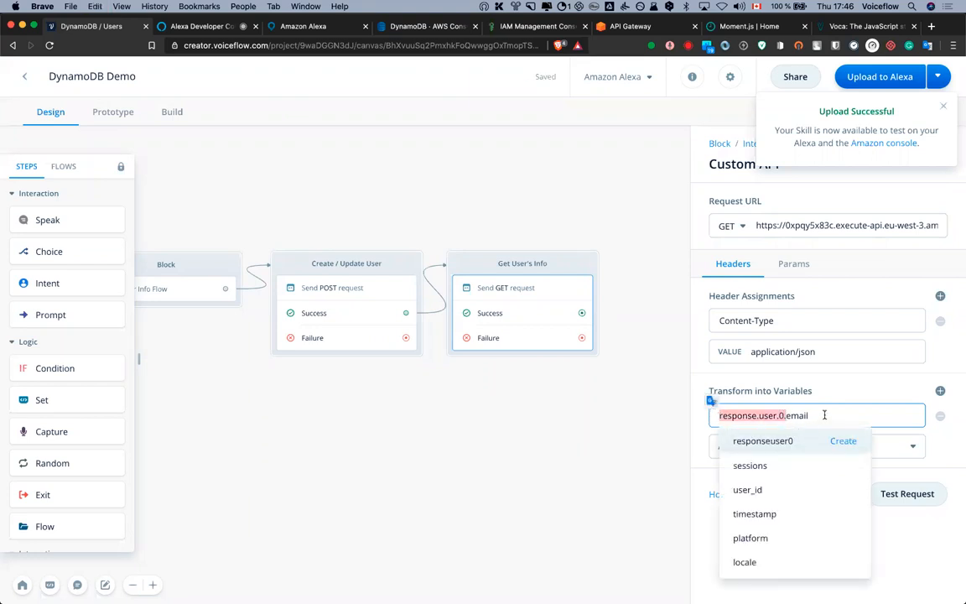
left_click(940, 391)
left_click(775, 488)
key("super+v")
type("sessio")
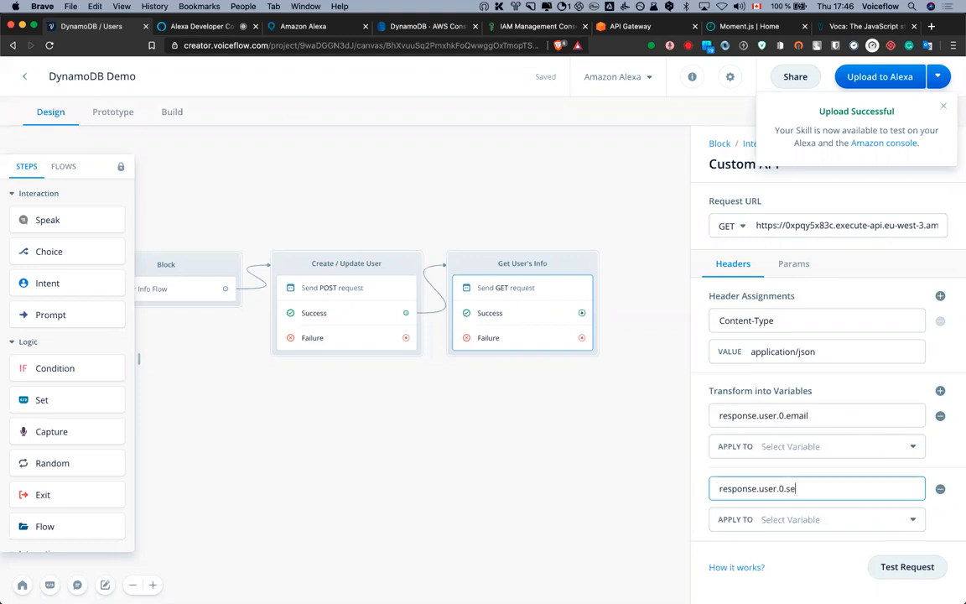
Add a third variable mapping with the path response.user.0.name
left_click(940, 391)
scroll(837, 500, "down", 2)
left_click(778, 503)
key("super+v")
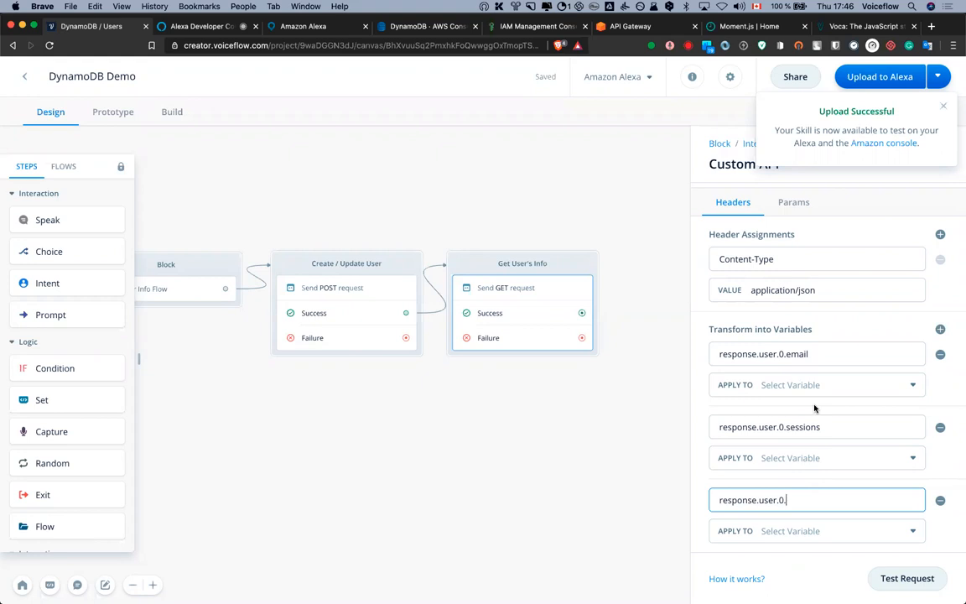
type("name")
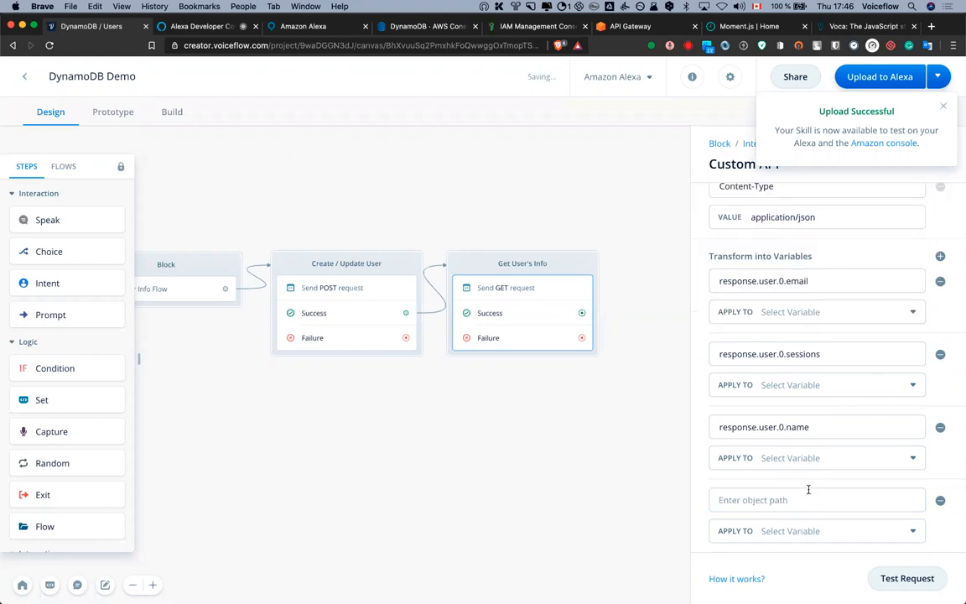
Start a fourth response.user.0. mapping and apply the name path to the {name} variable
left_click(797, 501)
key("ctrl+v")
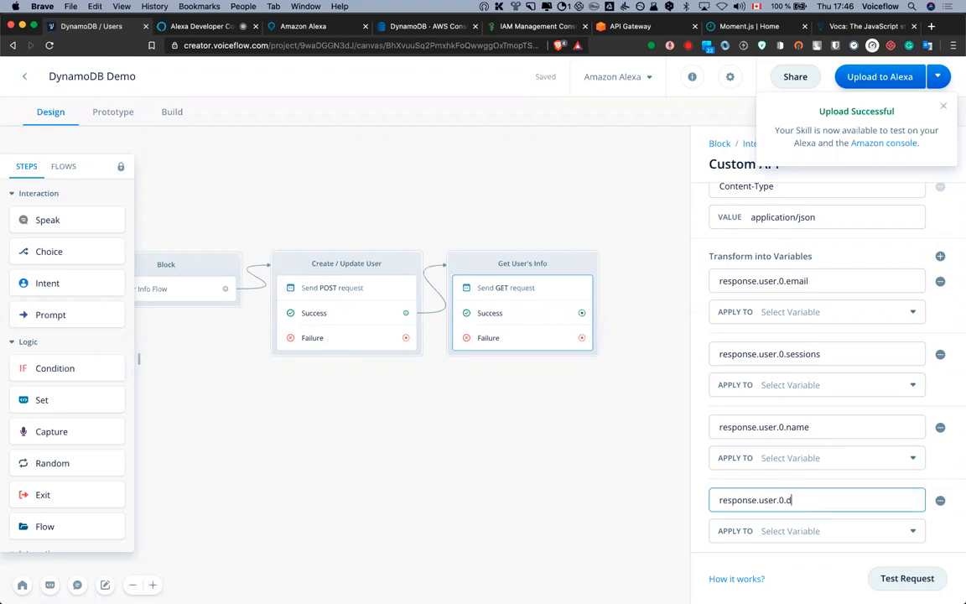
left_click(810, 458)
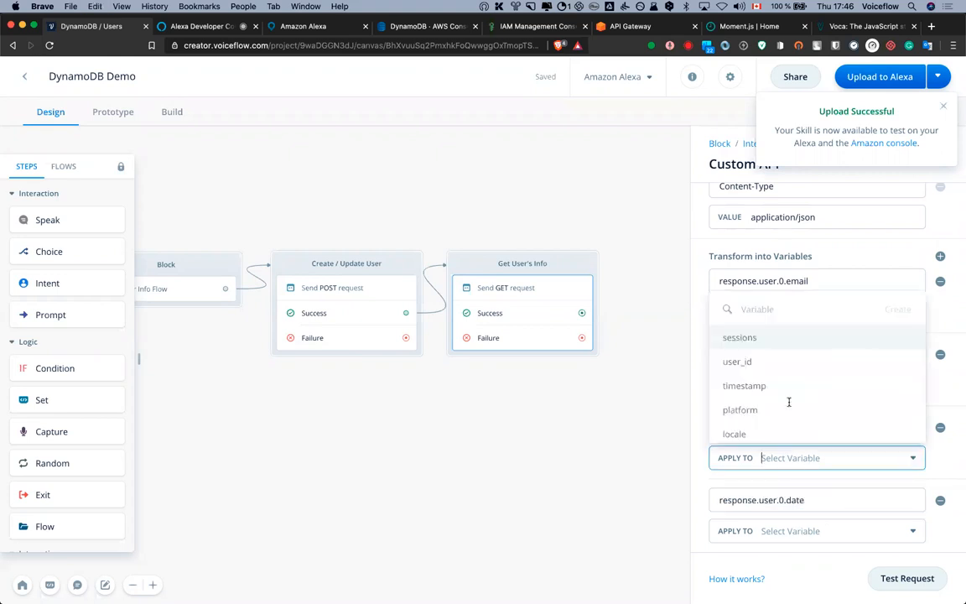
scroll(802, 407, "down", 3)
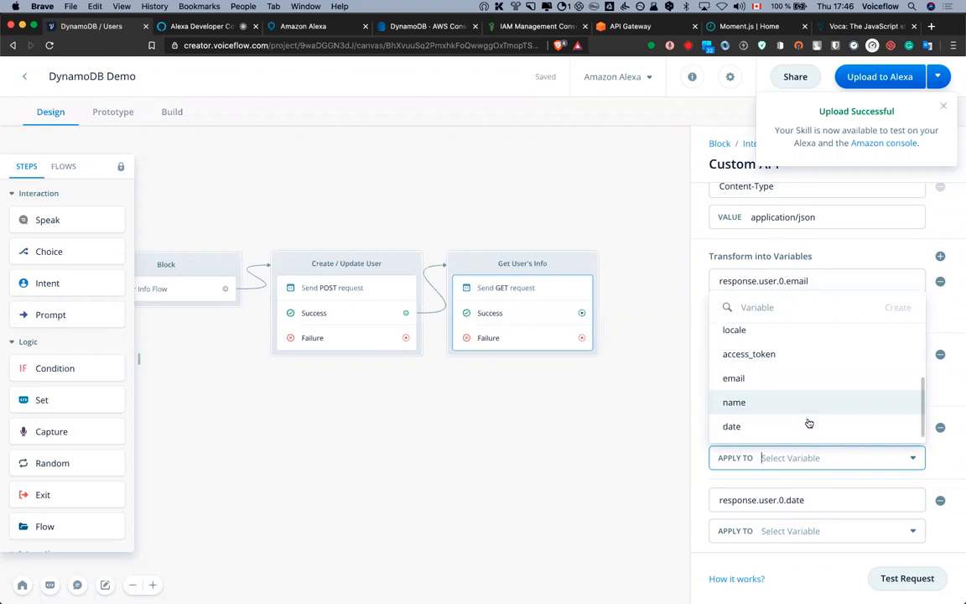
left_click(805, 404)
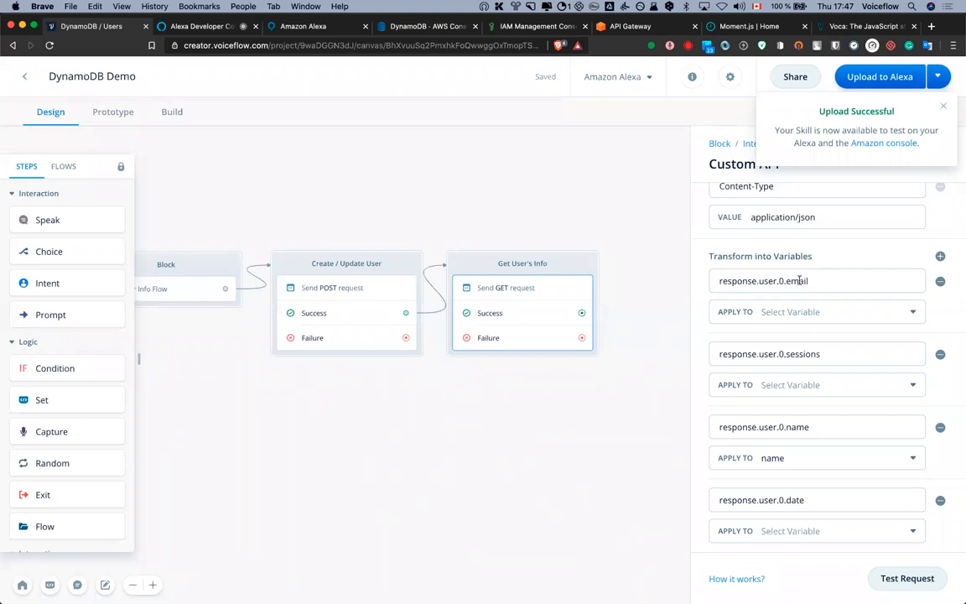
Map the email, sessions and date response fields to the {email}, {sessions} and {date} variables
left_click(805, 312)
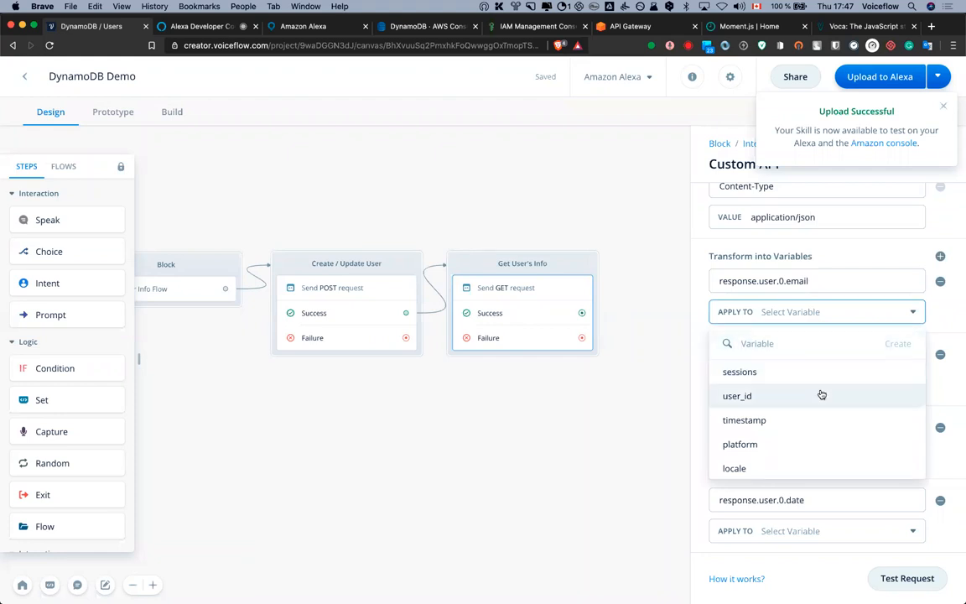
scroll(822, 395, "down", 1)
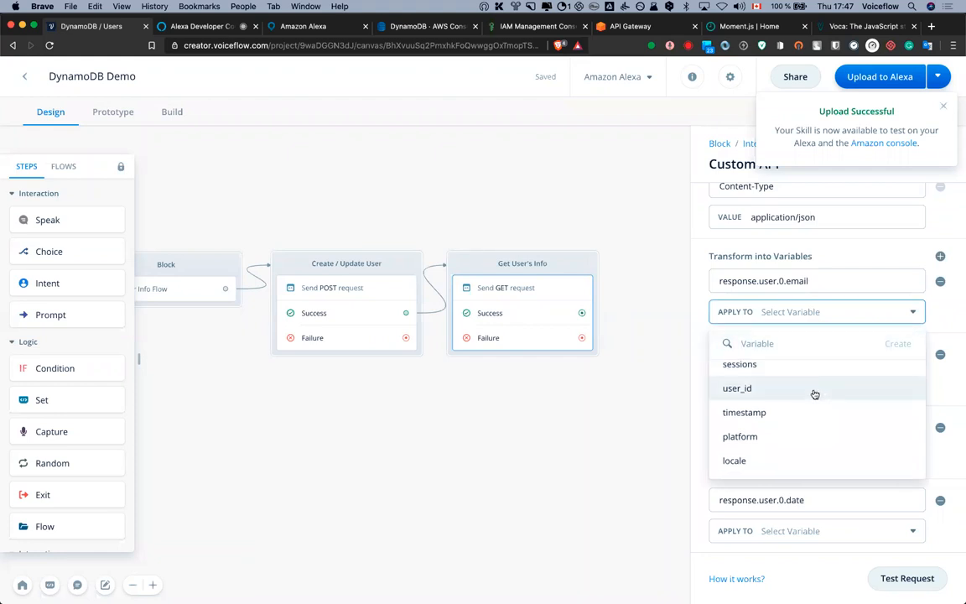
scroll(790, 391, "down", 3)
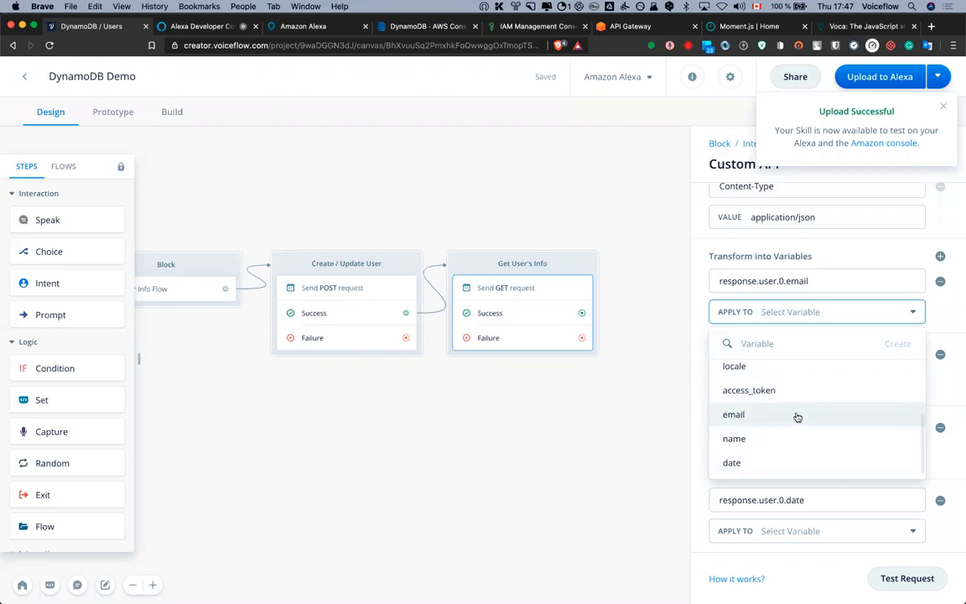
left_click(798, 411)
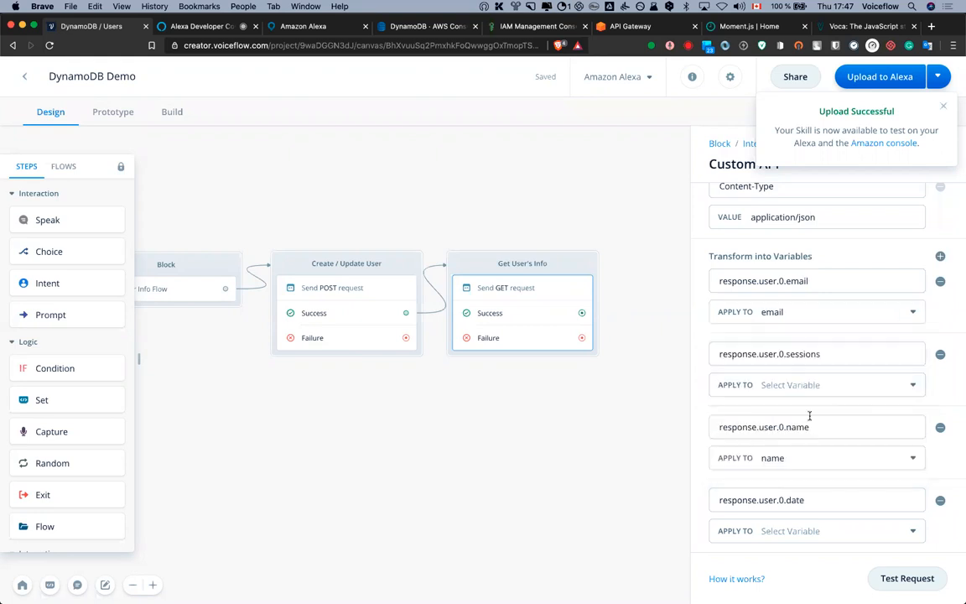
left_click(802, 385)
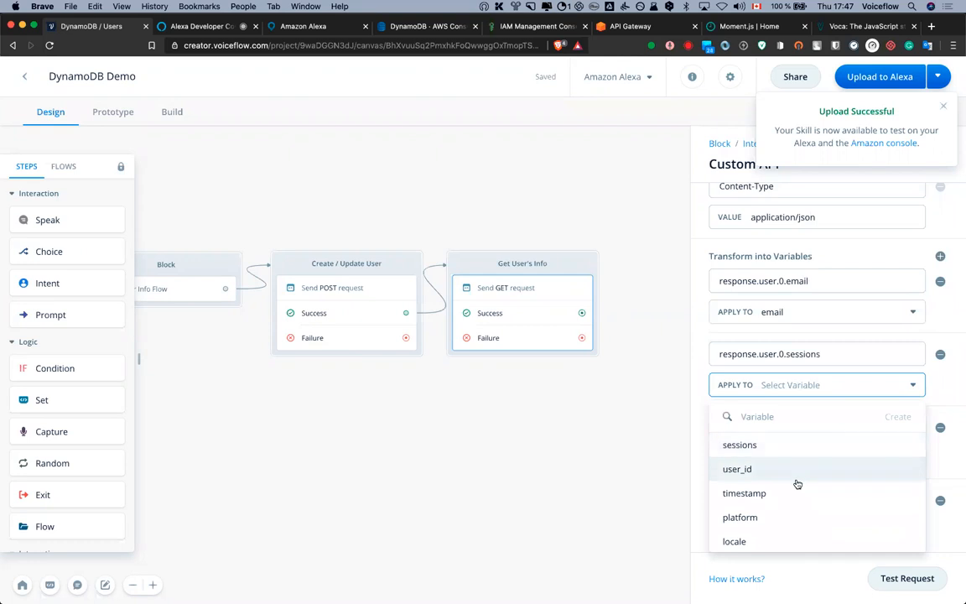
scroll(797, 499, "down", 3)
scroll(798, 501, "up", 3)
left_click(790, 450)
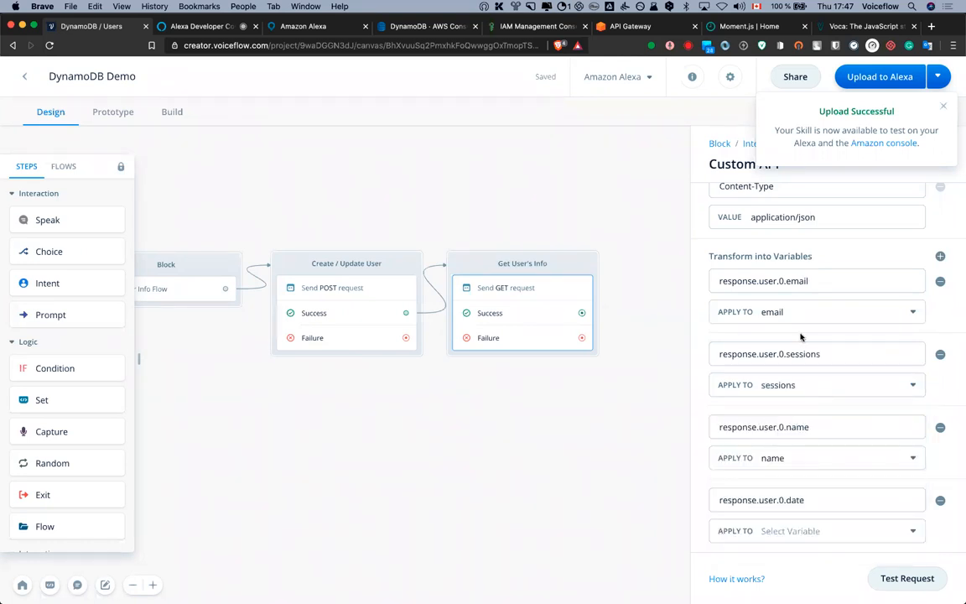
left_click(815, 533)
scroll(805, 505, "down", 3)
left_click(783, 503)
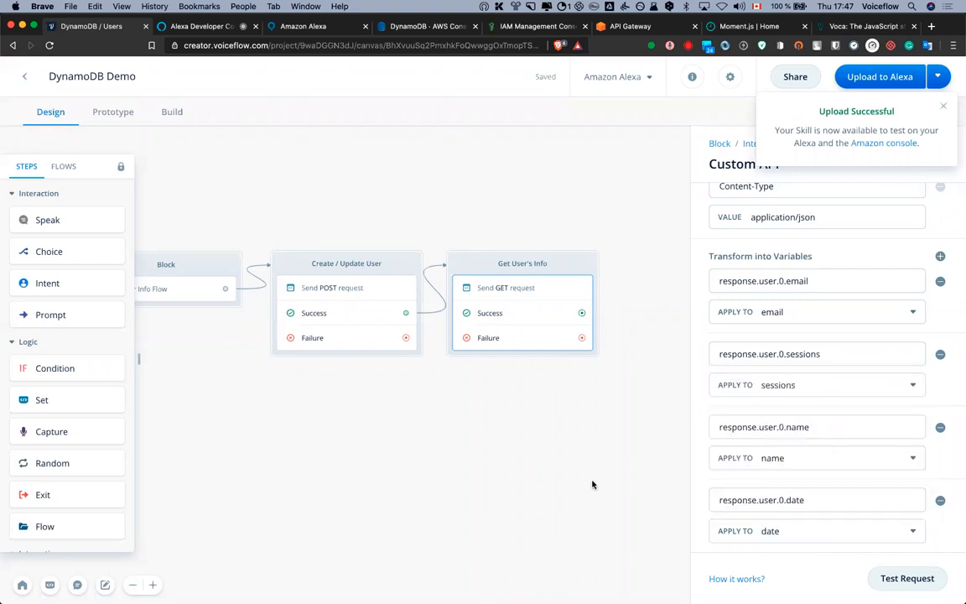
Attach a new Speak step to the Get User's Info success path
left_click(546, 373)
left_click_drag(37, 219, 690, 255)
left_click_drag(582, 315, 582, 317)
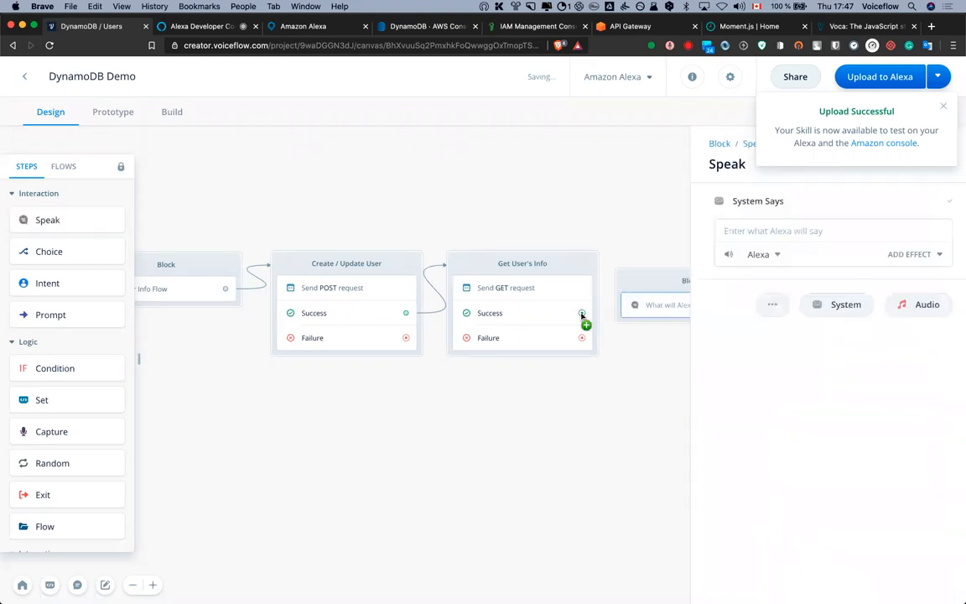
left_click_drag(640, 259, 642, 253)
Make the Speak step say 'Hey {name}, looks like it's working.'
left_click(666, 292)
left_click(778, 232)
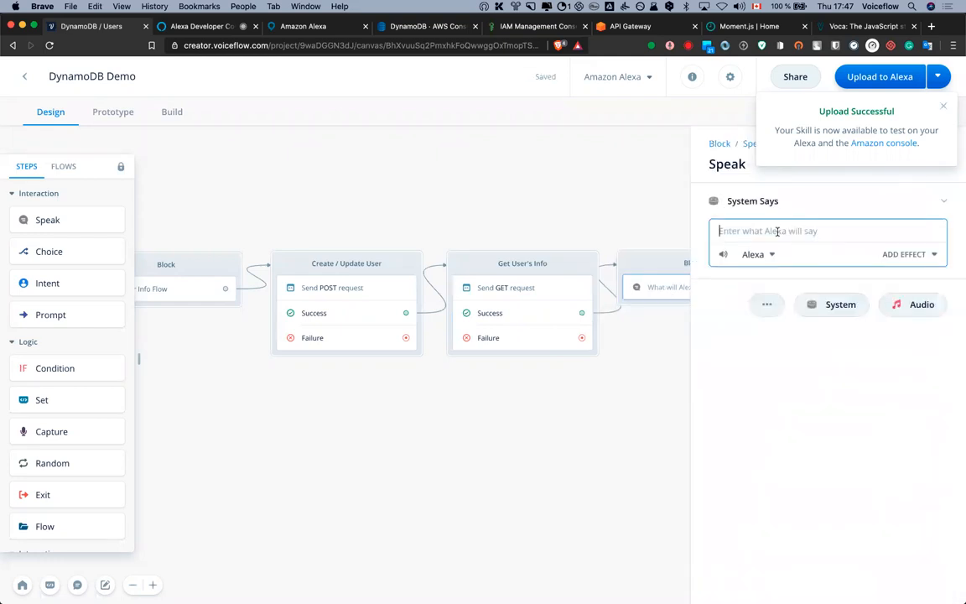
type("Hey {name")
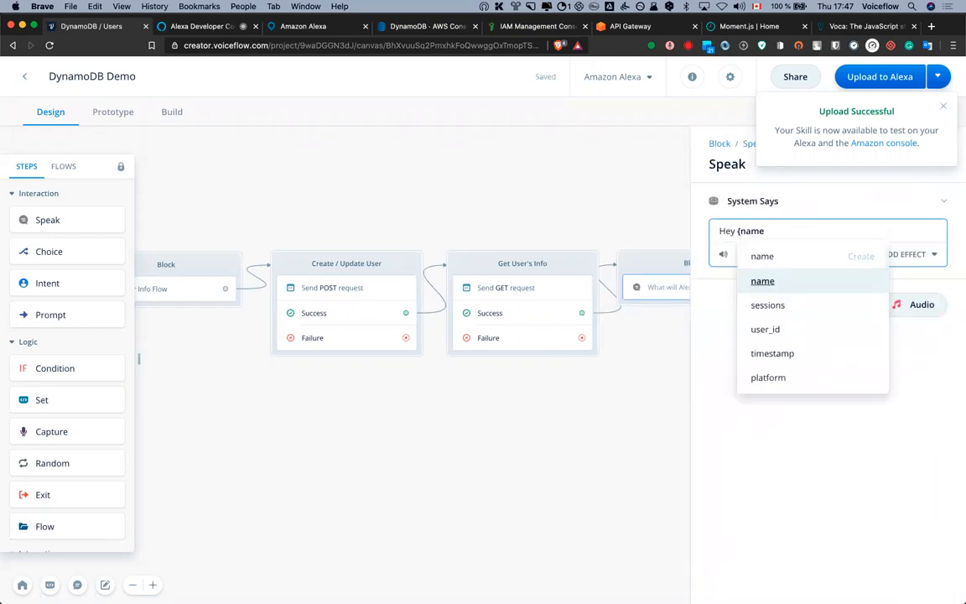
key("Return")
type(", looks like it's working.")
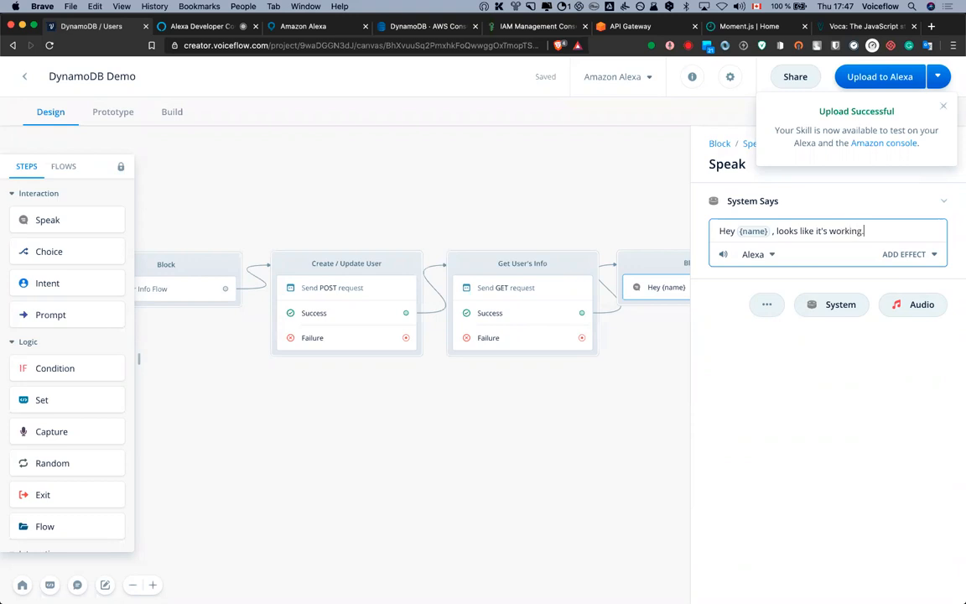
left_click(433, 187)
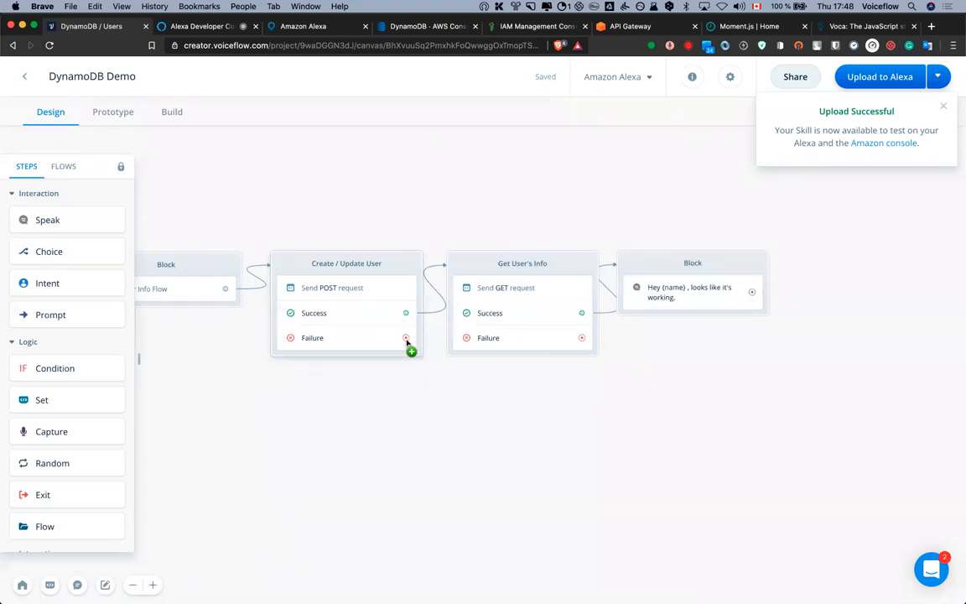
Add a Speak step saying 'Fail' on the Create / Update User failure path, then add a Set step to Get User's Info
left_click_drag(67, 219, 304, 382)
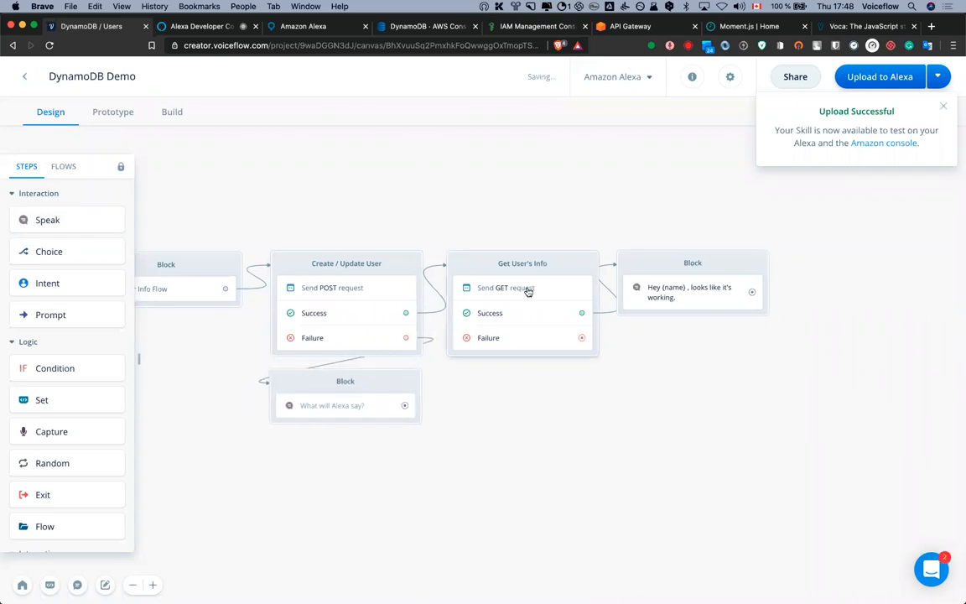
left_click(366, 418)
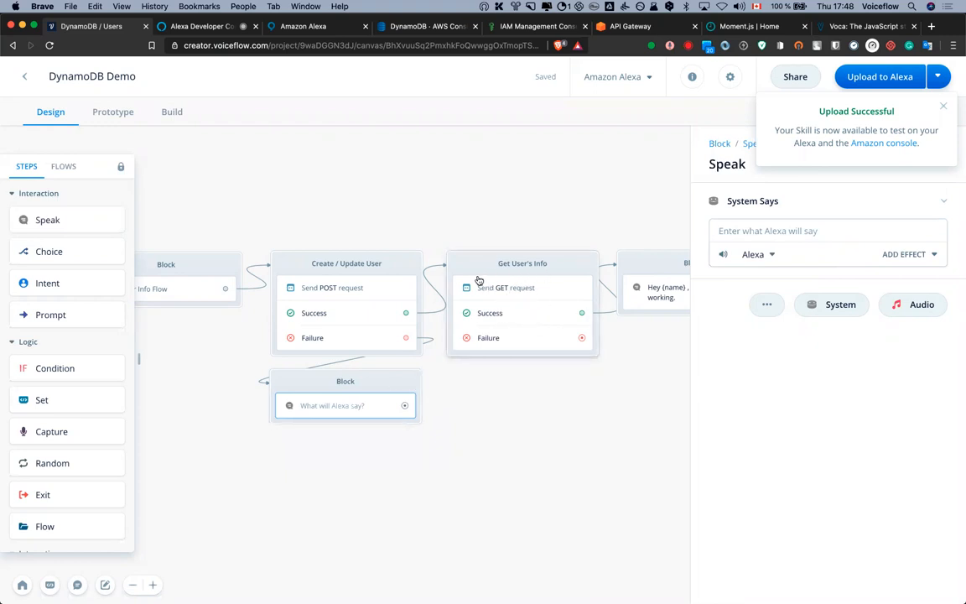
left_click(759, 230)
type("Fail")
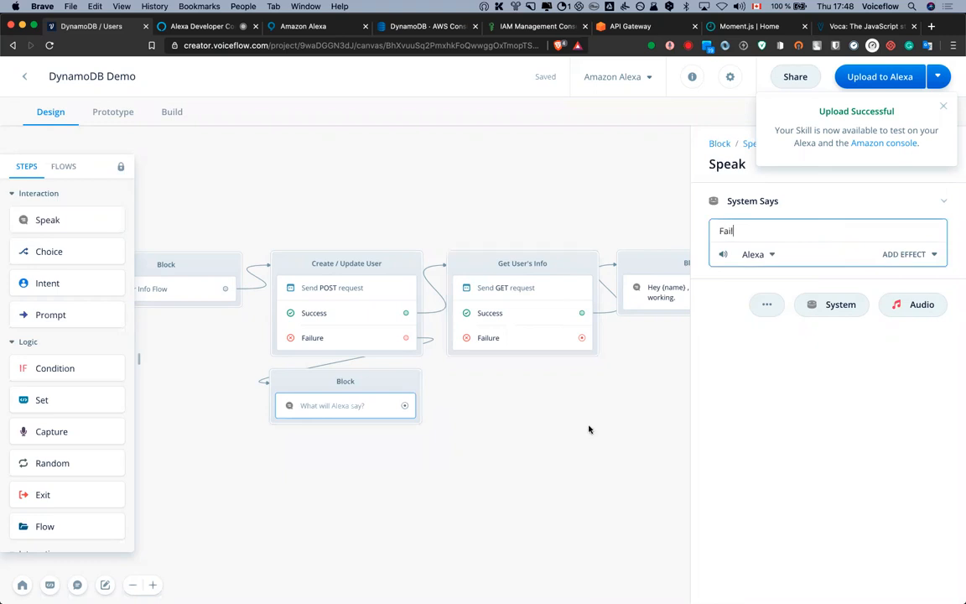
left_click(503, 366)
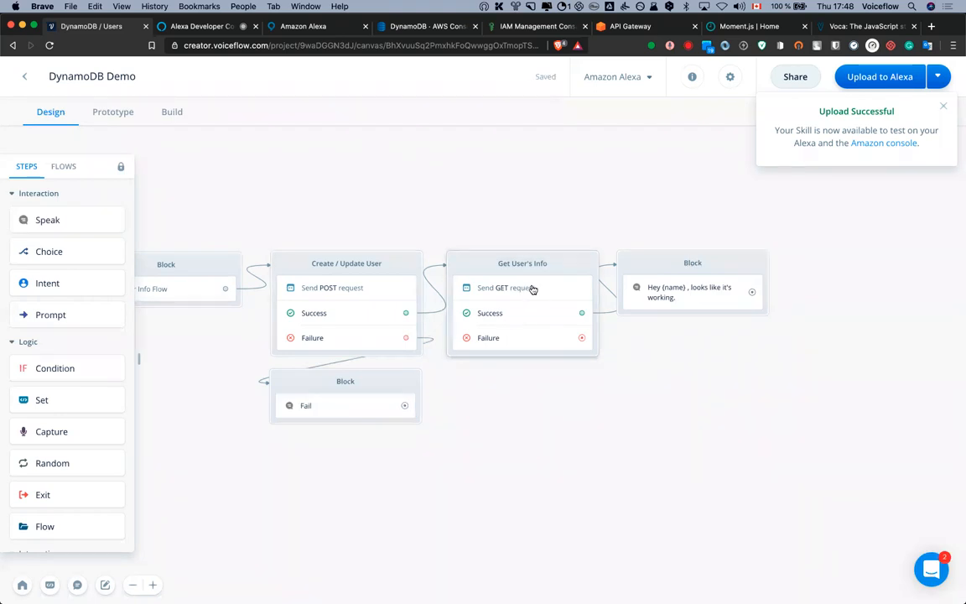
left_click_drag(57, 401, 529, 296)
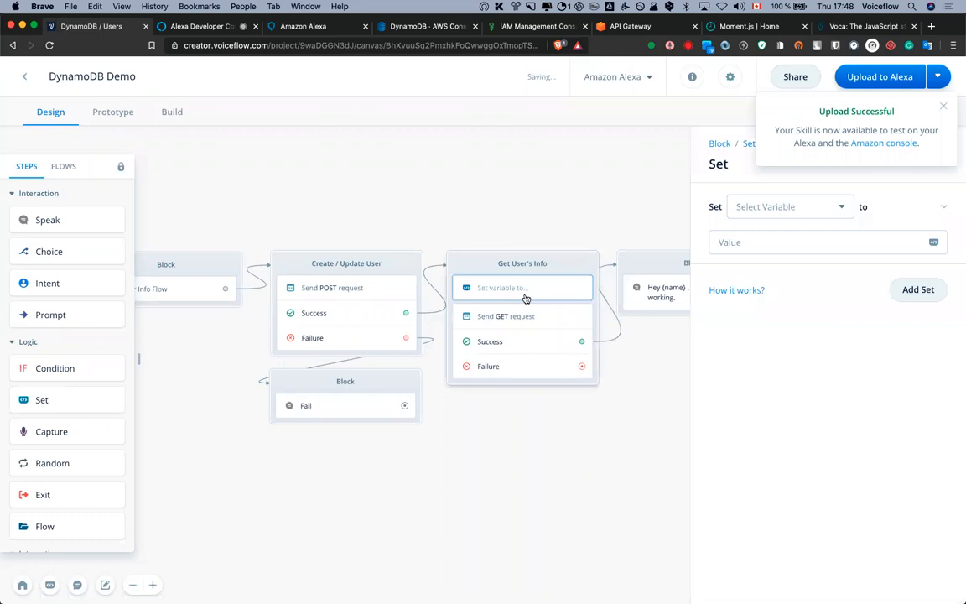
In the Set step, set the {name} variable to 0
left_click(525, 314)
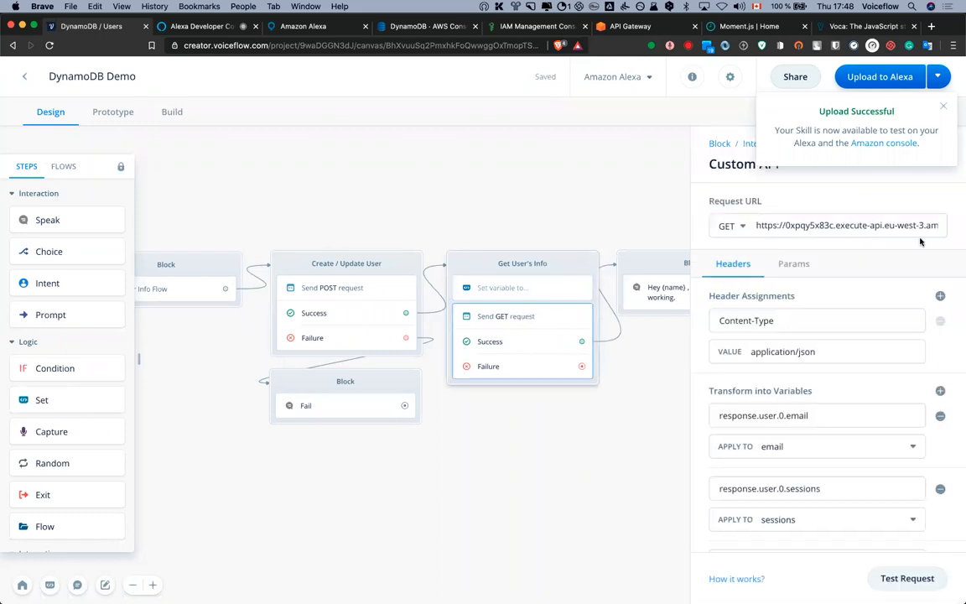
left_click(529, 292)
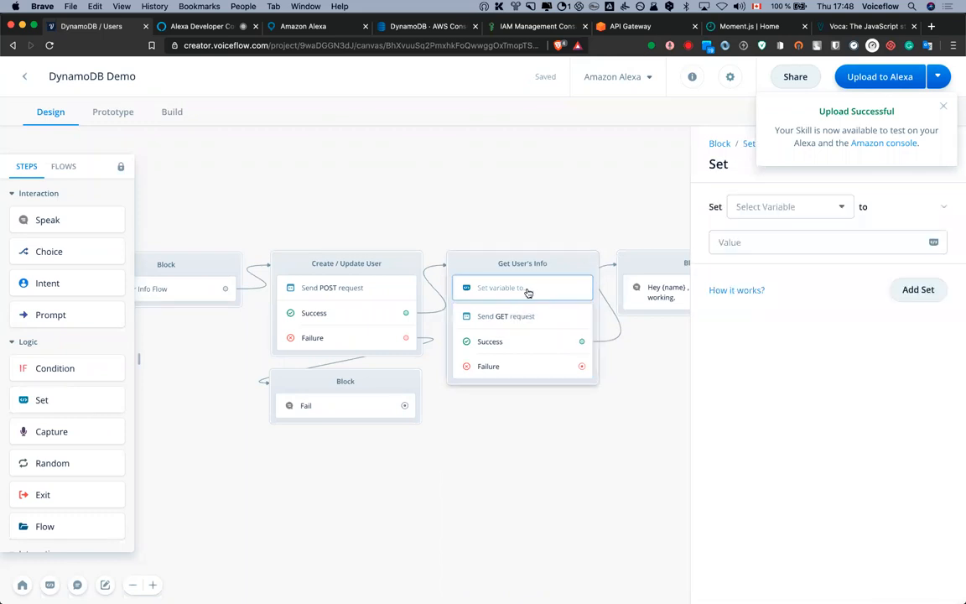
left_click(759, 206)
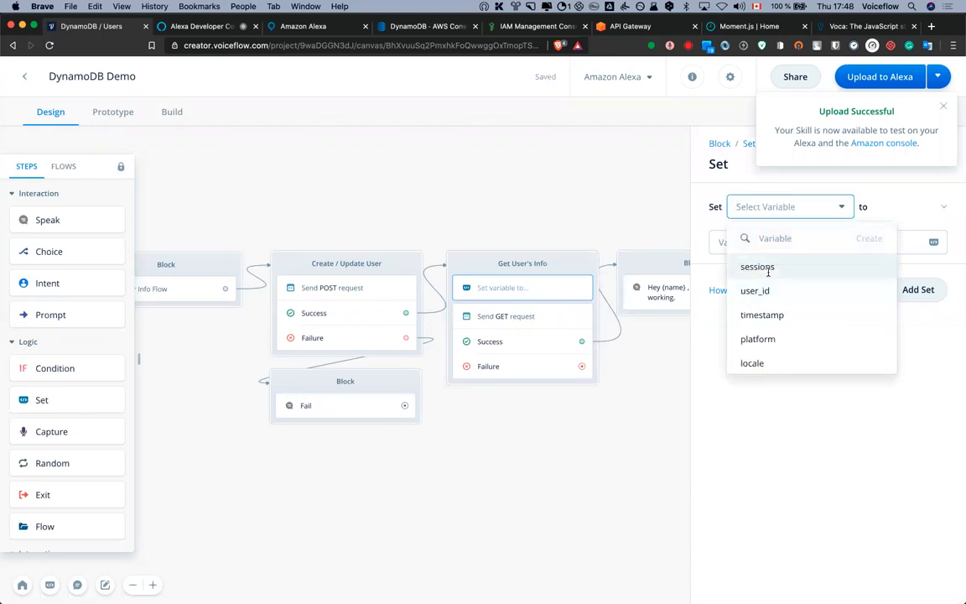
type("name")
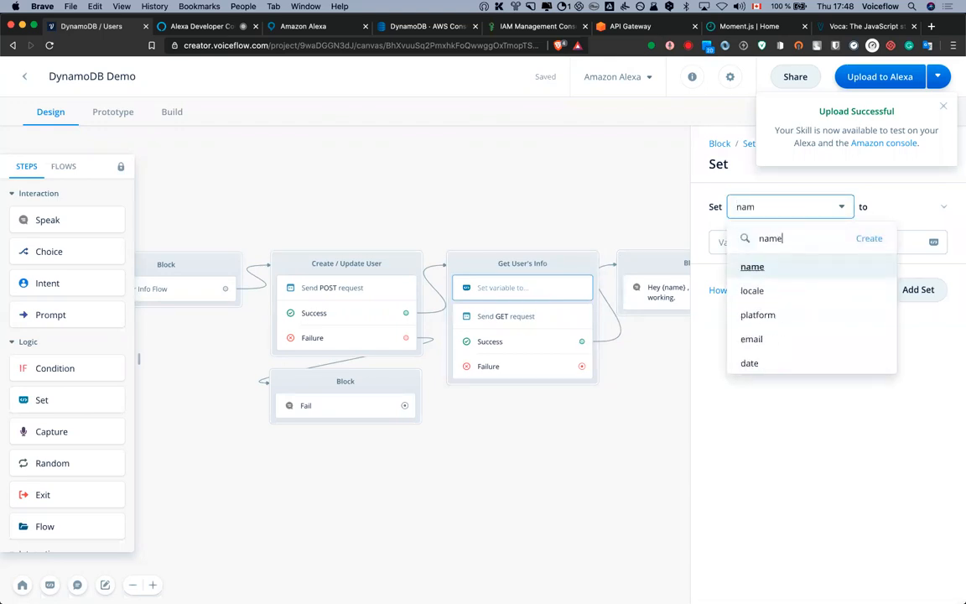
key("Return")
left_click(759, 248)
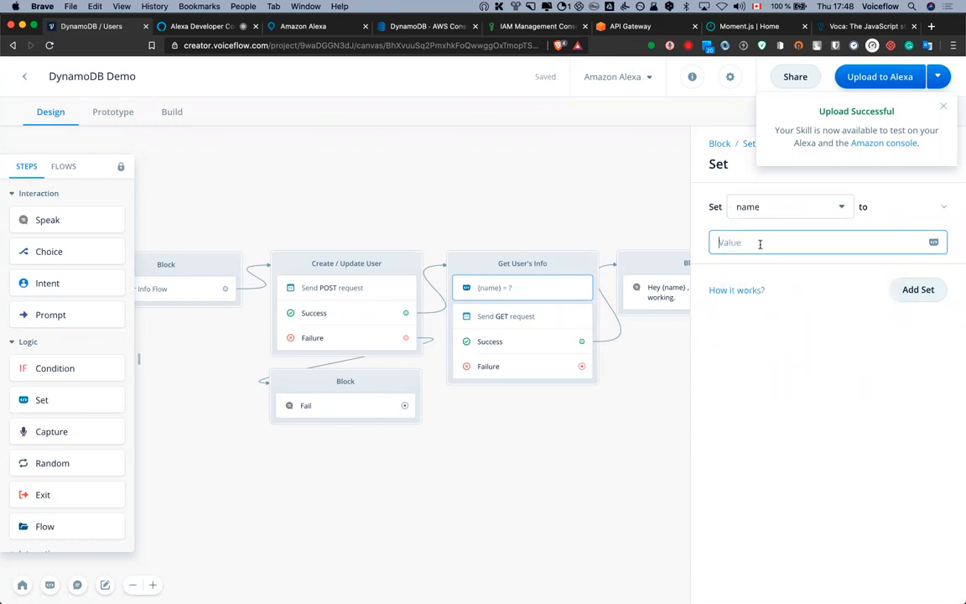
type("'")
key("BackSpace")
type(")")
key("BackSpace")
type("0")
Add a second assignment setting {date} to 0
left_click(904, 291)
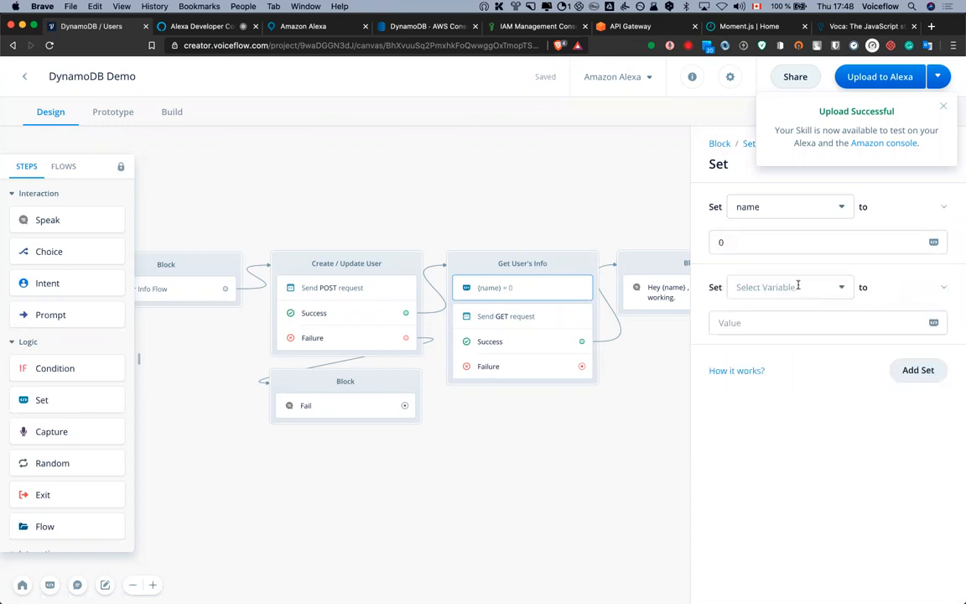
left_click(798, 285)
scroll(778, 396, "down", 3)
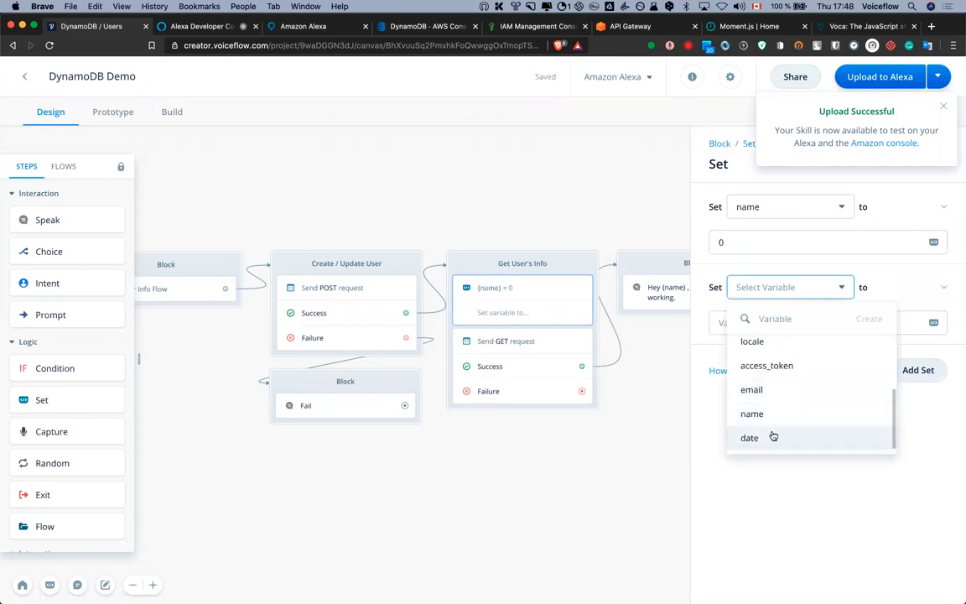
left_click(772, 436)
left_click(767, 321)
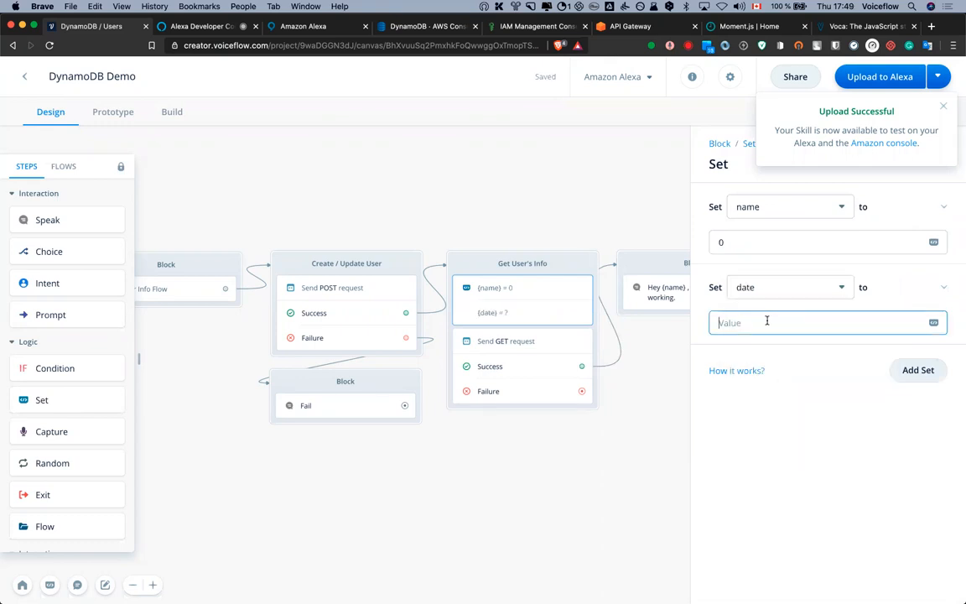
type("0")
Remove the extra sessions assignment so only name and date are reset
left_click(917, 369)
left_click(787, 368)
scroll(796, 448, "down", 3)
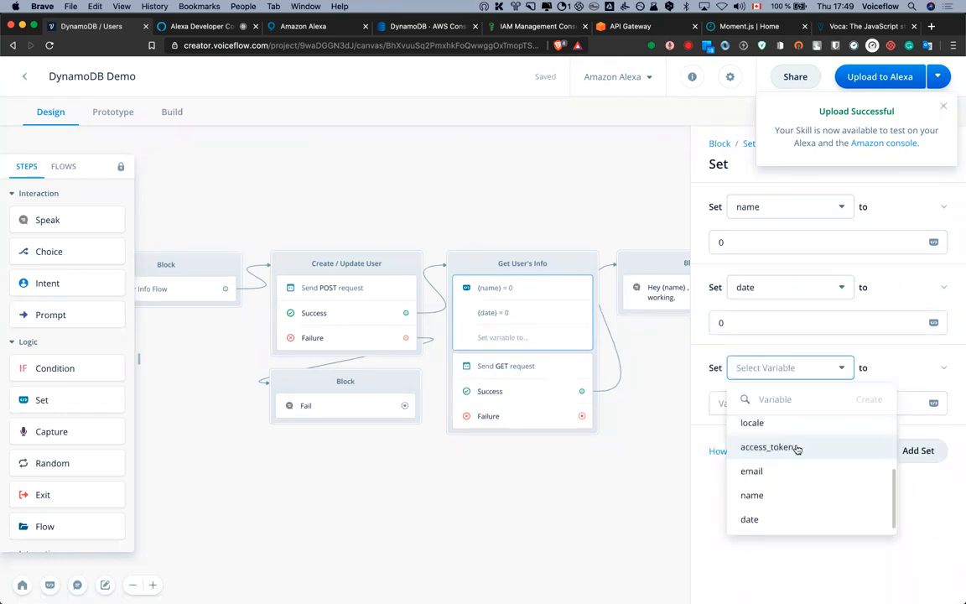
scroll(796, 480, "up", 1)
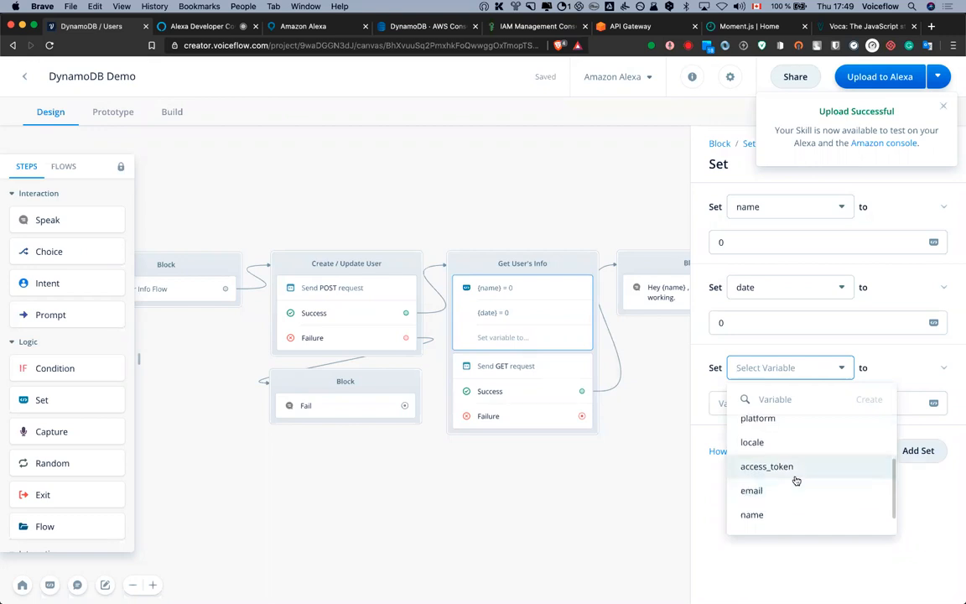
scroll(796, 481, "down", 1)
scroll(795, 487, "up", 3)
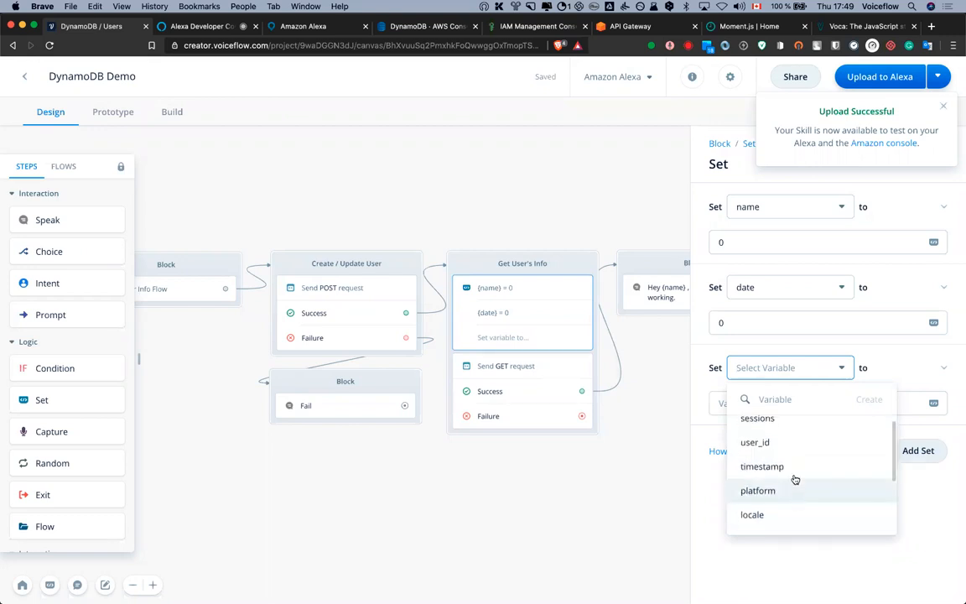
left_click(753, 426)
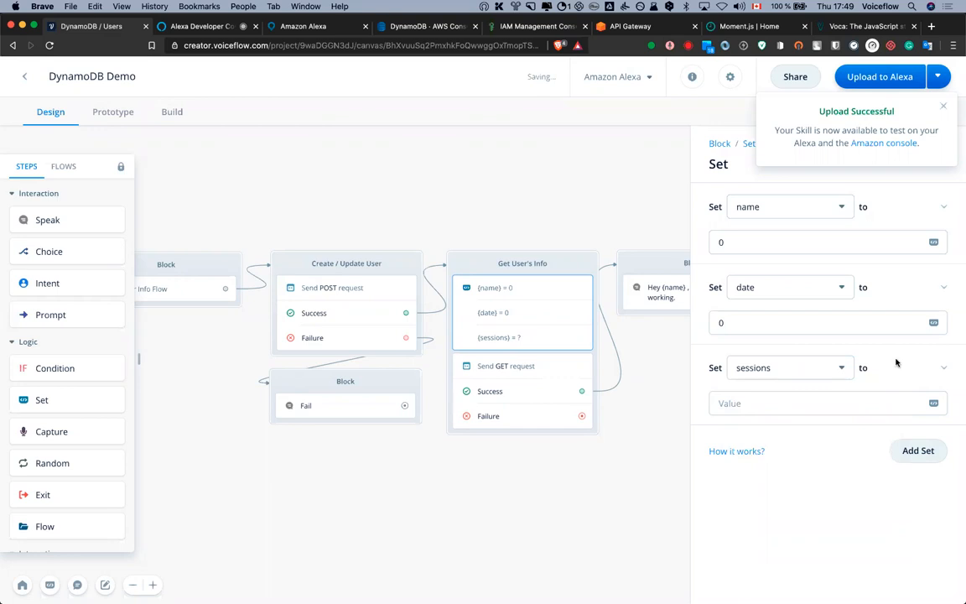
left_click(944, 367)
left_click(923, 380)
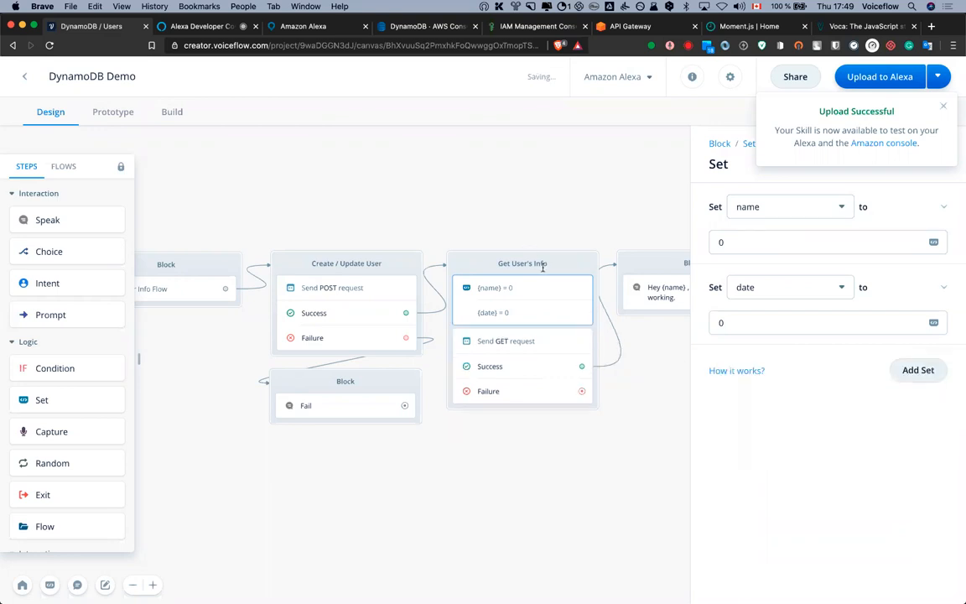
left_click(543, 268)
Start uploading the updated skill to Alexa
left_click_drag(655, 265, 660, 266)
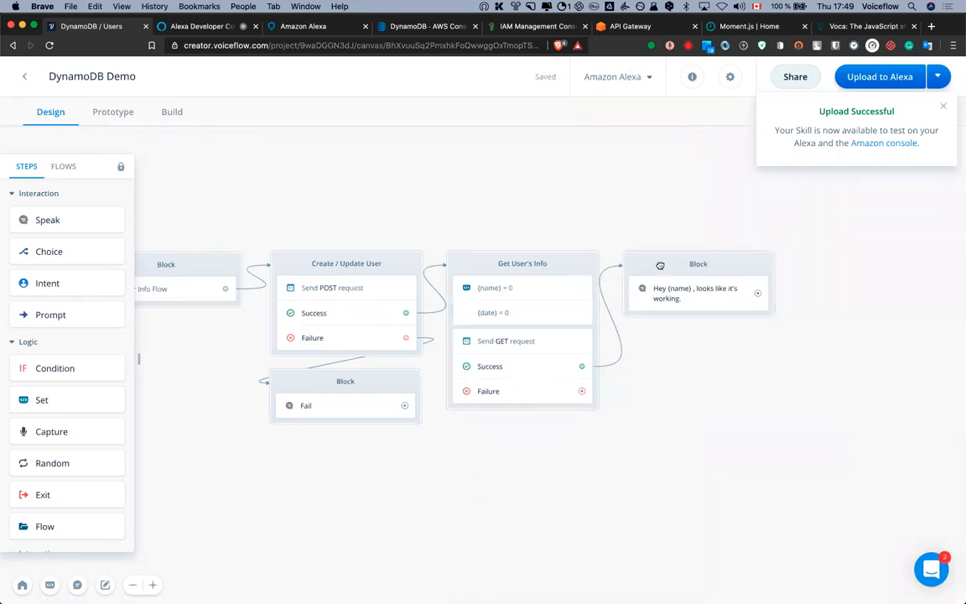
scroll(727, 214, "left", 3)
left_click(891, 86)
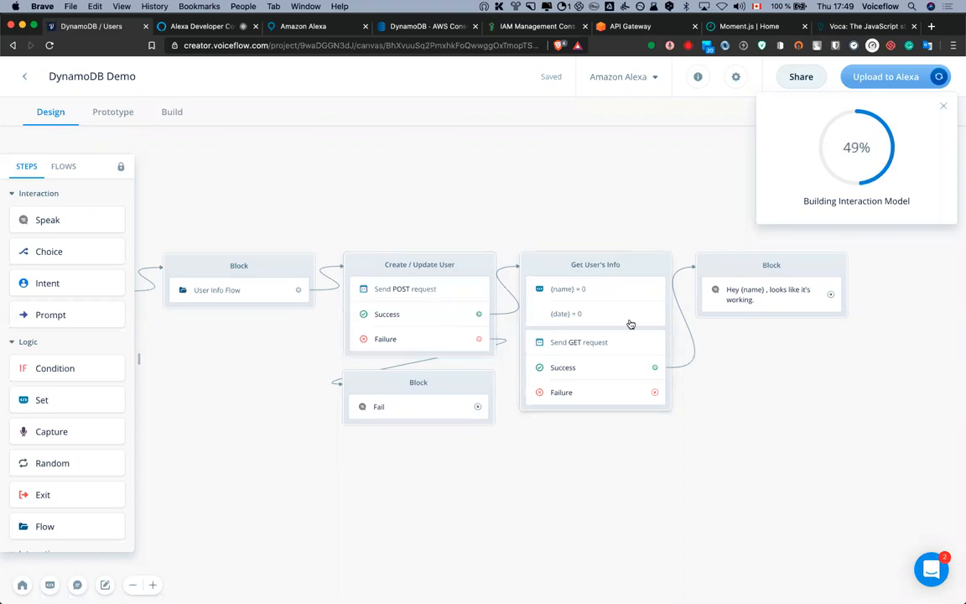
After the upload finishes, resend the dynamodb demo utterance in the Alexa test simulator
left_click_drag(537, 216, 584, 241)
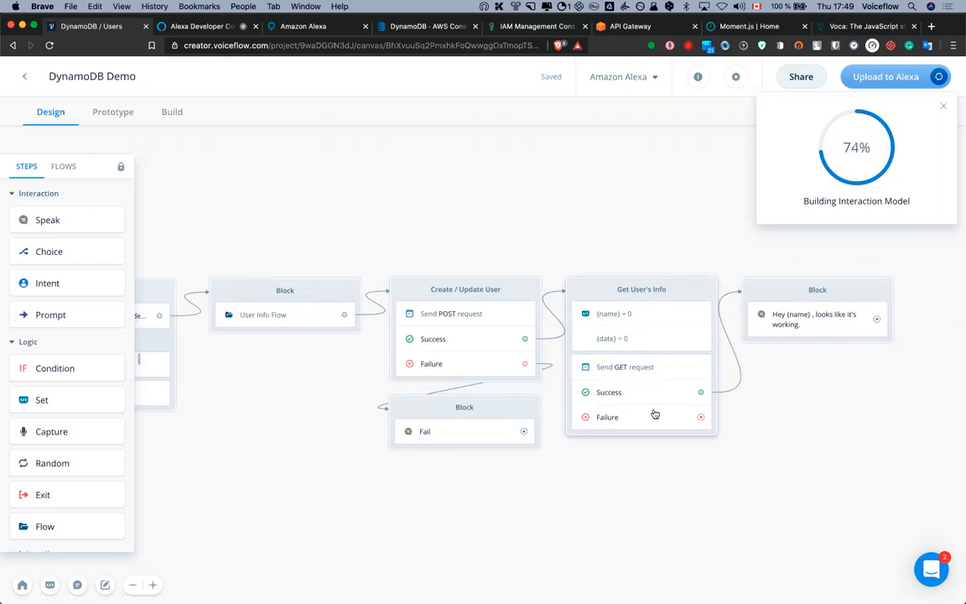
left_click_drag(598, 215, 617, 224)
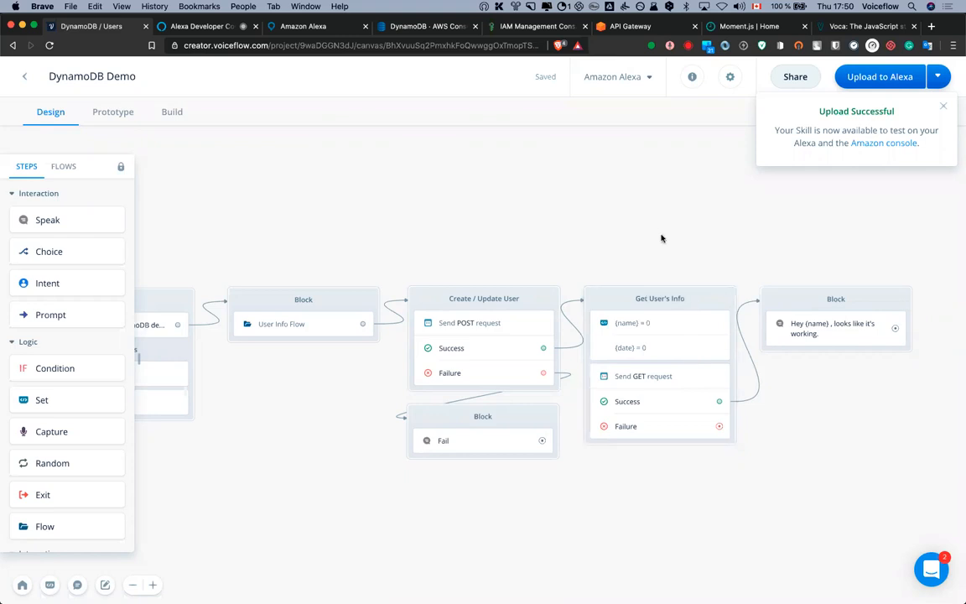
left_click(164, 23)
left_click(45, 217)
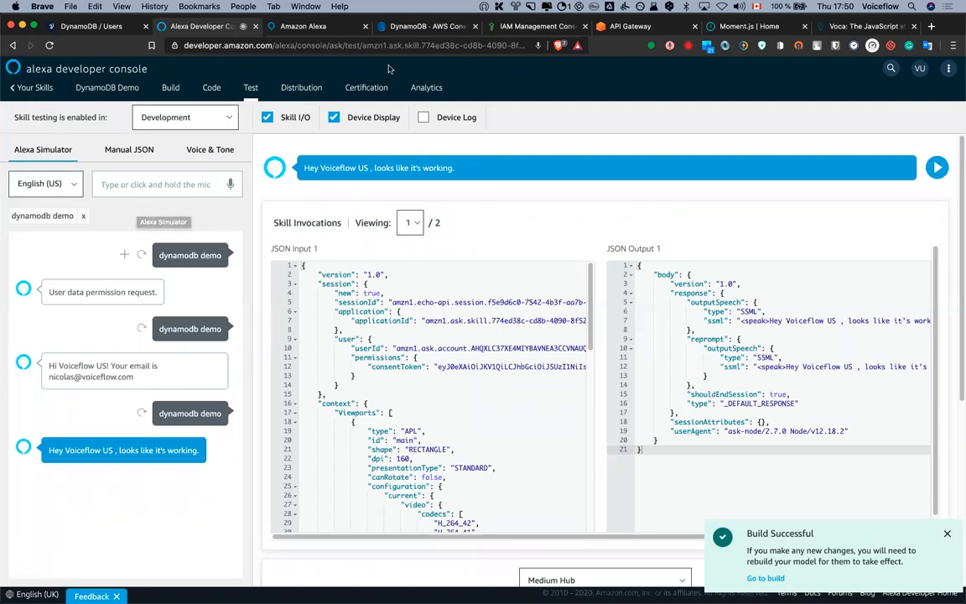
Confirm the simulator's greeting reply, then switch to the DynamoDB users table
left_click(434, 27)
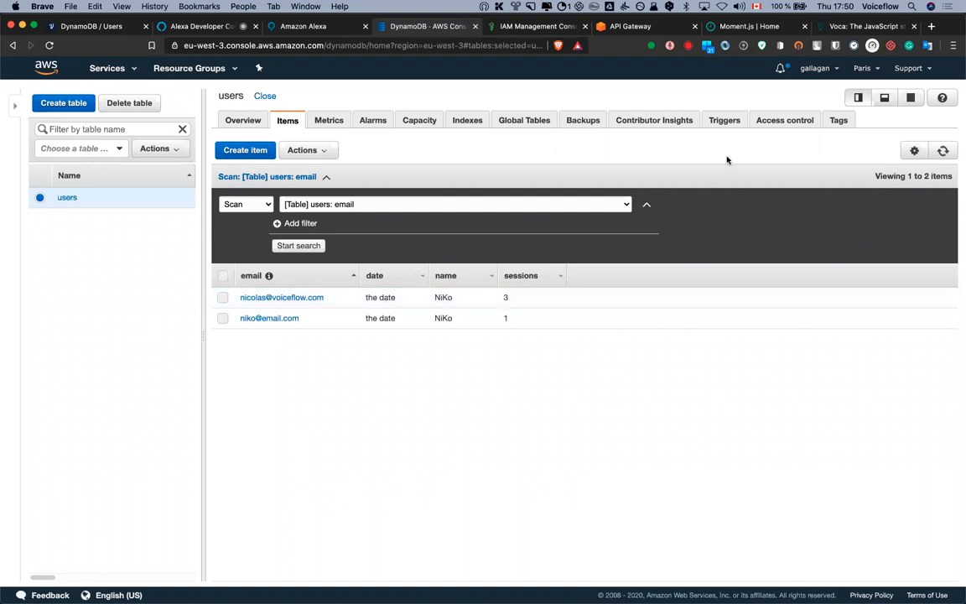
Refresh the users table to show the name Voiceflow US, then return to Voiceflow
left_click(943, 151)
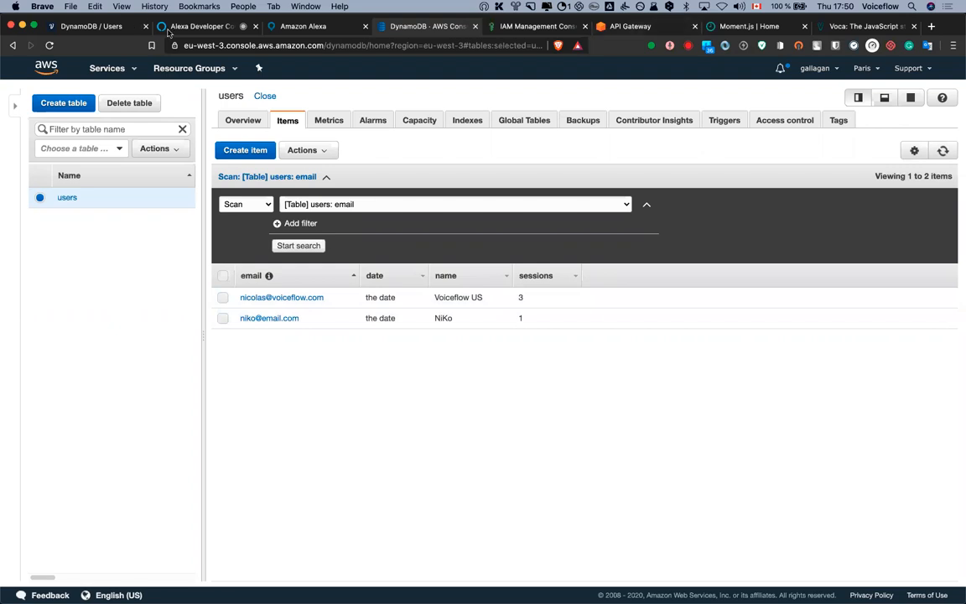
left_click(105, 26)
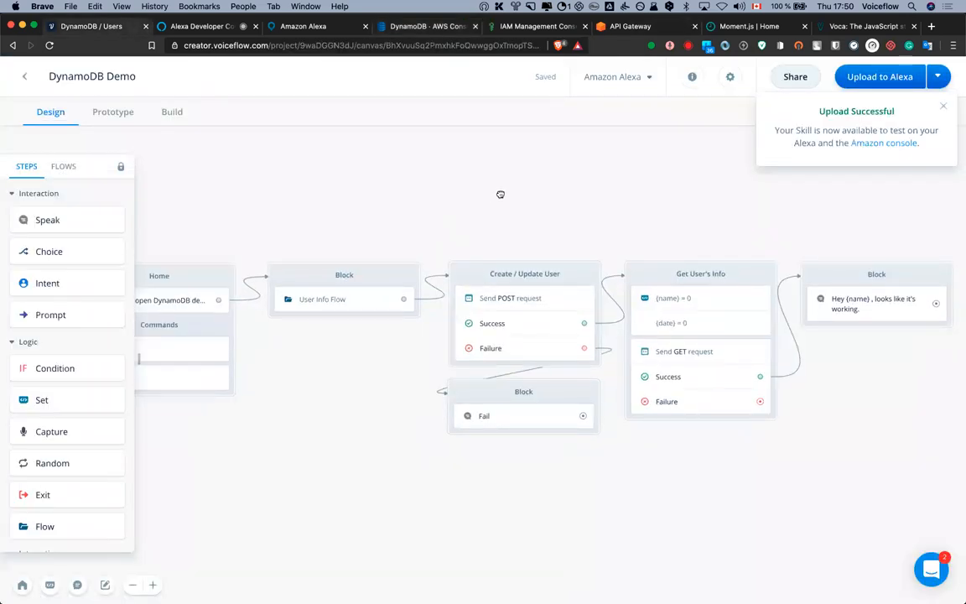
Add a new Custom Code block to the canvas and open its code editor
left_click_drag(507, 187, 574, 218)
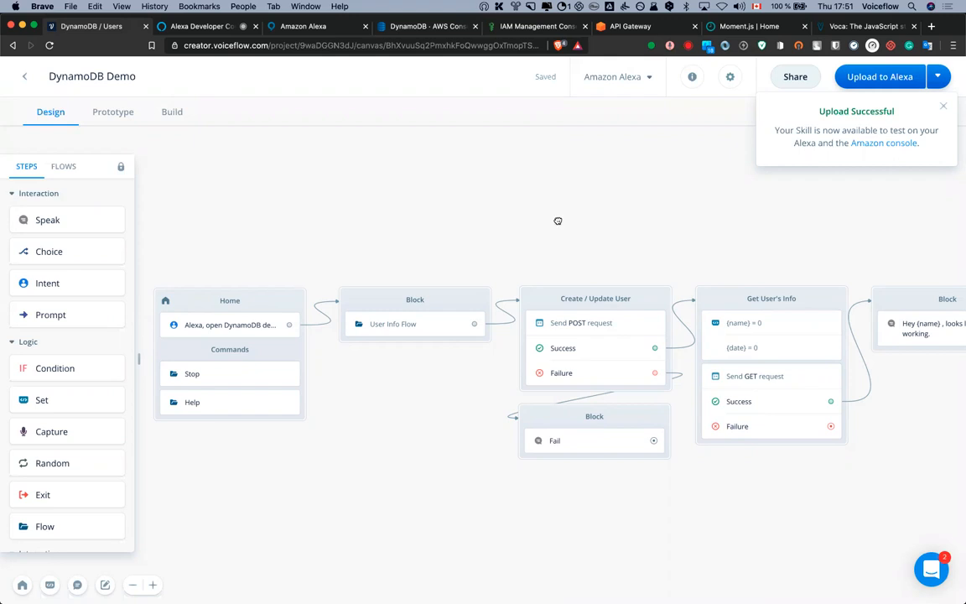
left_click_drag(559, 220, 497, 215)
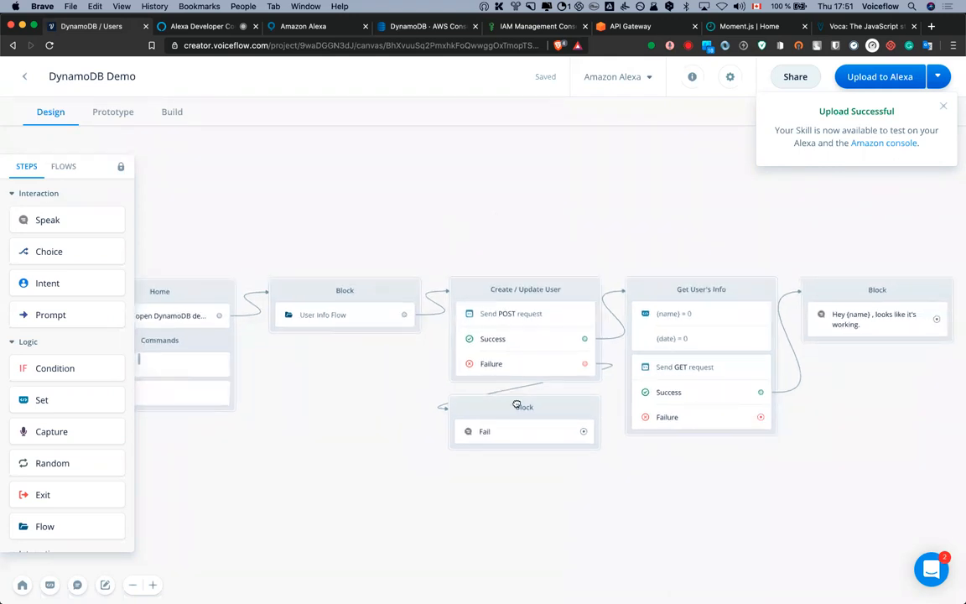
scroll(665, 410, "down", 3)
left_click_drag(666, 411, 629, 423)
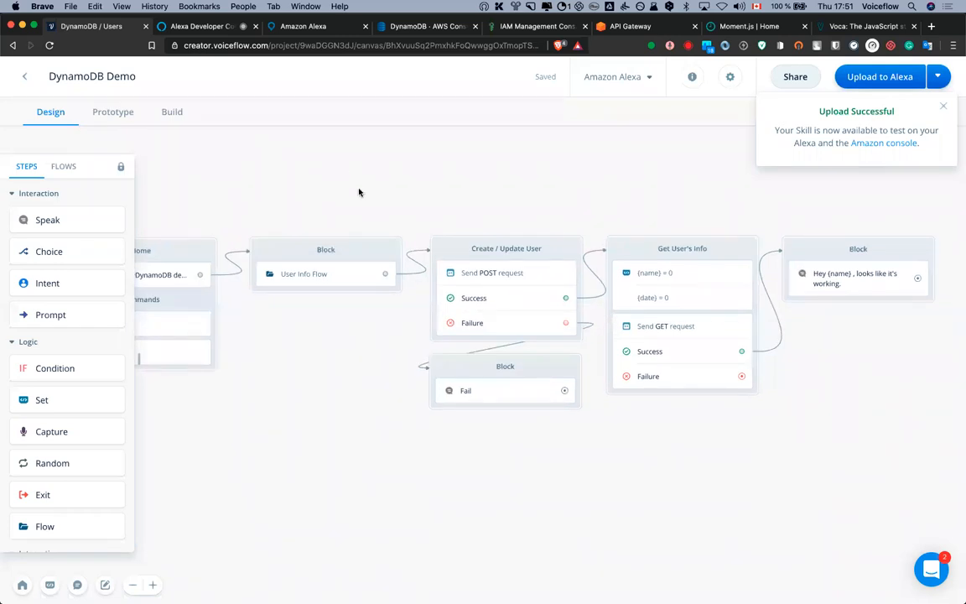
scroll(88, 359, "down", 5)
scroll(84, 373, "down", 1)
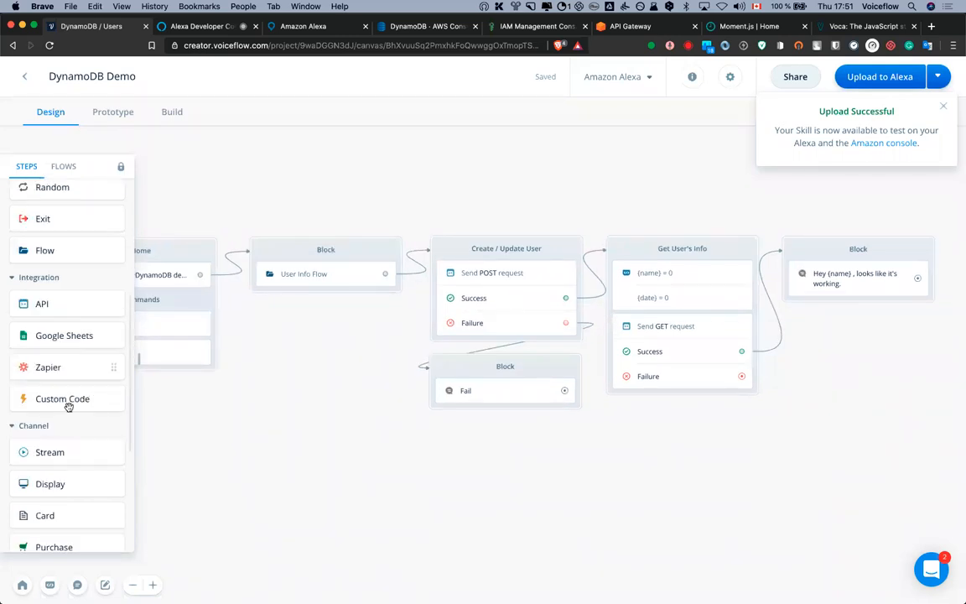
left_click_drag(62, 401, 388, 317)
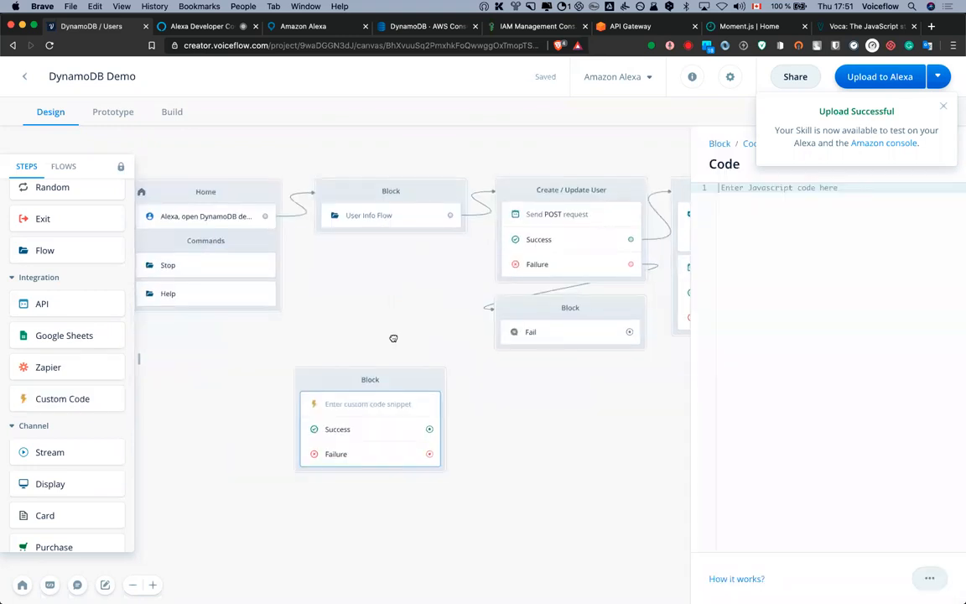
left_click(392, 337)
left_click_drag(411, 384, 445, 399)
scroll(467, 334, "down", 3)
scroll(468, 334, "left", 2)
left_click_drag(476, 349, 458, 356)
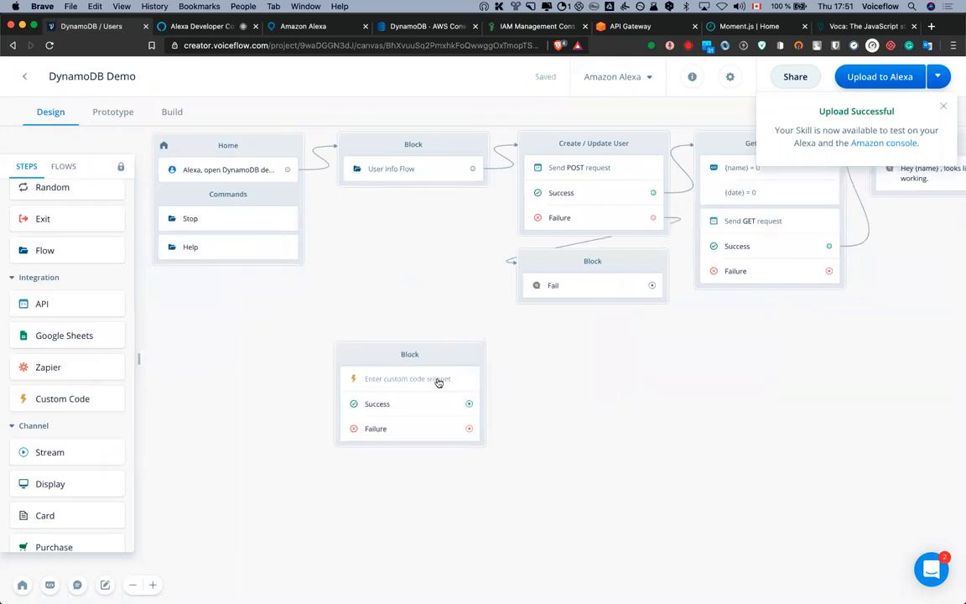
left_click(440, 379)
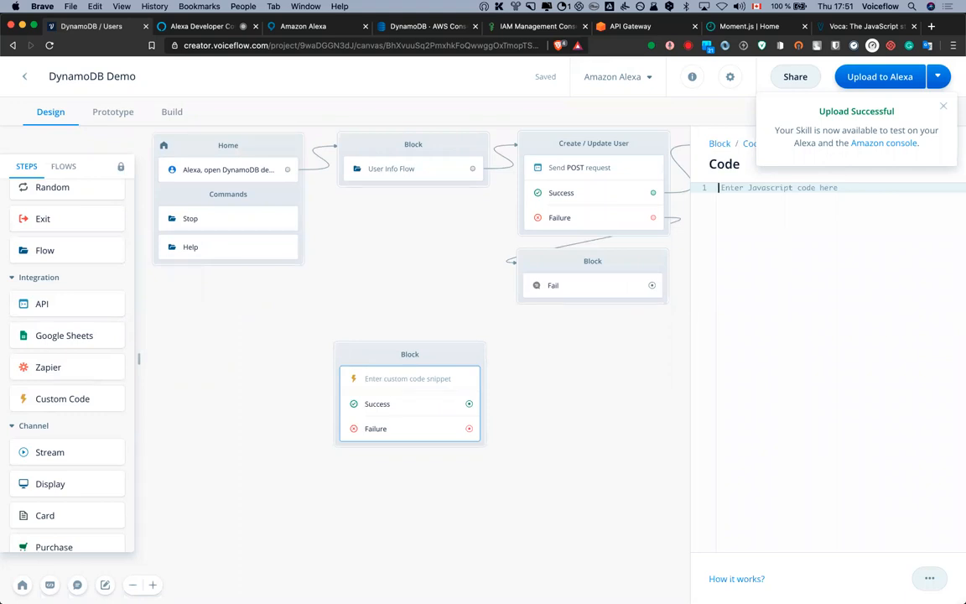
left_click(943, 107)
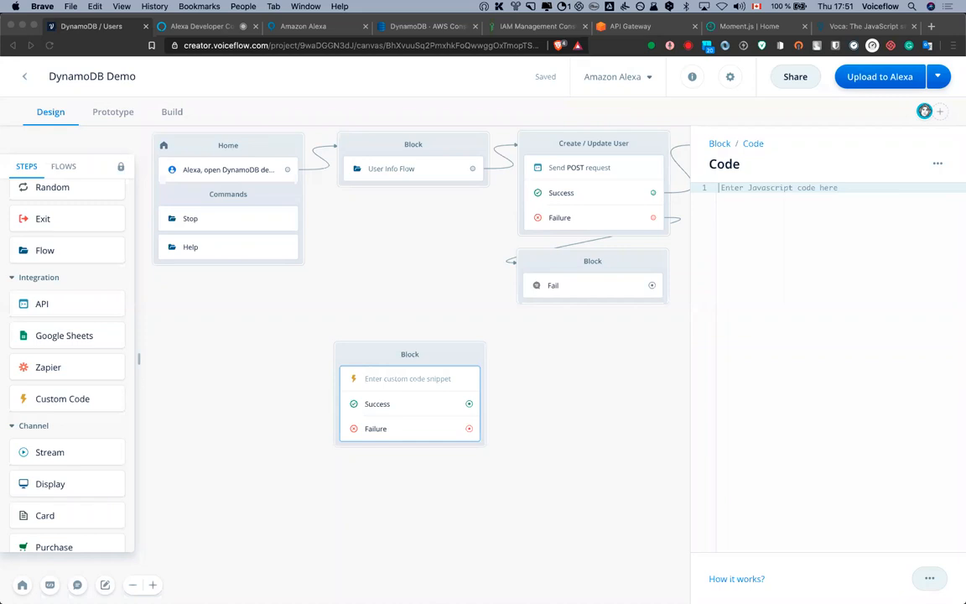
Paste the requireFromUrl line that loads the Voca library into the code editor
key("super+c")
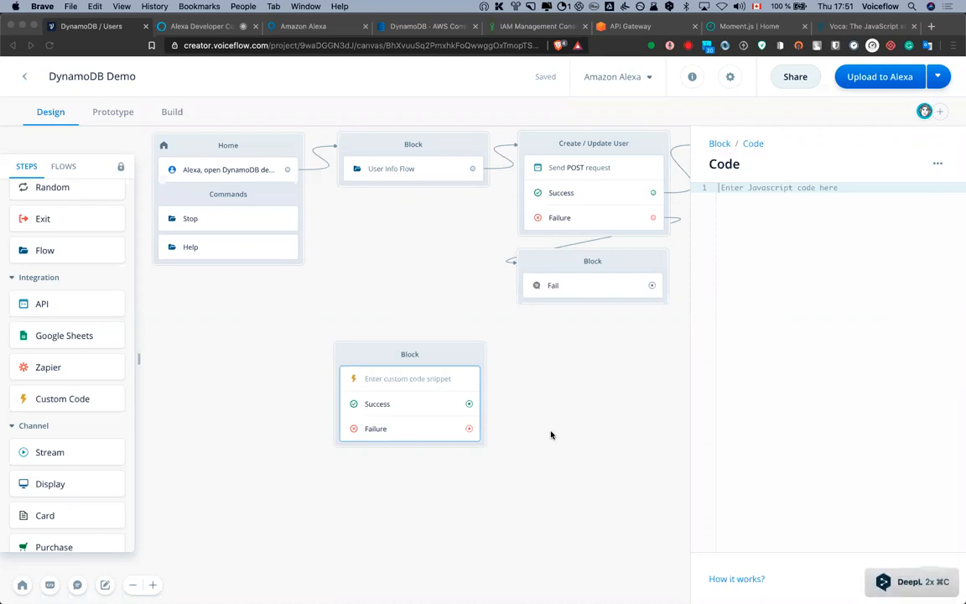
left_click(749, 297)
left_click(572, 356)
left_click(450, 378)
left_click(745, 259)
key("super+v")
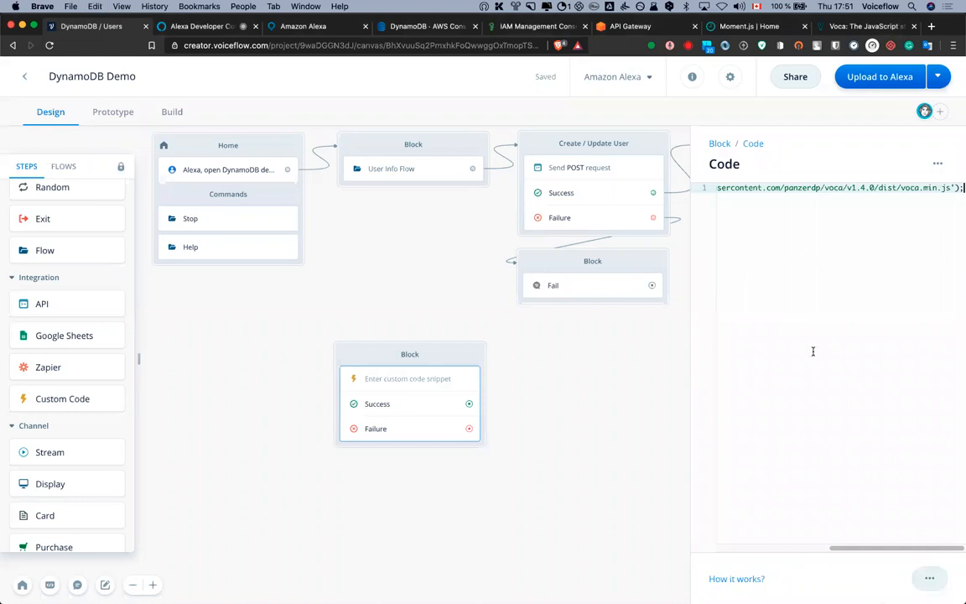
scroll(805, 545, "left", 2)
scroll(715, 546, "left", 5)
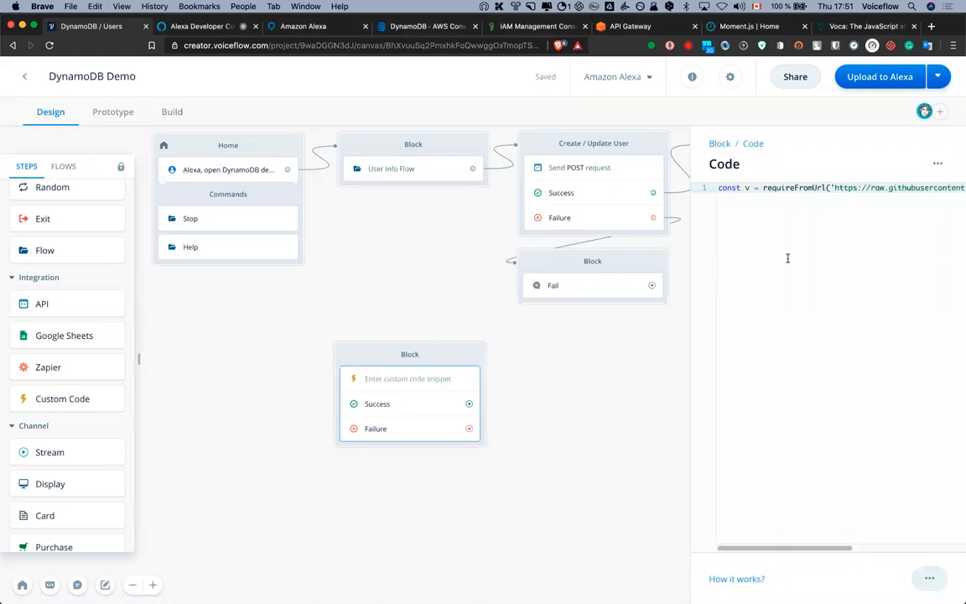
left_click(833, 29)
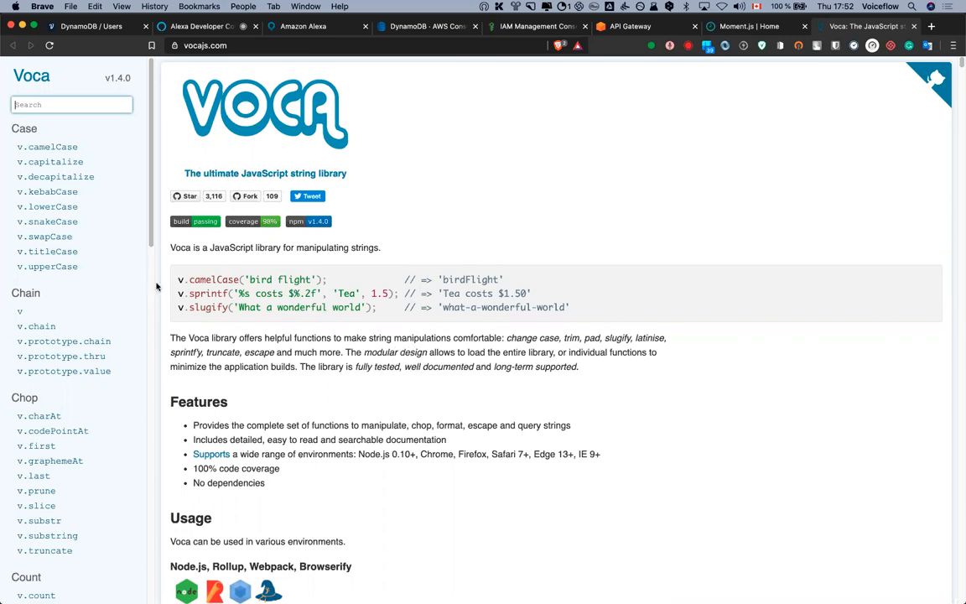
Browse Voca's camelCase, capitalize and titleCase docs, noting the 'Learning To Fly' example
left_click(52, 147)
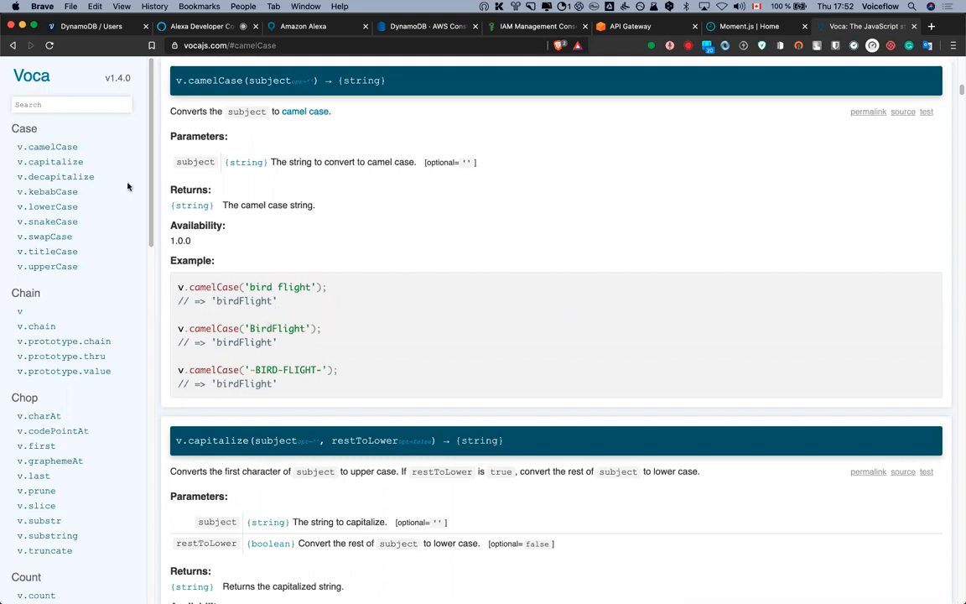
left_click(65, 163)
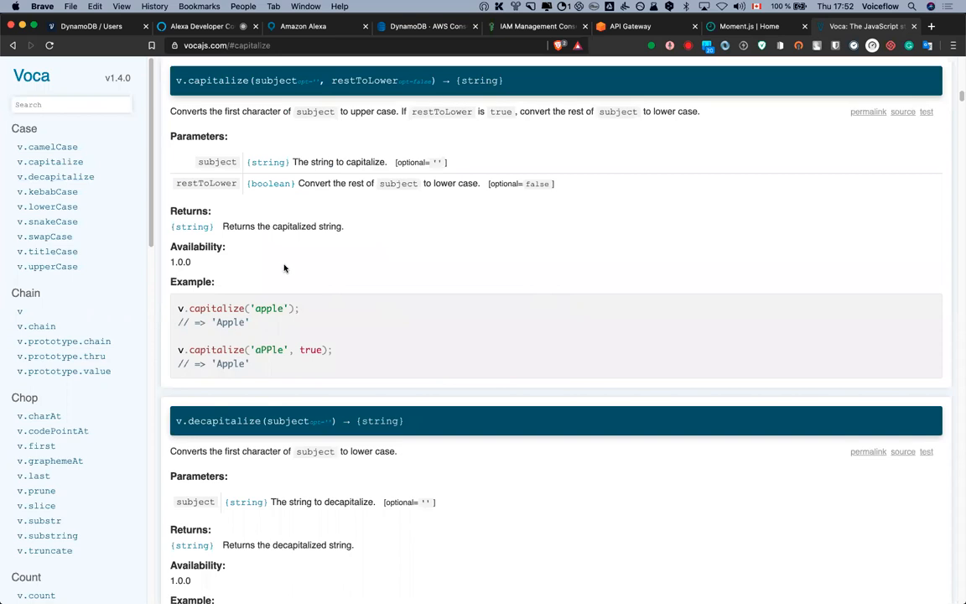
scroll(282, 266, "down", 1)
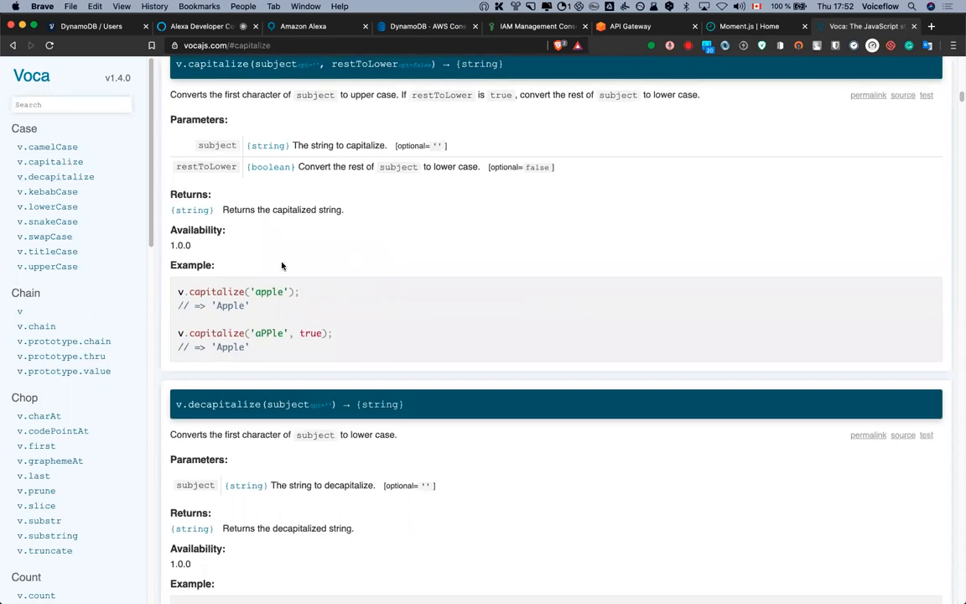
scroll(281, 266, "down", 3)
scroll(281, 266, "up", 6)
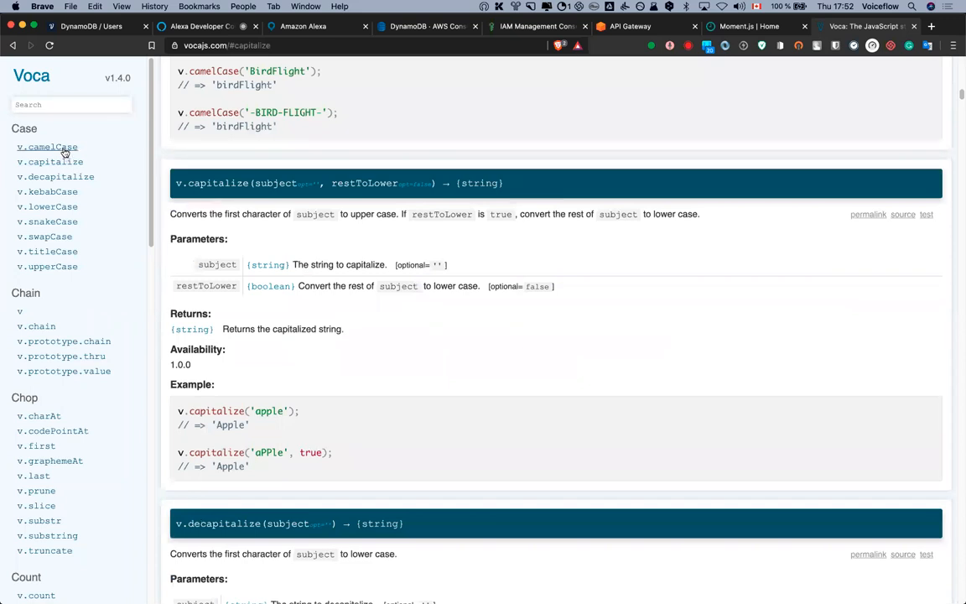
left_click(64, 150)
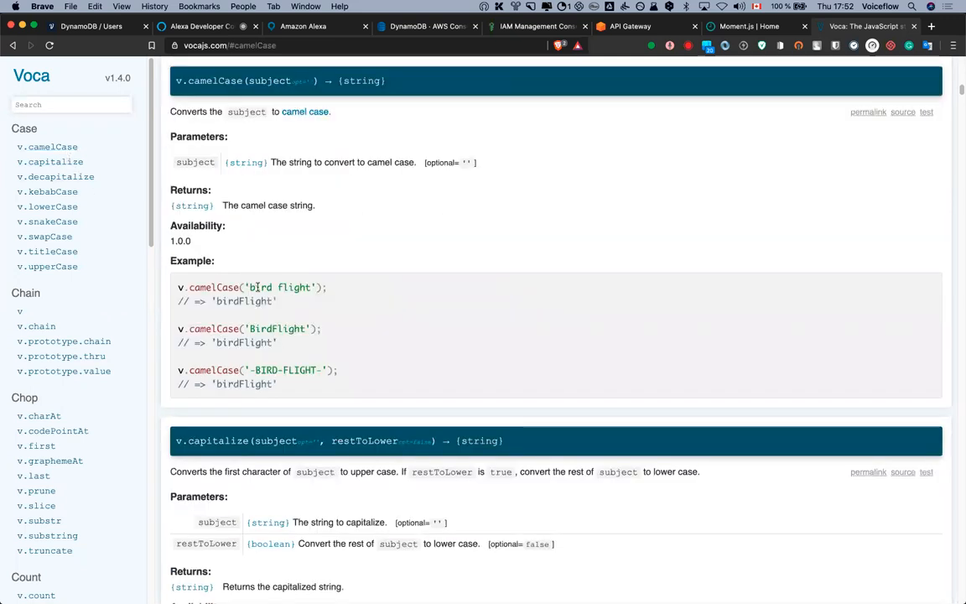
left_click(62, 254)
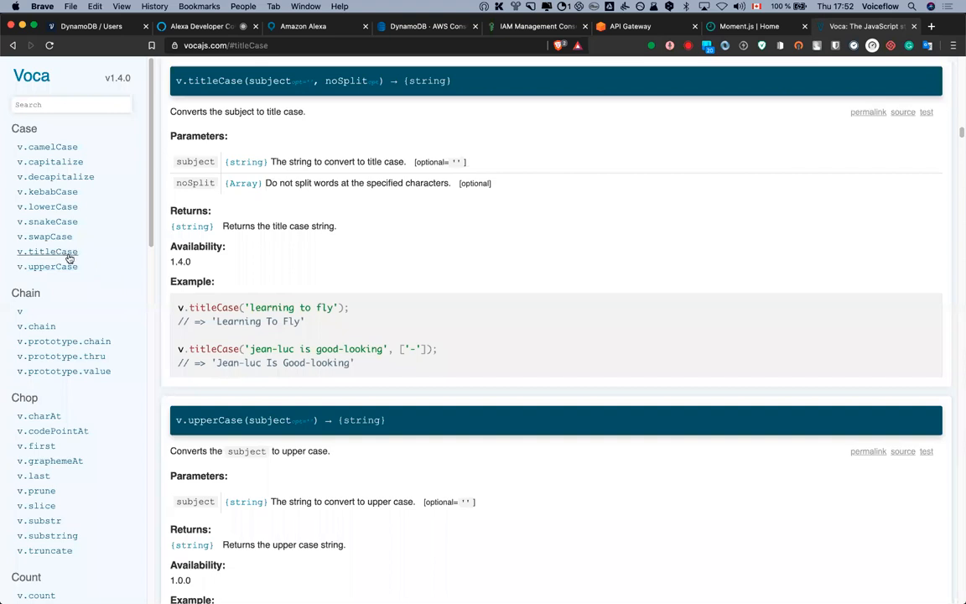
scroll(337, 347, "up", 3)
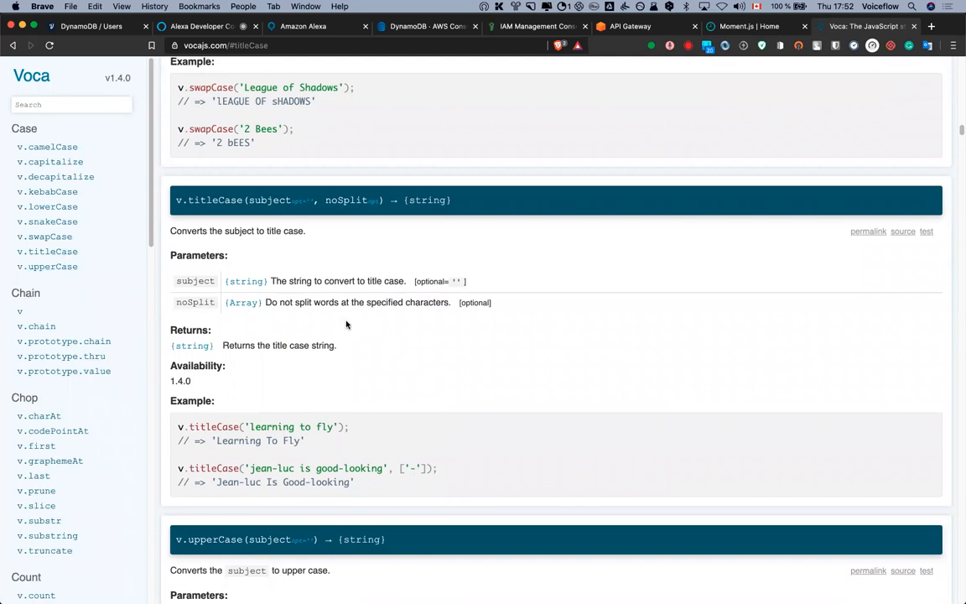
left_click_drag(217, 440, 225, 441)
left_click(92, 32)
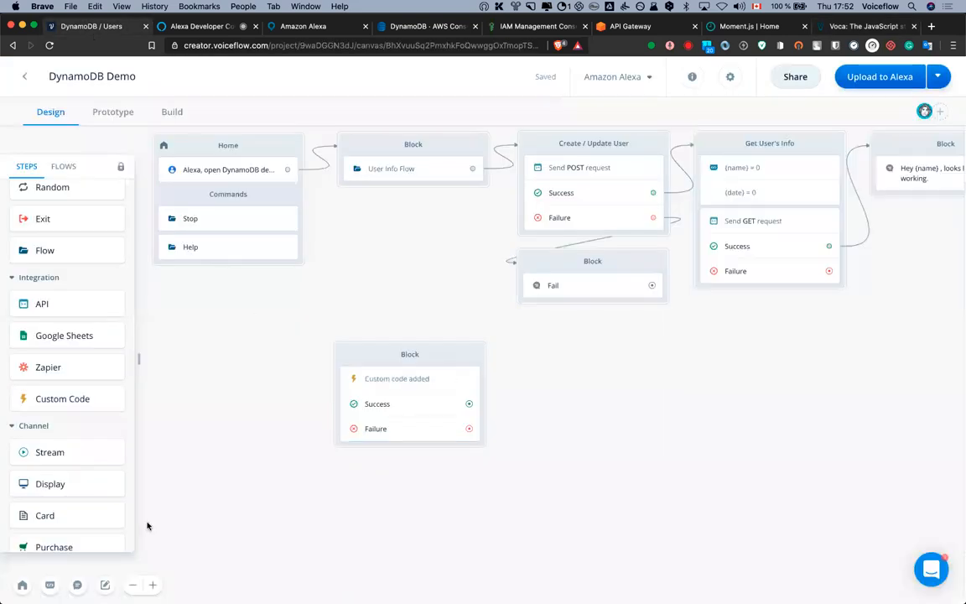
Add a markup text note on the canvas containing a sample lowercase user name
key("m")
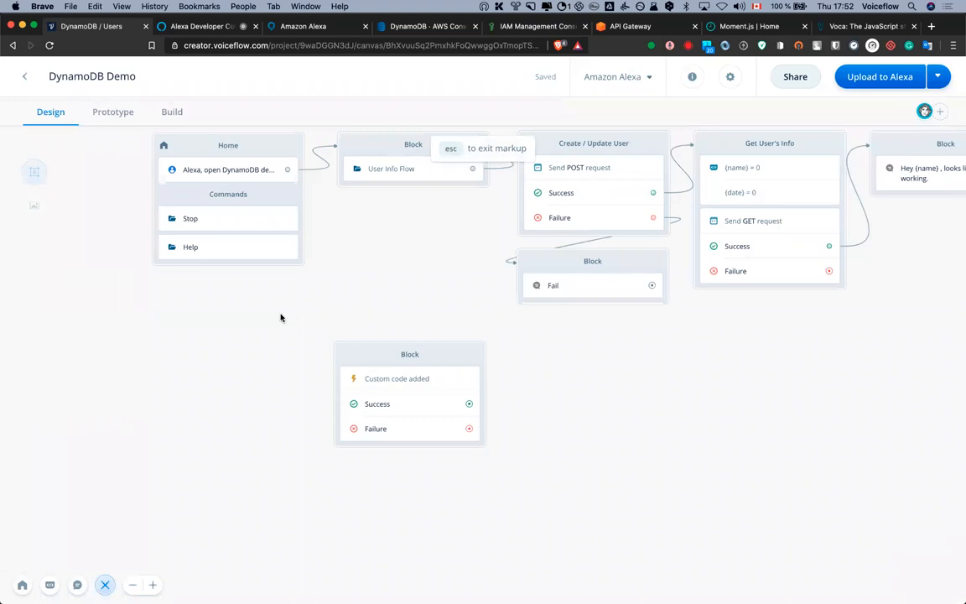
left_click(202, 320)
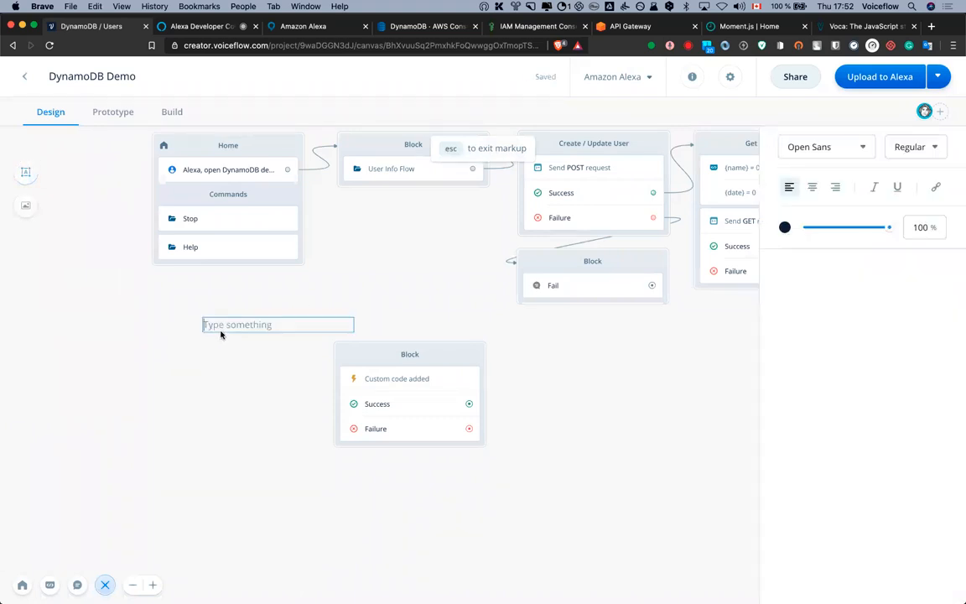
type("nicolas")
key("Return")
key("Return")
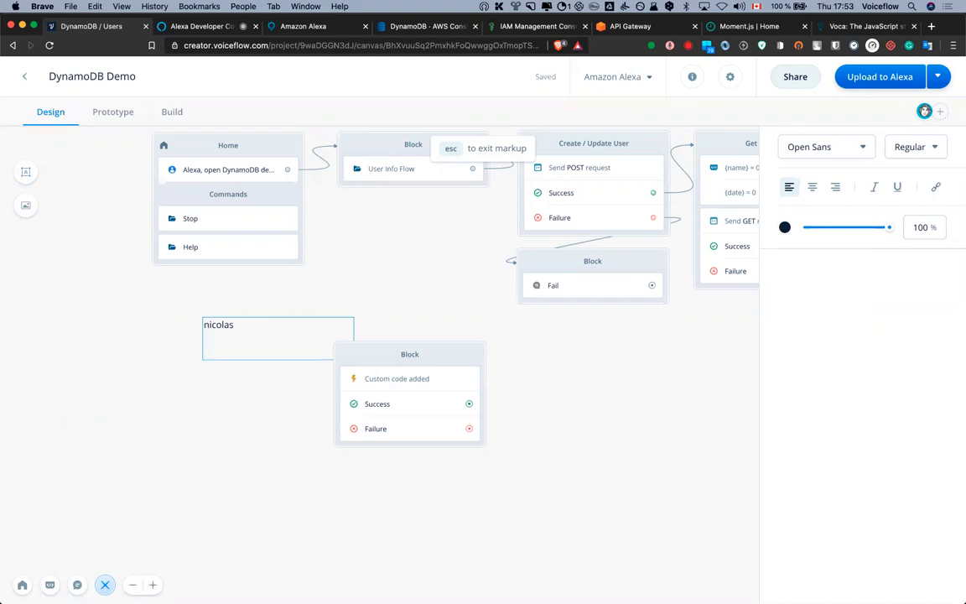
key("Up")
key("shift+Right")
type("N")
key("BackSpace")
type("n")
left_click(273, 327)
type("voiceflo")
Capitalise the note's first letter and copy the note text
triple_click(205, 324)
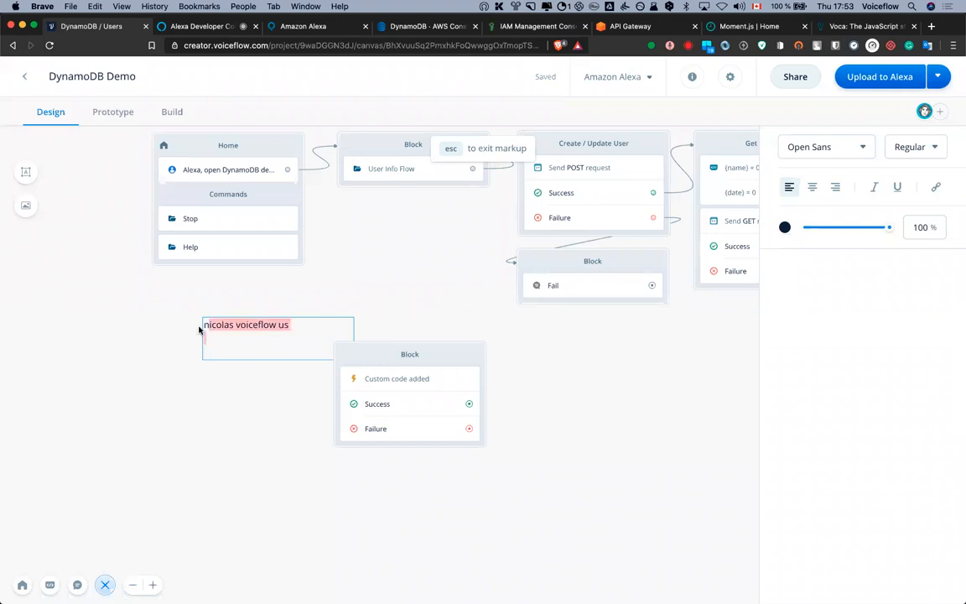
left_click(211, 326)
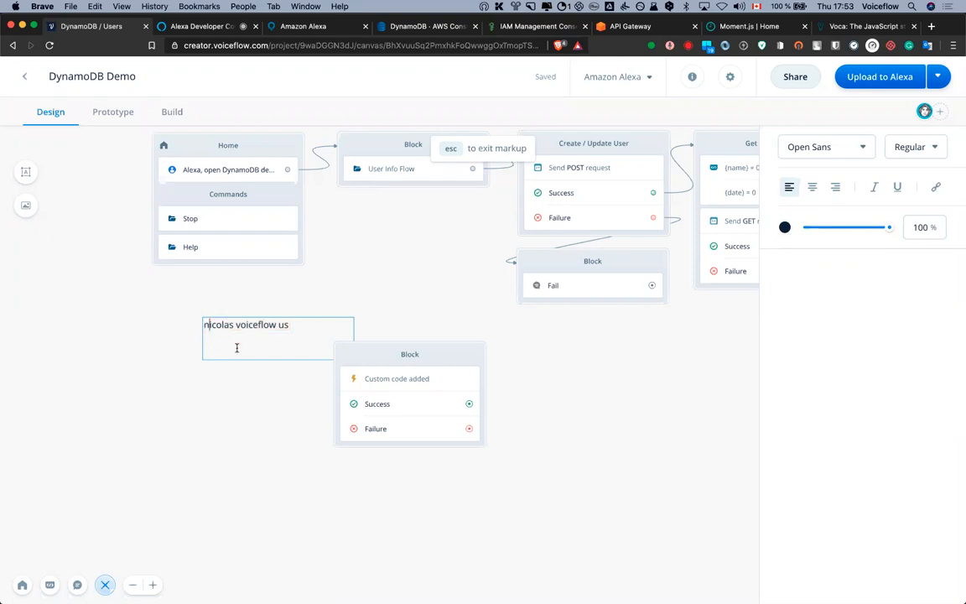
type("N")
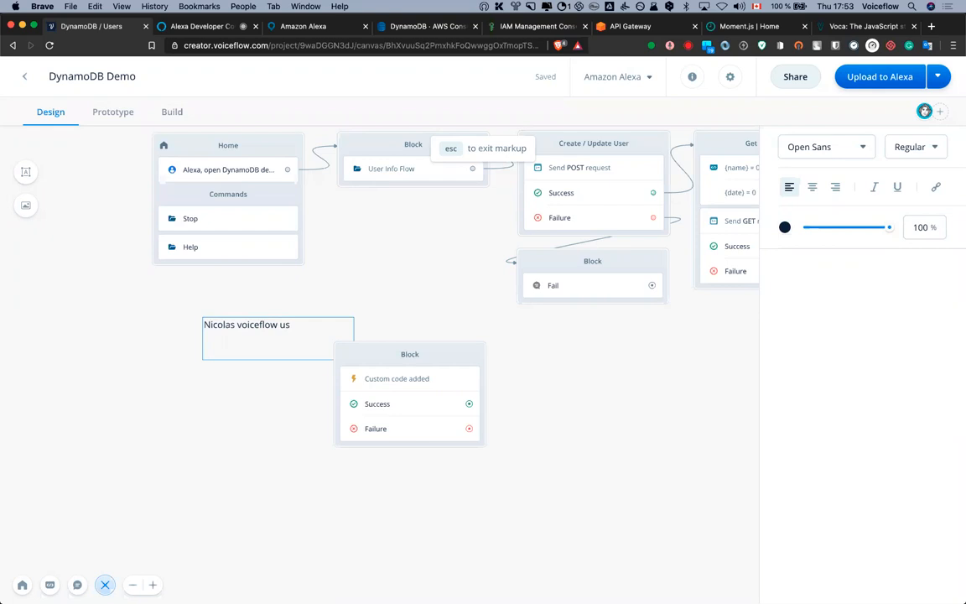
key("super+a")
key("super+c")
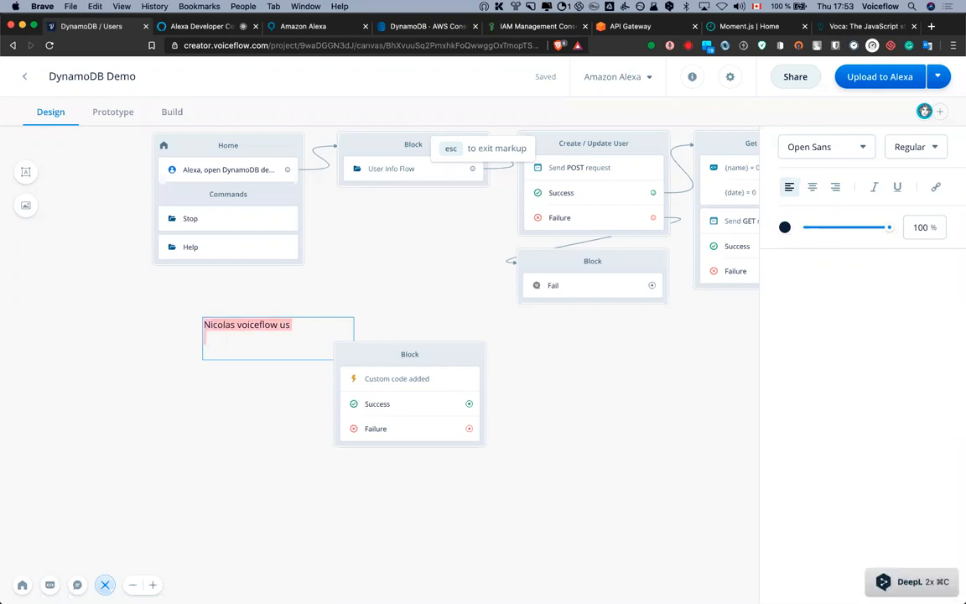
left_click(367, 261)
left_click(657, 339)
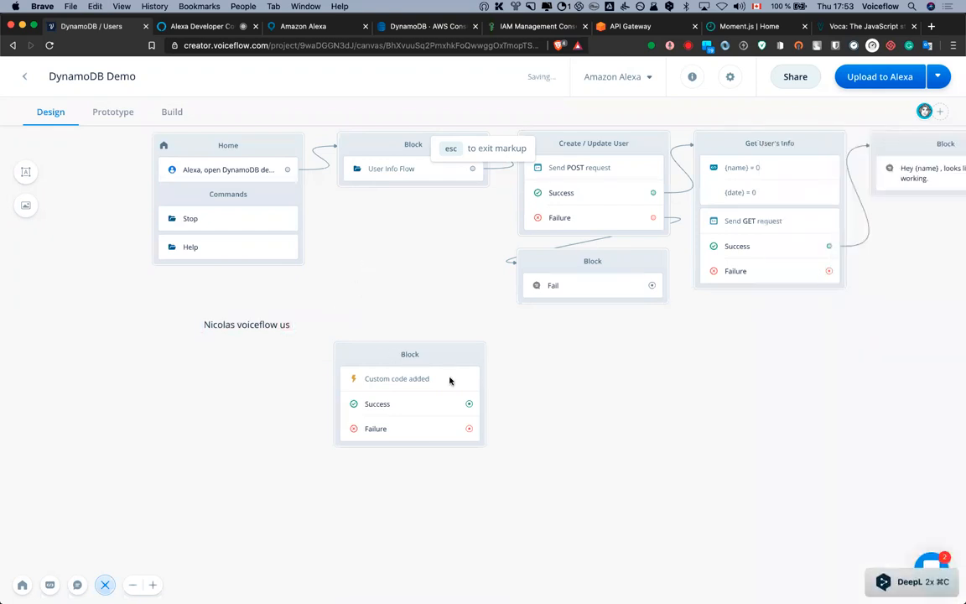
scroll(394, 306, "right", 3)
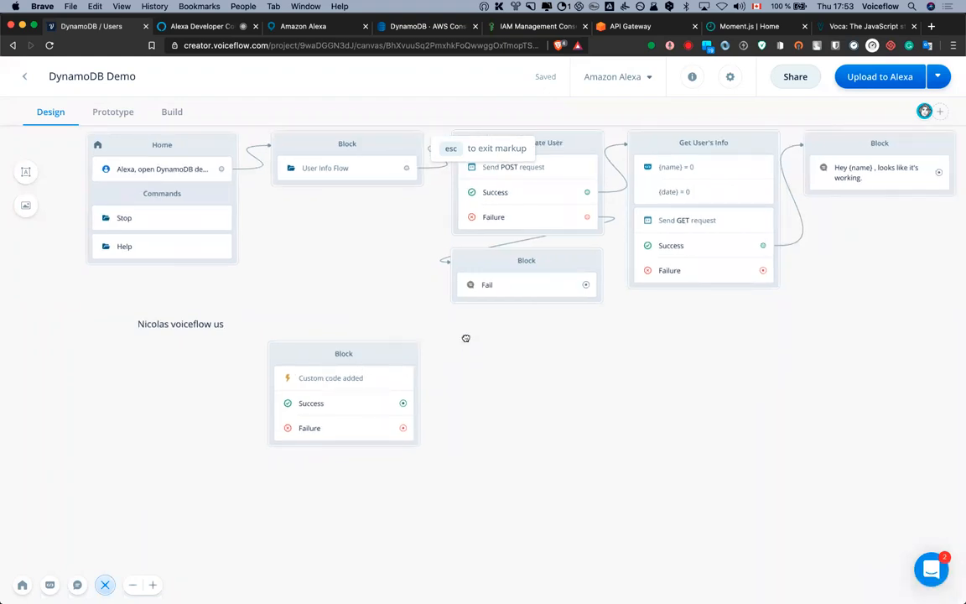
scroll(464, 336, "right", 3)
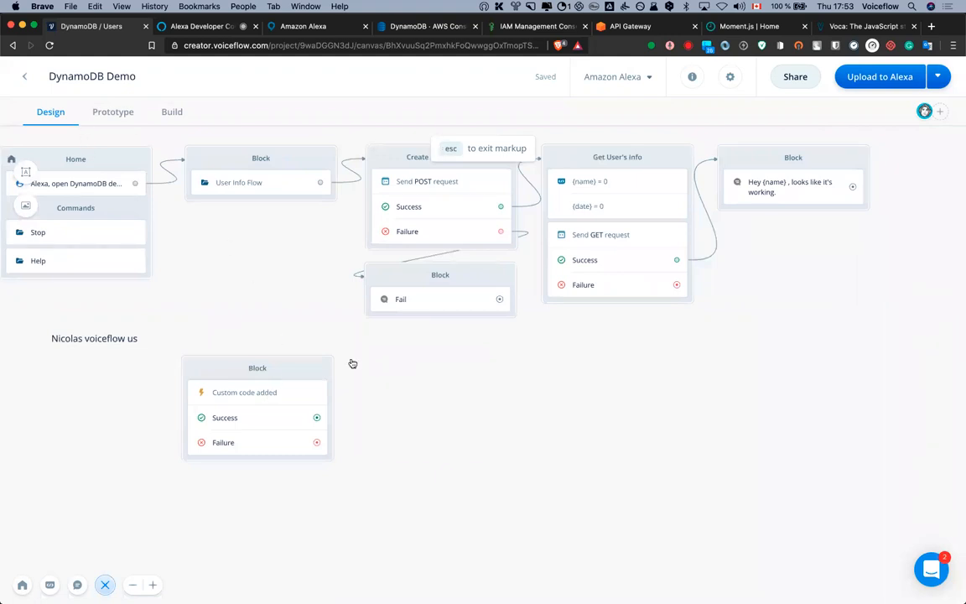
Add a // comment line with the sample user name below the Voca import line
left_click(261, 399)
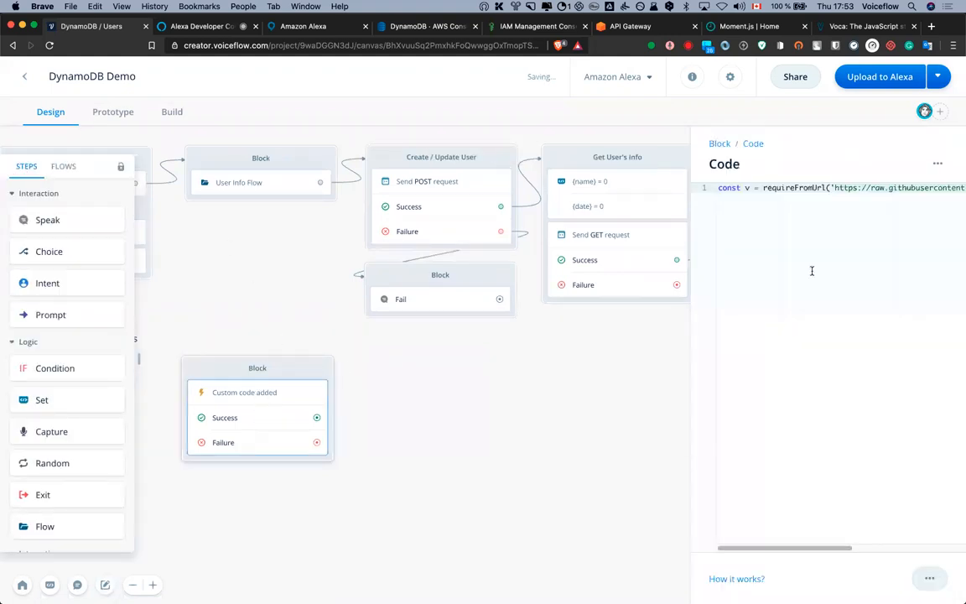
scroll(812, 271, "right", 5)
scroll(869, 554, "left", 5)
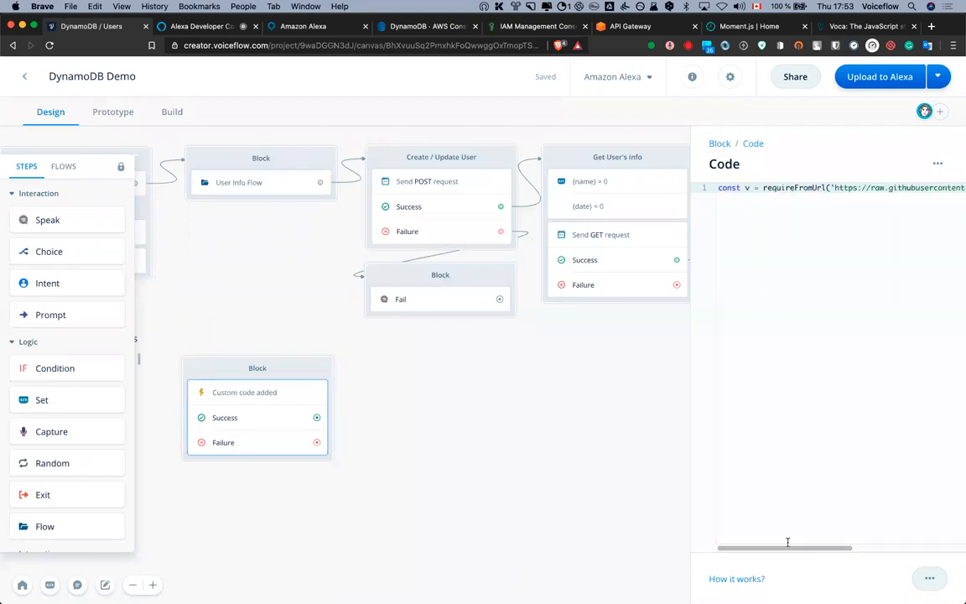
scroll(792, 545, "right", 5)
scroll(909, 541, "right", 2)
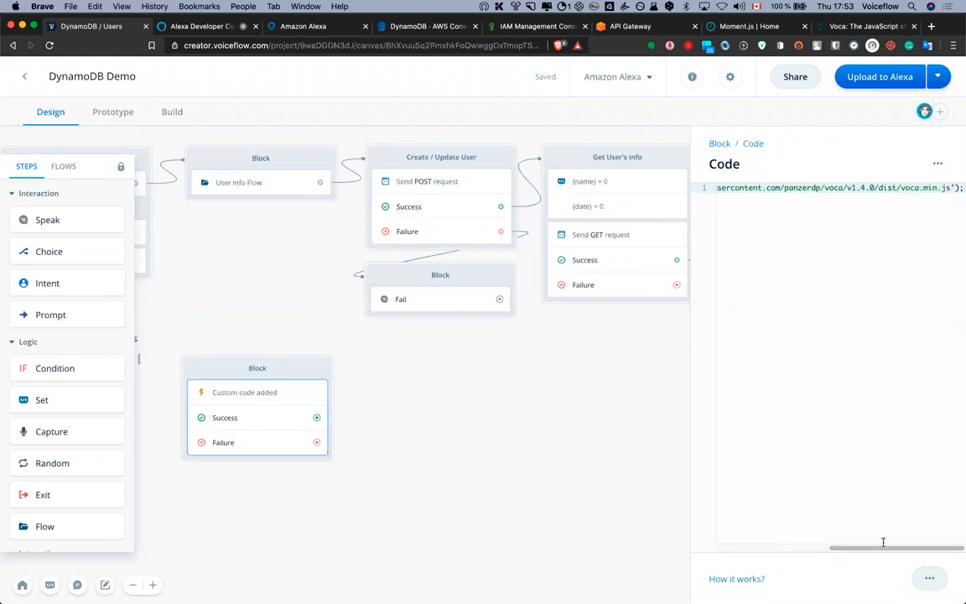
left_click_drag(863, 548, 750, 548)
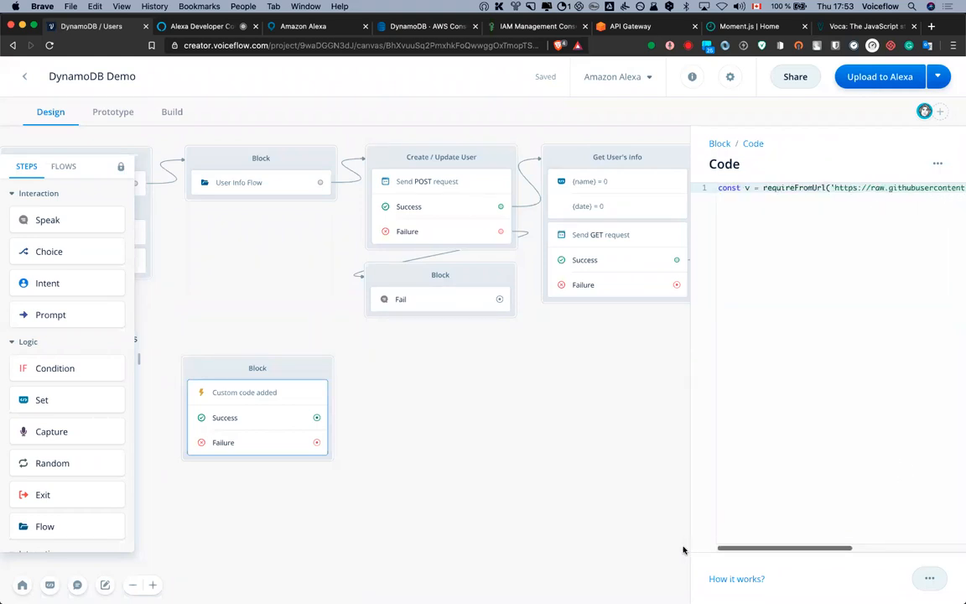
left_click(735, 207)
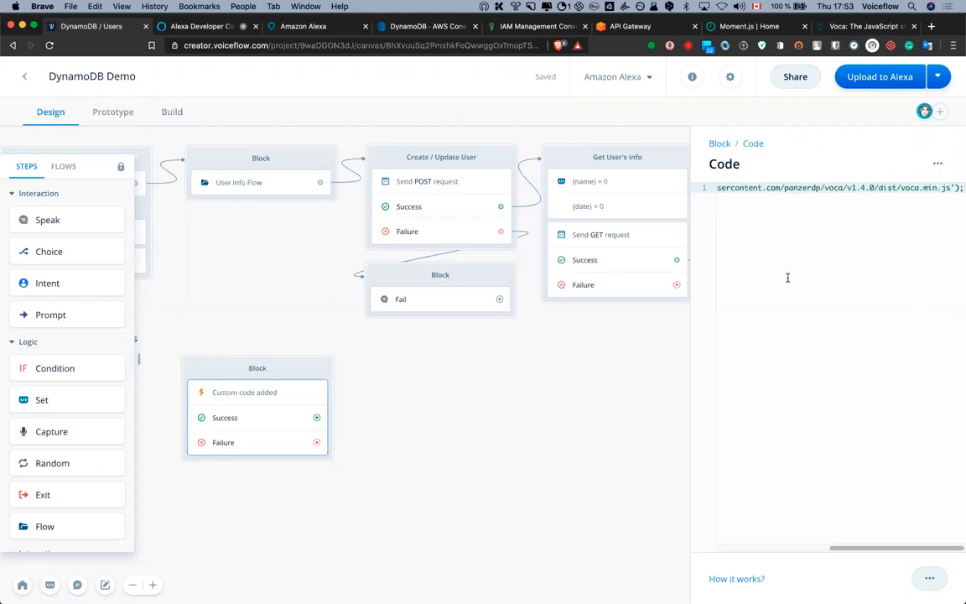
key("Return")
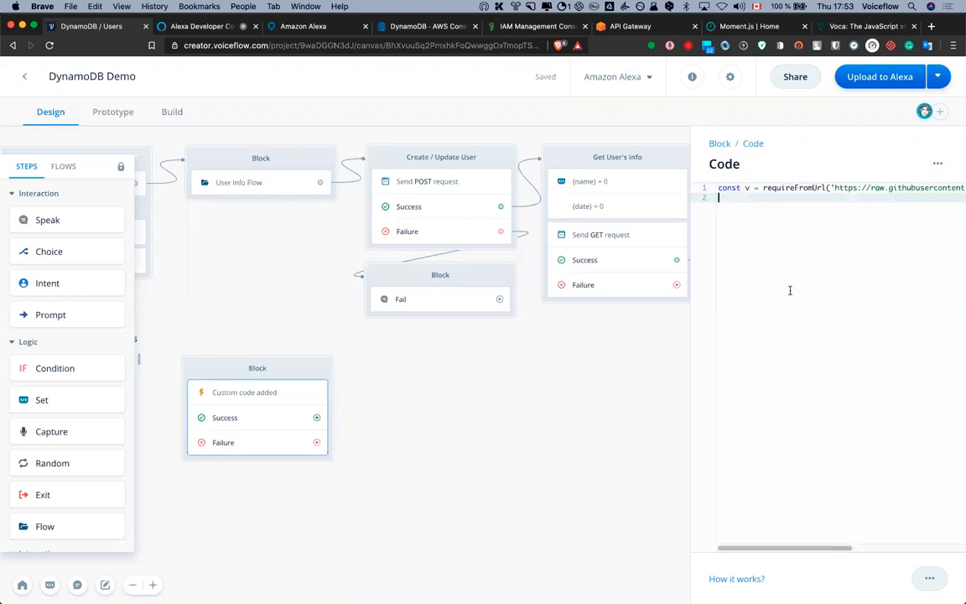
type("// Nicolas voiceflow us")
key("Return")
key("Return")
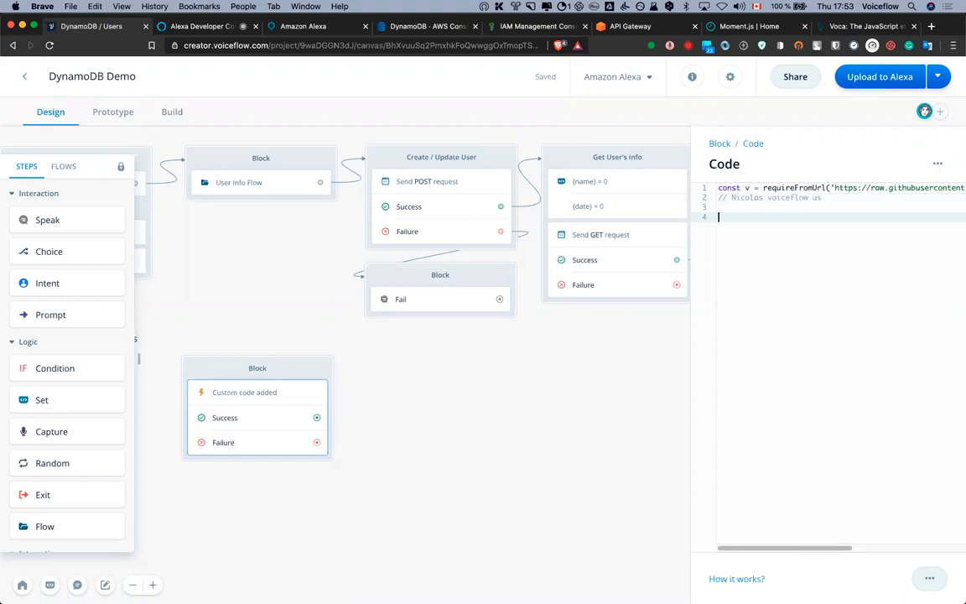
Lowercase the name's first letter in the comment, add blank lines, then bring up the Voca docs
left_click(729, 197)
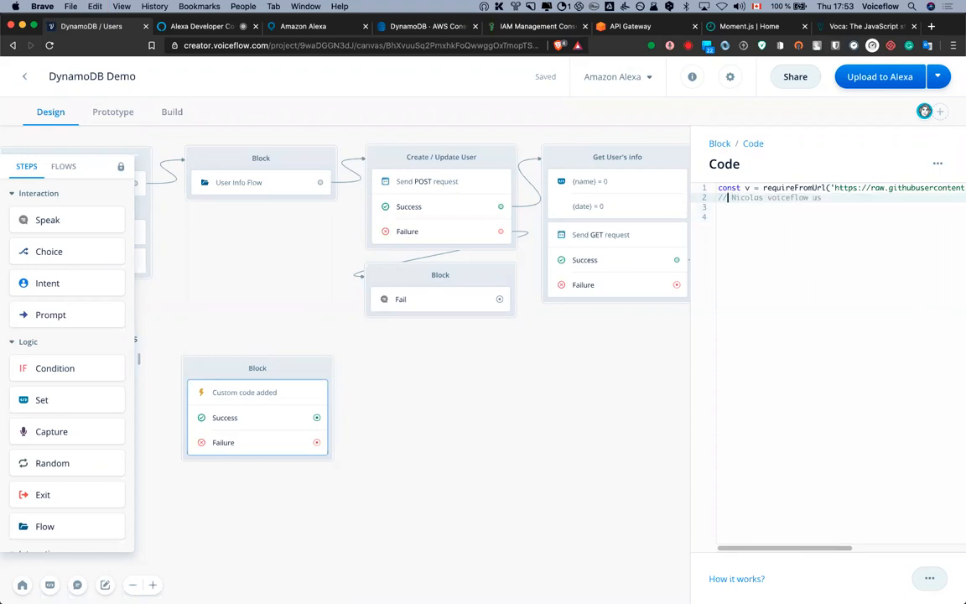
type("n")
left_click(719, 207)
key("Return")
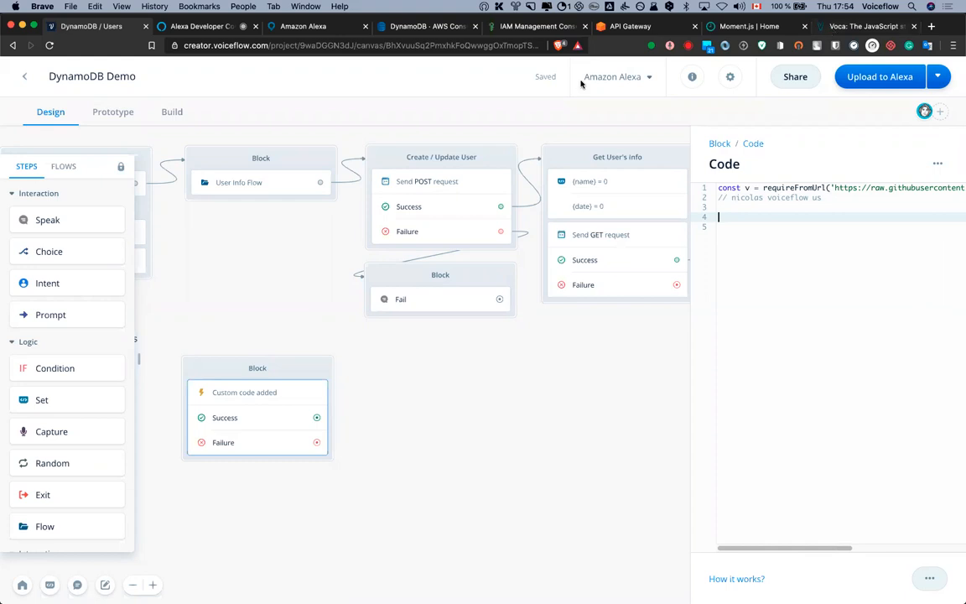
key("ctrl+shift+Tab")
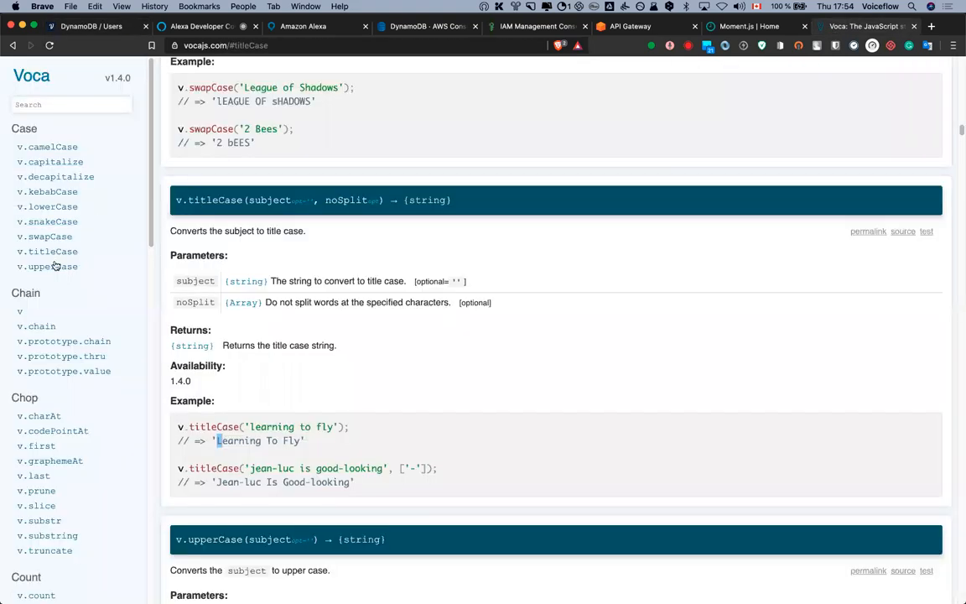
Copy the v.titleCase('learning to fly') example line from the Voca documentation
left_click(260, 436)
triple_click(308, 427)
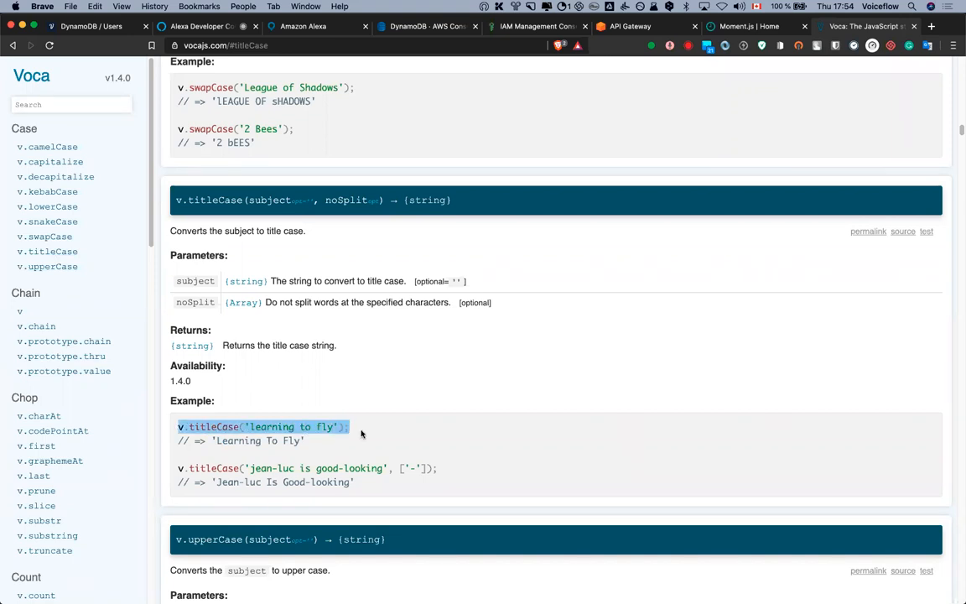
key("super+c")
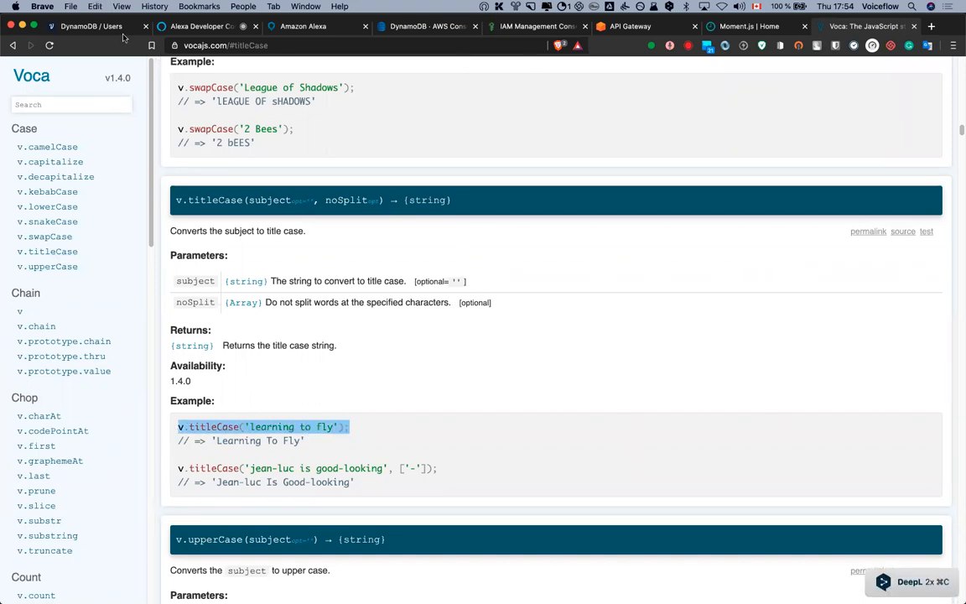
left_click(78, 28)
Paste the titleCase example onto line 3 and compare it with the Voca documentation
key("super+v")
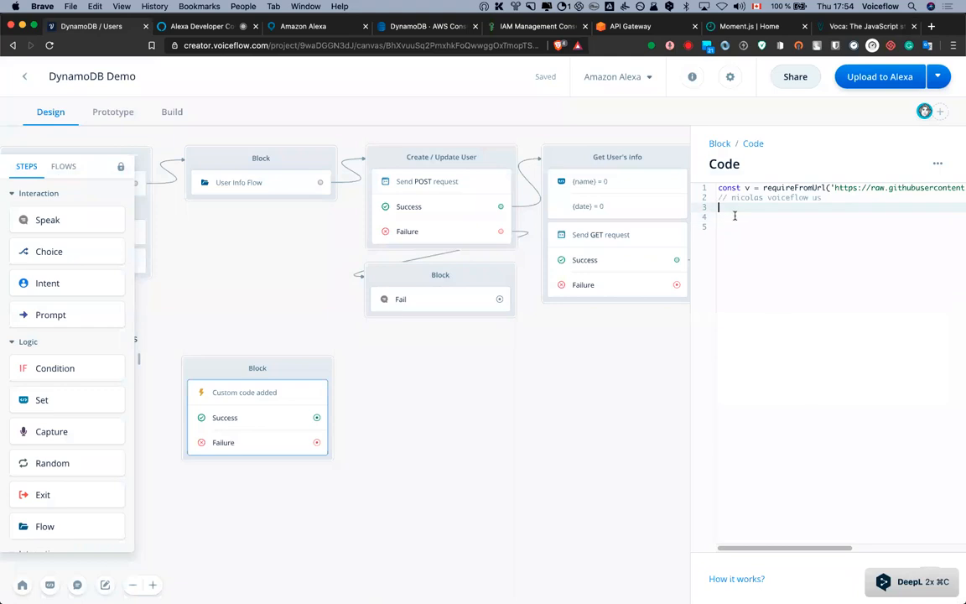
left_click(752, 230)
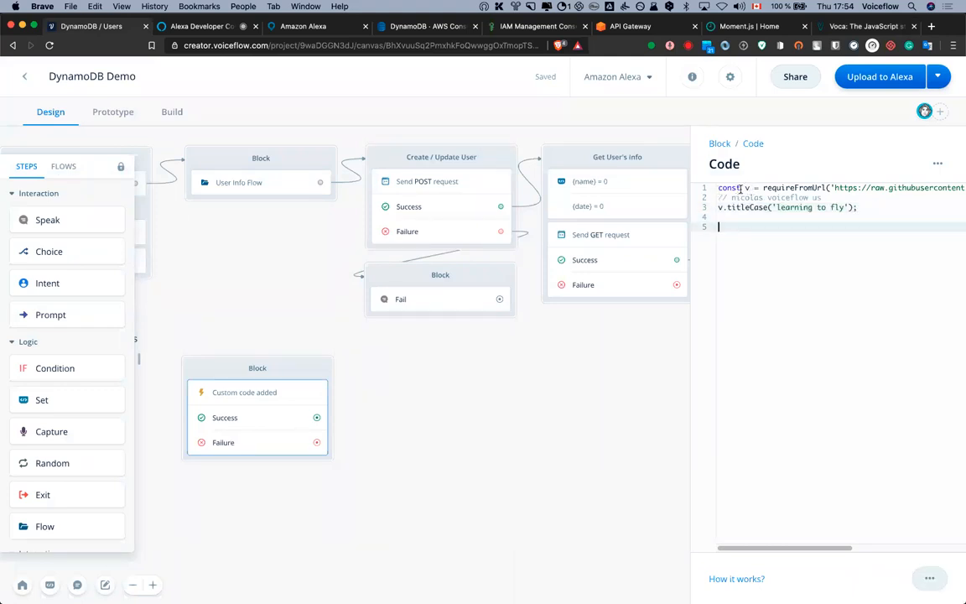
double_click(748, 188)
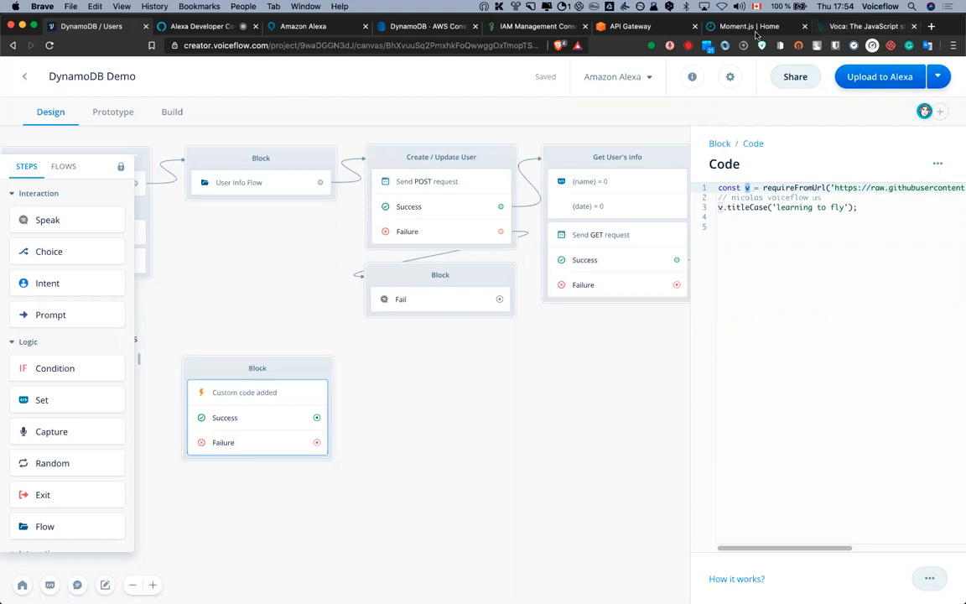
left_click(840, 27)
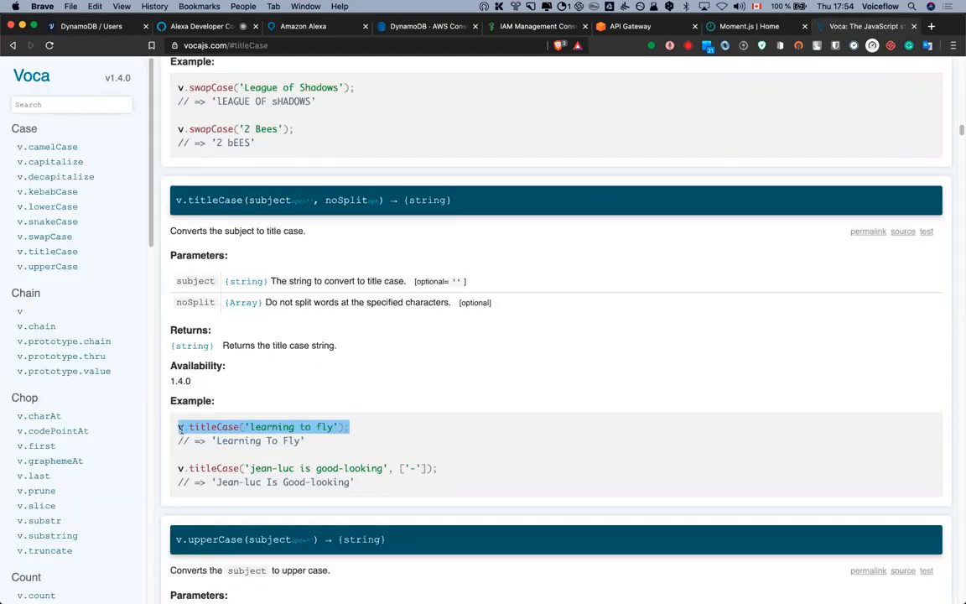
left_click(94, 27)
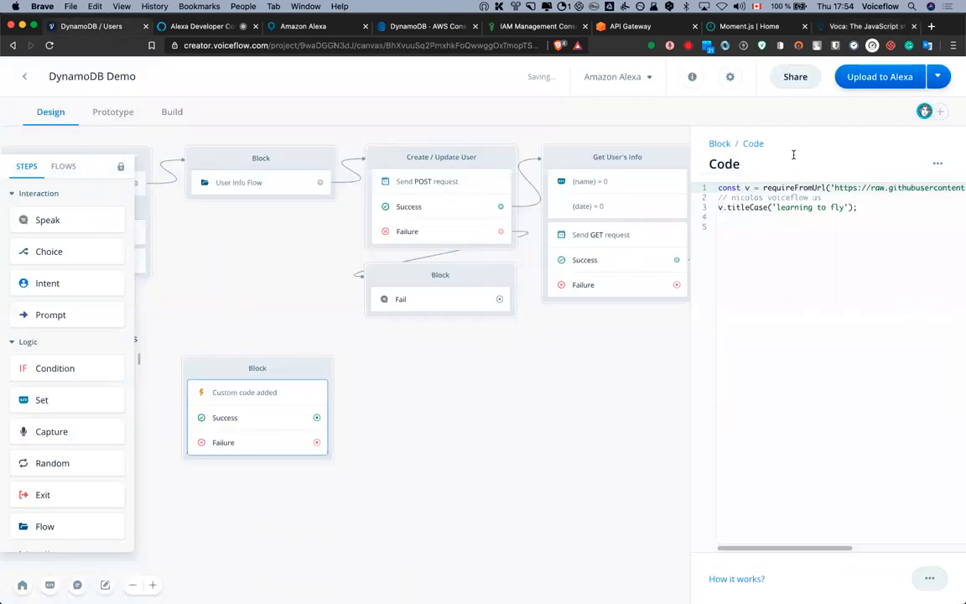
left_click(839, 27)
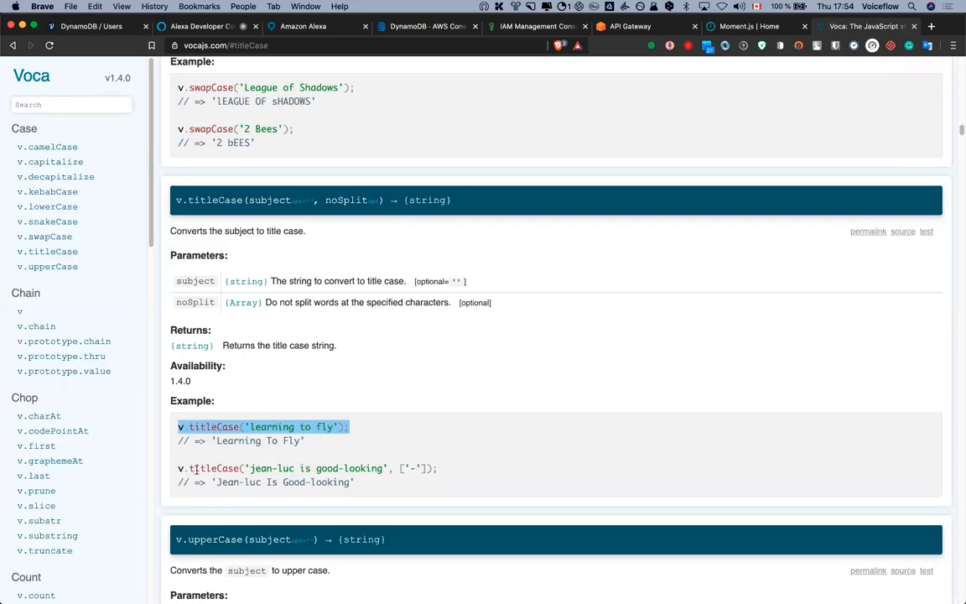
left_click(78, 28)
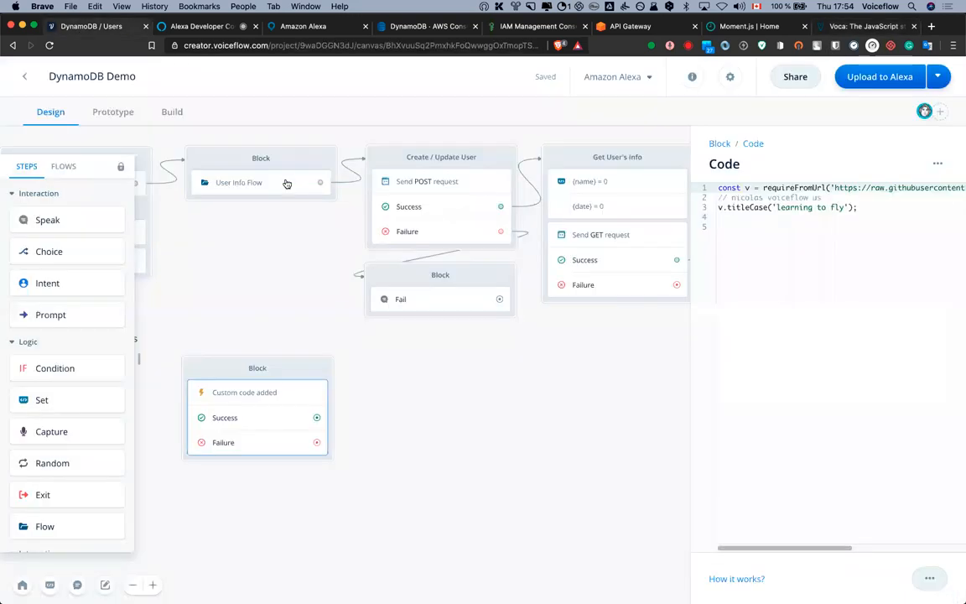
Replace 'learning to fly' with the comment's lowercase name and prefix line 3 with 'debug ='
left_click_drag(732, 197, 776, 207)
key("super+c")
key("super+v")
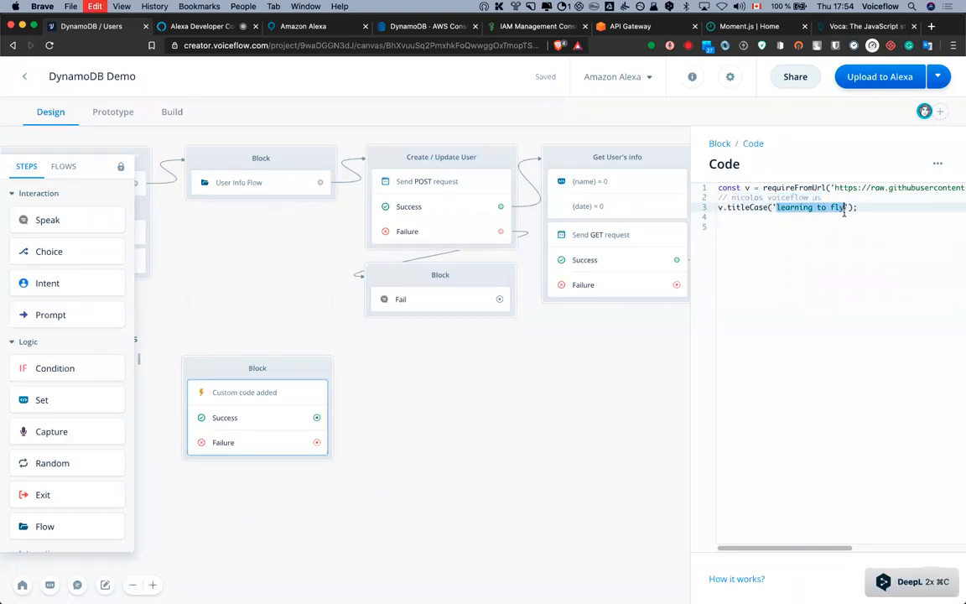
left_click(849, 222)
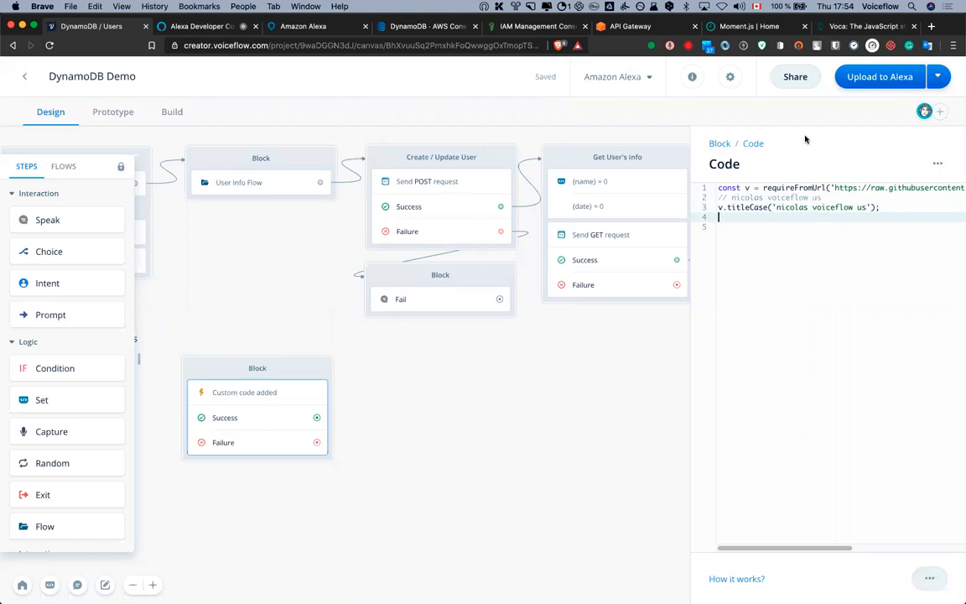
left_click(304, 27)
left_click(119, 28)
left_click(198, 27)
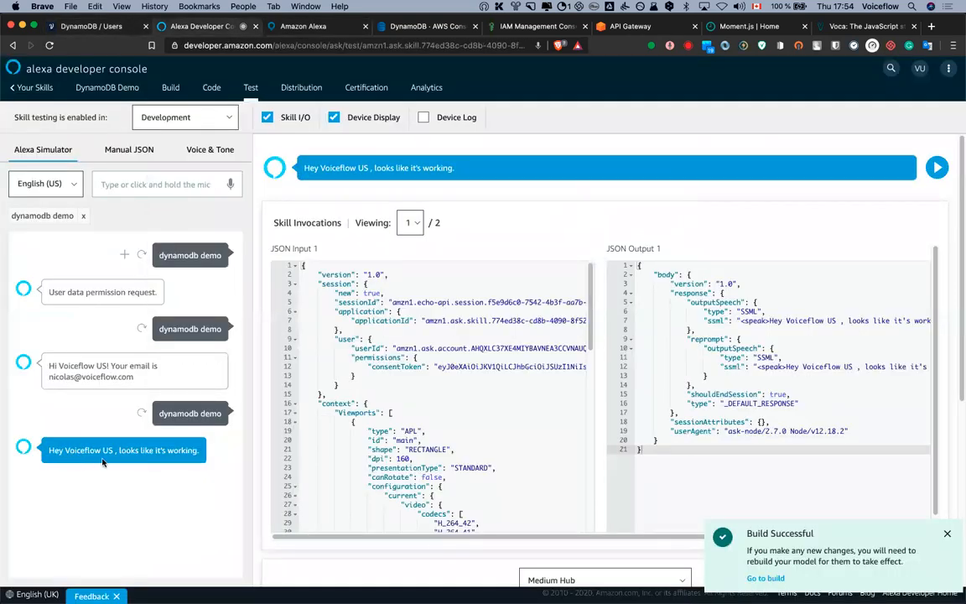
left_click(88, 27)
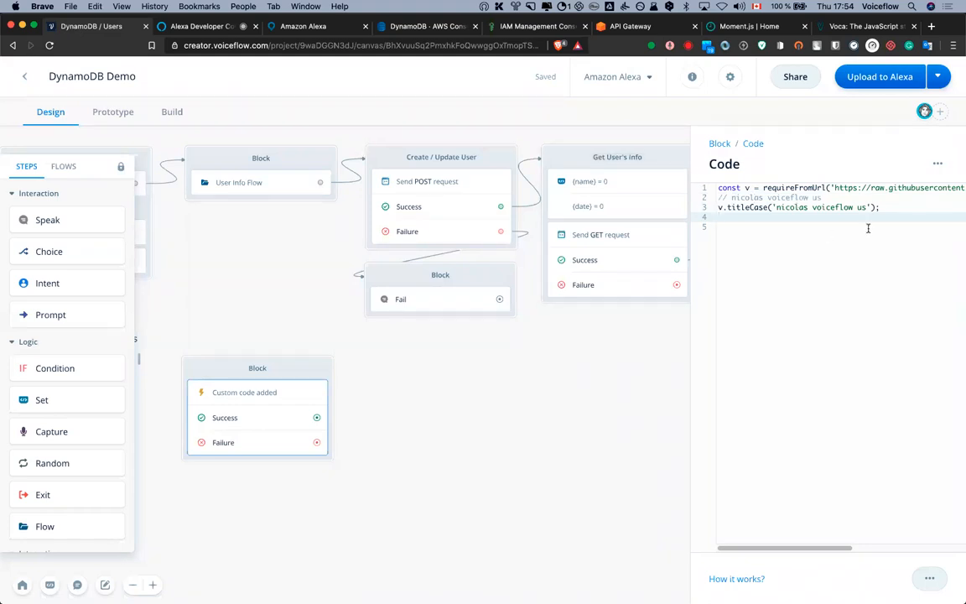
left_click(718, 209)
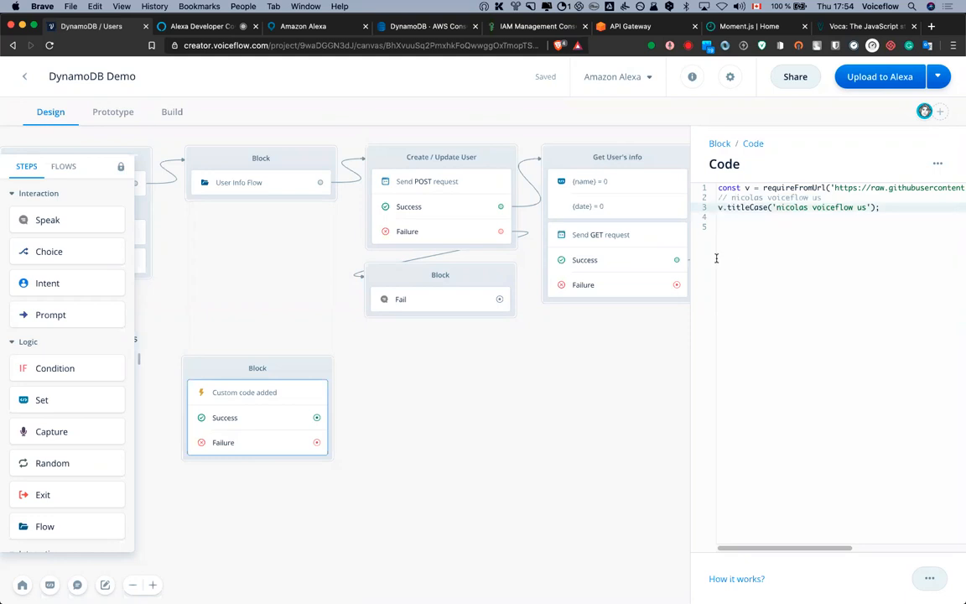
type("debug =")
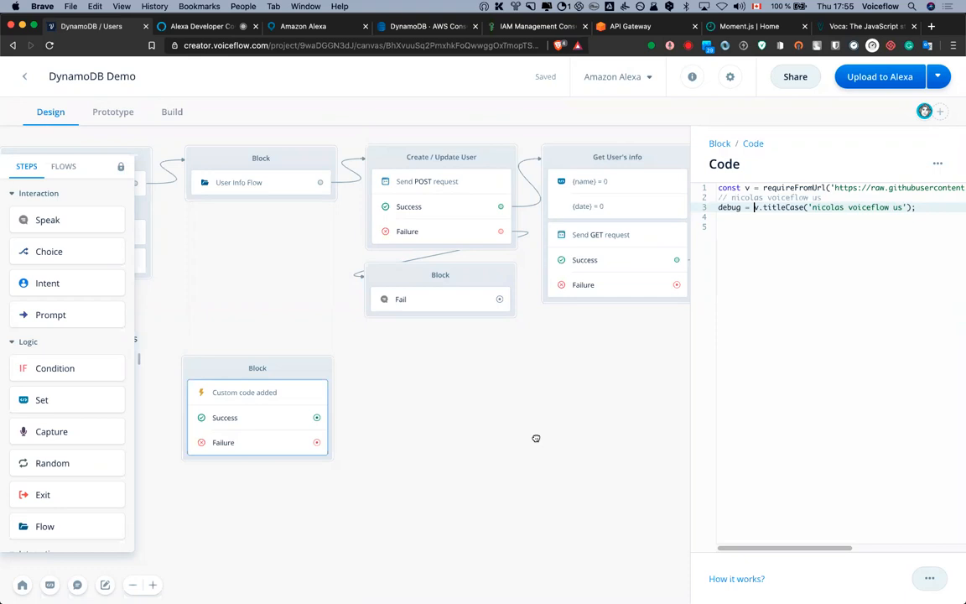
Create a new project variable named 'debug'
left_click(535, 441)
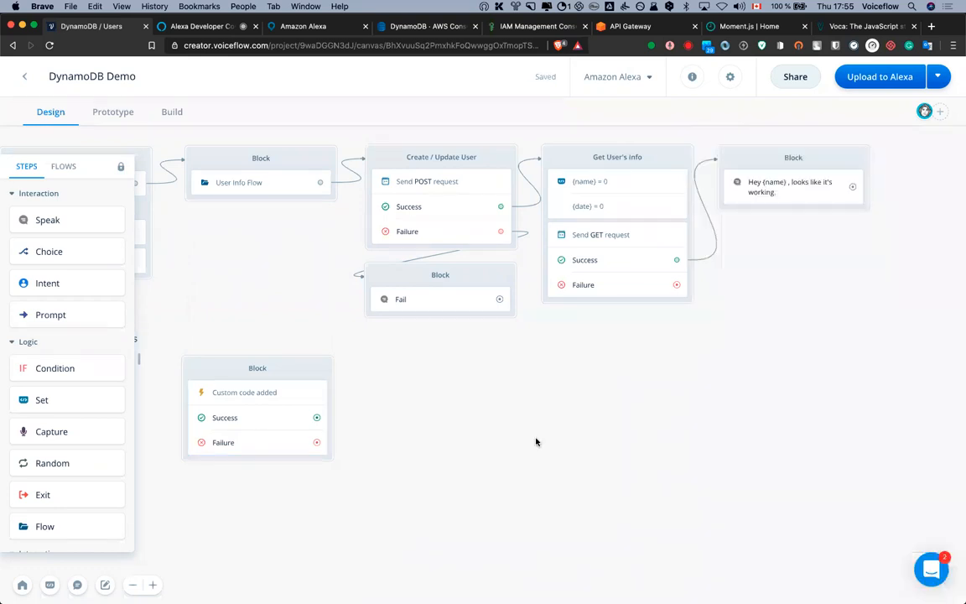
key("m")
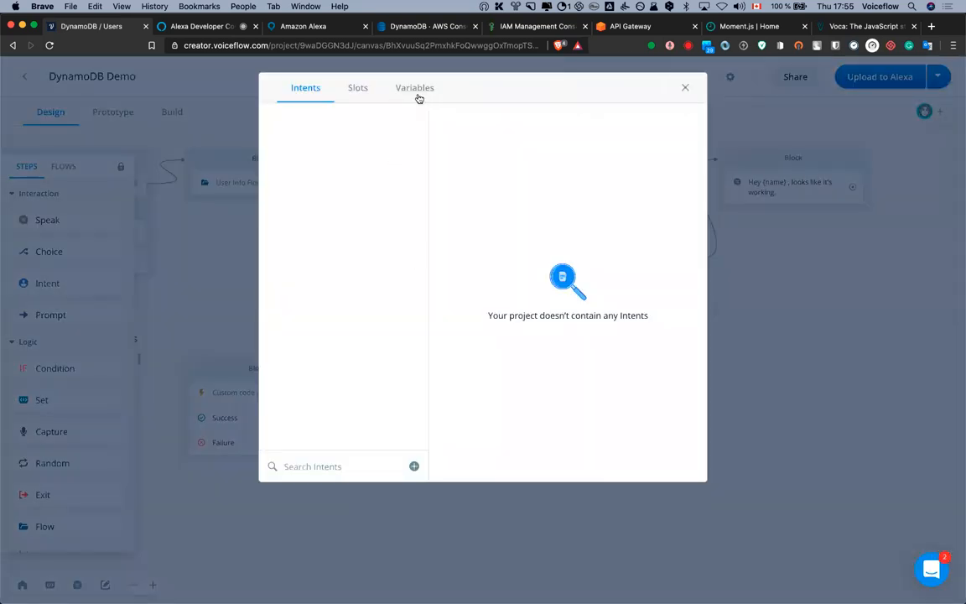
type("debug")
left_click(399, 143)
left_click(686, 89)
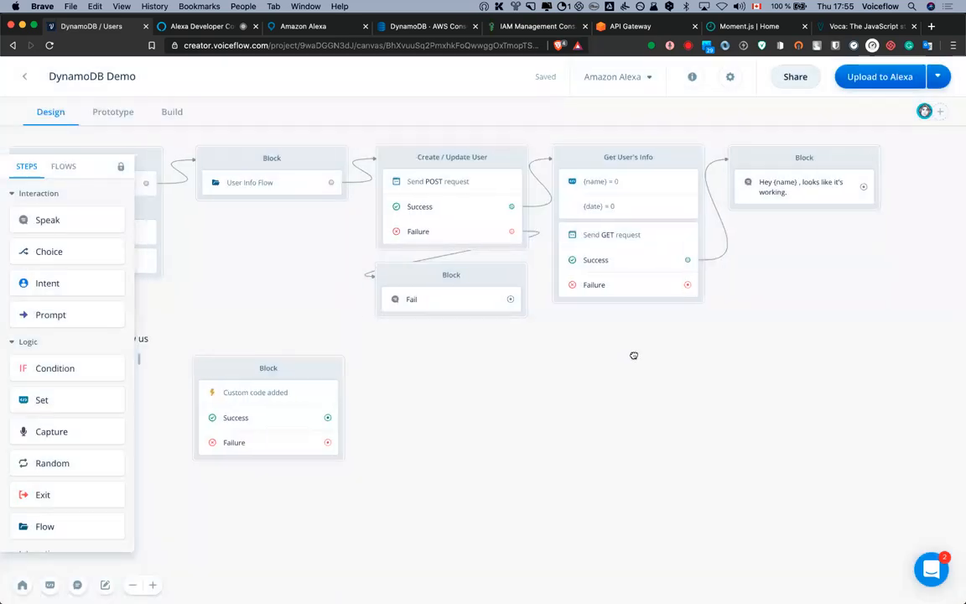
Add a Speak step after the code block's Success path that says {debug}
scroll(634, 356, "left", 6)
left_click_drag(56, 219, 675, 371)
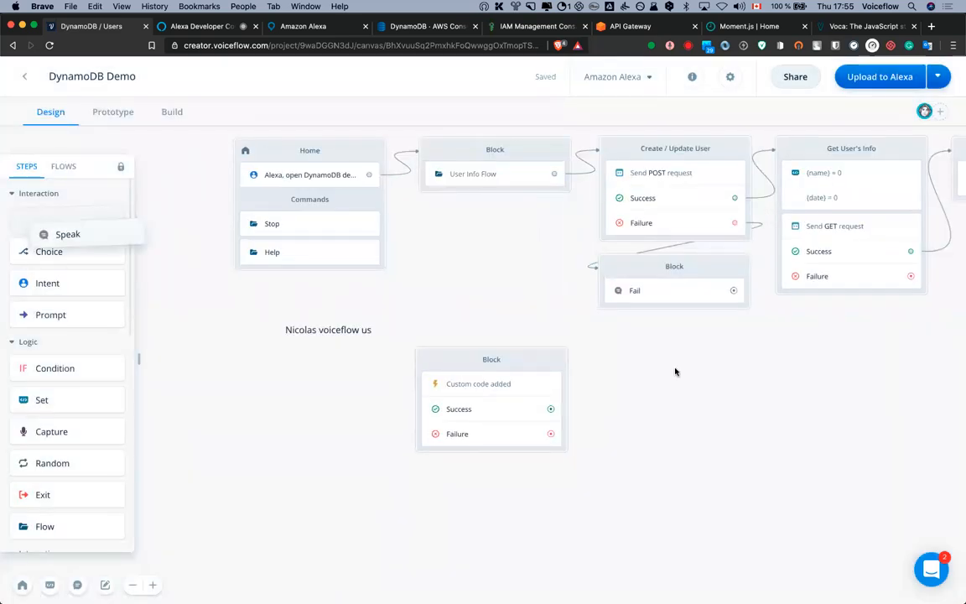
left_click_drag(551, 410, 616, 384)
left_click(747, 232)
type("{debug")
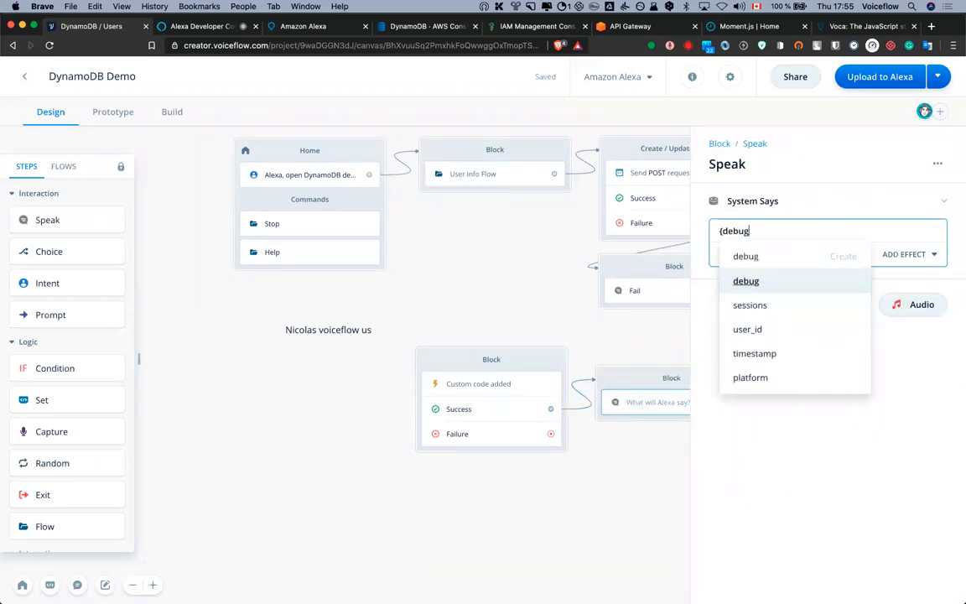
key("Return")
left_click(446, 287)
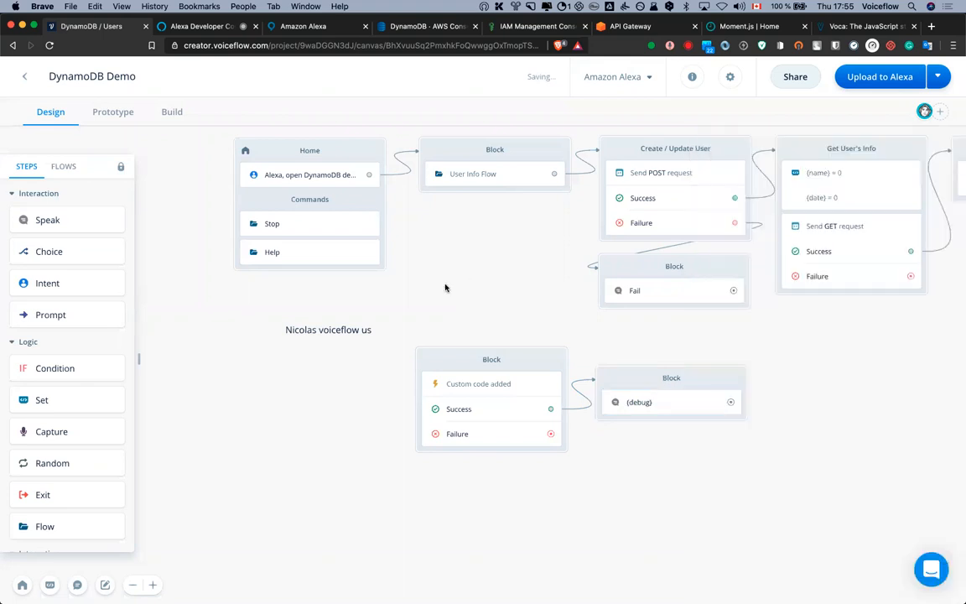
Connect the Home block to the Custom code block and start prototyping
left_click_drag(369, 174, 524, 392)
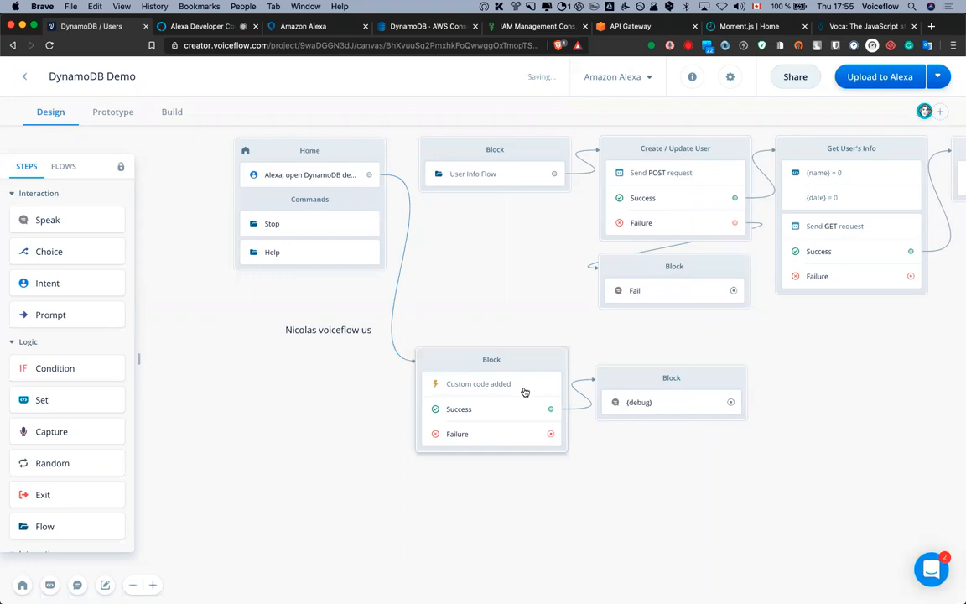
left_click(525, 392)
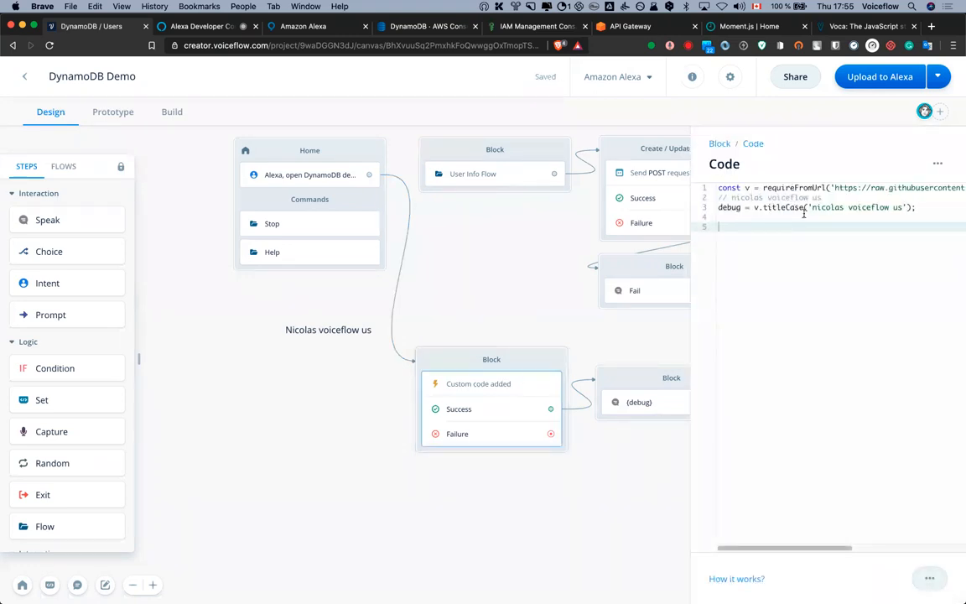
left_click(463, 304)
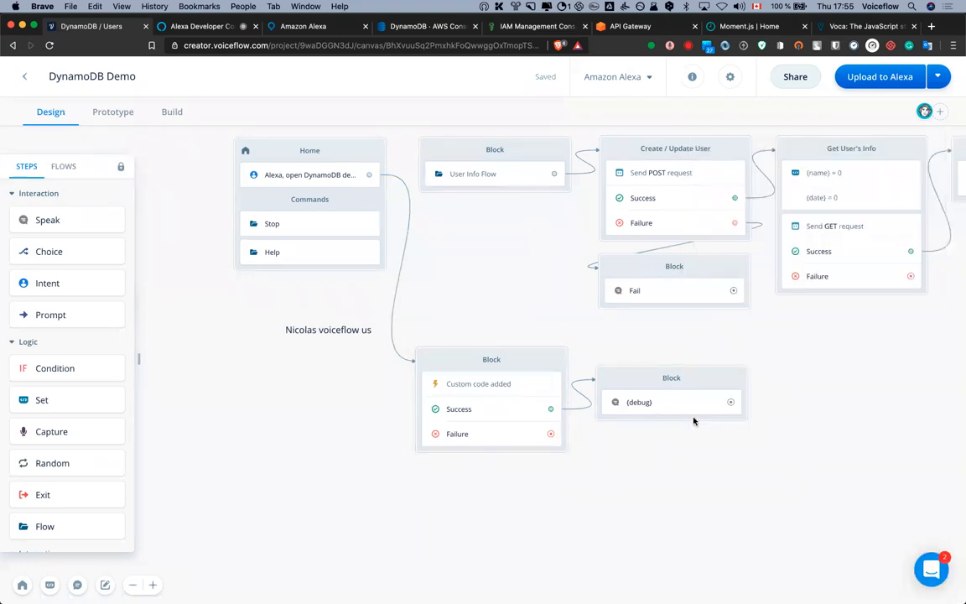
left_click(116, 121)
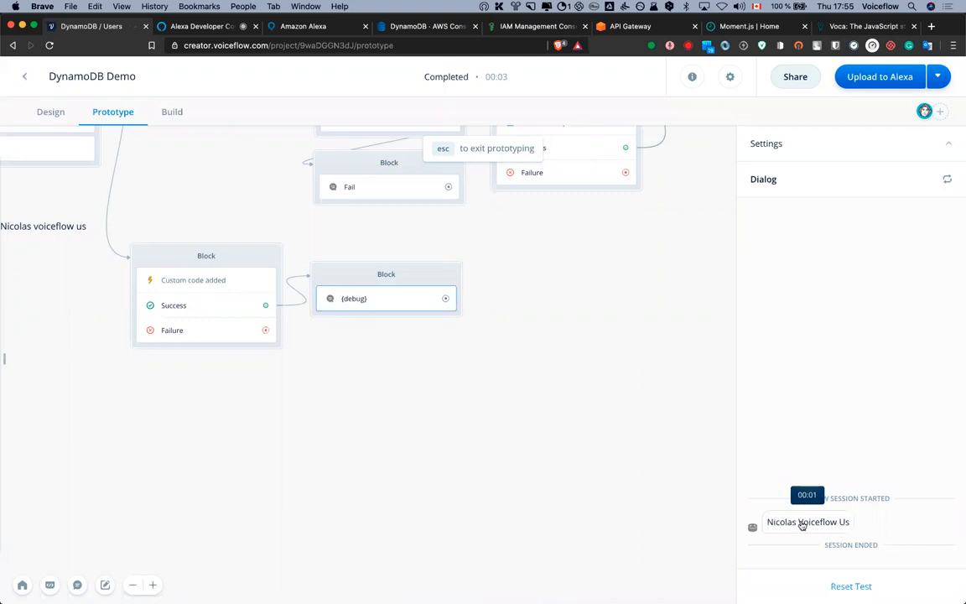
left_click(52, 111)
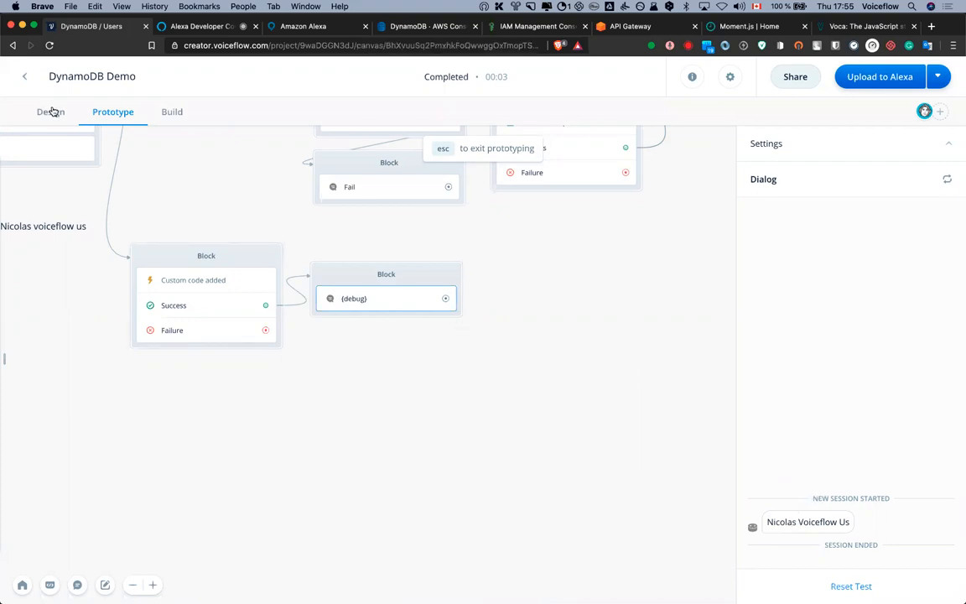
Change the sample name inside titleCase to a full name including the surname
left_click(215, 283)
double_click(895, 207)
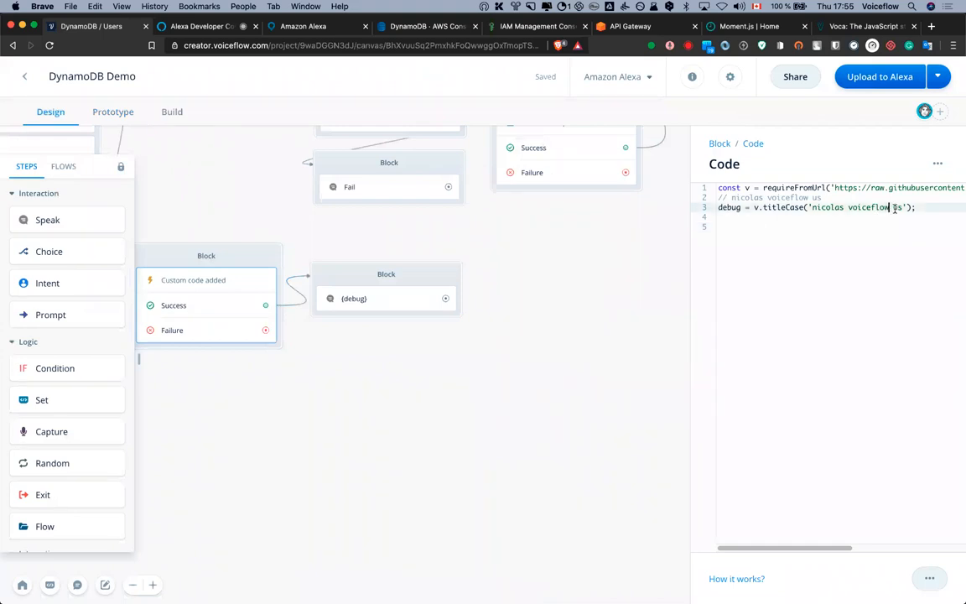
key("BackSpace")
key("BackSpace")
key("BackSpace")
key("BackSpace")
key("BackSpace")
key("BackSpace")
key("BackSpace")
key("BackSpace")
key("BackSpace")
key("BackSpace")
key("BackSpace")
left_click(239, 222)
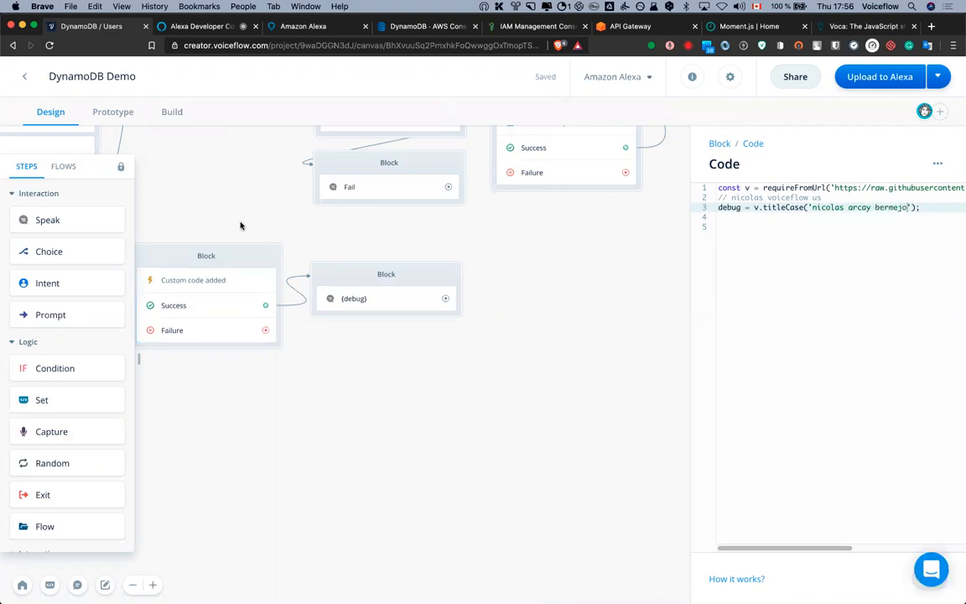
Run a new prototype test to confirm the full name comes back title-cased
left_click(113, 112)
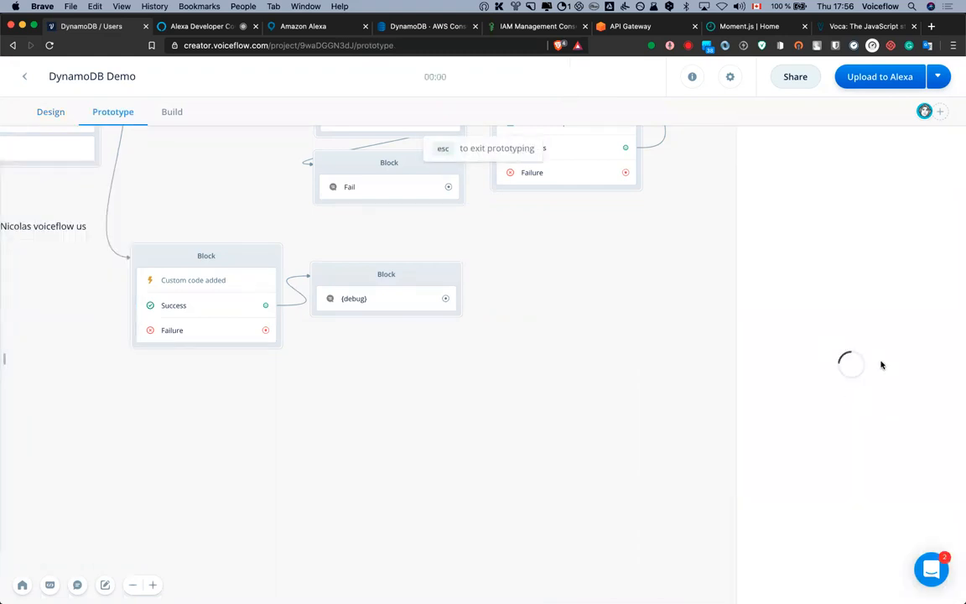
left_click(846, 348)
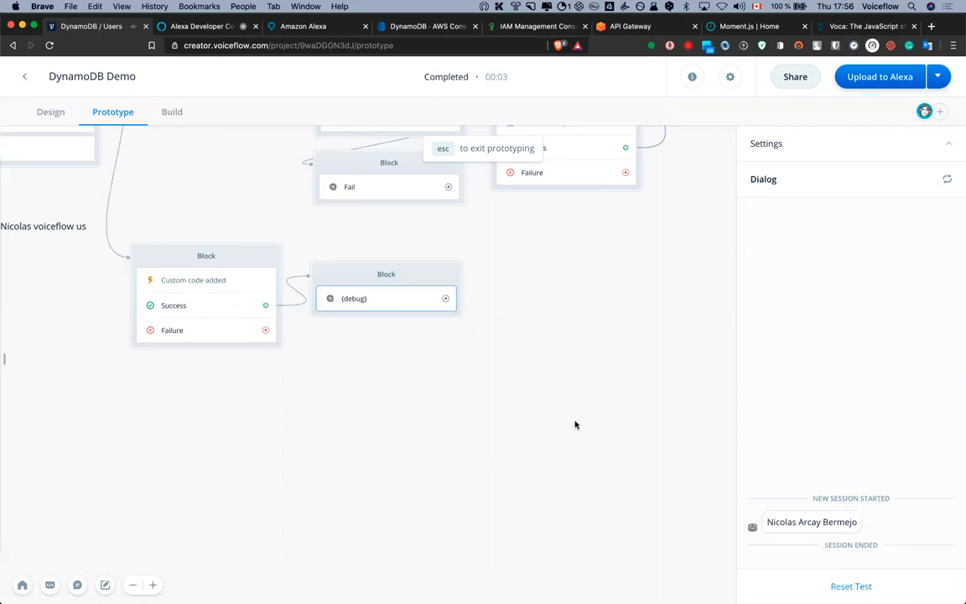
left_click_drag(548, 410, 591, 407)
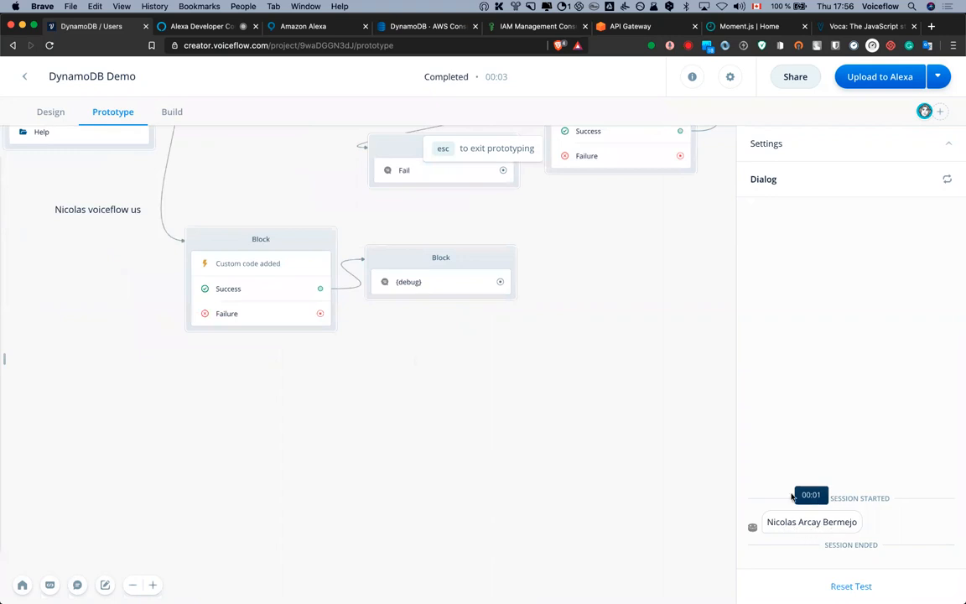
left_click_drag(509, 468, 664, 585)
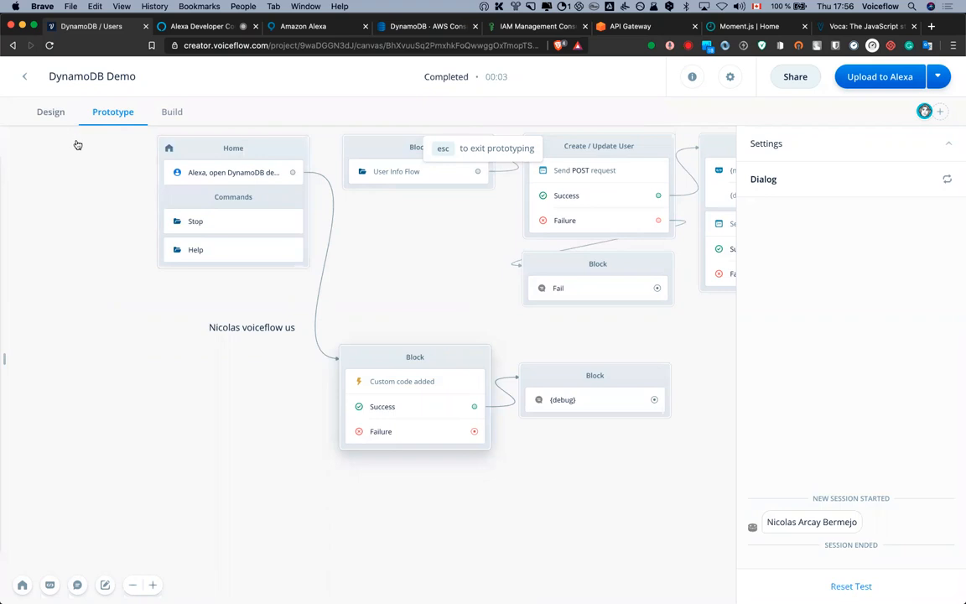
Delete the name comment on line 2 of the custom code
key("Escape")
left_click(399, 379)
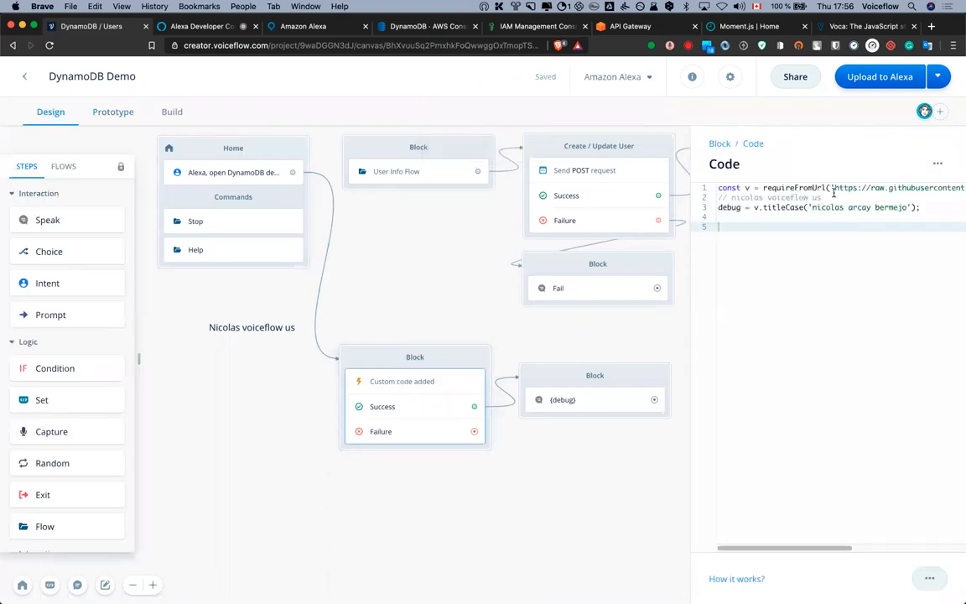
left_click_drag(834, 198, 718, 198)
key("BackSpace")
key("Delete")
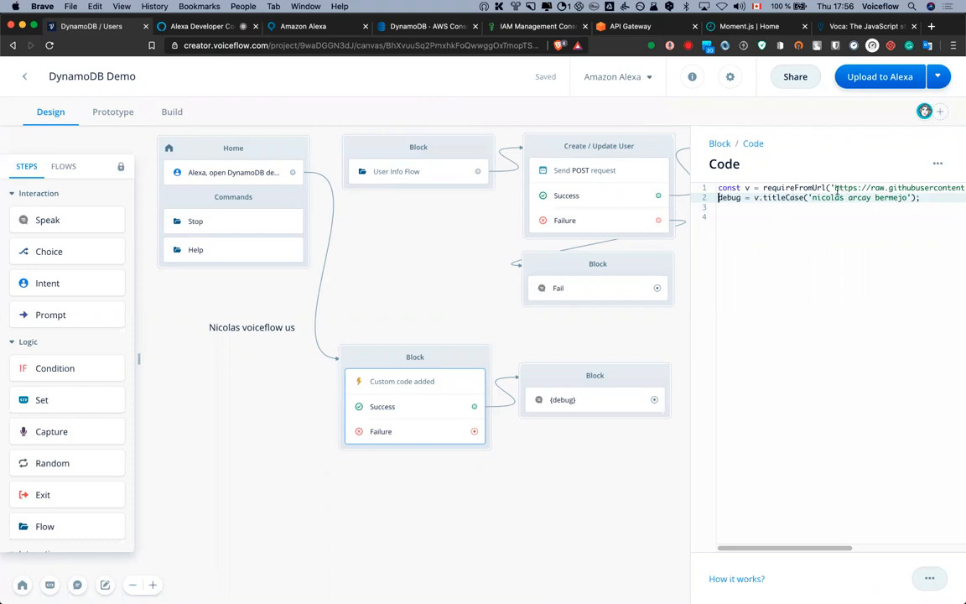
left_click(851, 28)
Scroll through Voca's titleCase examples, then return to the Voiceflow project
scroll(101, 265, "down", 20)
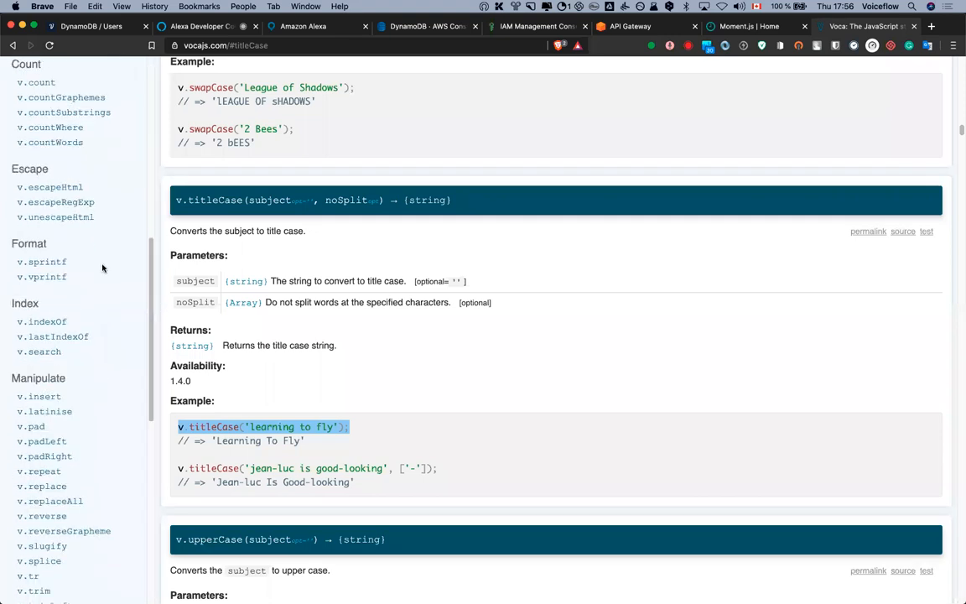
scroll(102, 267, "down", 2)
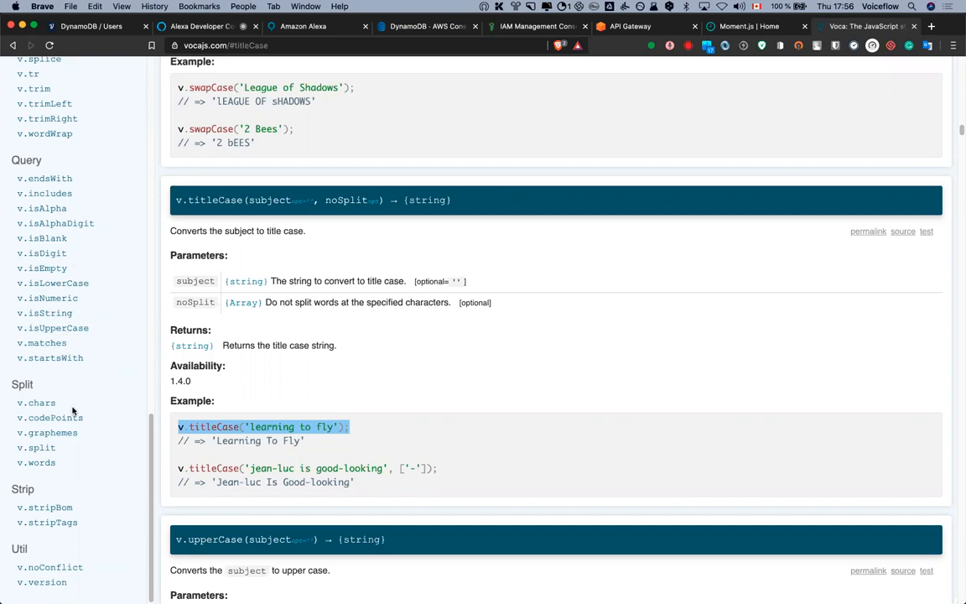
scroll(74, 410, "down", 1)
scroll(74, 415, "down", 3)
scroll(72, 377, "up", 10)
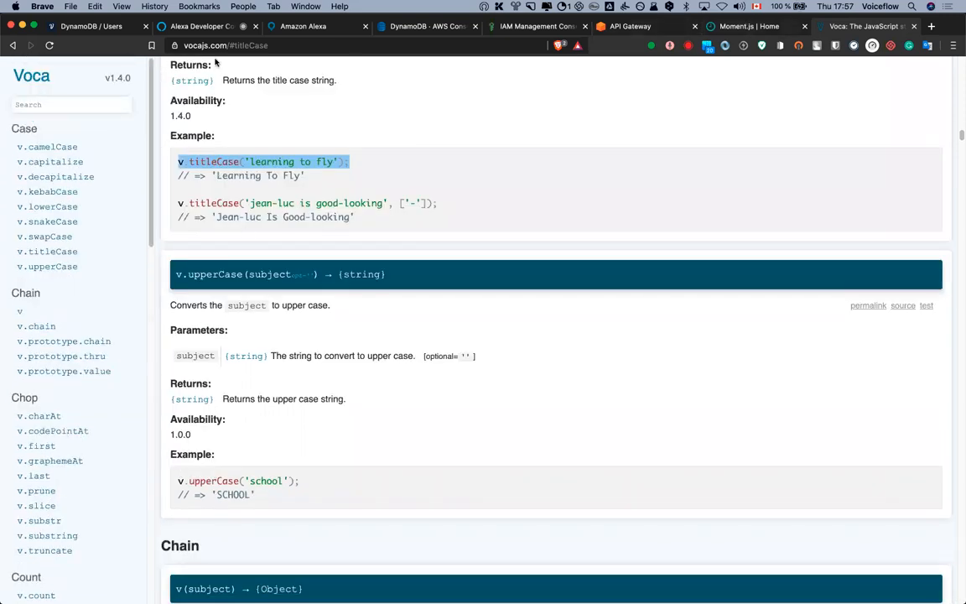
left_click(92, 26)
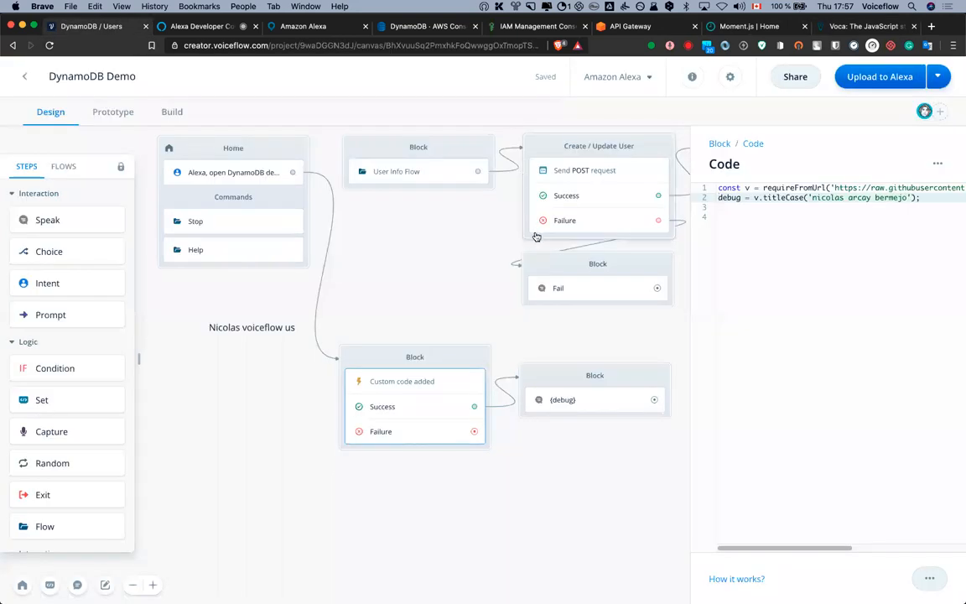
Add the Moment.js import line on line 4 of the custom code
left_click(765, 215)
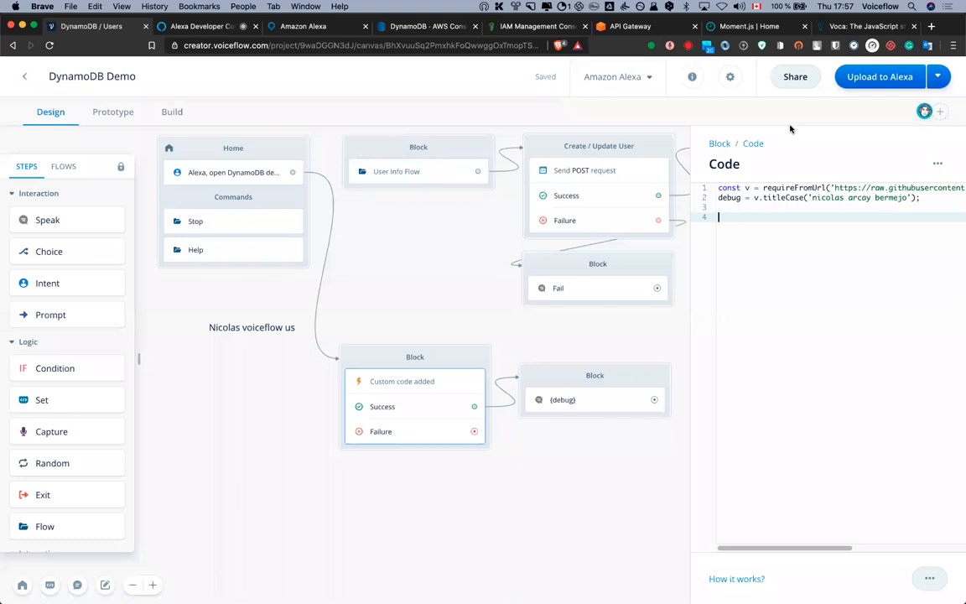
mouse_move(414, 295)
left_mouse_down()
mouse_move(393, 307)
mouse_move(352, 293)
mouse_move(431, 306)
left_mouse_up()
left_click(354, 296)
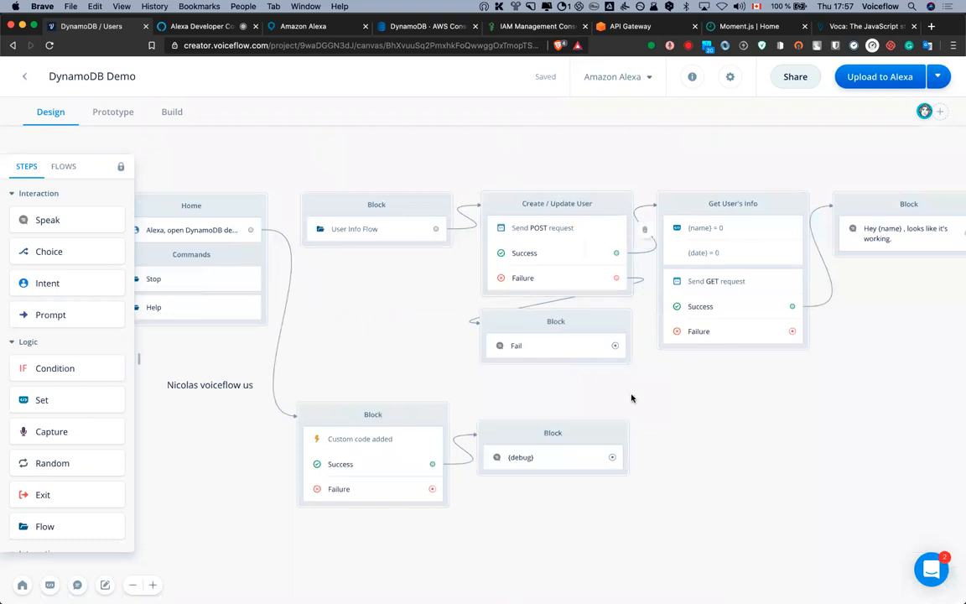
left_click(384, 438)
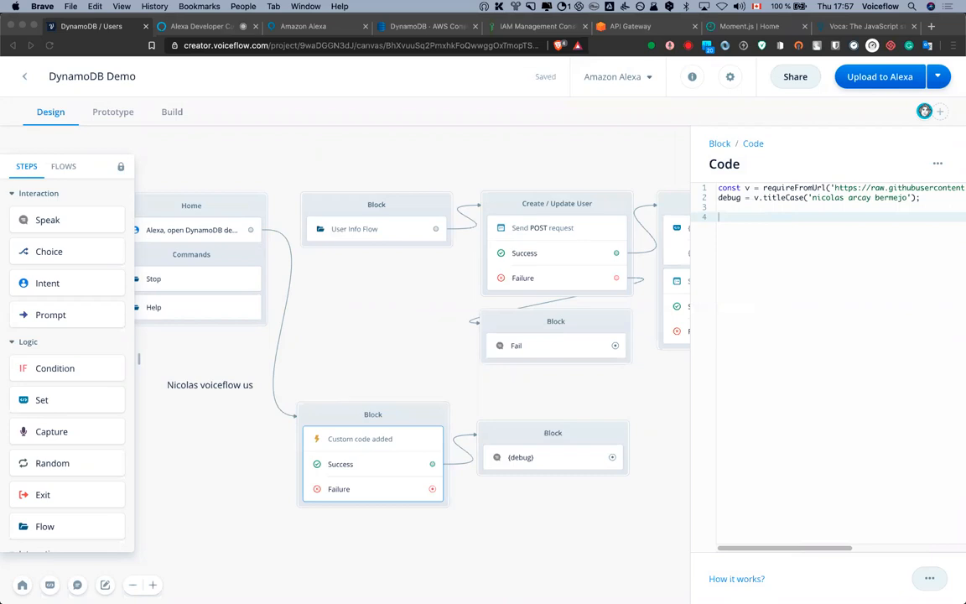
key("super+c")
key("super+c")
left_click(793, 342)
key("super+v")
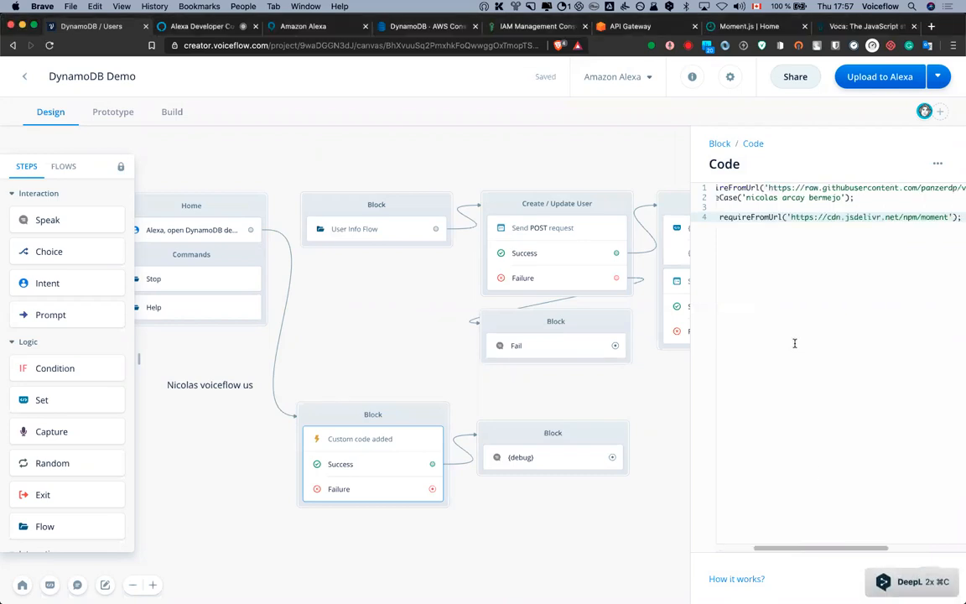
key("Return")
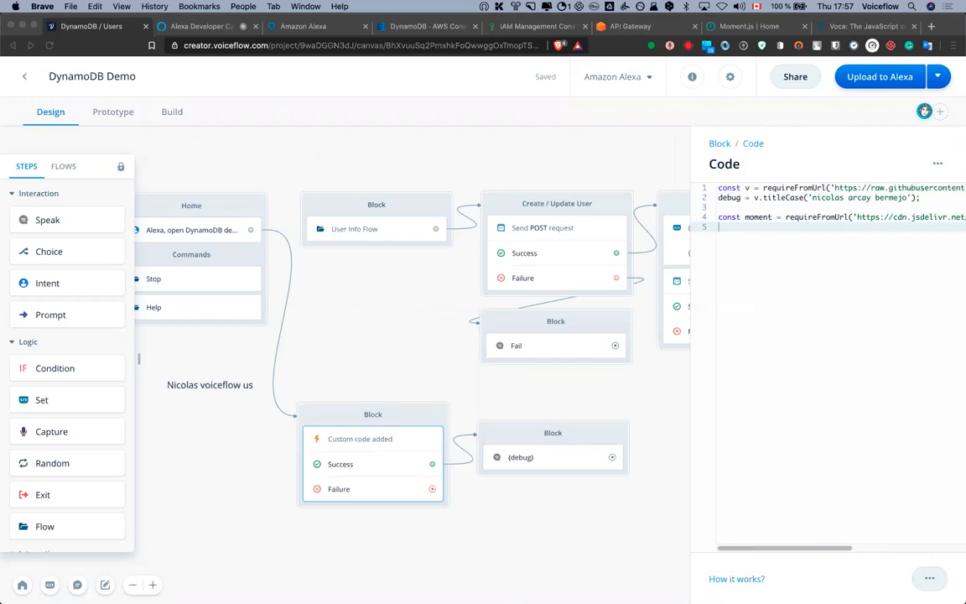
Set line 5 to debug = moment().format('YYYY'), removing the leftover movieDate text
key("super+c")
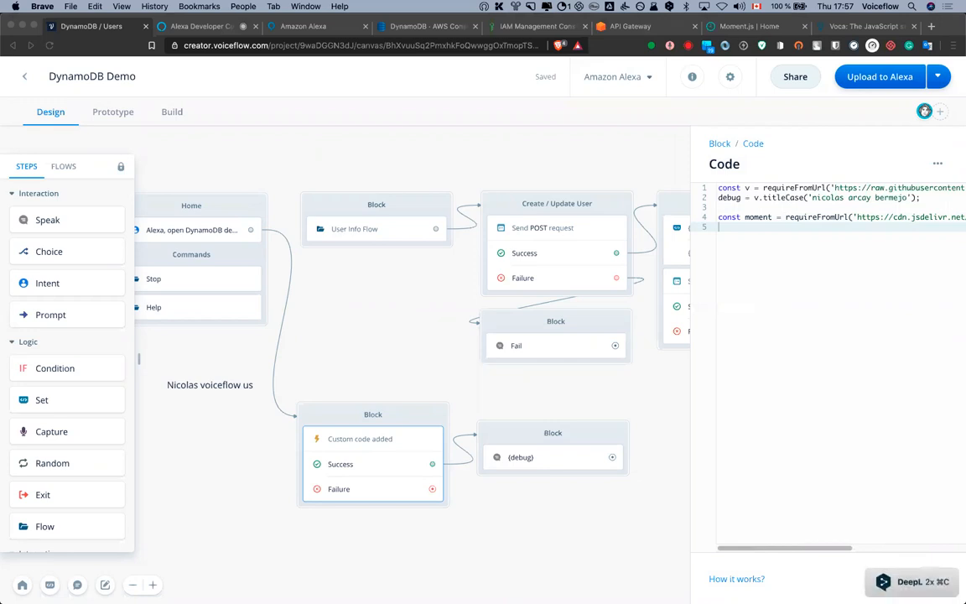
left_click(785, 250)
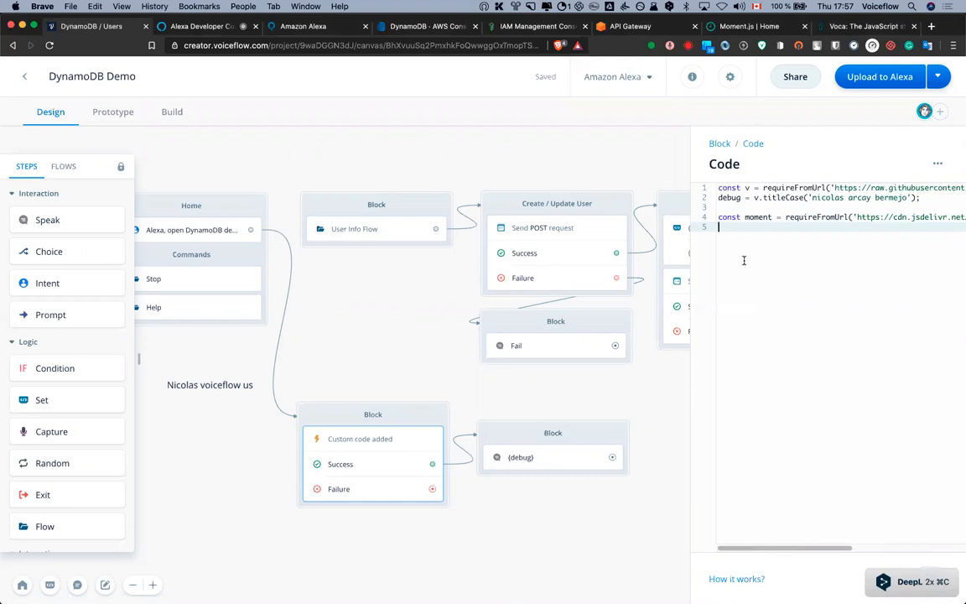
key("super+v")
double_click(756, 227)
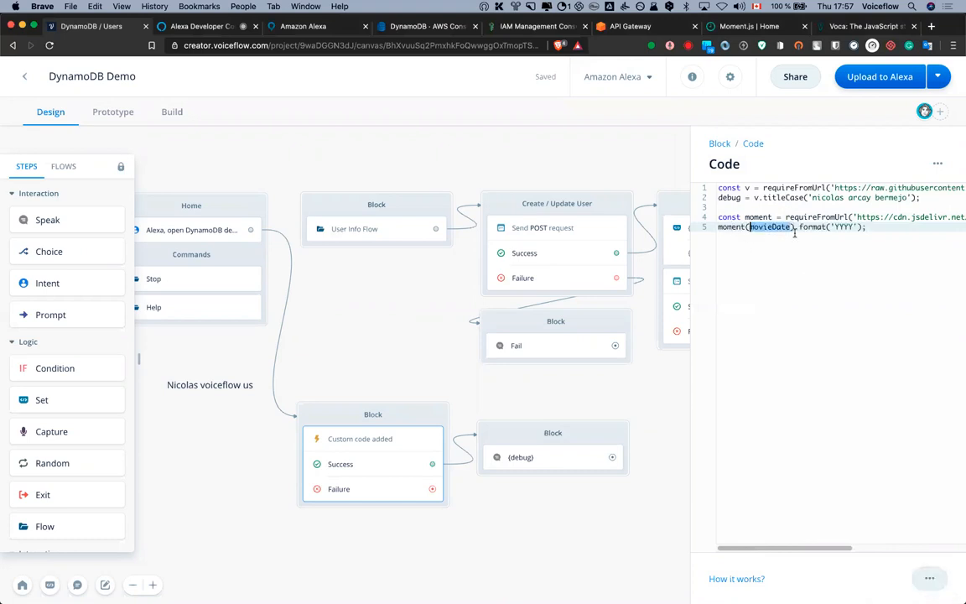
key("BackSpace")
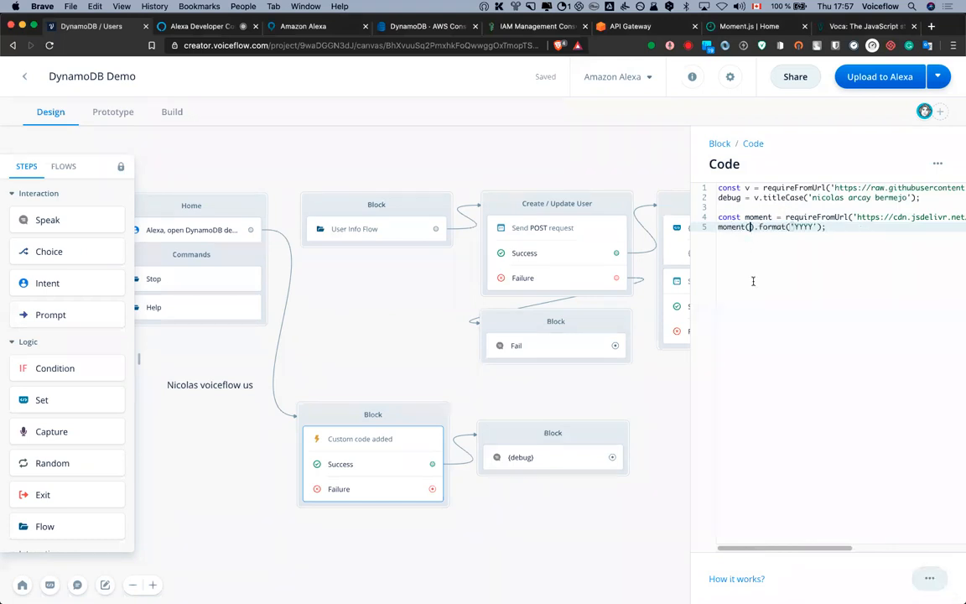
key("super+Left")
left_click_drag(811, 548, 908, 545)
scroll(862, 225, "left", 2)
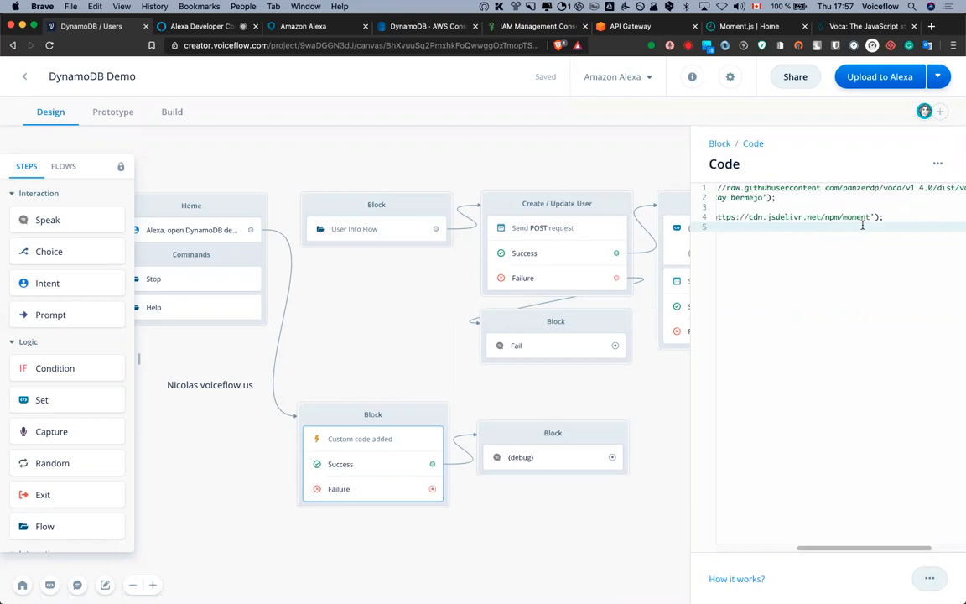
key("super+v")
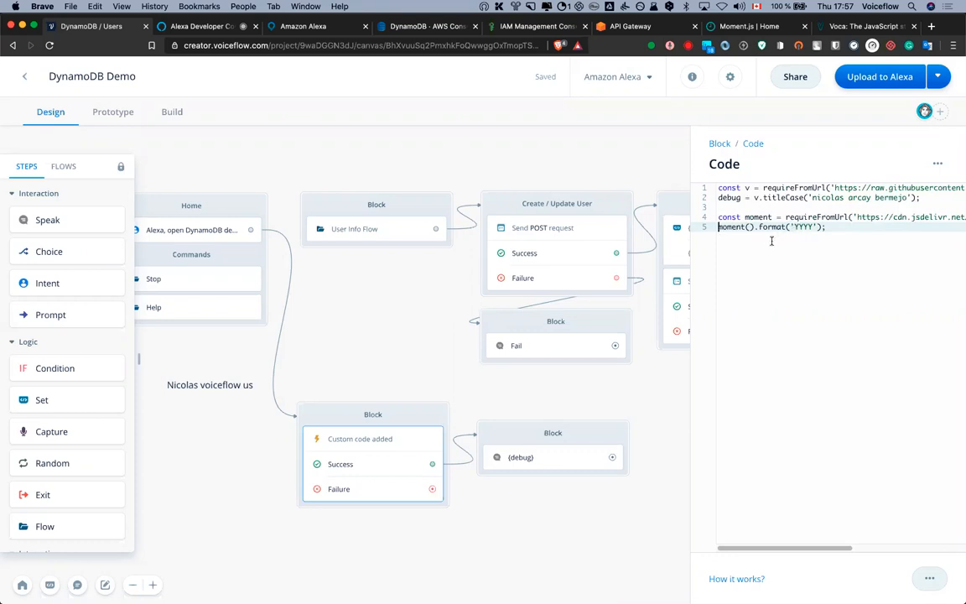
type("debug ")
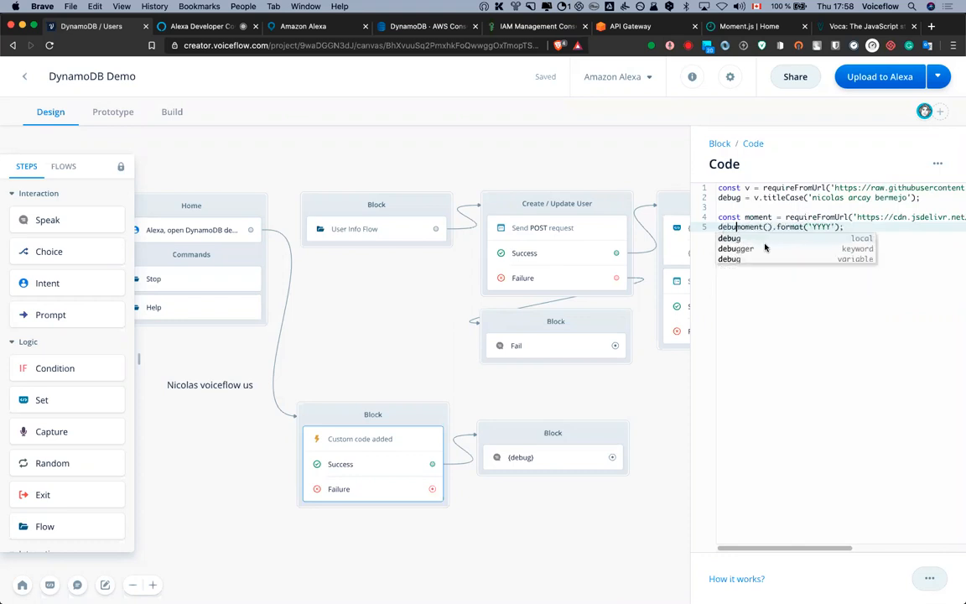
type("=")
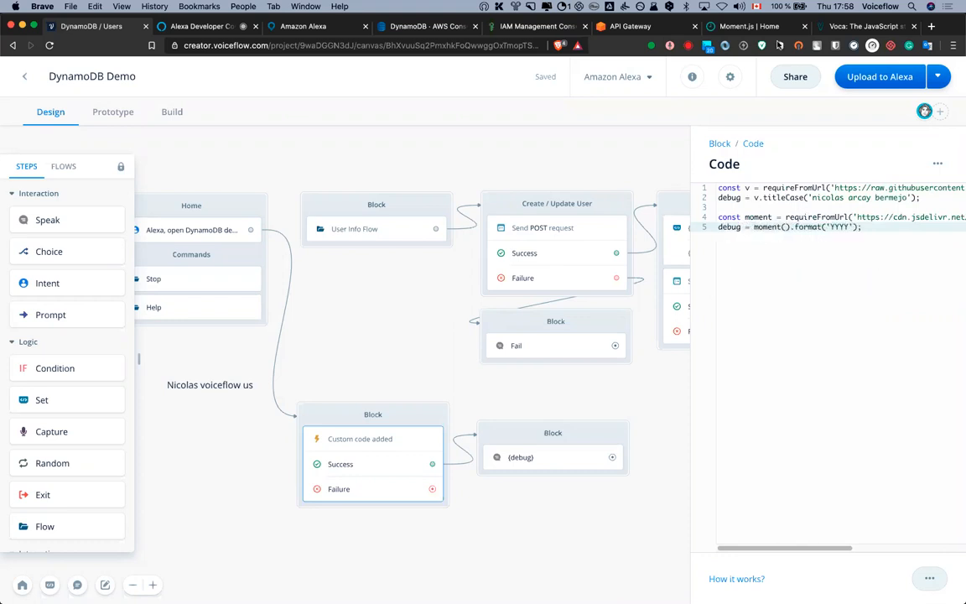
left_click(839, 27)
Replace line 5's format call with moment().format('MMMM Do YYYY, h:mm:ss a') from momentjs.com
key("ctrl+shift+Tab")
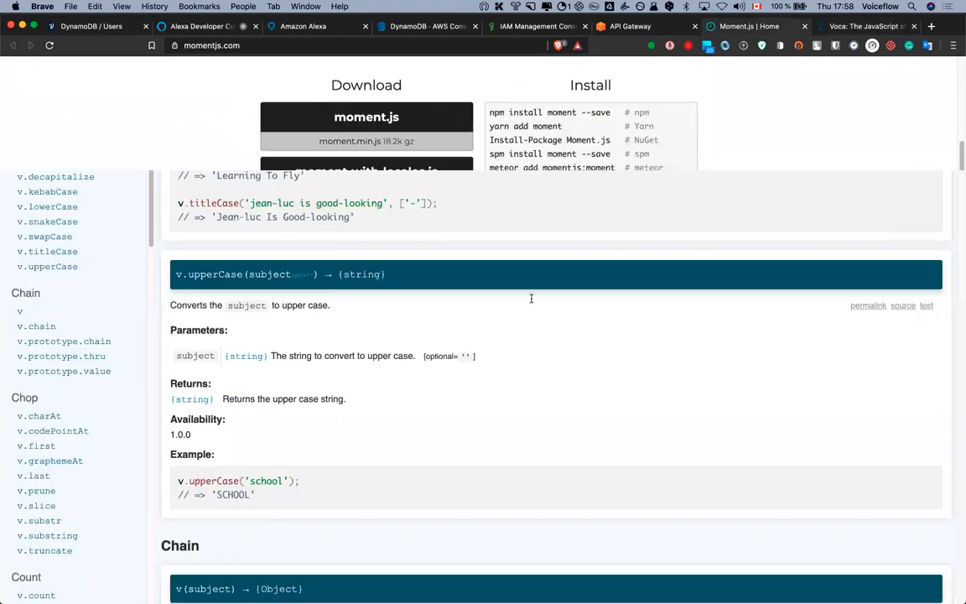
left_click_drag(494, 278, 623, 281)
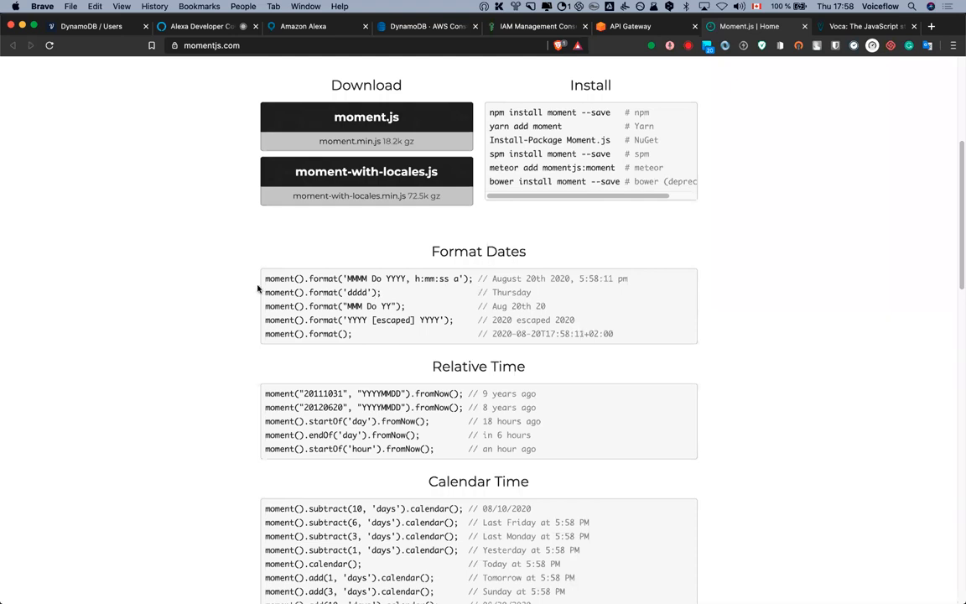
left_click_drag(266, 278, 471, 278)
key("super+c")
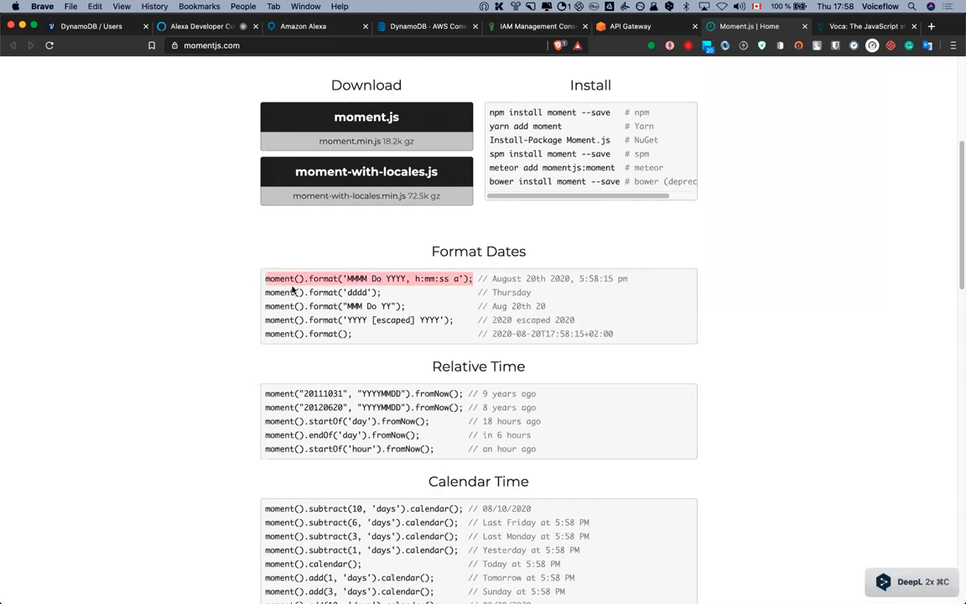
left_click(88, 32)
left_click_drag(754, 227, 864, 227)
key("super+v")
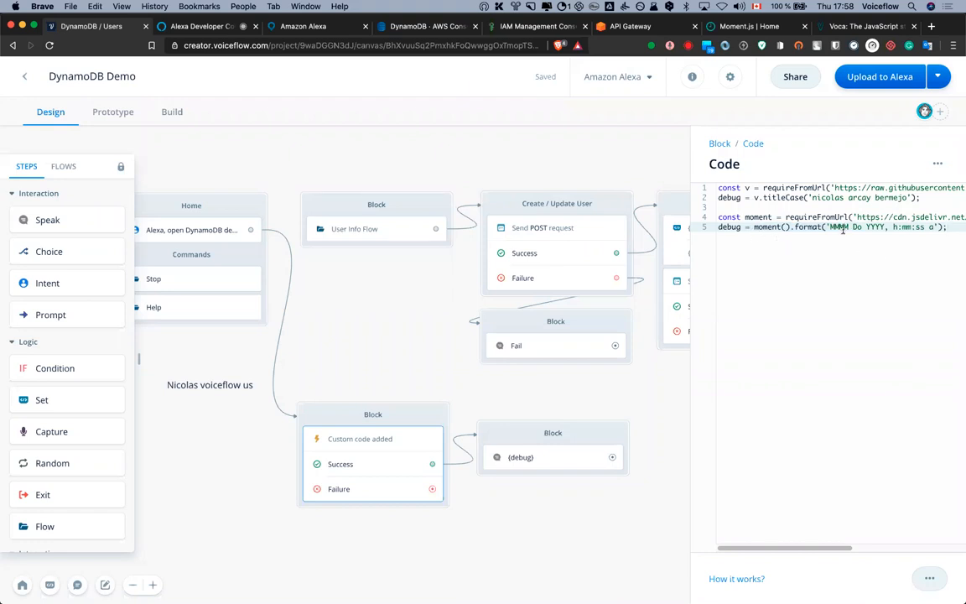
Comment out the debug titleCase line and open the prototype test view
left_click(785, 228)
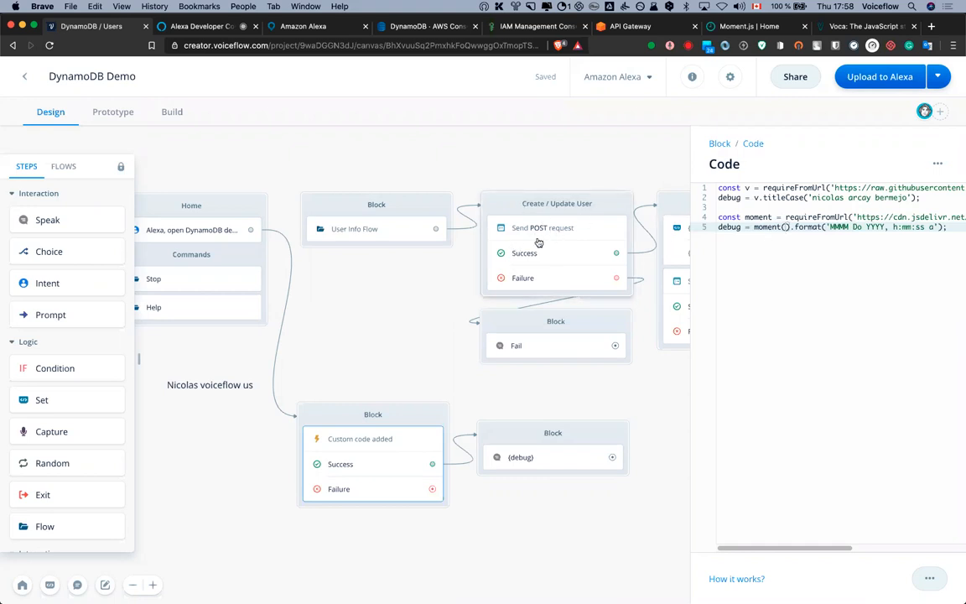
left_click(718, 197)
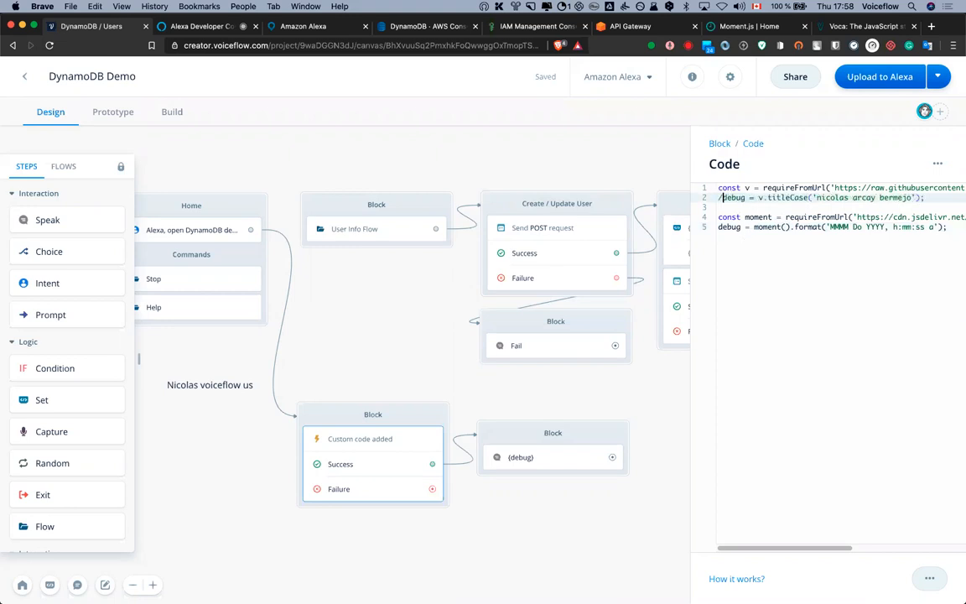
key("super+slash")
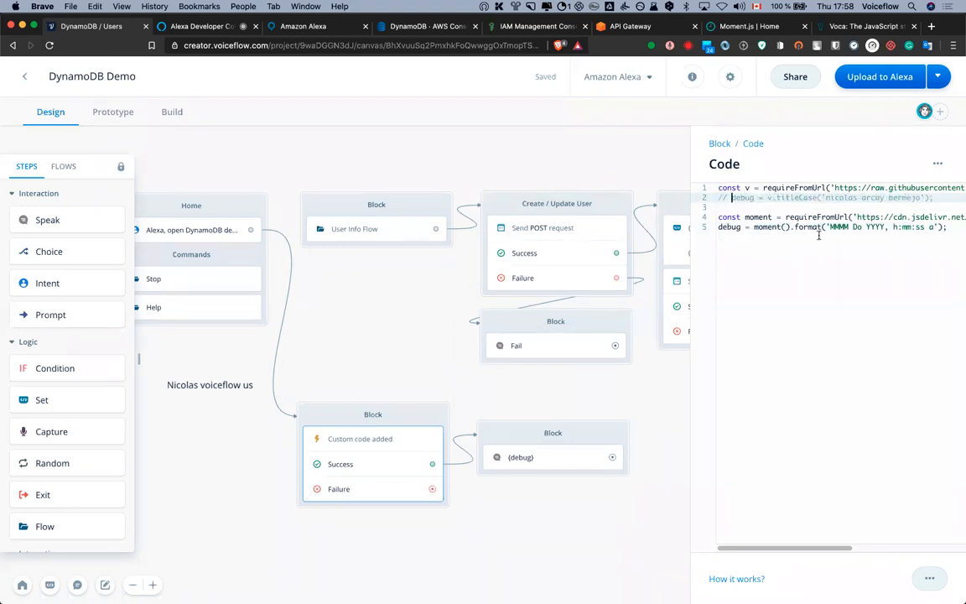
left_click(113, 115)
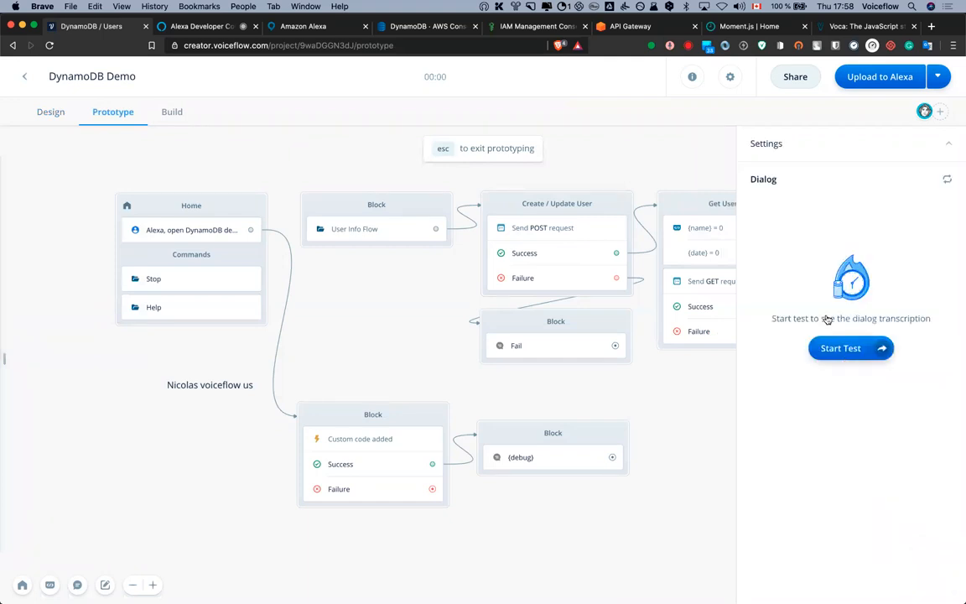
Run a test speaking 'August 20th 2020, 3:58:52 pm', then reopen the {debug} Speak step
left_click(831, 347)
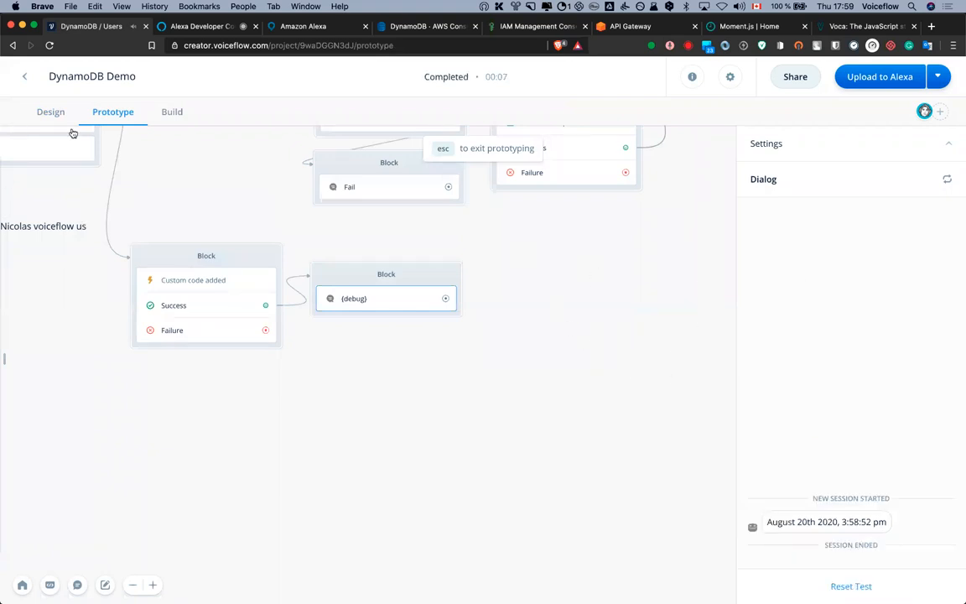
left_click(51, 115)
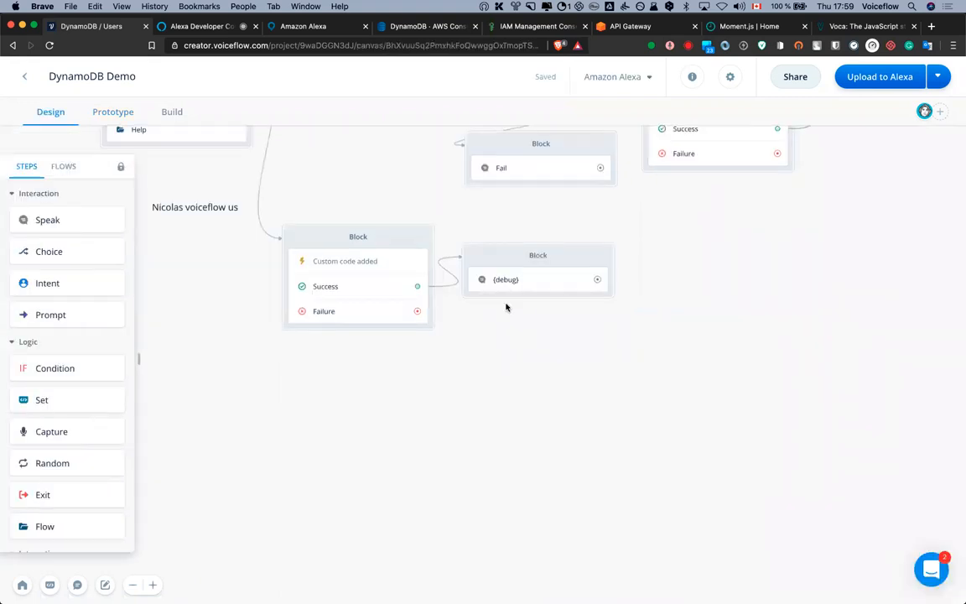
left_click(542, 289)
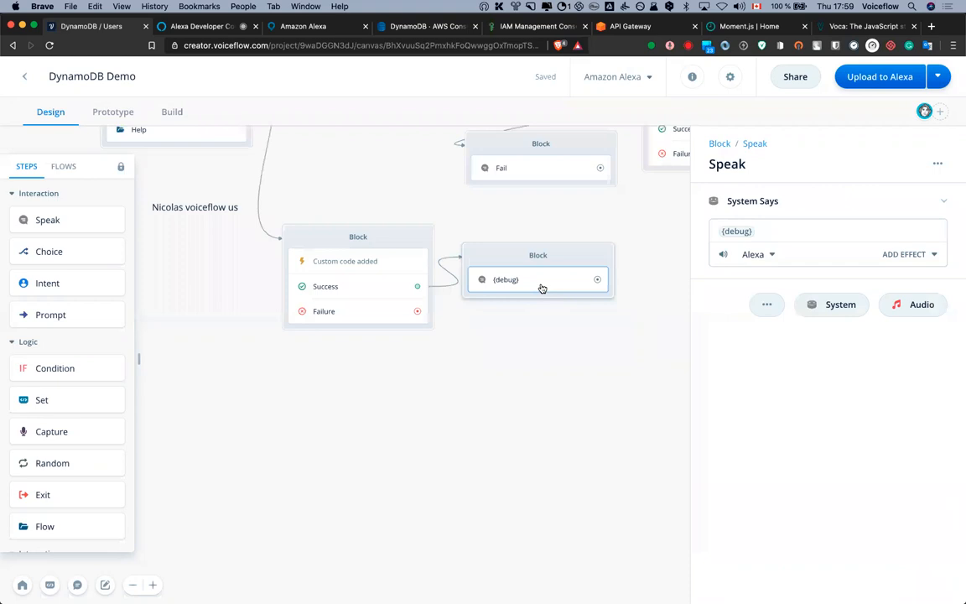
In the Custom code block, rename the debug variable on line 5 to date
left_click_drag(499, 246, 529, 290)
left_click(406, 323)
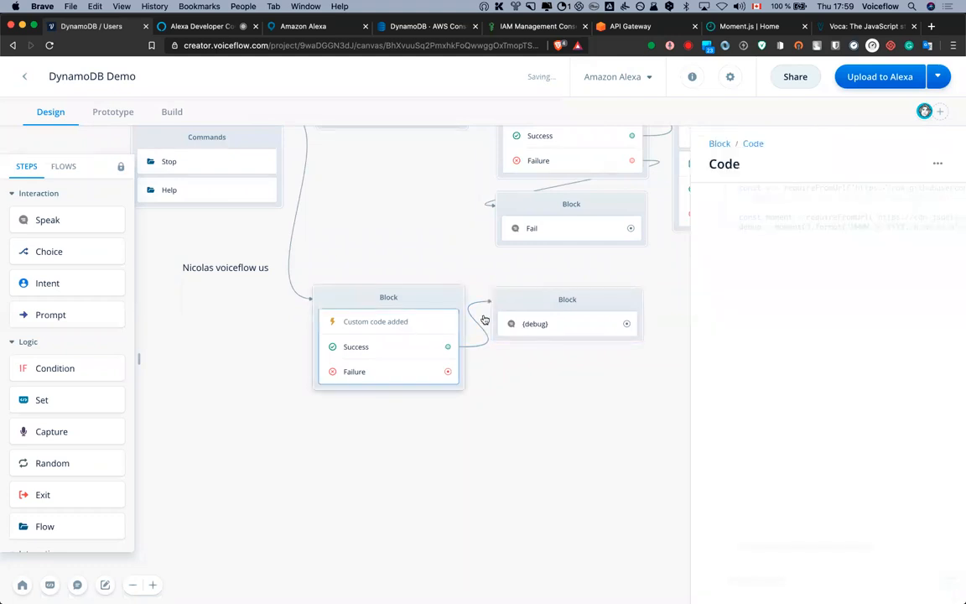
left_click_drag(740, 228, 704, 228)
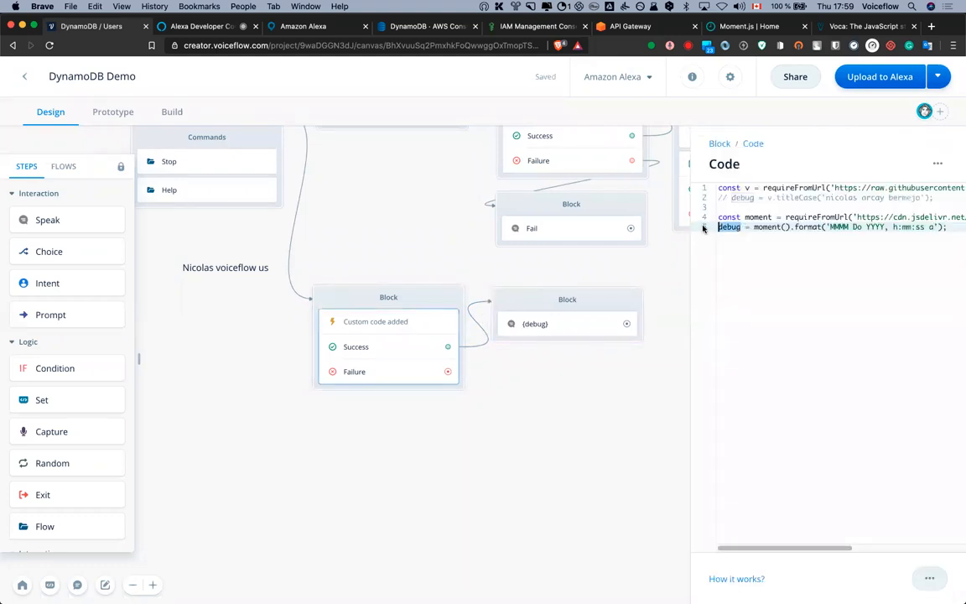
type("date")
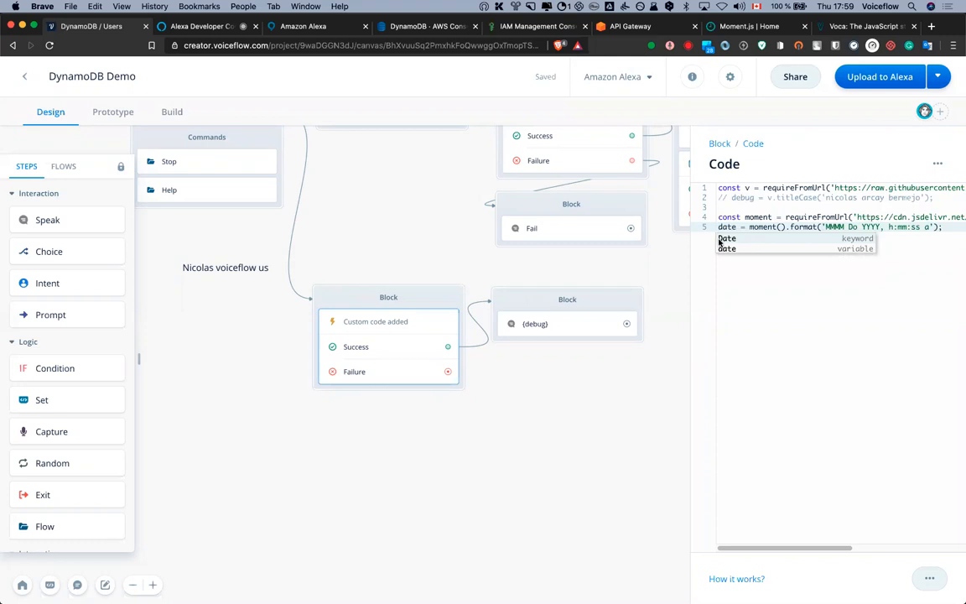
left_click(748, 245)
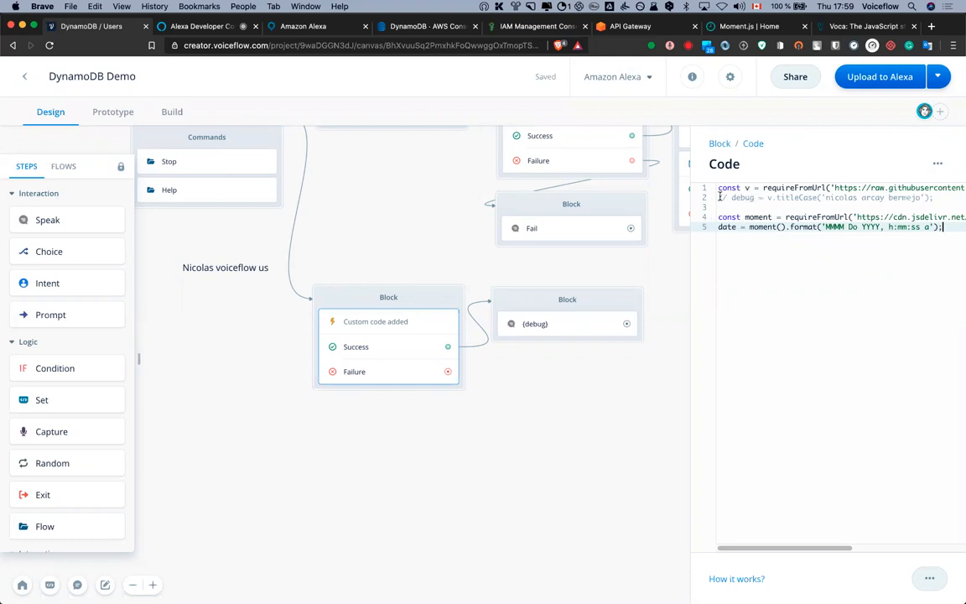
Change line 2 to name = v.titleCase(name), replacing the hard-coded name string
left_click_drag(754, 197, 715, 200)
type("name")
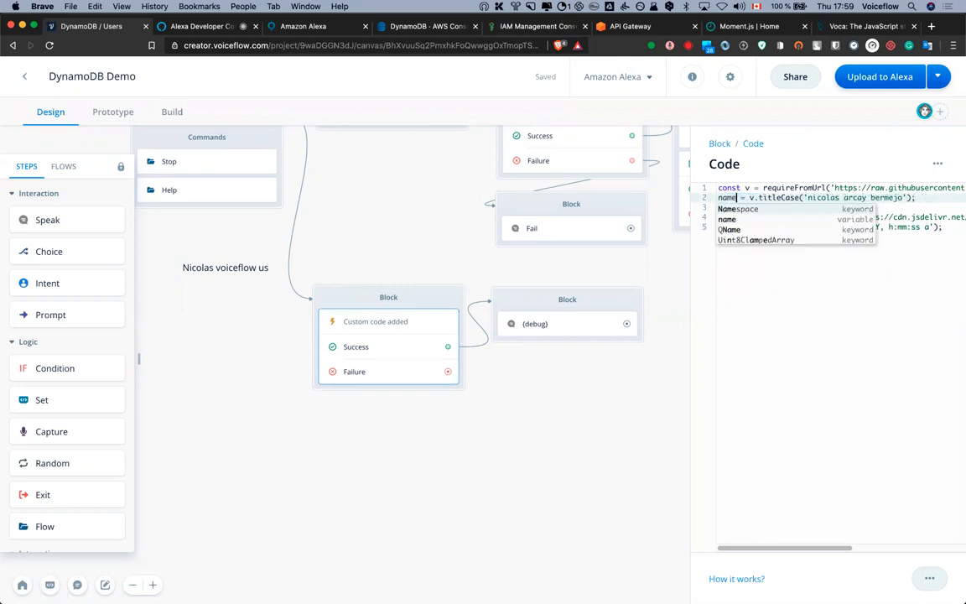
left_click(785, 197)
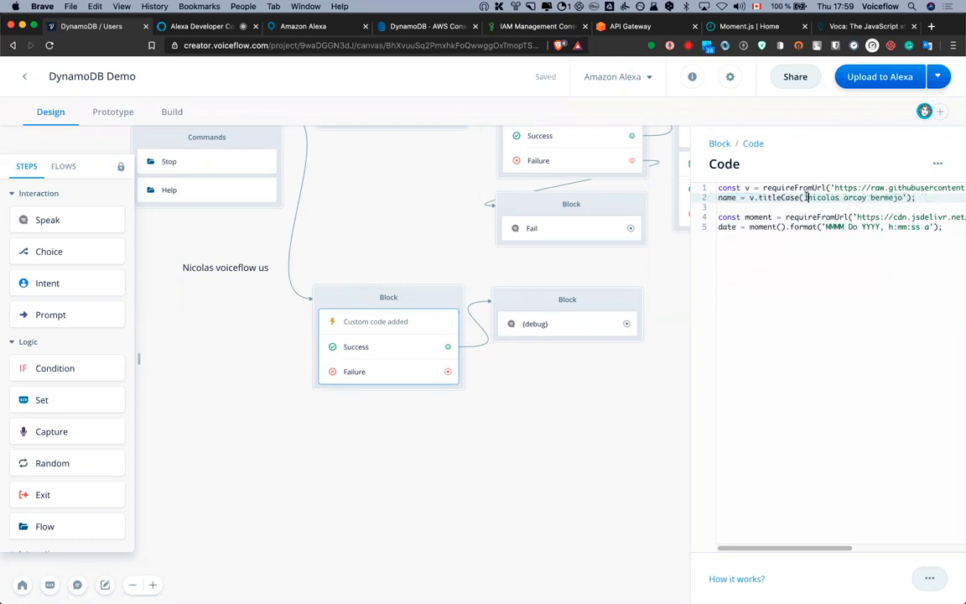
left_click_drag(807, 197, 906, 197)
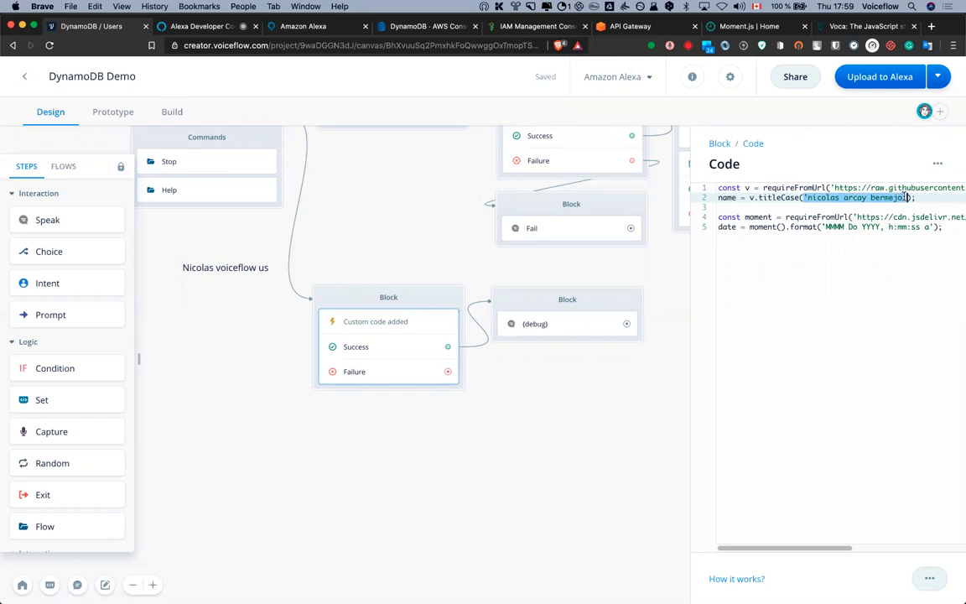
key("BackSpace")
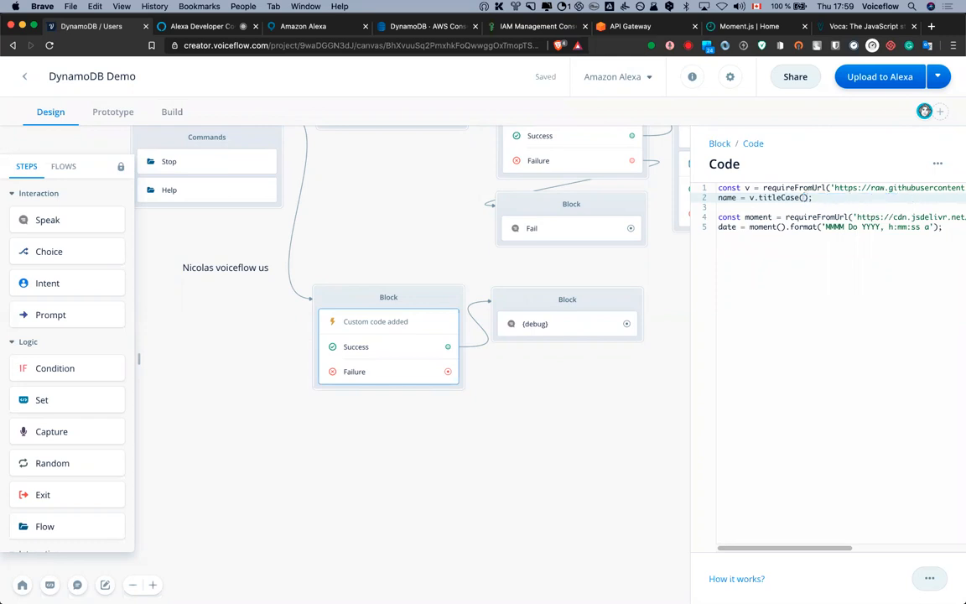
type("name")
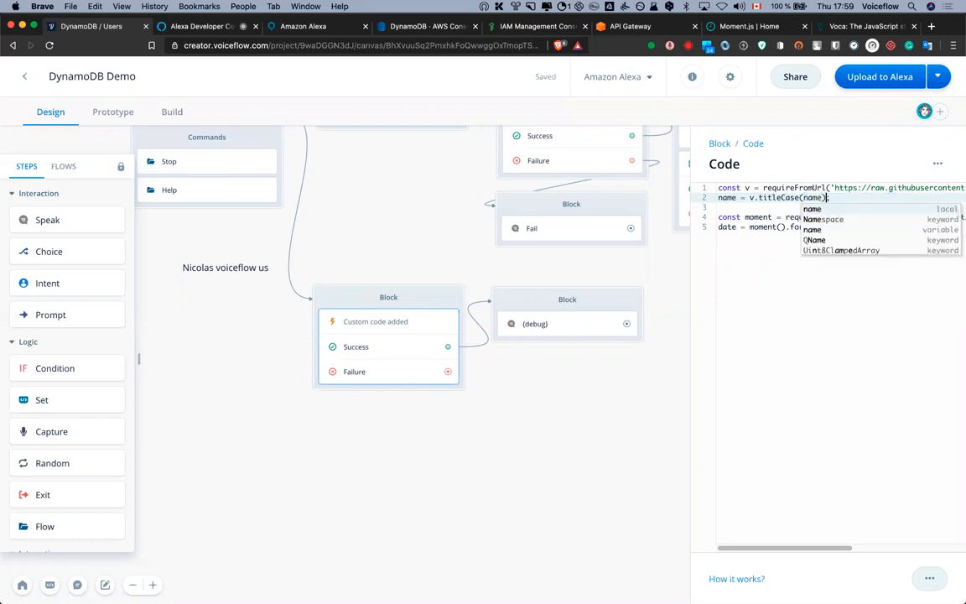
key("Down")
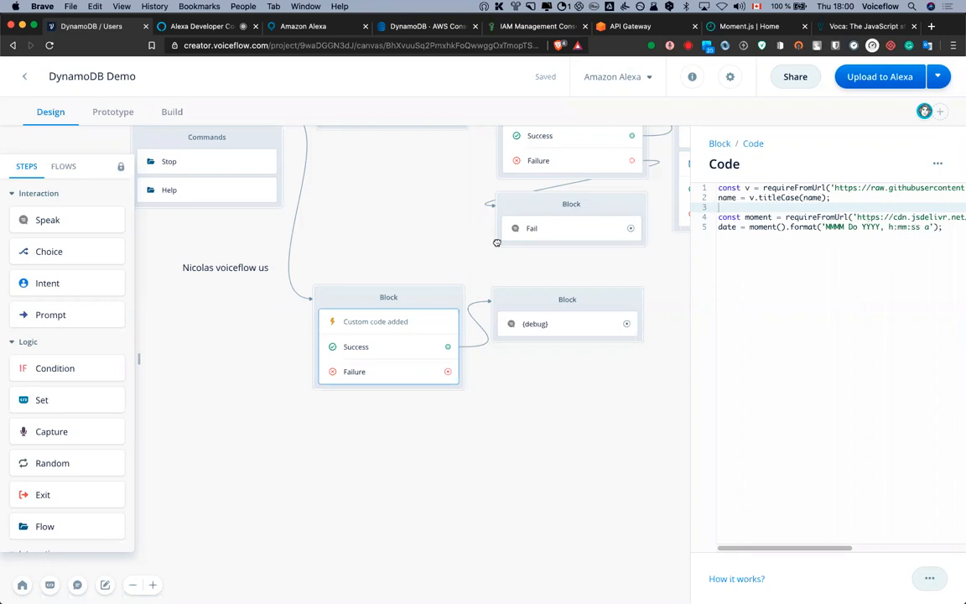
Close the code editor and rearrange the {debug} and Custom code blocks to fit the flow
left_click(407, 193)
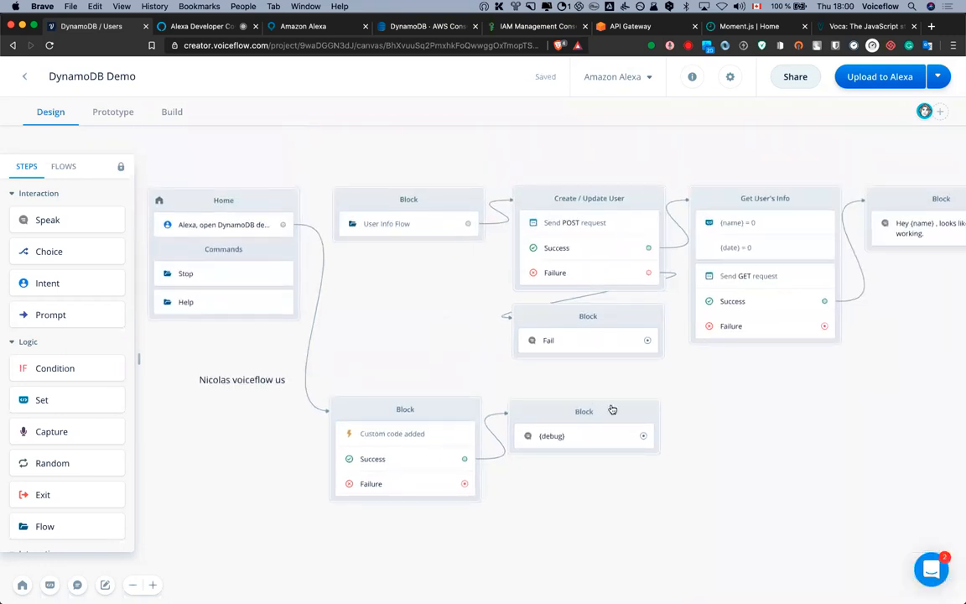
left_click_drag(741, 416, 738, 438)
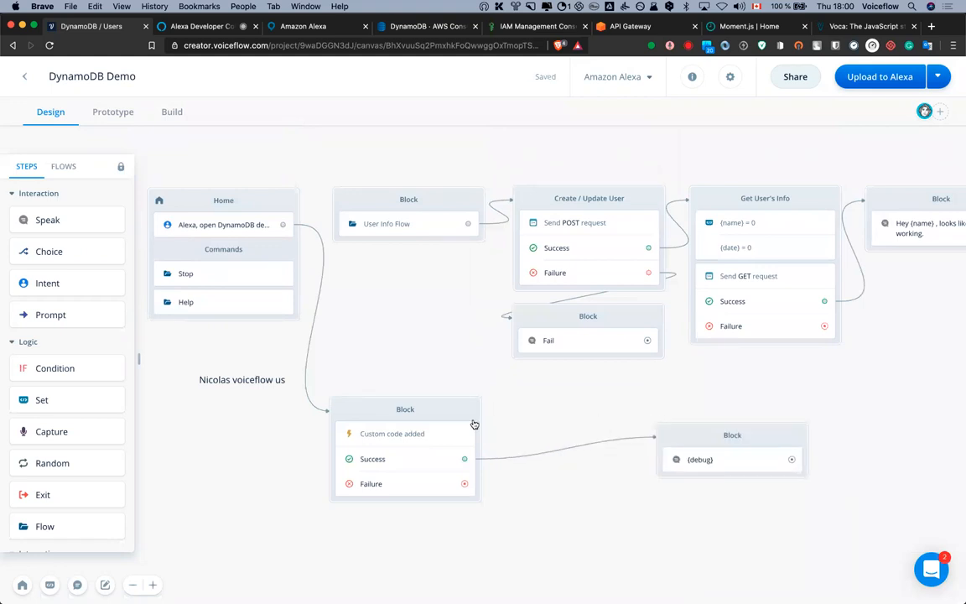
left_click_drag(478, 413, 652, 391)
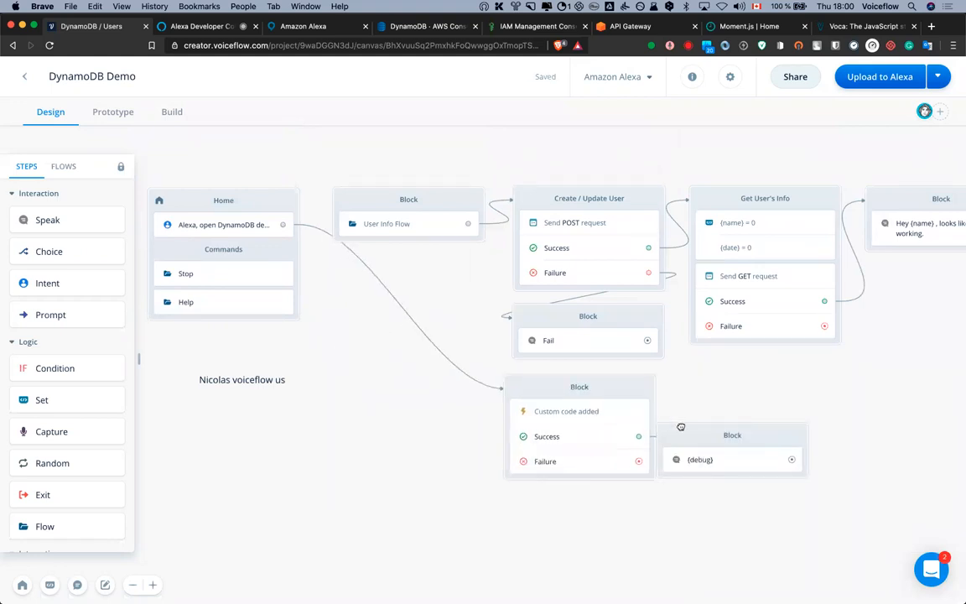
left_click_drag(759, 470, 835, 514)
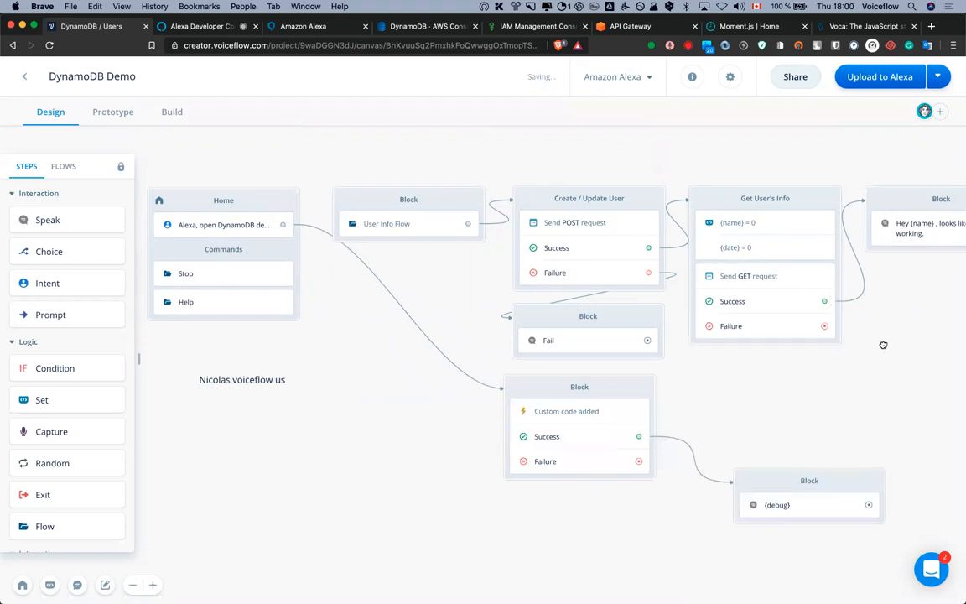
left_click_drag(881, 371, 771, 383)
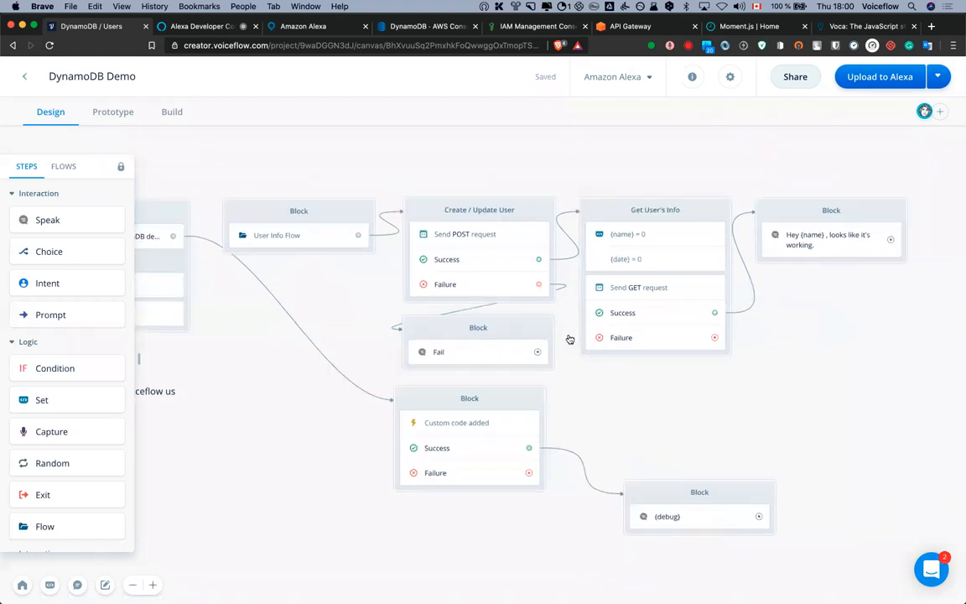
Reconnect Home to User Info Flow and route Custom code's Failure path to the Fail block
left_click(358, 237)
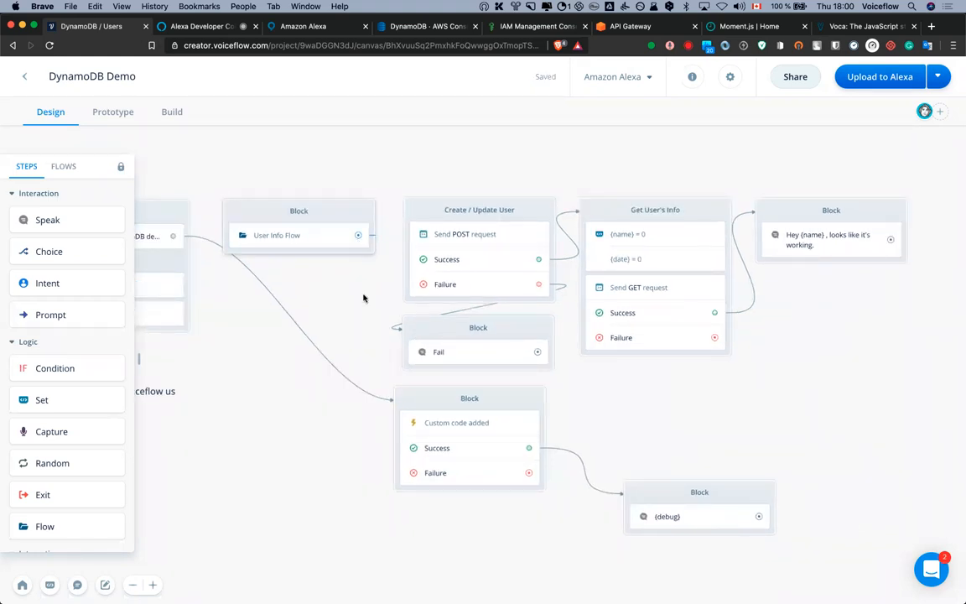
left_click(522, 445)
left_click(522, 436)
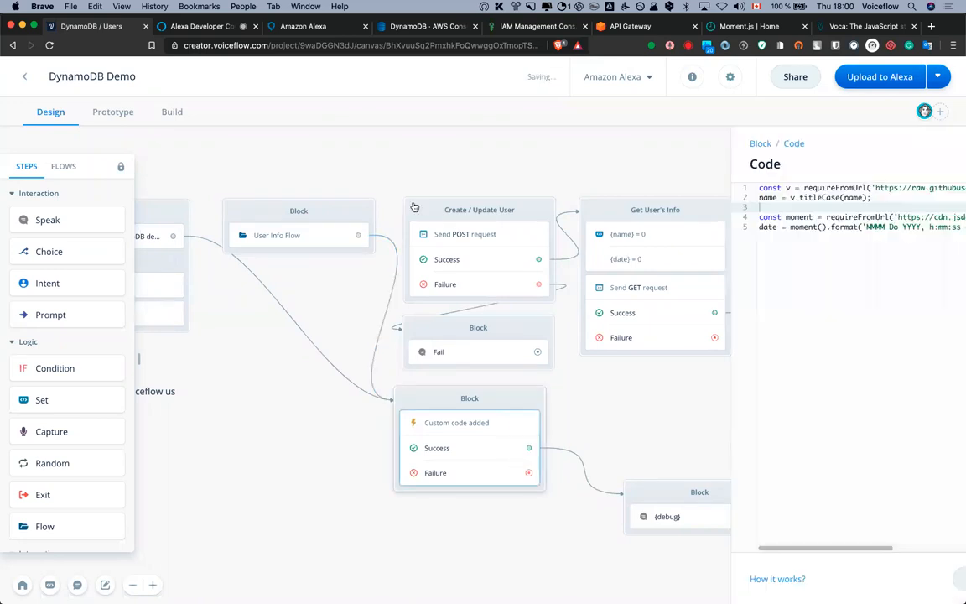
left_click(172, 238)
left_click(237, 213)
left_click(242, 217)
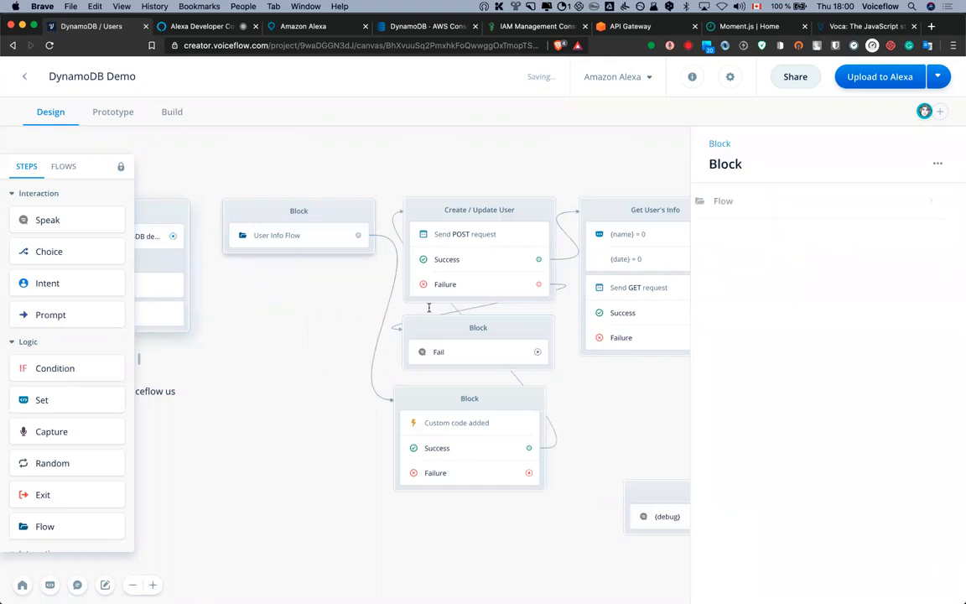
left_click_drag(528, 472, 409, 332)
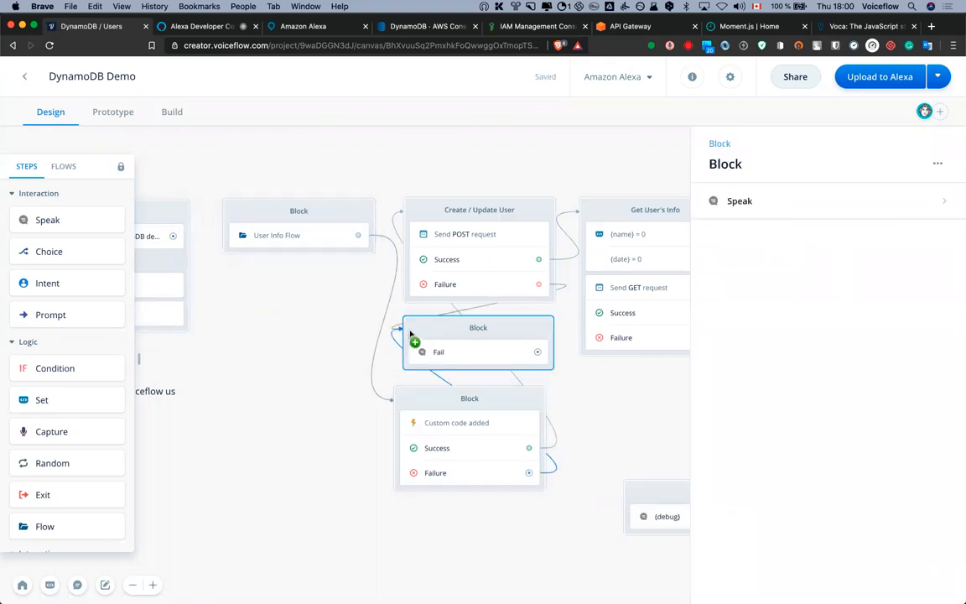
Start the Upload to Alexa and relink Home's output to User Info Flow
left_click(880, 77)
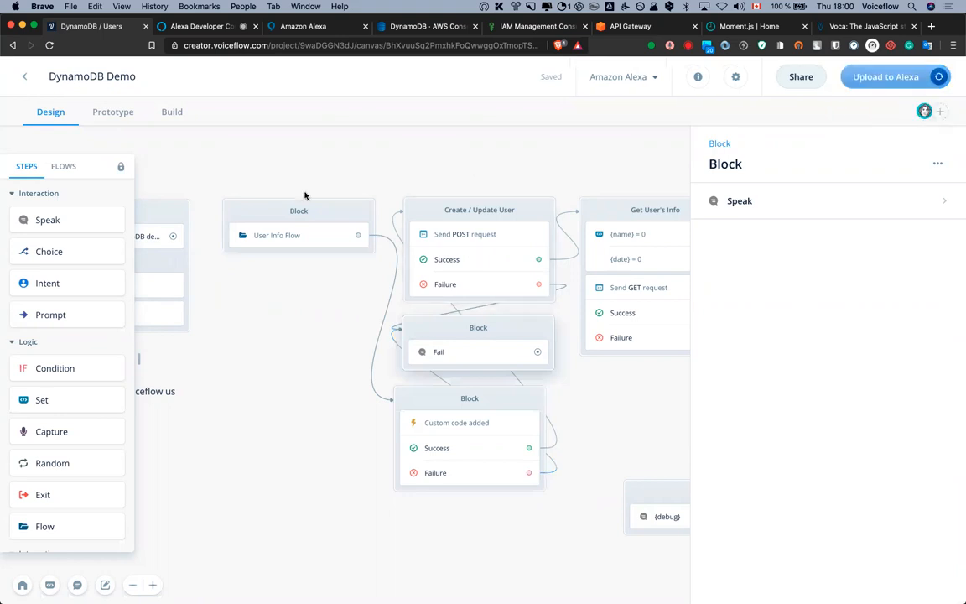
left_click_drag(172, 236, 248, 220)
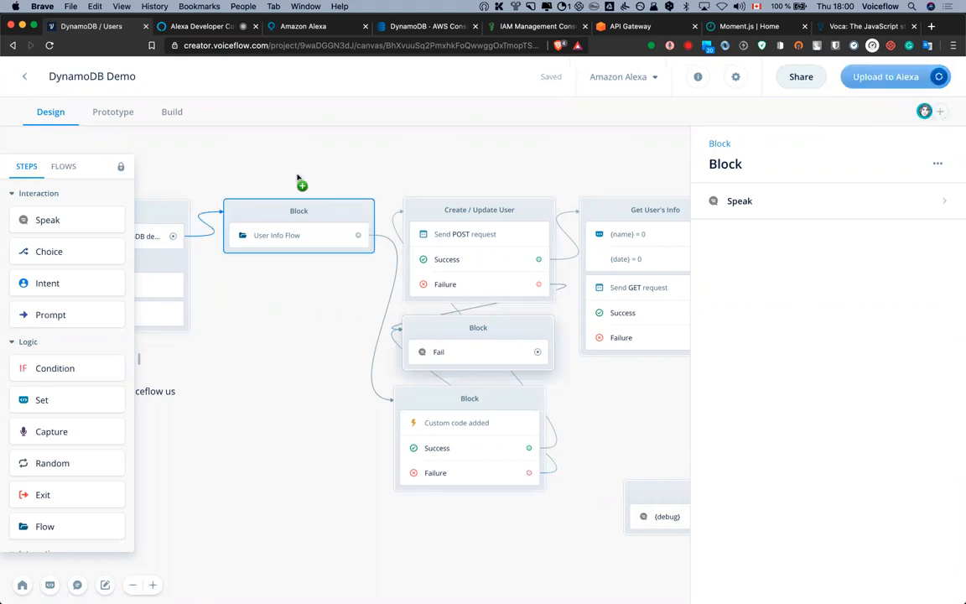
left_click_drag(429, 173, 531, 177)
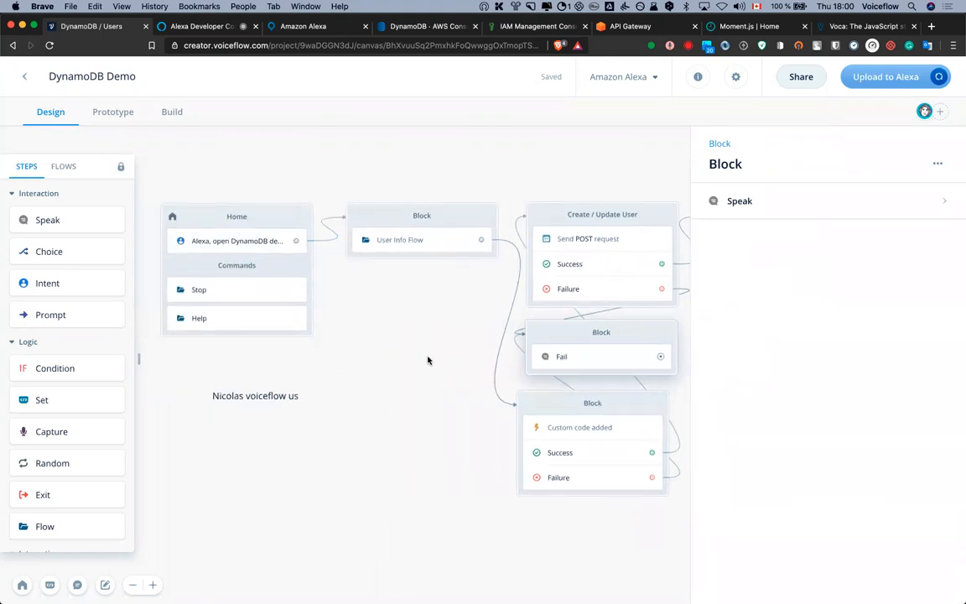
left_click(427, 361)
scroll(327, 267, "down", 3)
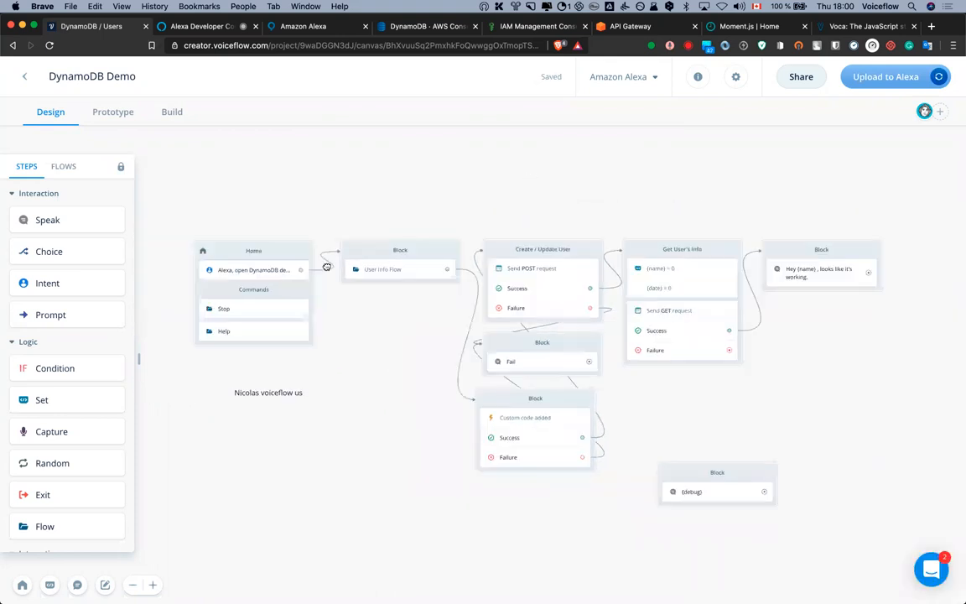
scroll(327, 266, "right", 2)
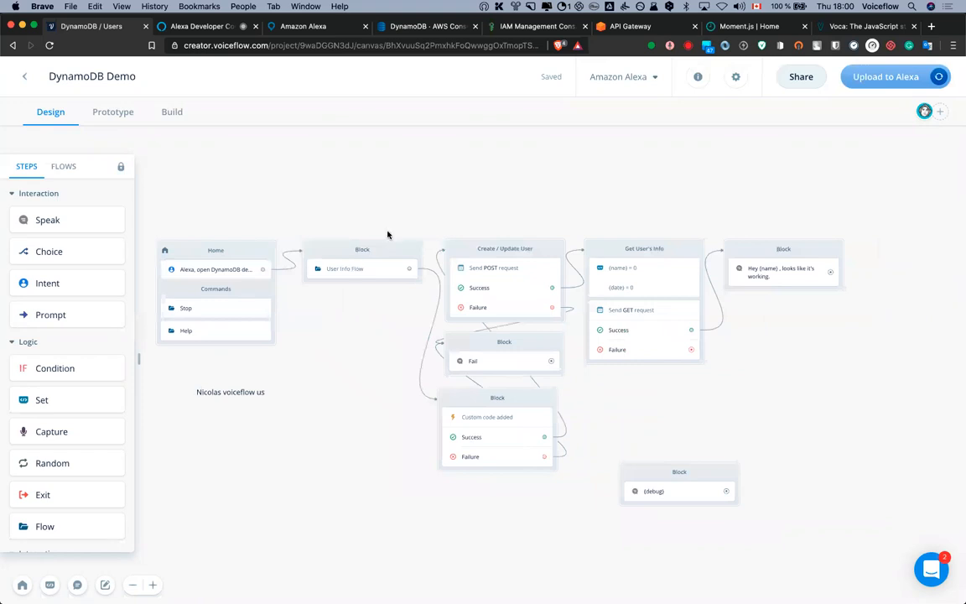
scroll(451, 238, "right", 2)
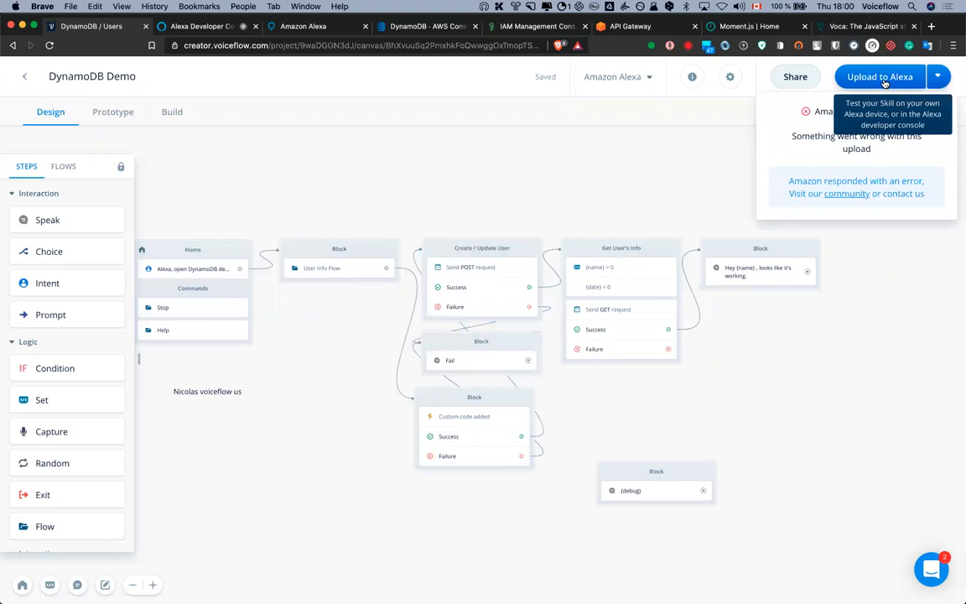
Retry the Alexa upload, checking the DynamoDB users table while it builds, until it succeeds
left_click(882, 77)
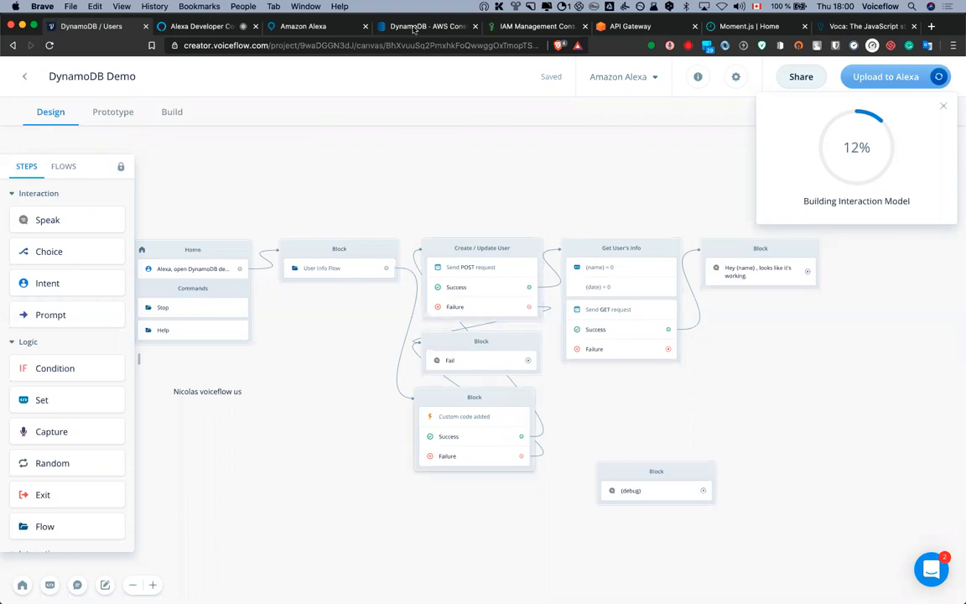
left_click(402, 28)
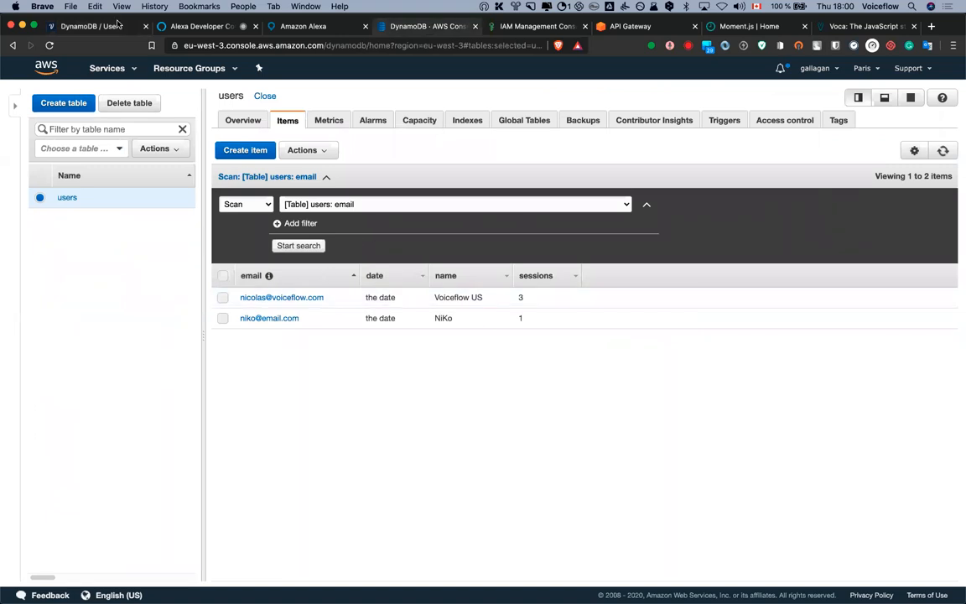
left_click(99, 28)
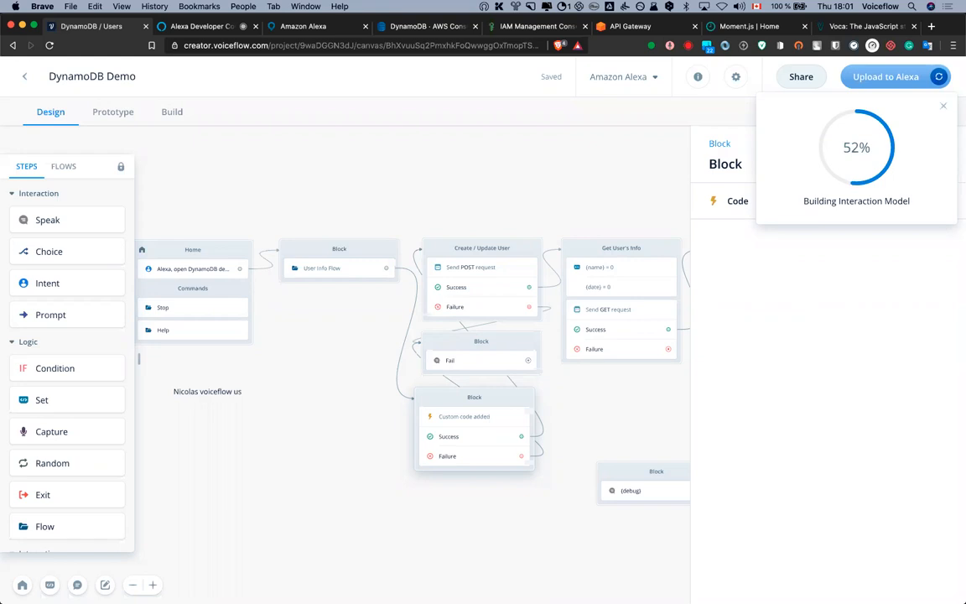
left_click(324, 153)
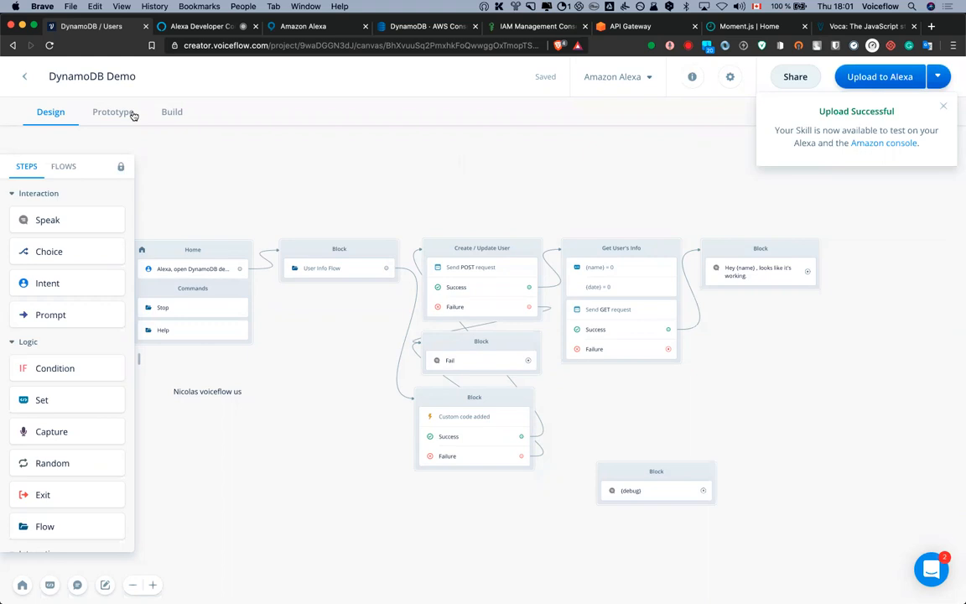
left_click(194, 26)
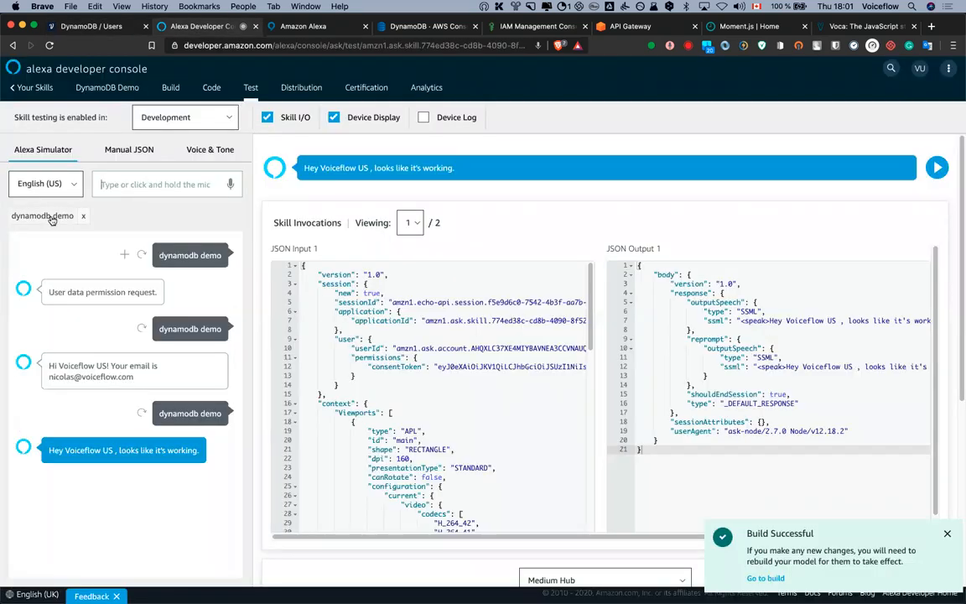
Resend 'dynamodb demo' in the simulator, then refresh the DynamoDB users table items
left_click(46, 215)
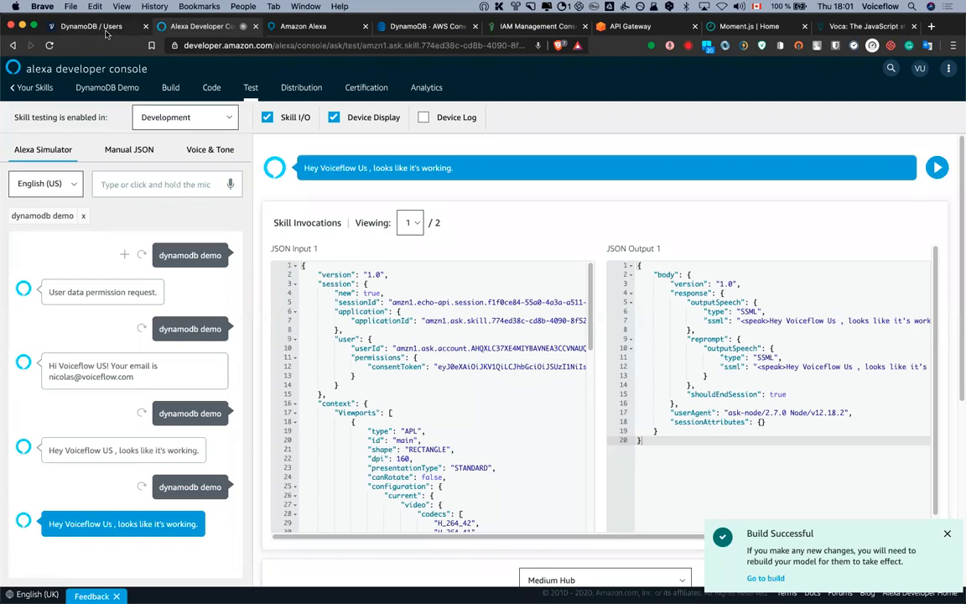
left_click(423, 29)
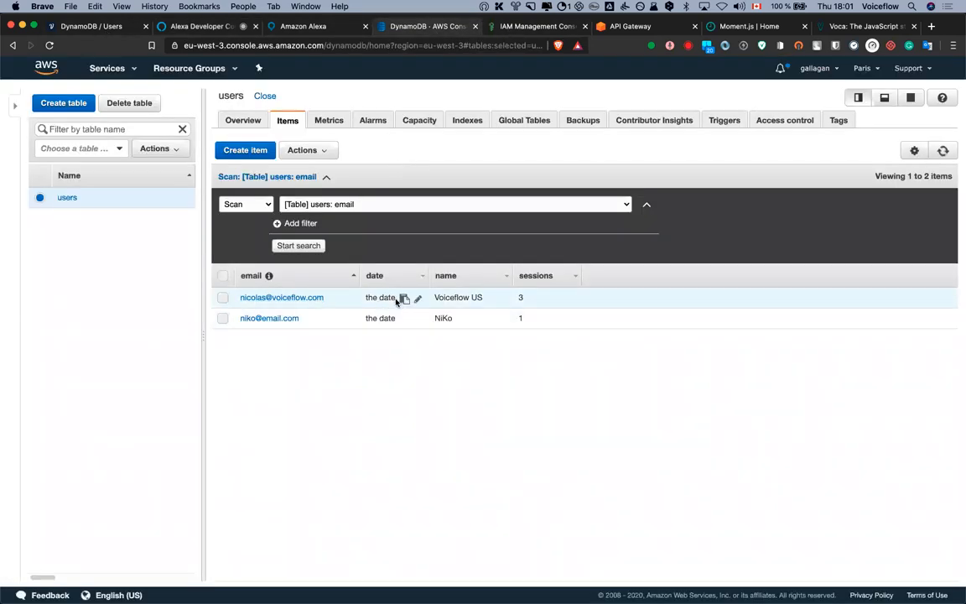
left_click(941, 150)
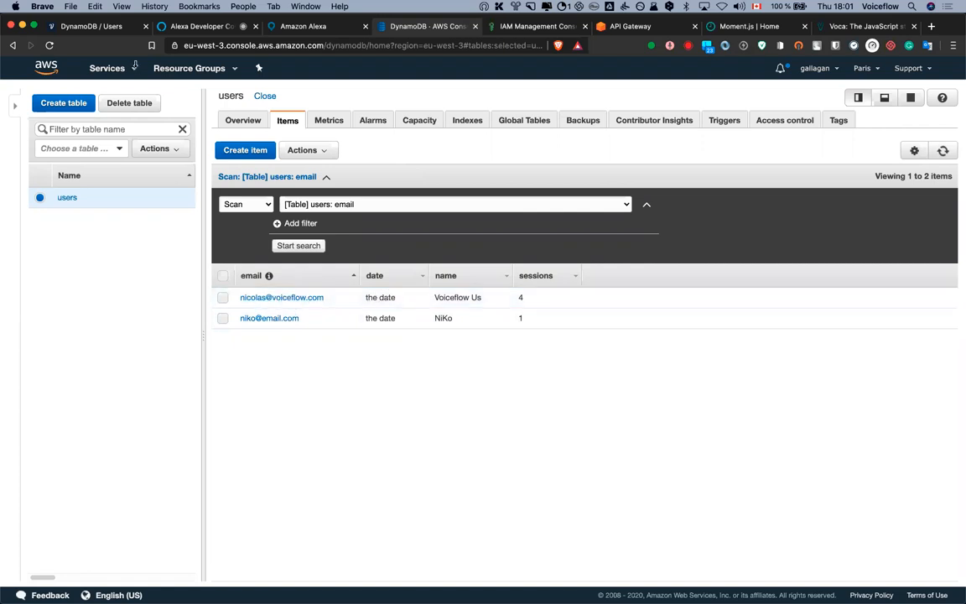
Replace 'the date' with {date} in the POST request's JSON body and re-upload to Alexa
left_click(97, 31)
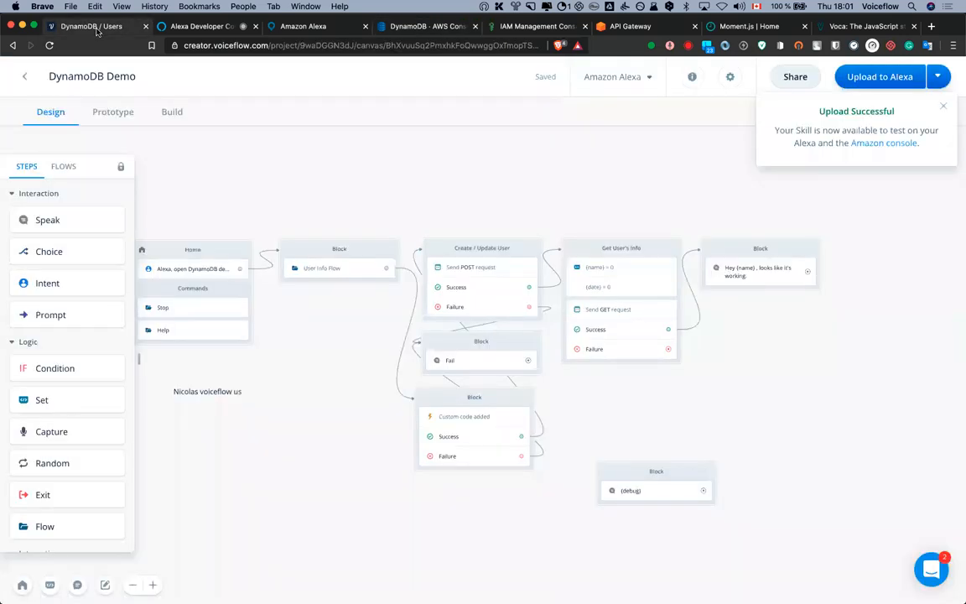
scroll(562, 336, "right", 2)
left_click(559, 319)
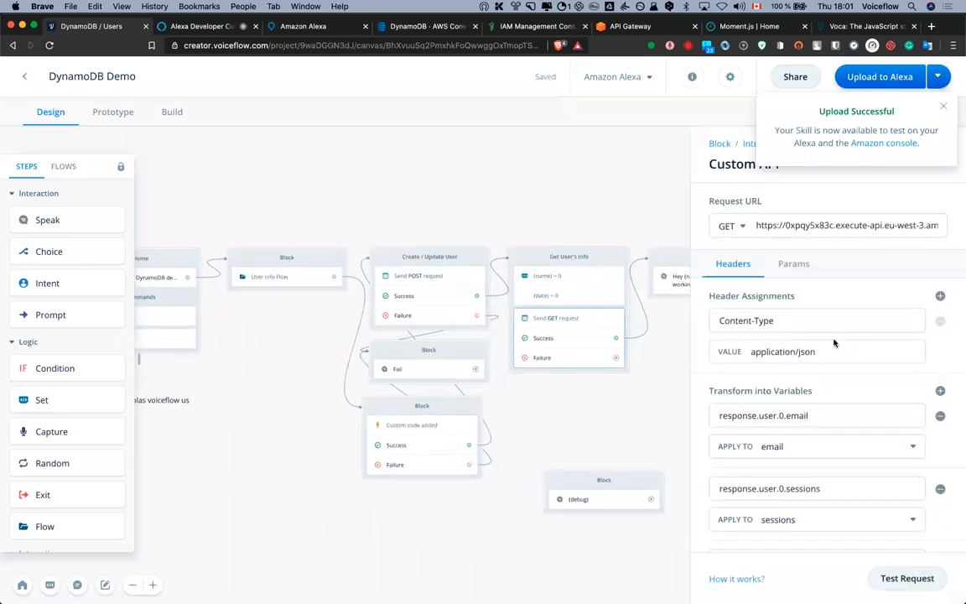
left_click(408, 286)
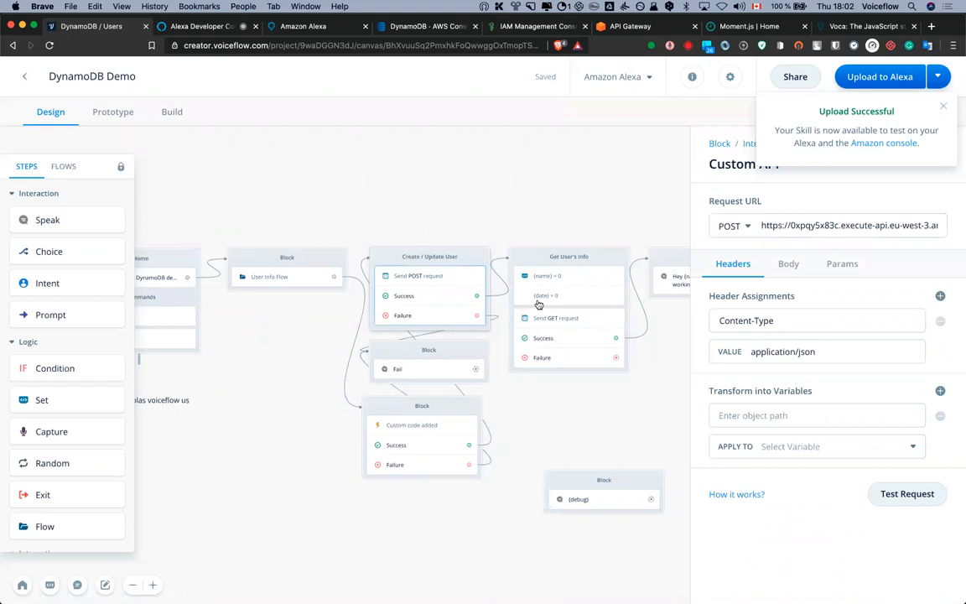
left_click(793, 265)
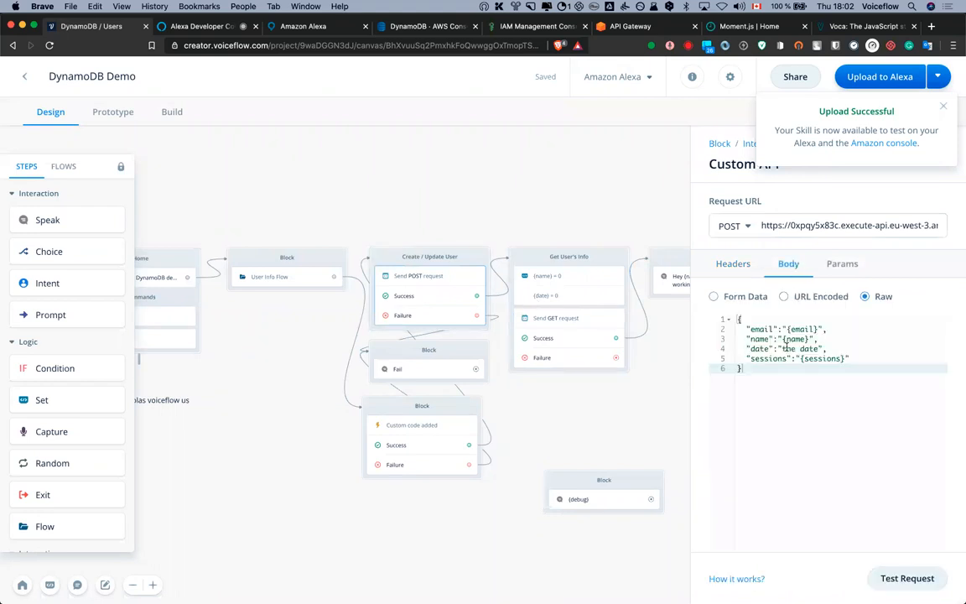
left_click_drag(782, 349, 819, 349)
type("{date}")
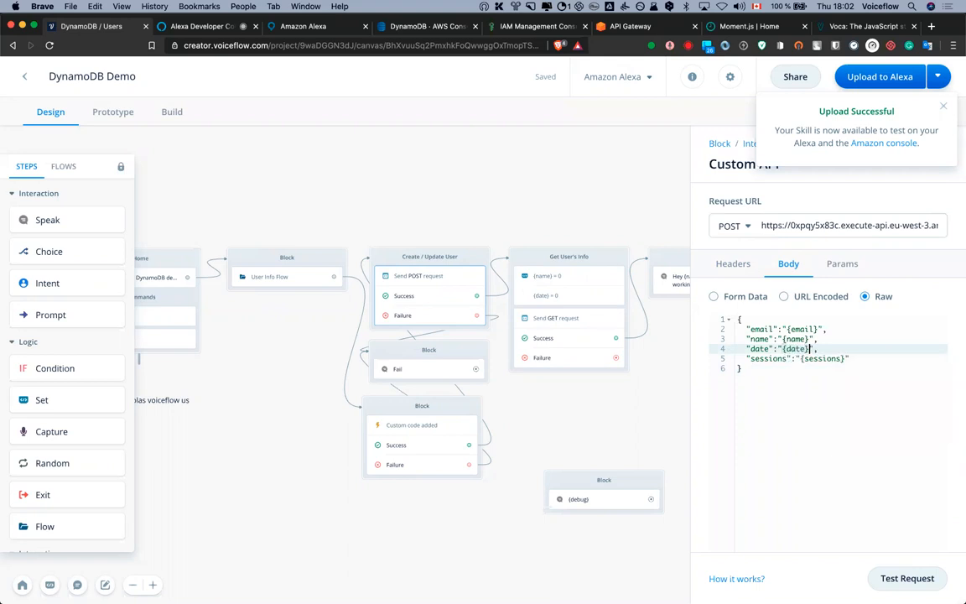
left_click(876, 77)
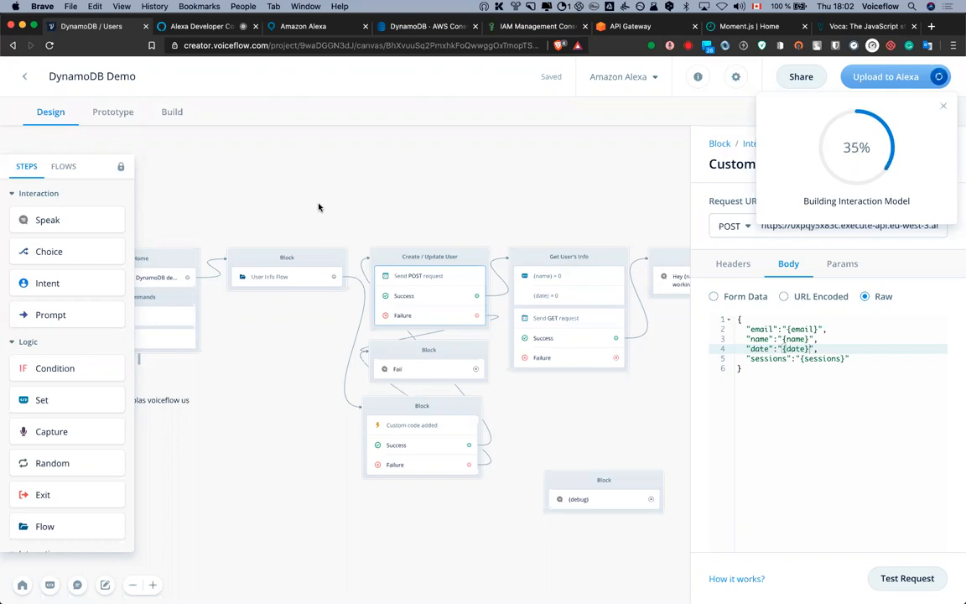
Close the Custom API request panel while the Alexa upload continues
mouse_move(224, 403)
left_mouse_down()
mouse_move(332, 395)
mouse_move(226, 404)
left_mouse_up()
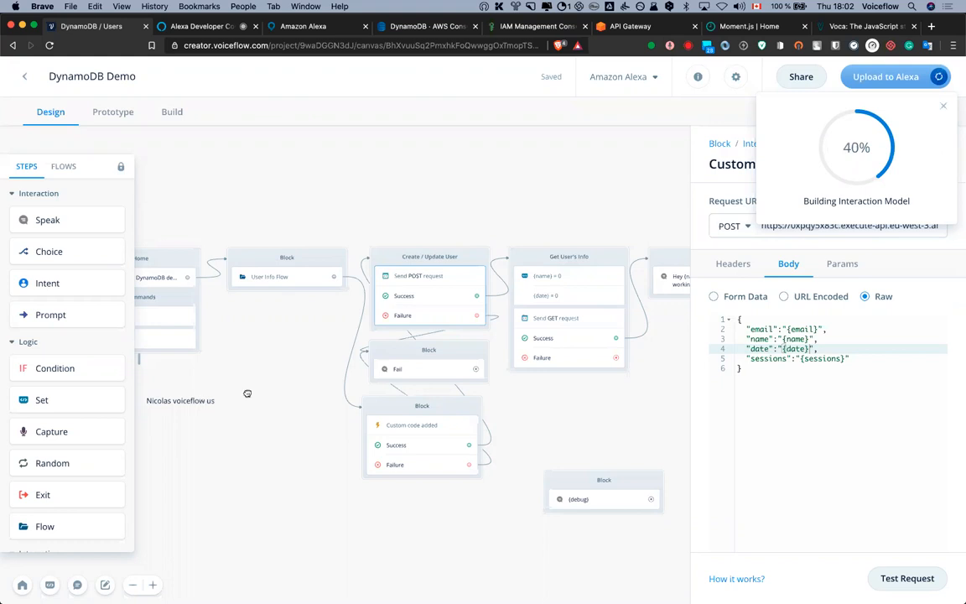
left_click(247, 395)
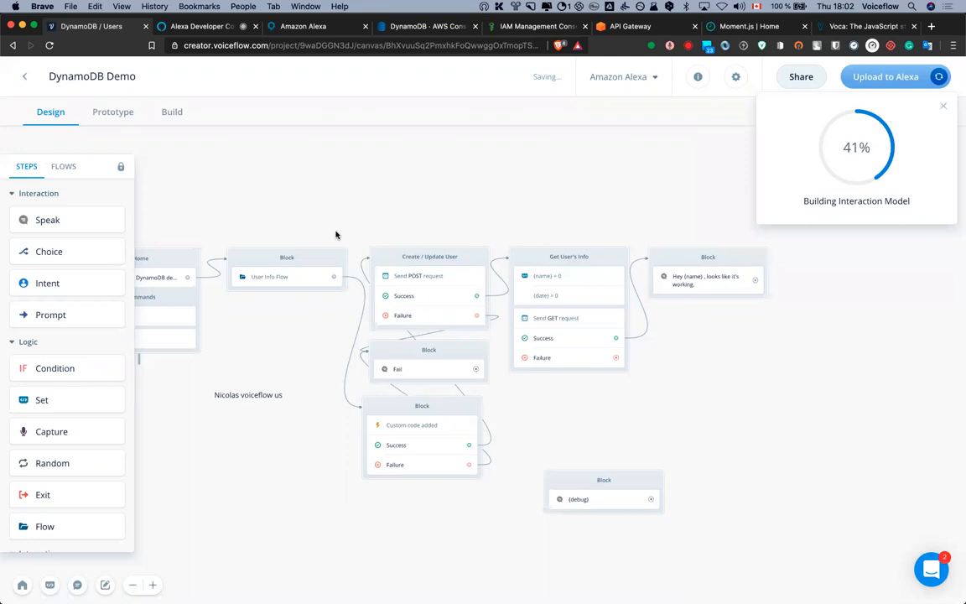
left_click(253, 397)
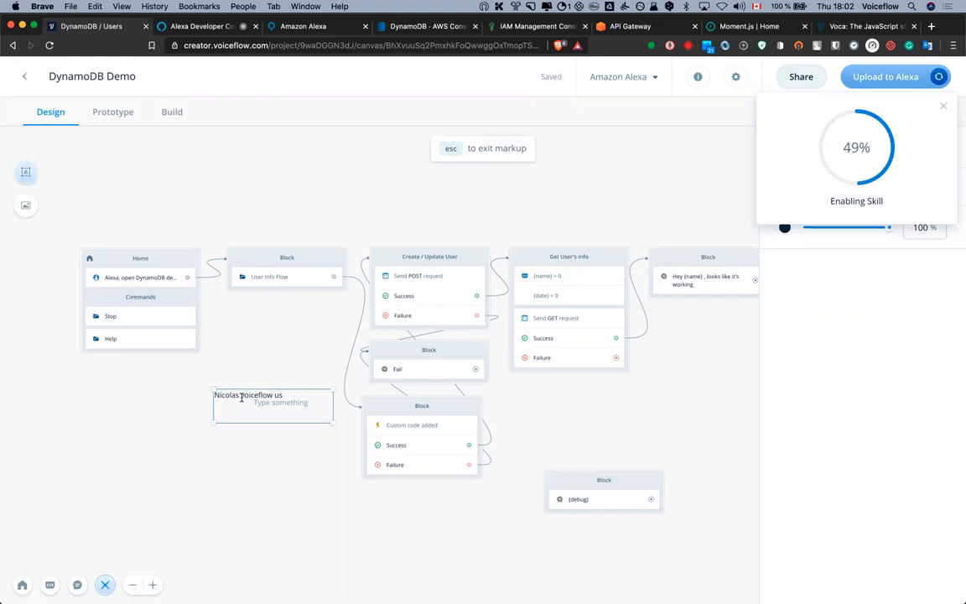
left_click(241, 396)
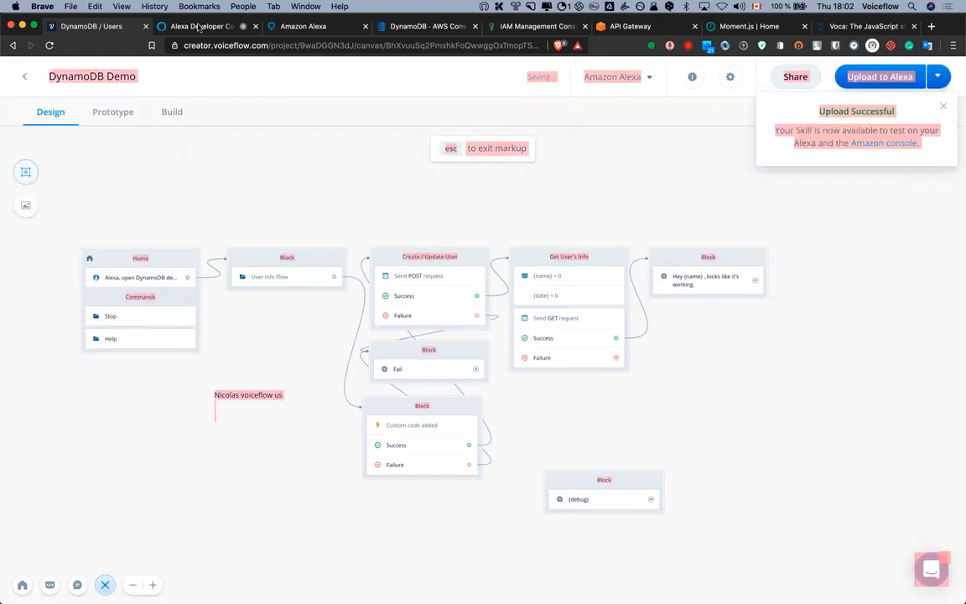
Run 'dynamodb demo' in the Alexa simulator, then view the DynamoDB users table
left_click(200, 26)
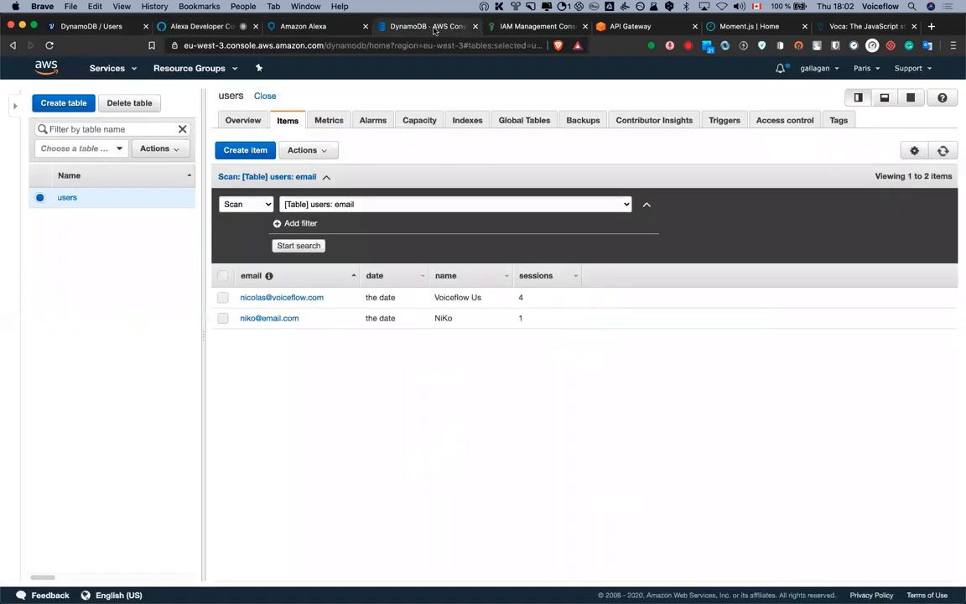
left_click(411, 26)
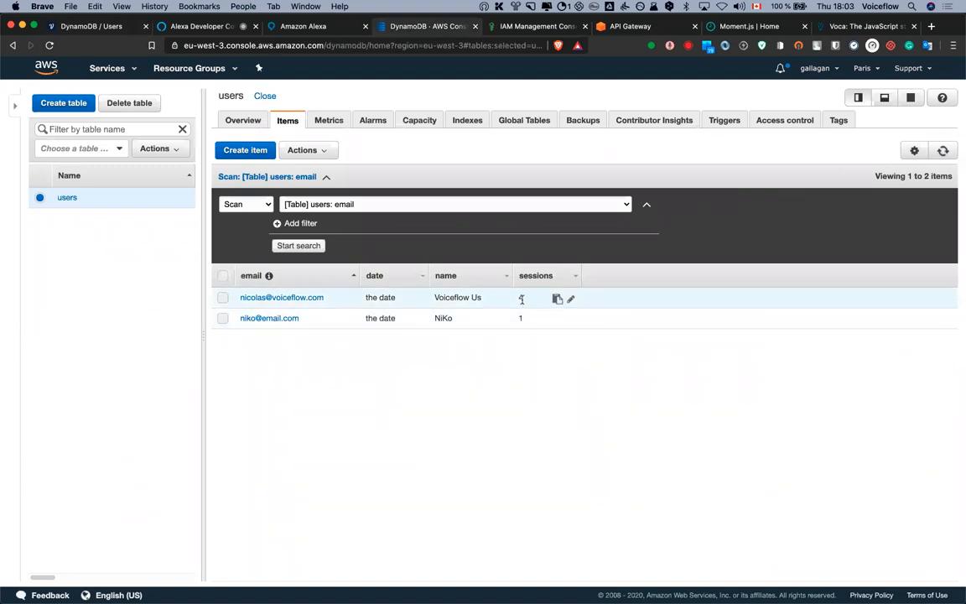
Refresh the users table items to see date August 20th 2020, 4:02:53 pm and 5 sessions
left_click(943, 152)
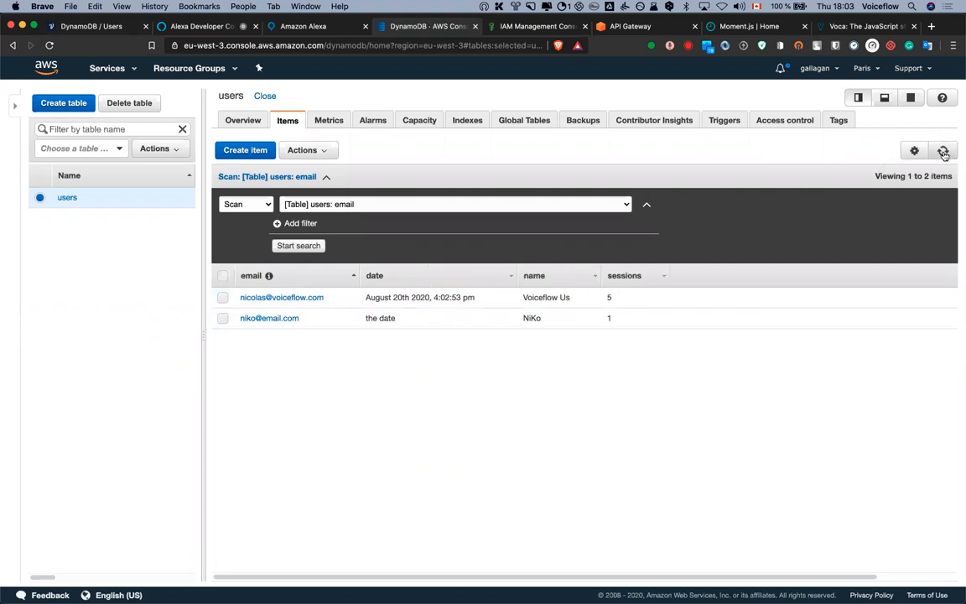